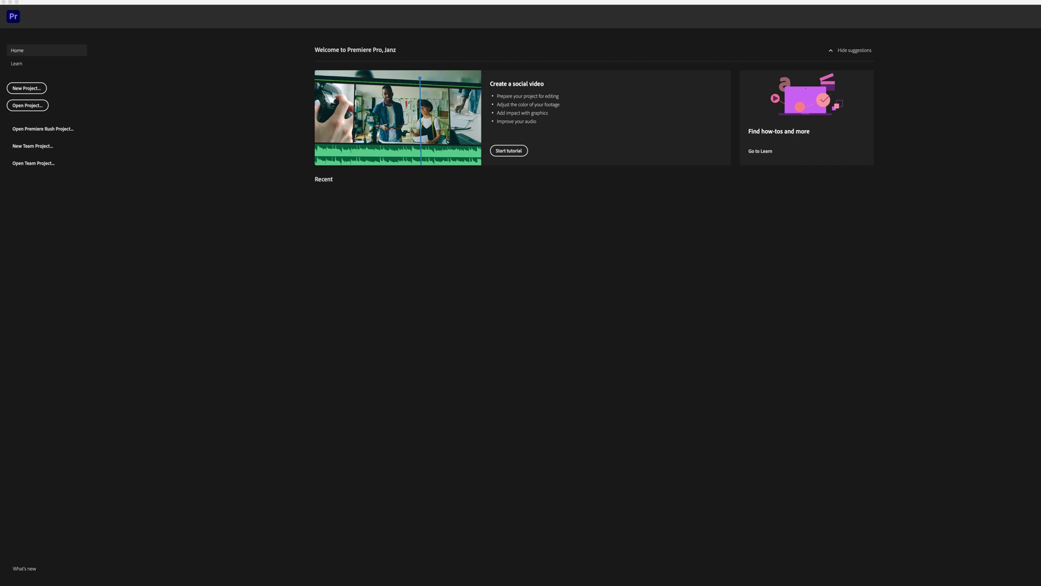
Step: Create a new project named IG POST, stored in the PROJECT folder inside INSTAGRAM on the Desktop
left_click(34, 89)
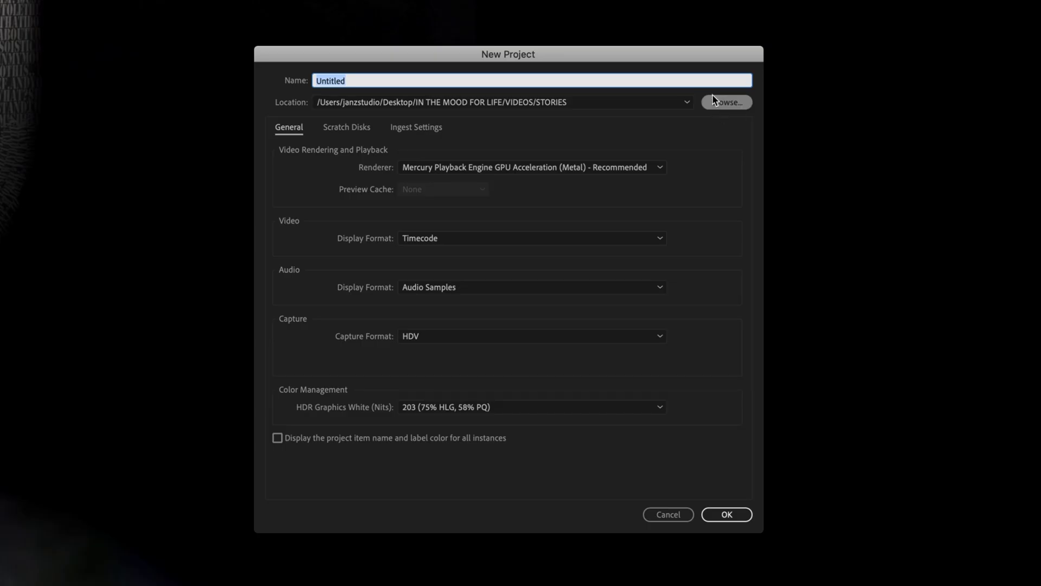
type("IG POST")
left_click(731, 103)
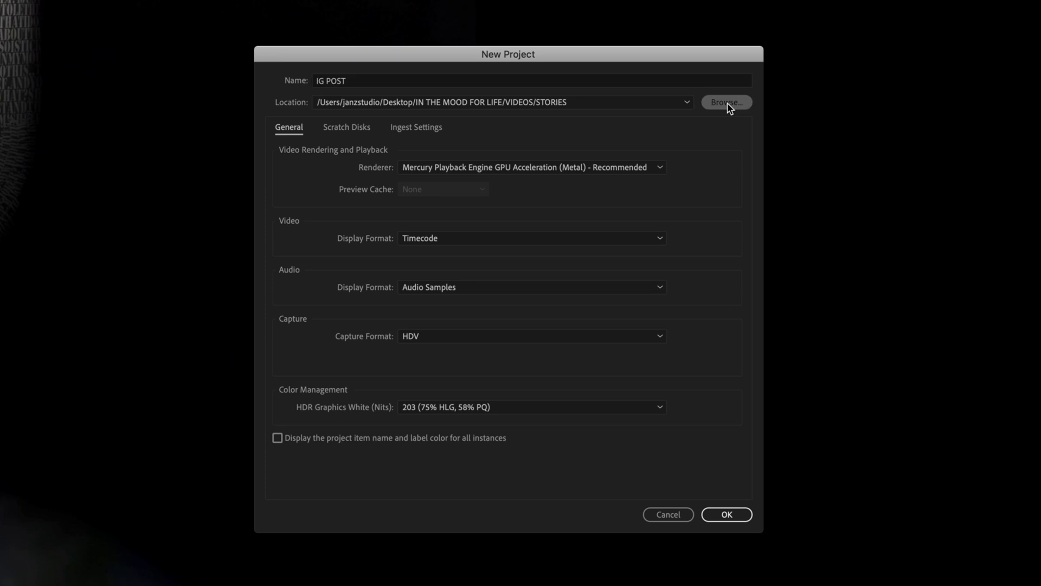
left_click(368, 192)
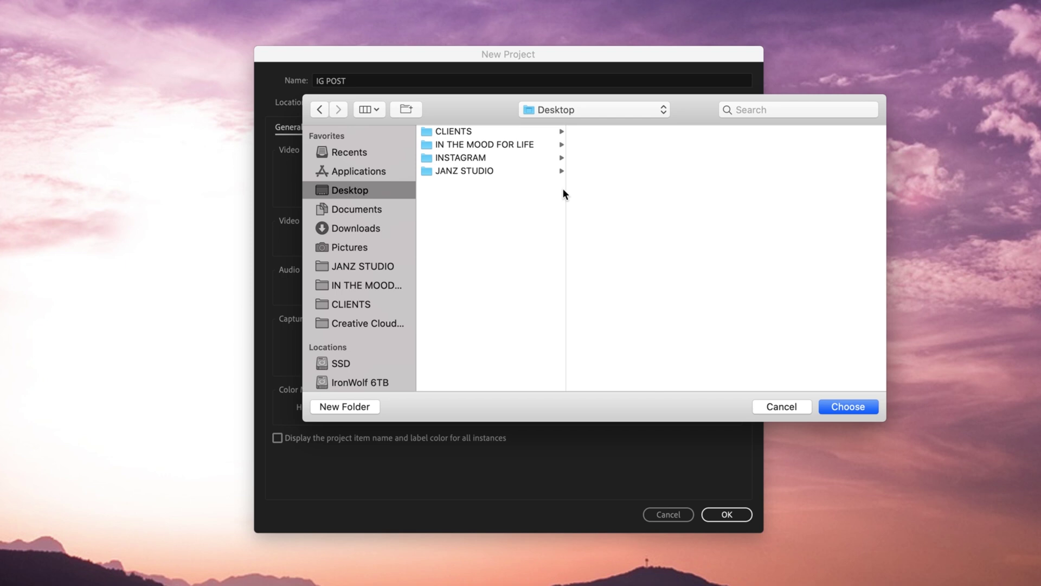
left_click(515, 158)
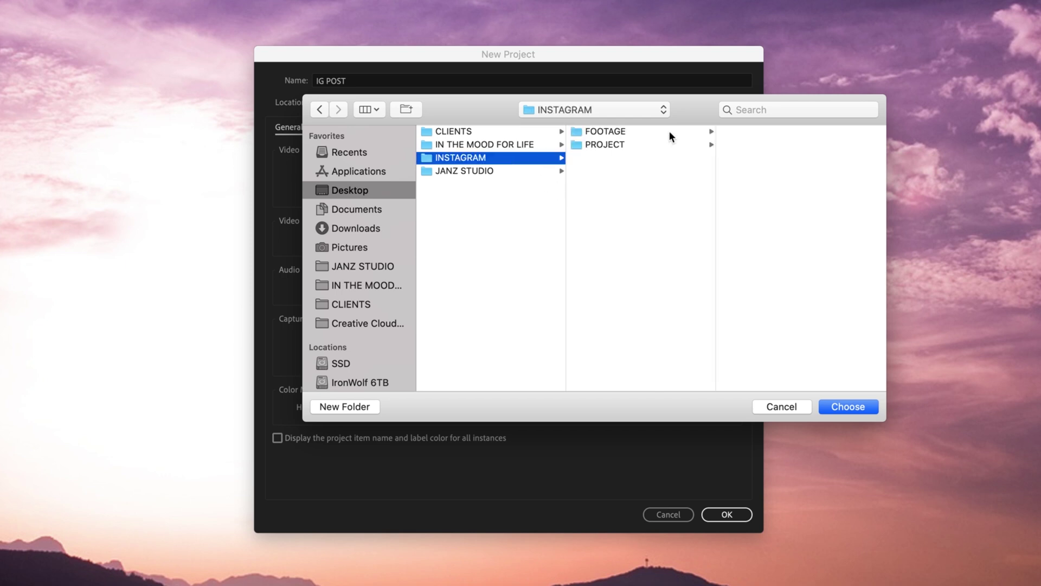
left_click(635, 145)
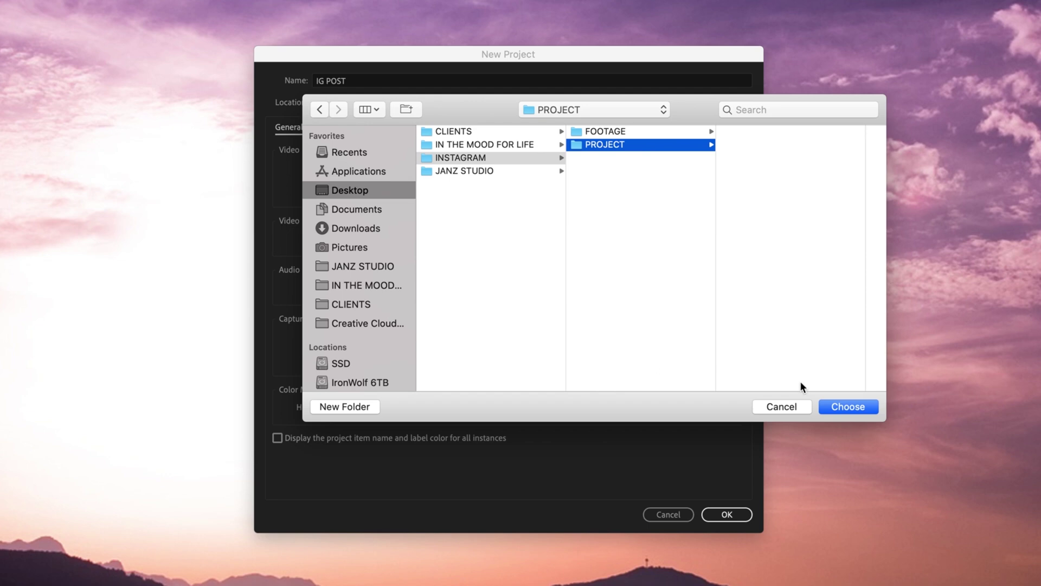
left_click(841, 404)
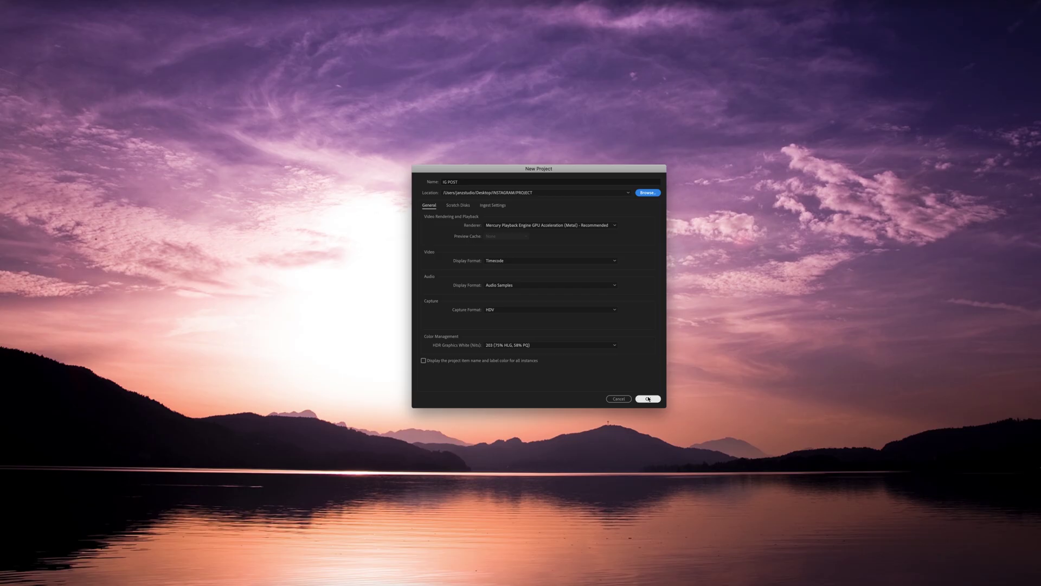
left_click(648, 399)
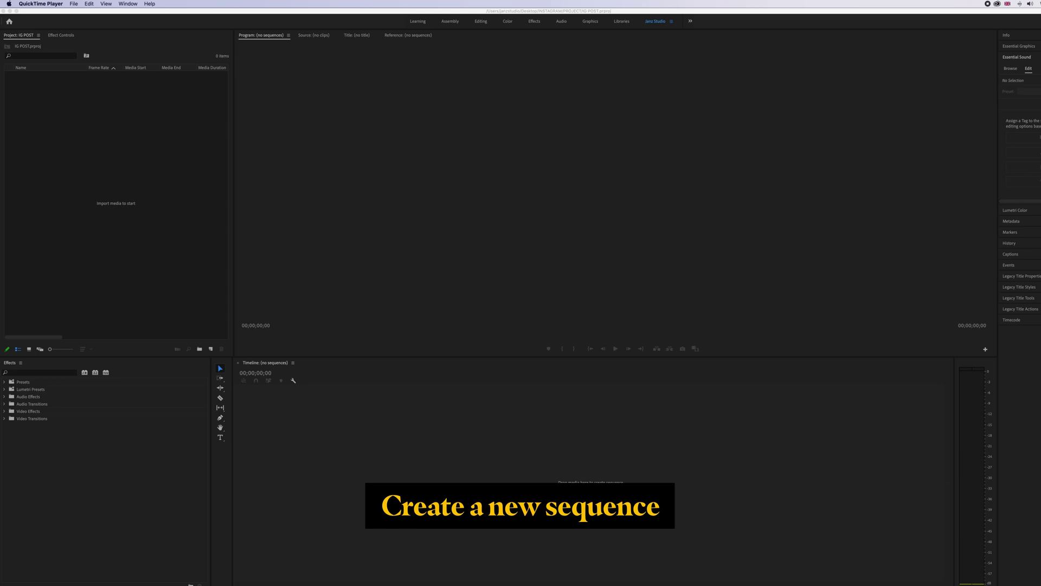
Step: Start a new sequence and choose the Digital SLR 1080p preset DSLR 1080p25
left_click(174, 162)
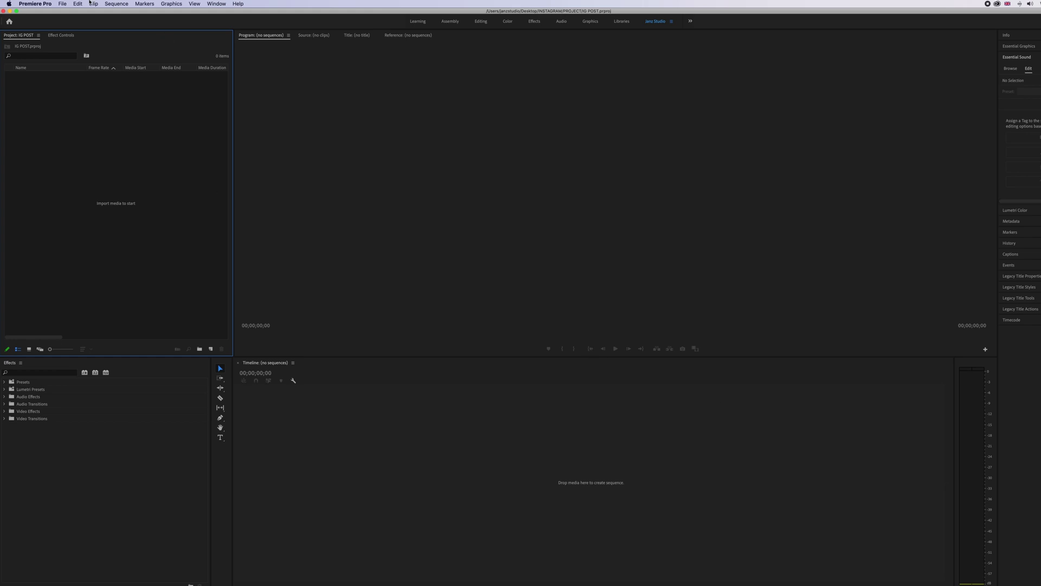
left_click(62, 4)
mouse_move(65, 13)
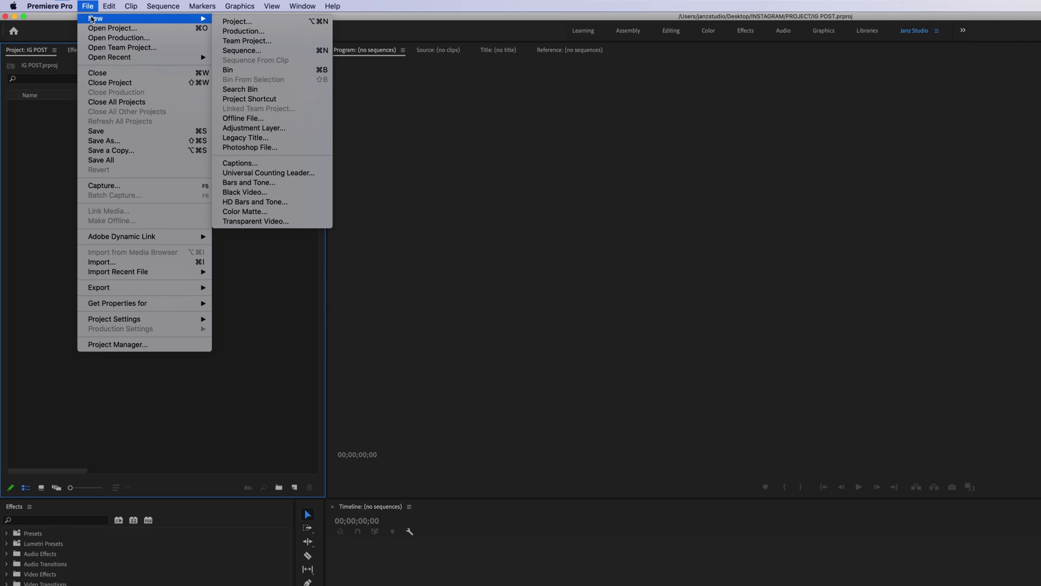
left_click(241, 50)
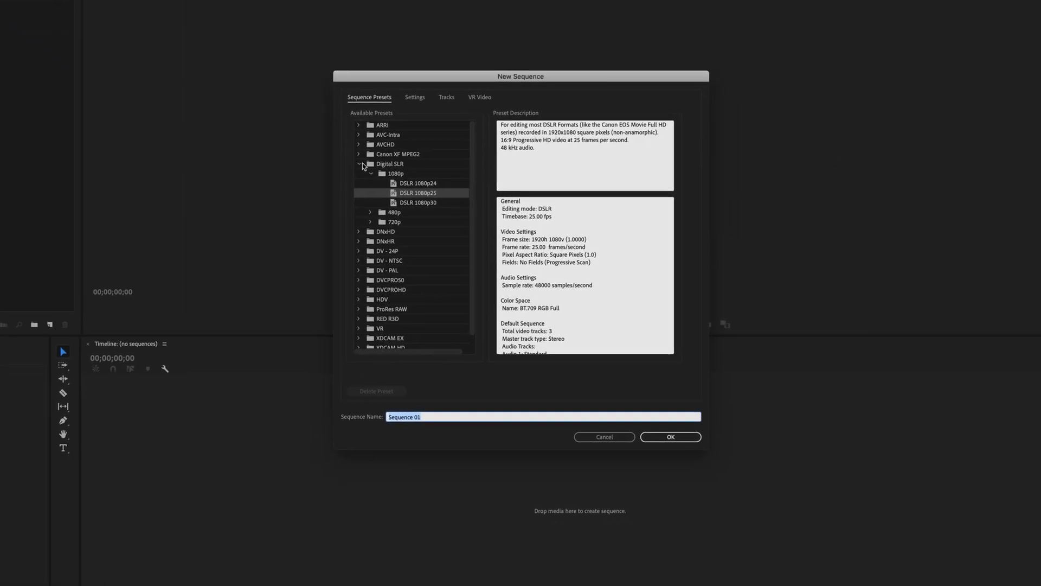
left_click(361, 164)
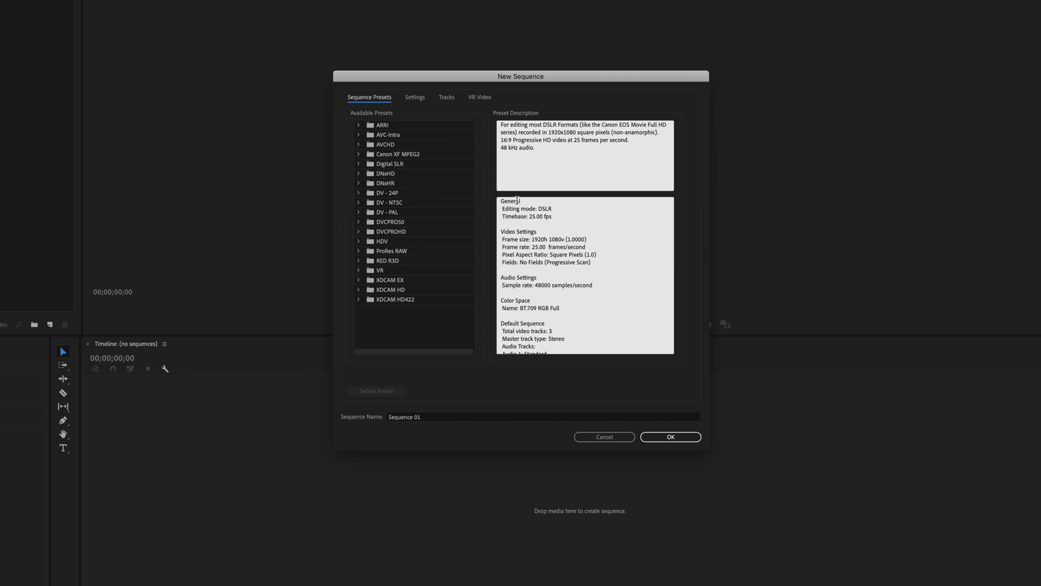
left_click(360, 164)
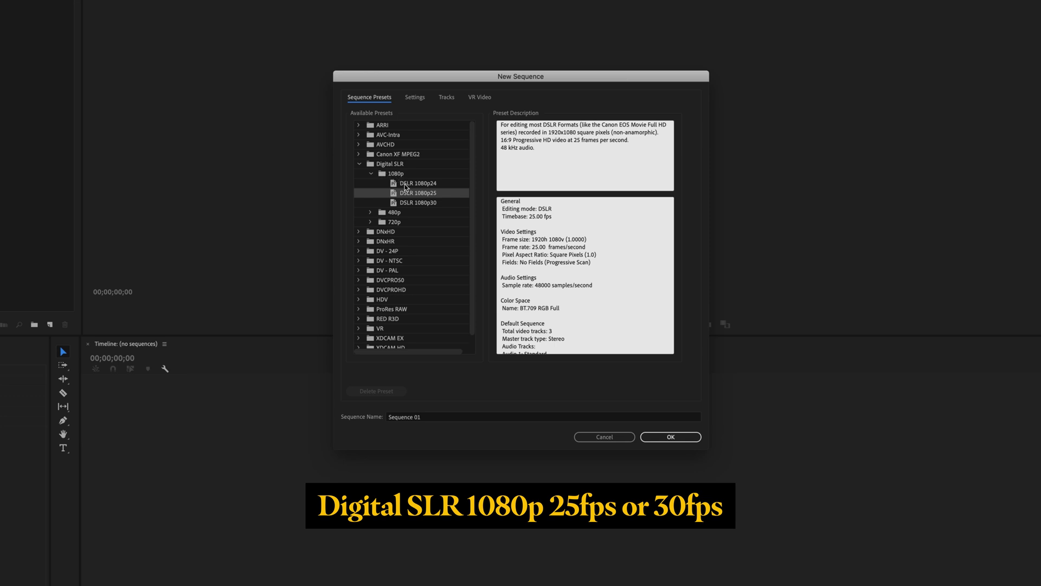
left_click(435, 204)
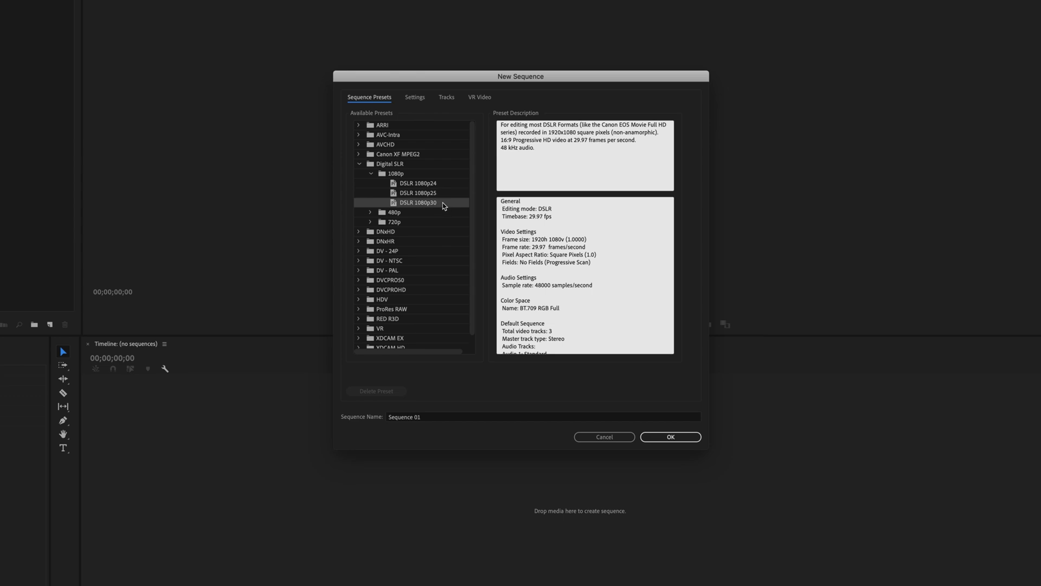
left_click(444, 195)
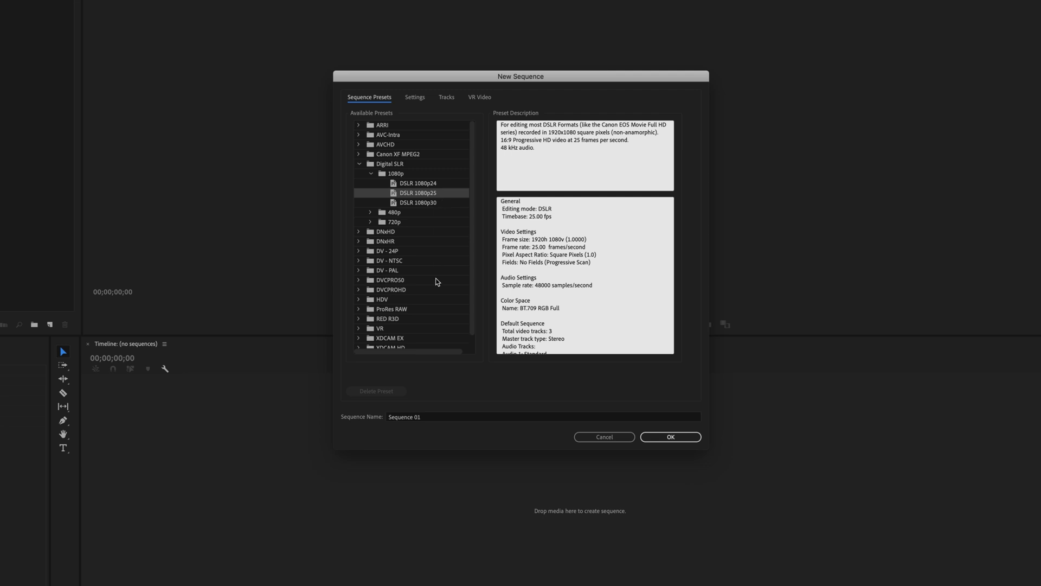
Step: Name the new sequence IG POST 4:5 and create it
left_click(363, 420)
type("IG POST")
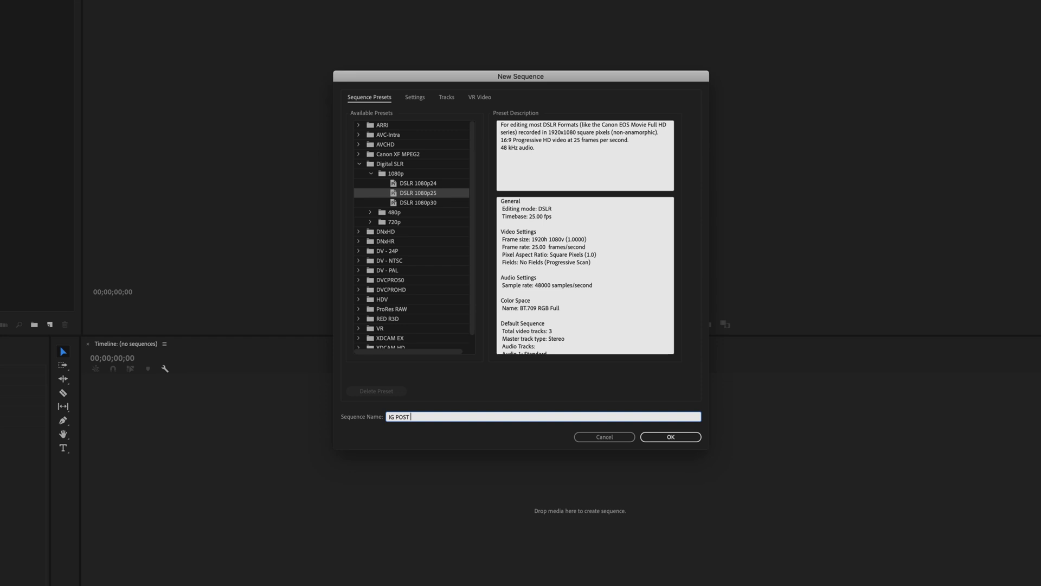
type(" 4:5")
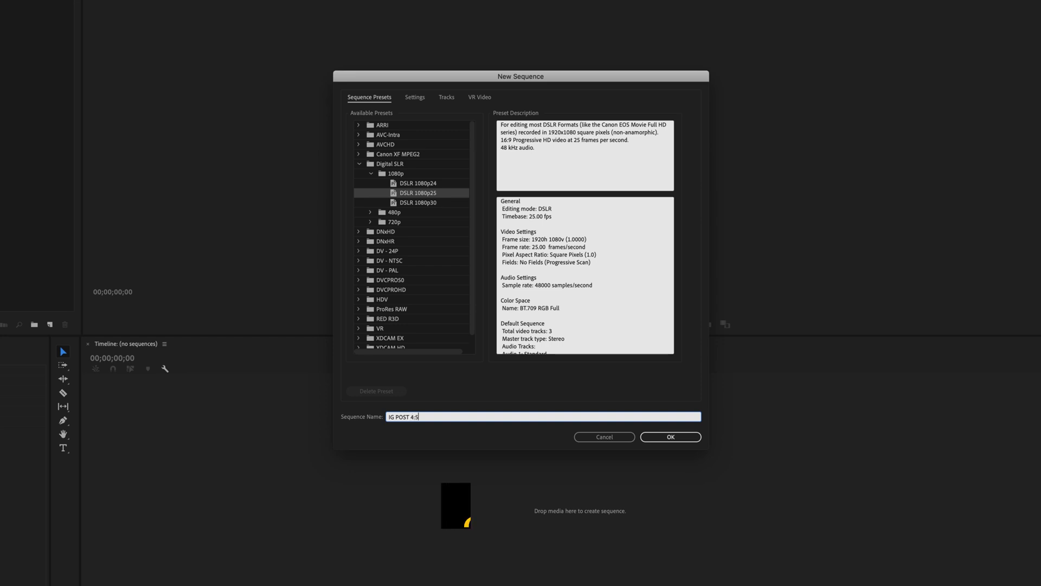
left_click(680, 439)
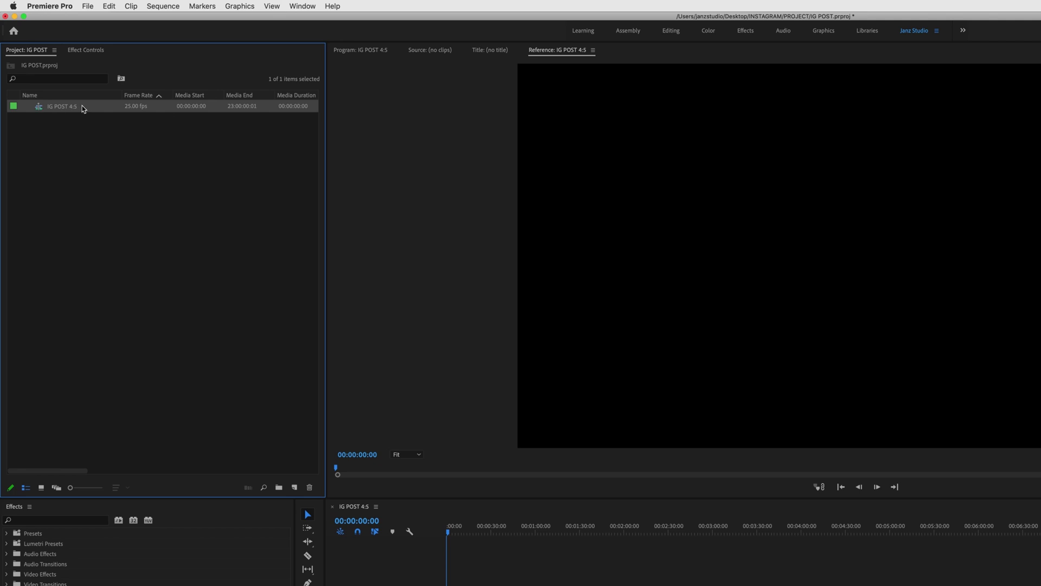
Step: Change the IG POST 4:5 sequence's frame size to 1200 horizontal by 1500 vertical in its sequence settings
right_click(75, 109)
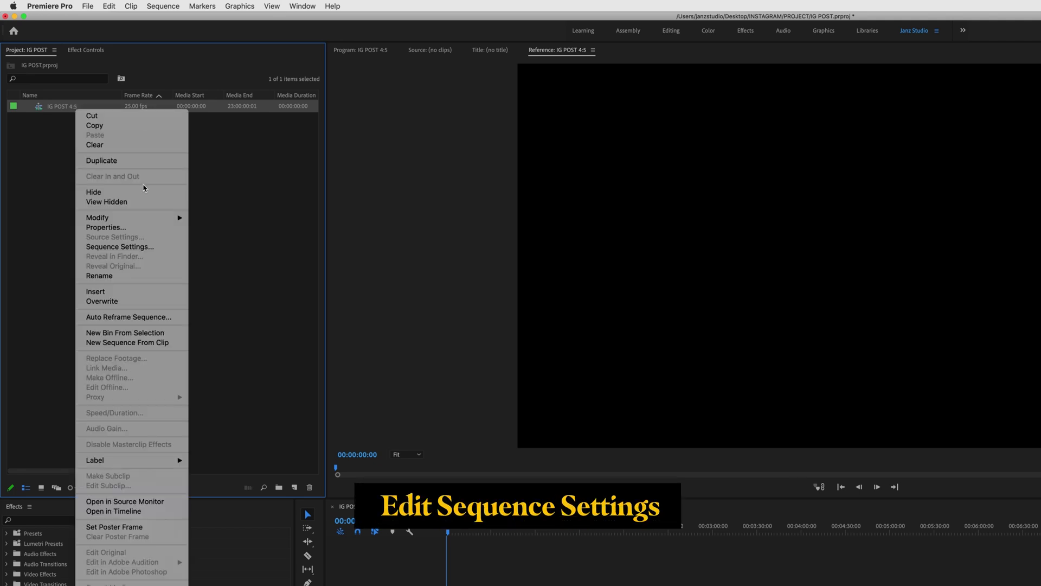
left_click(146, 246)
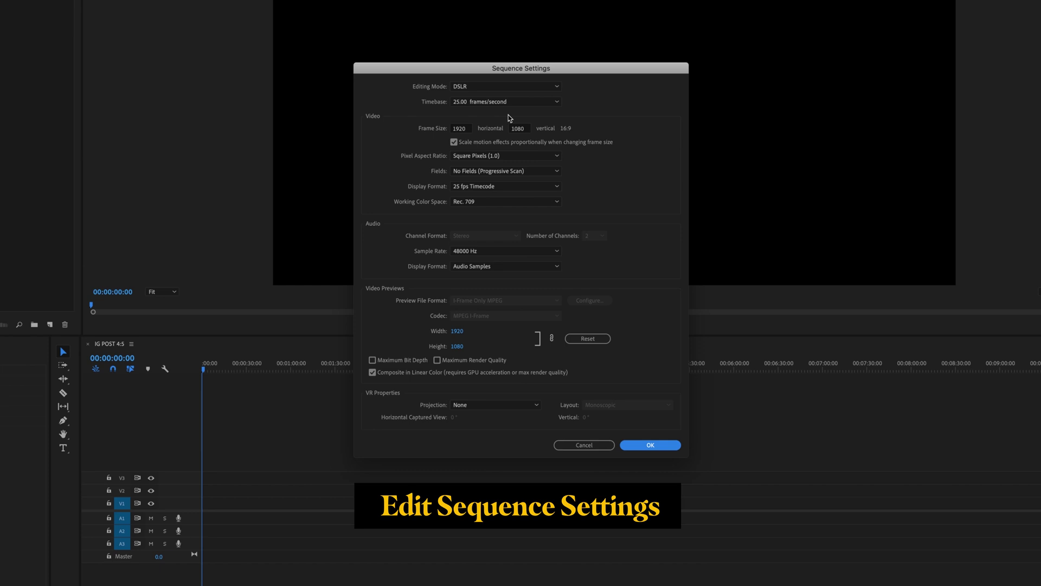
left_click(468, 128)
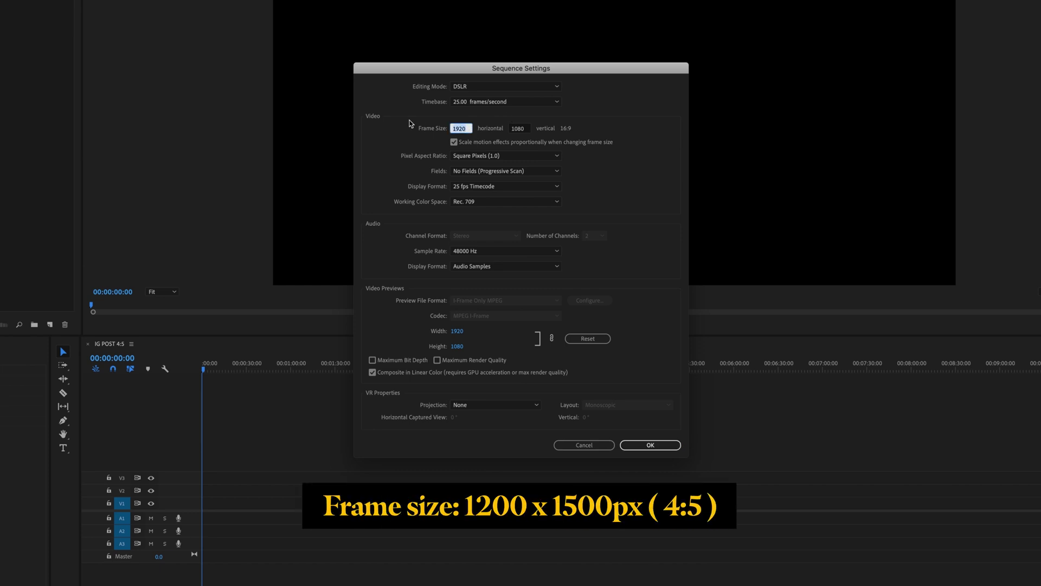
type("1200")
left_click(524, 130)
type("1500")
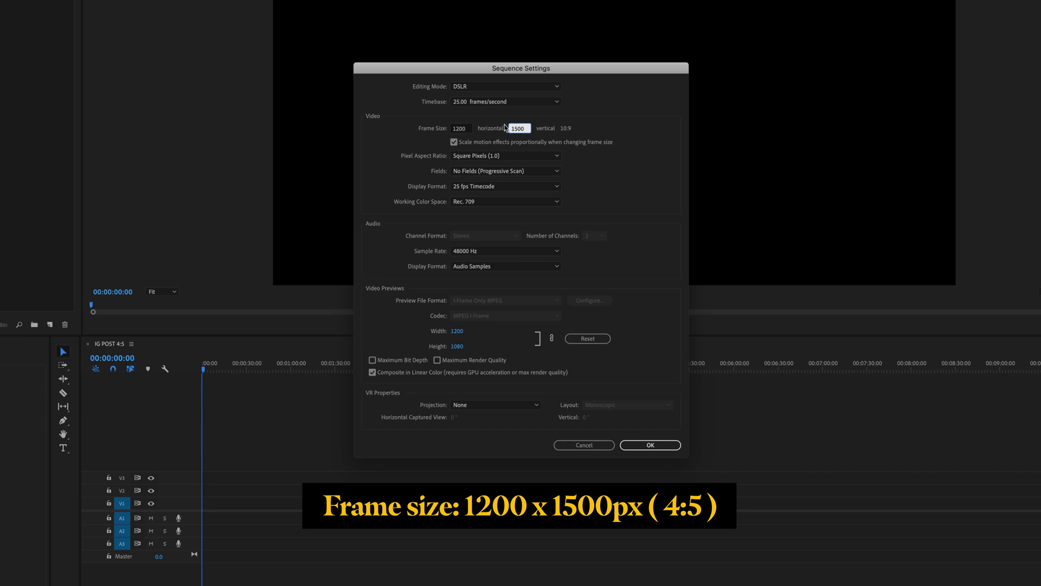
left_click(464, 130)
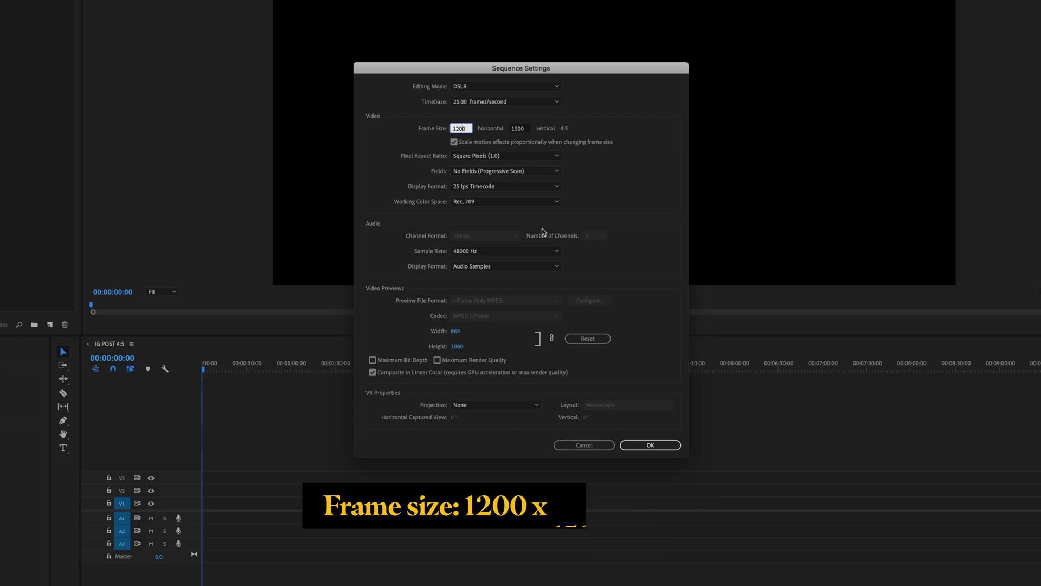
left_click(644, 446)
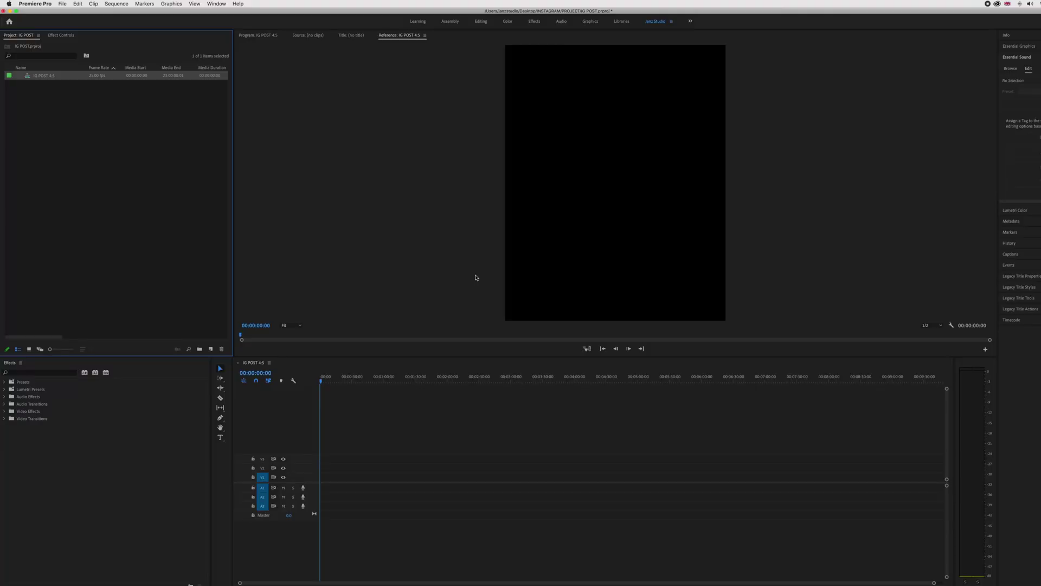
Step: Create a bin named FOOTAGE in the project
right_click(64, 148)
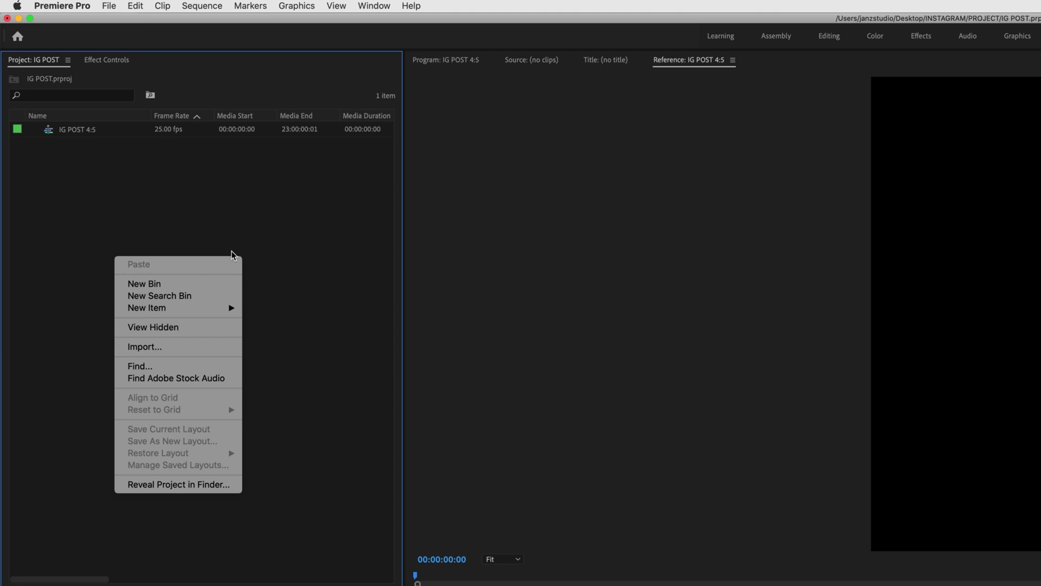
left_click(167, 285)
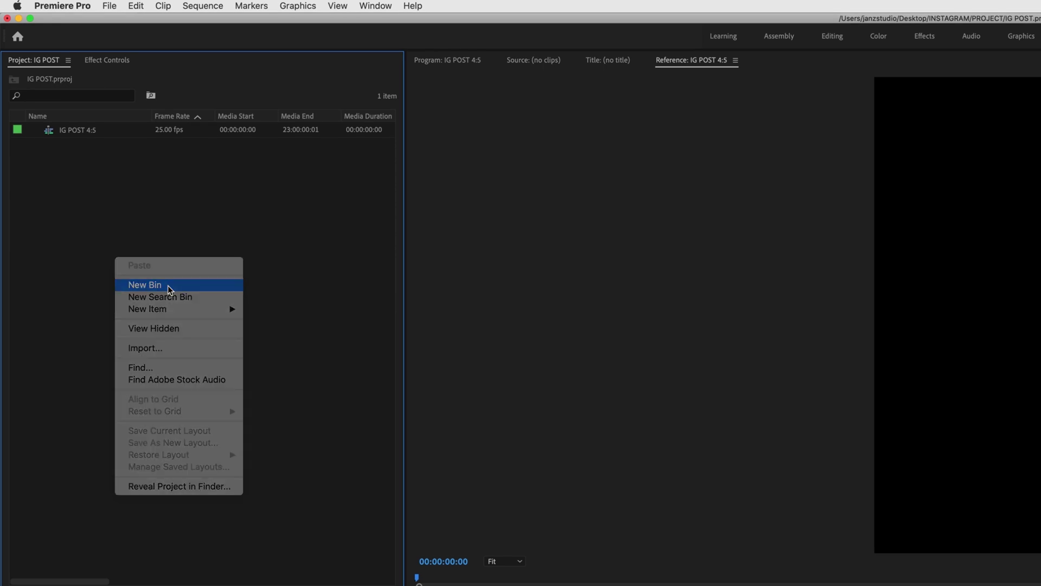
type("FOOTAGE")
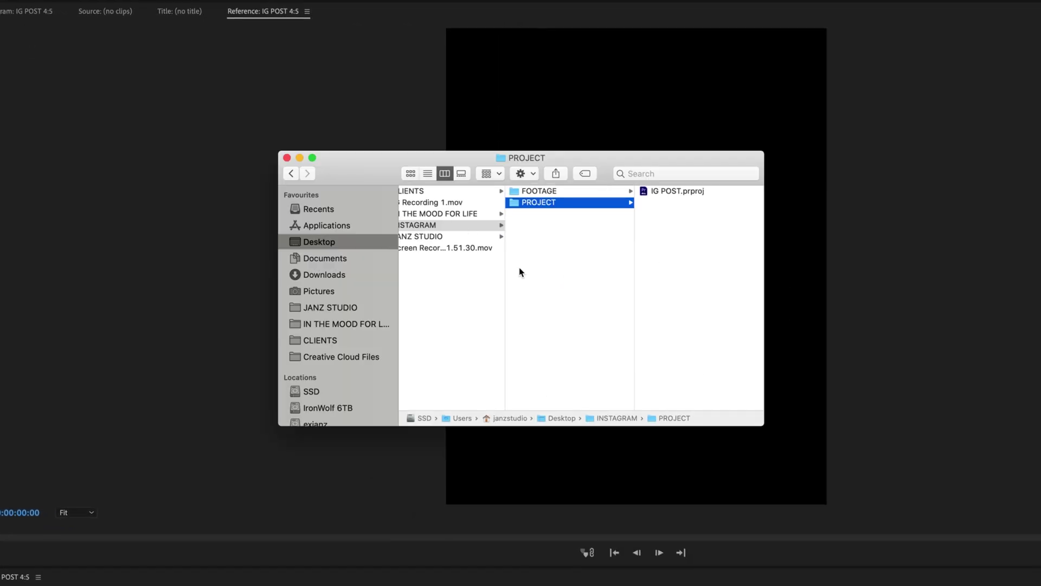
Step: Switch to Finder and import all six video files from the INSTAGRAM/FOOTAGE folder into the project's FOOTAGE bin
scroll(519, 271, "left", 3)
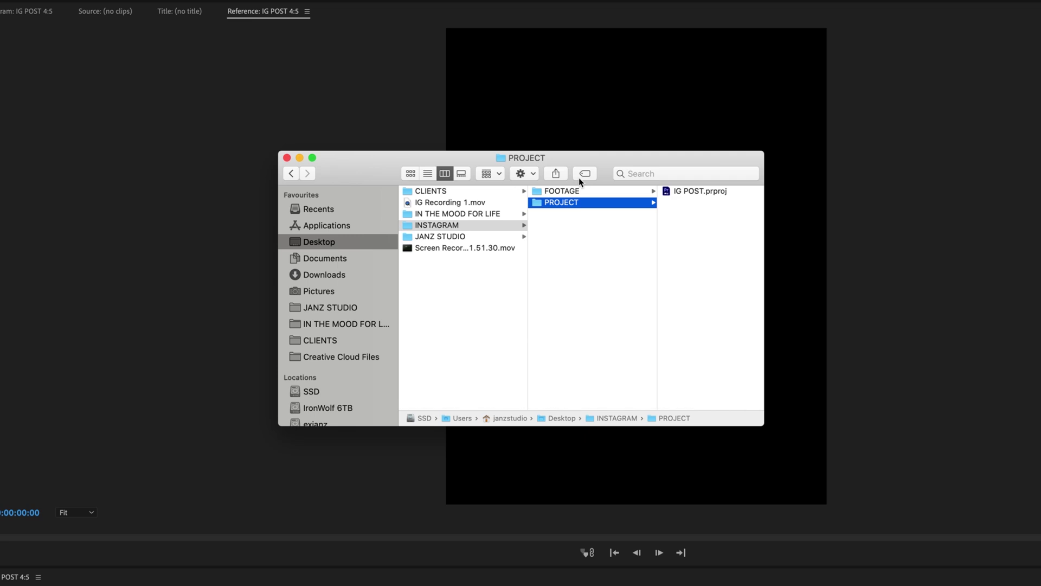
left_click(593, 192)
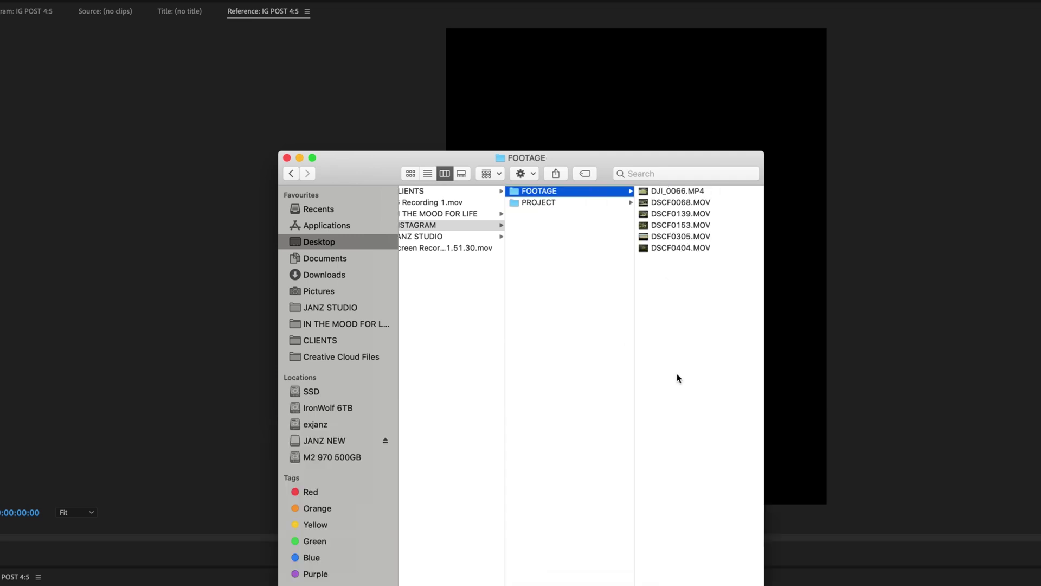
left_click_drag(694, 370, 736, 47)
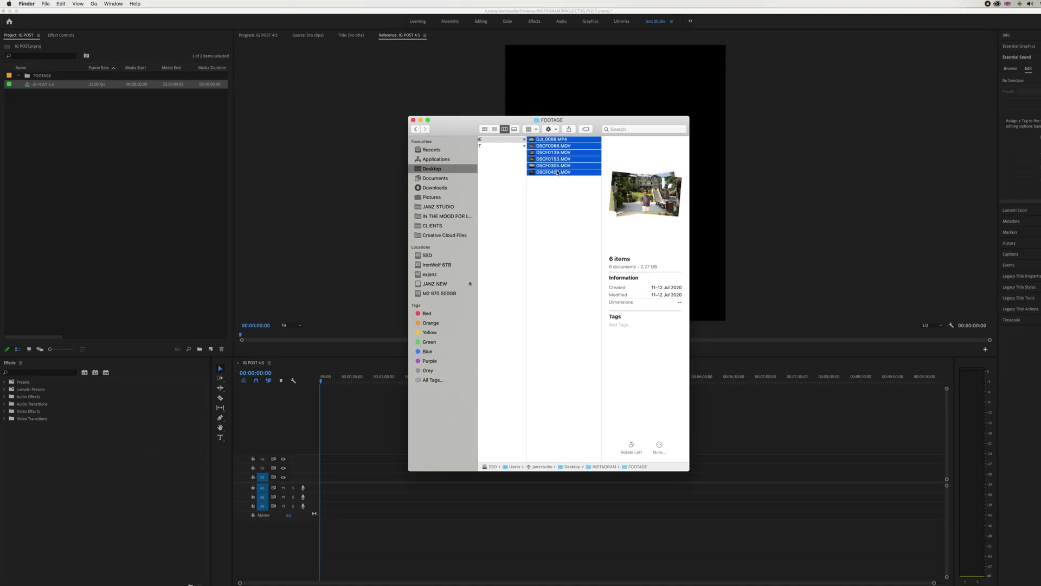
left_click_drag(557, 172, 45, 77)
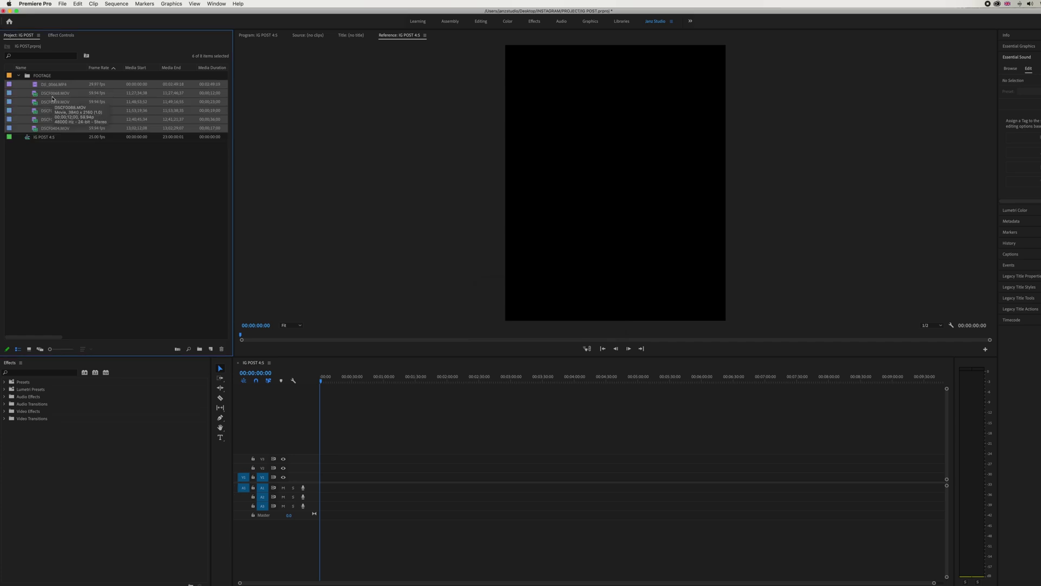
Step: Place all six FOOTAGE clips at the start of the IG POST 4:5 timeline, keeping the existing sequence settings
left_click(51, 161)
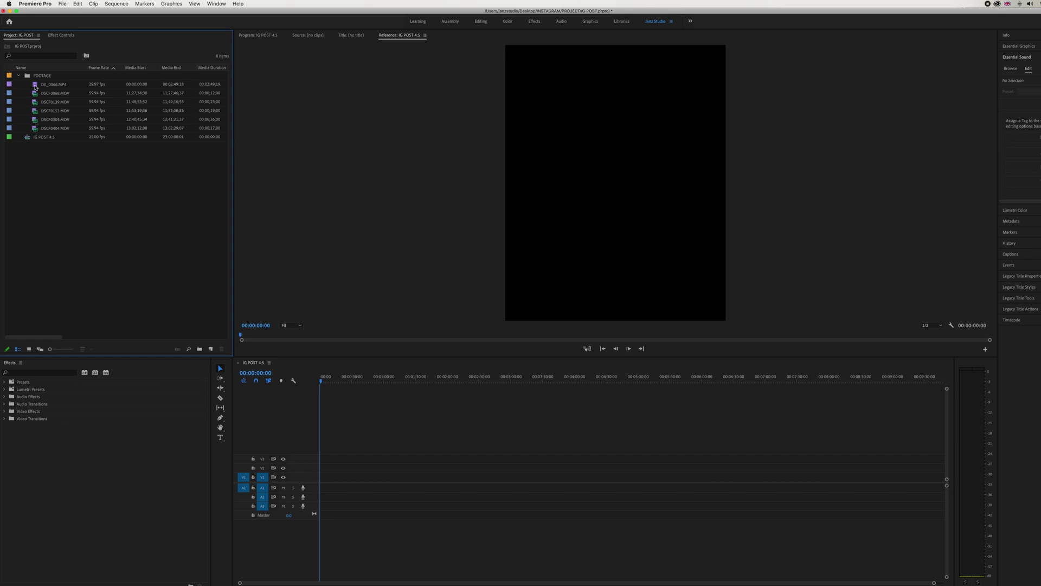
left_click(40, 86)
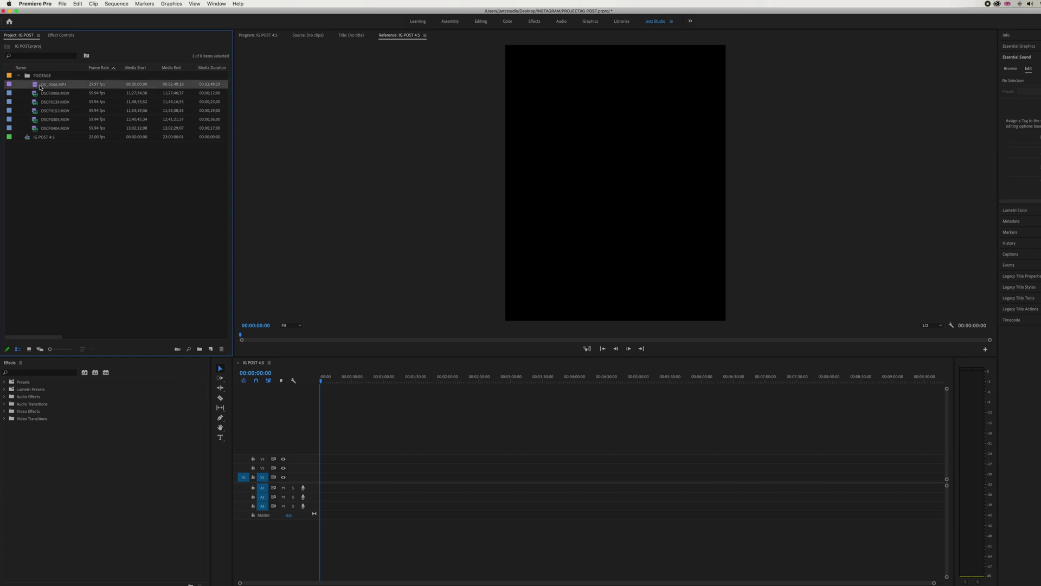
left_click(48, 130, "shift")
left_click_drag(206, 277, 319, 487)
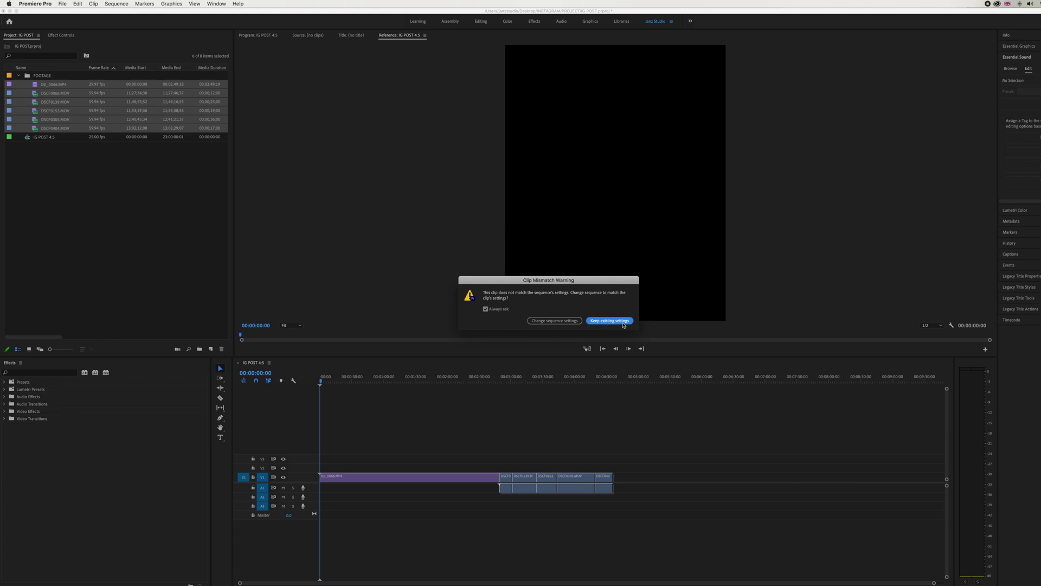
left_click(610, 321)
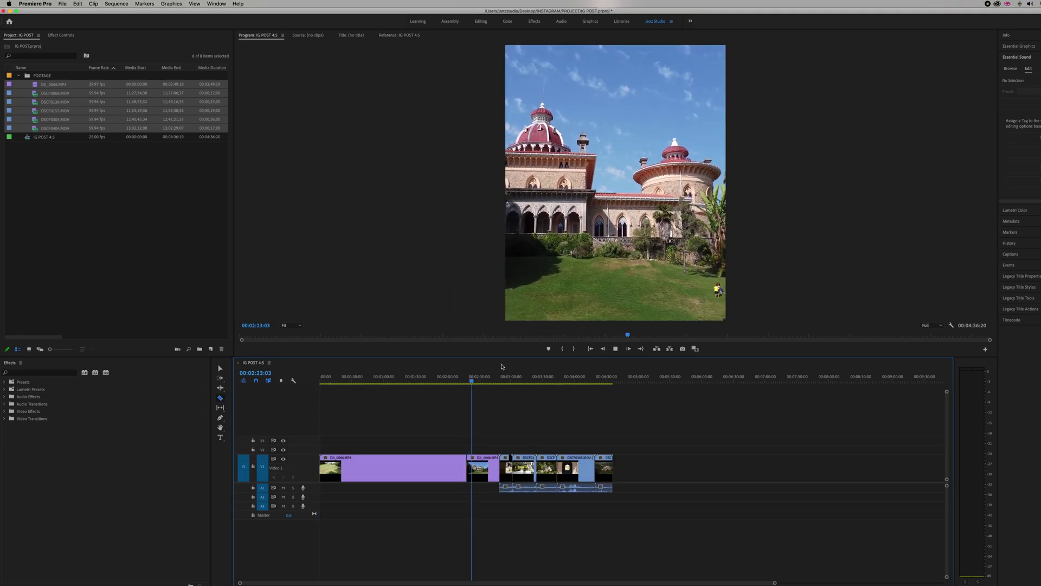
Step: Cut a short section around 00:02:23 from the DJI_0066.MP4 clip, move it to the sequence start and delete the surplus parts
left_click(478, 465)
key("v")
left_click(434, 467)
key("Delete")
left_click_drag(472, 467, 325, 467)
left_click(489, 468)
key("Delete")
Step: Select the five remaining clips on the timeline and move them directly behind the short DJI_0066.MP4 section
left_click(253, 466)
left_click(253, 466)
left_click_drag(469, 429, 618, 470)
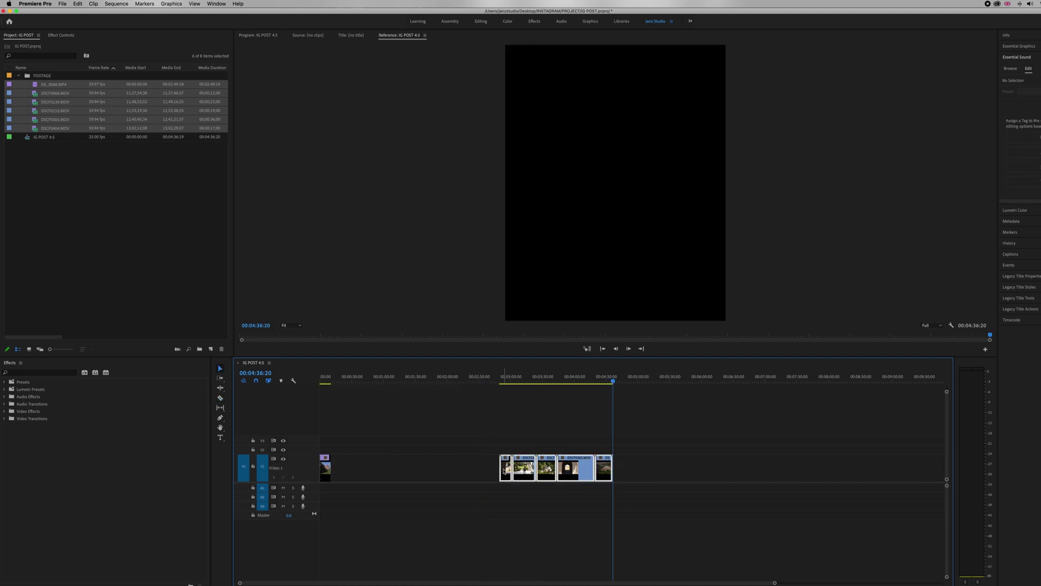
left_click_drag(519, 467, 350, 467)
left_click(334, 379)
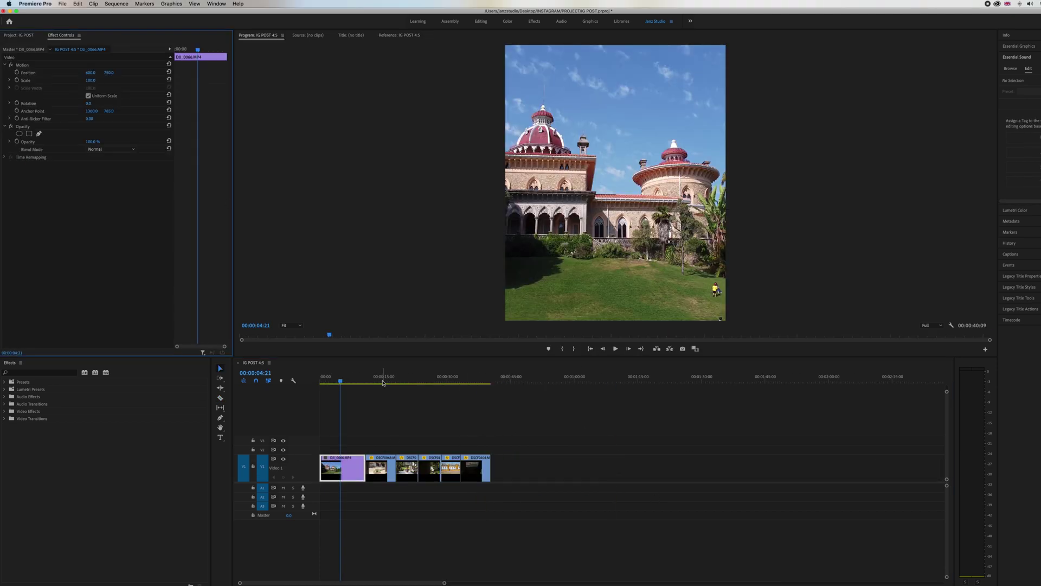
Step: Set the scale of the DSCF0068.MOV clip to 71 so more of the shot fits the 4:5 frame
left_click(382, 376)
left_click(383, 466)
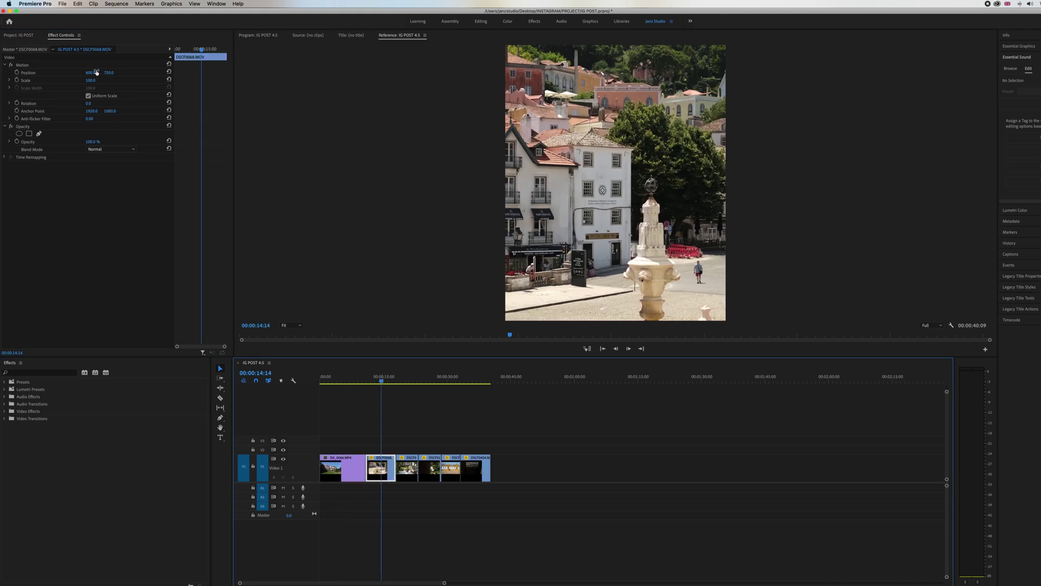
left_click(93, 80)
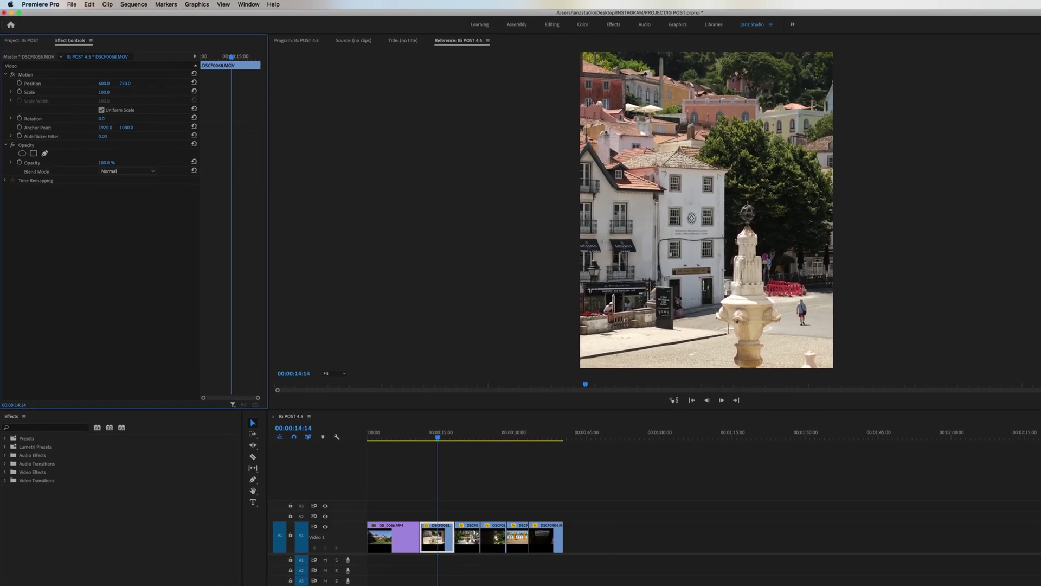
type("78")
key("Return")
left_click_drag(103, 92, 99, 92)
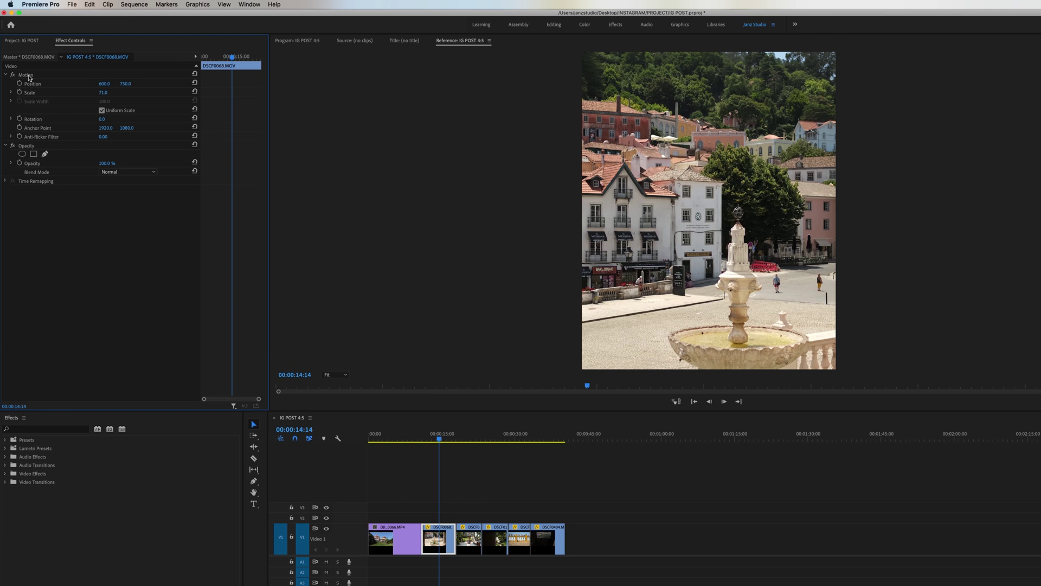
Step: Copy the Motion settings of DSCF0068.MOV and select the four clips that follow it on the timeline
left_click(29, 77)
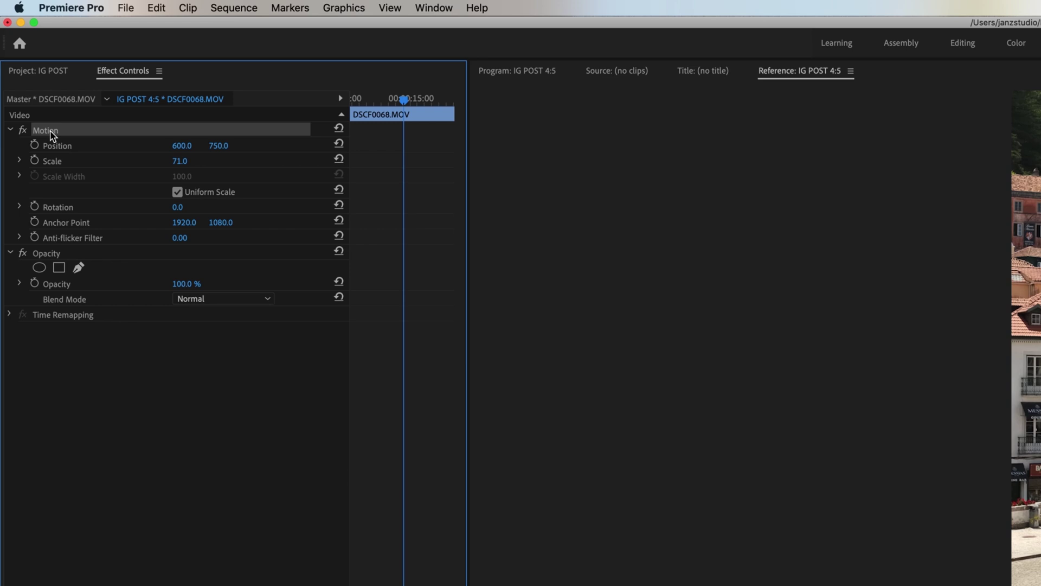
key("super+c")
right_click(52, 134)
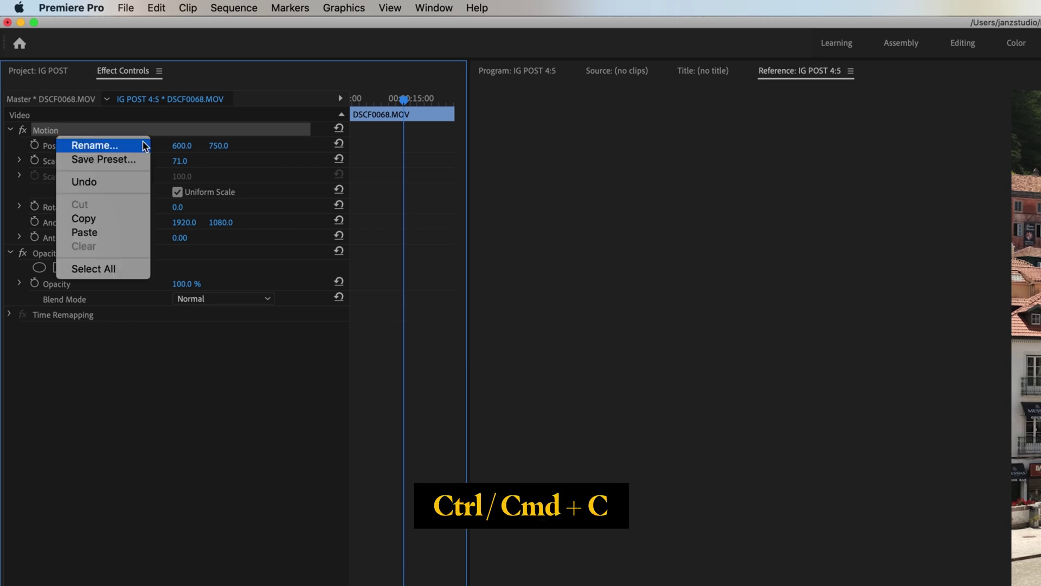
left_click(110, 218)
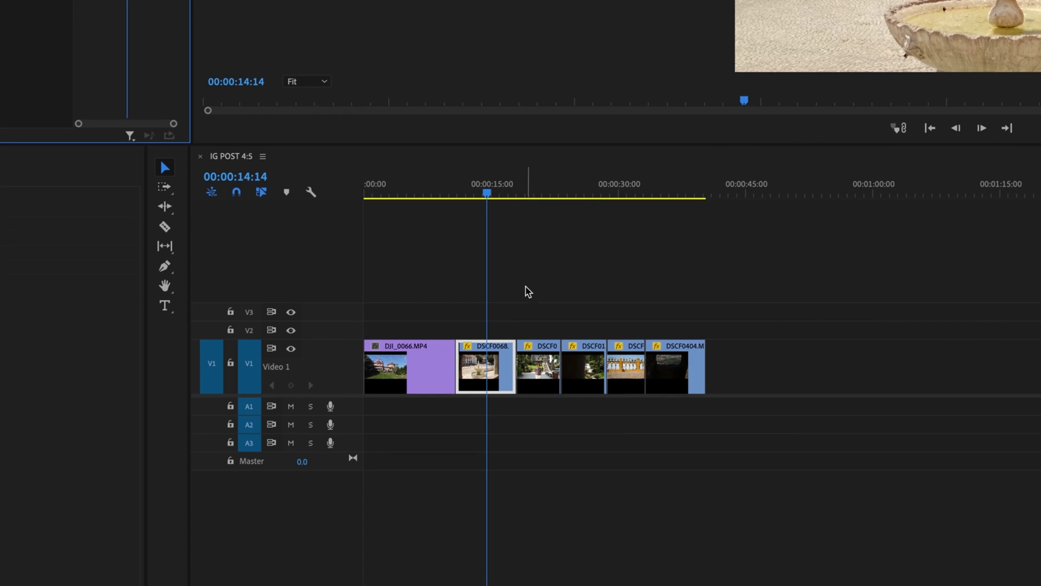
left_click(626, 485)
left_click_drag(530, 288, 701, 384)
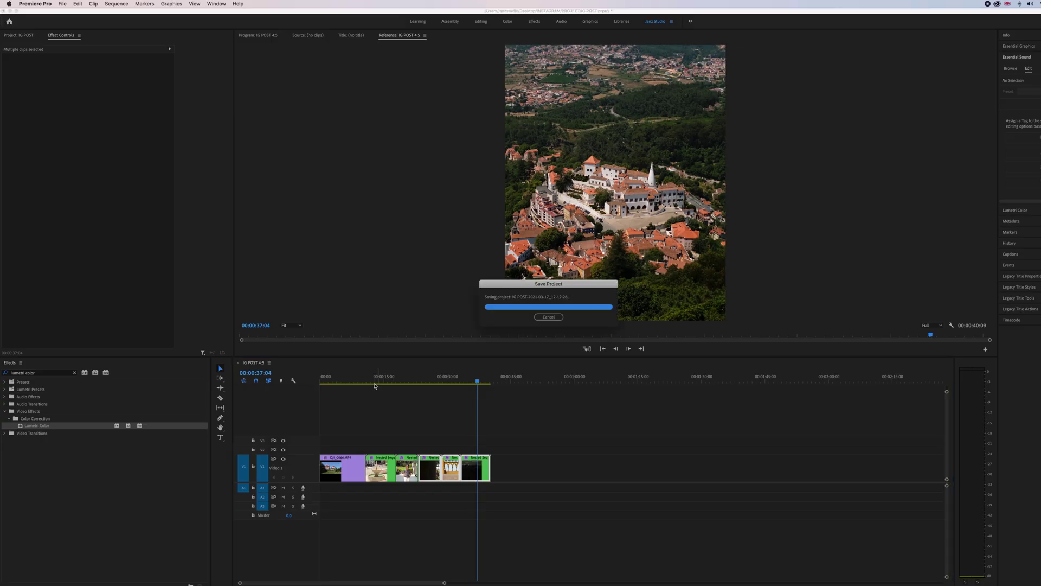
Step: Mark the In point at the start of the sequence and the Out point at the end of the last clip, 00:00:40:09
left_click_drag(359, 381, 296, 385)
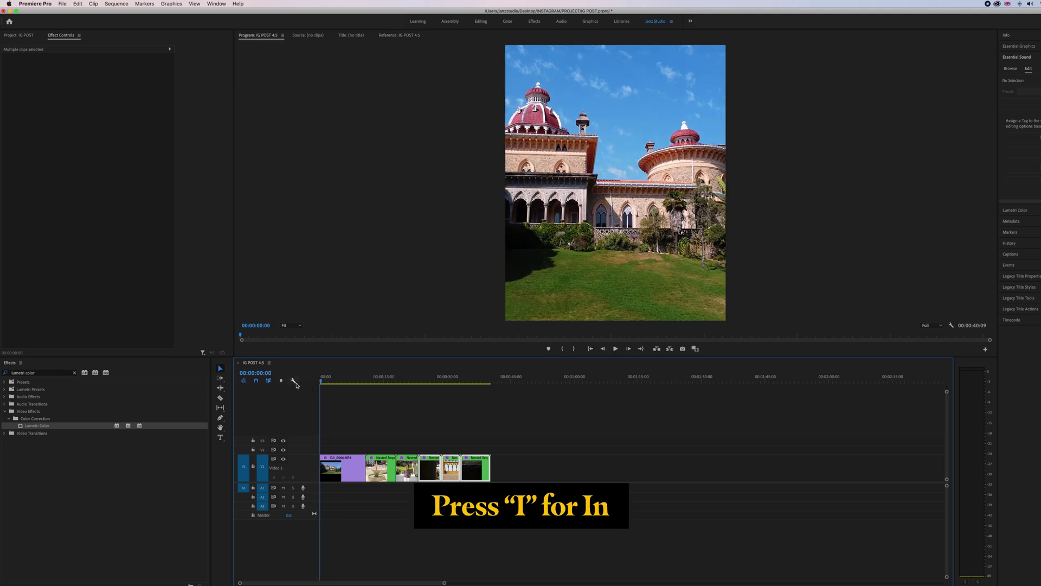
key("i")
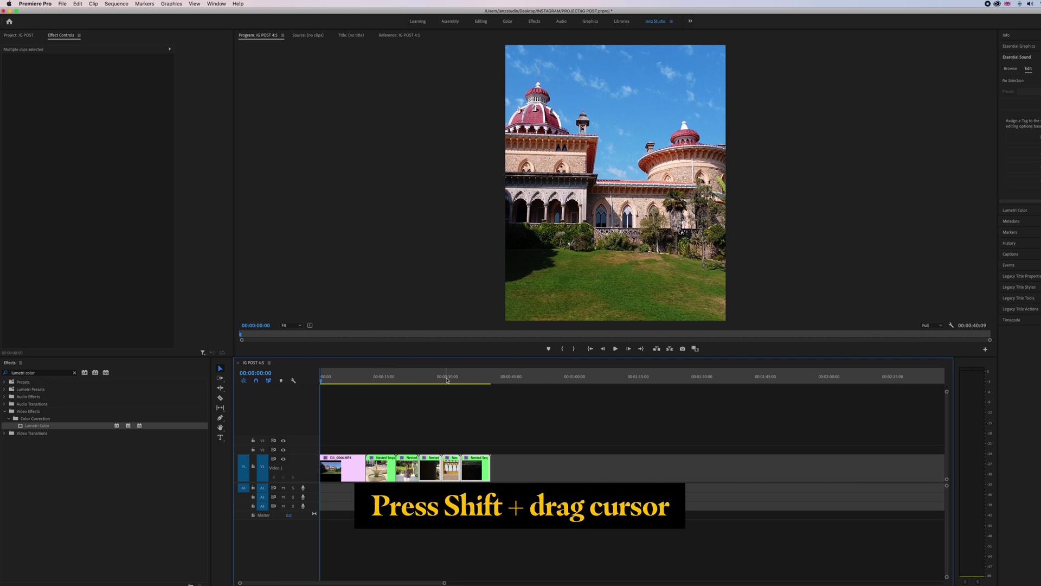
left_click_drag(383, 380, 469, 380)
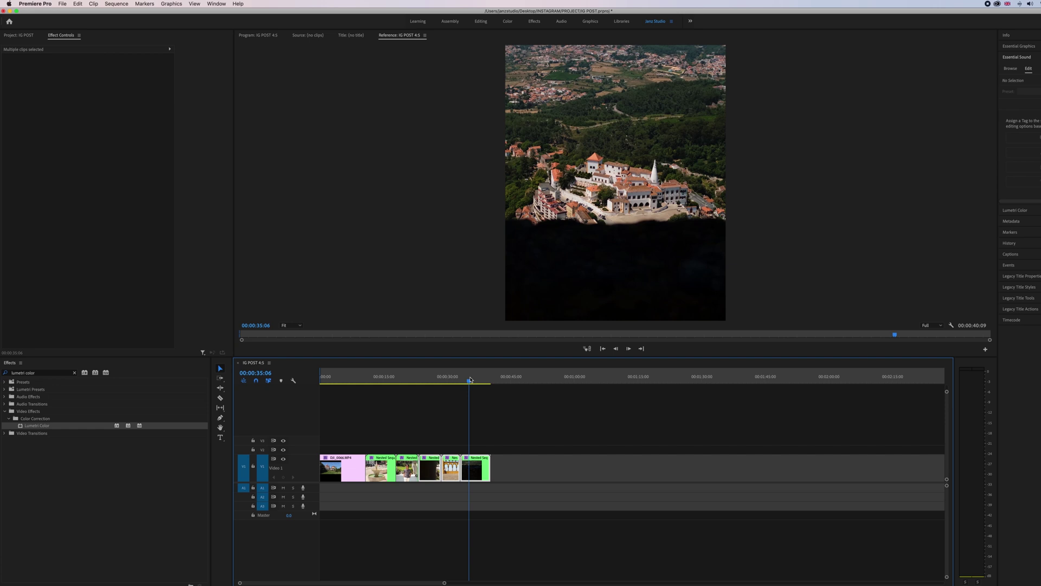
left_click_drag(469, 379, 490, 379)
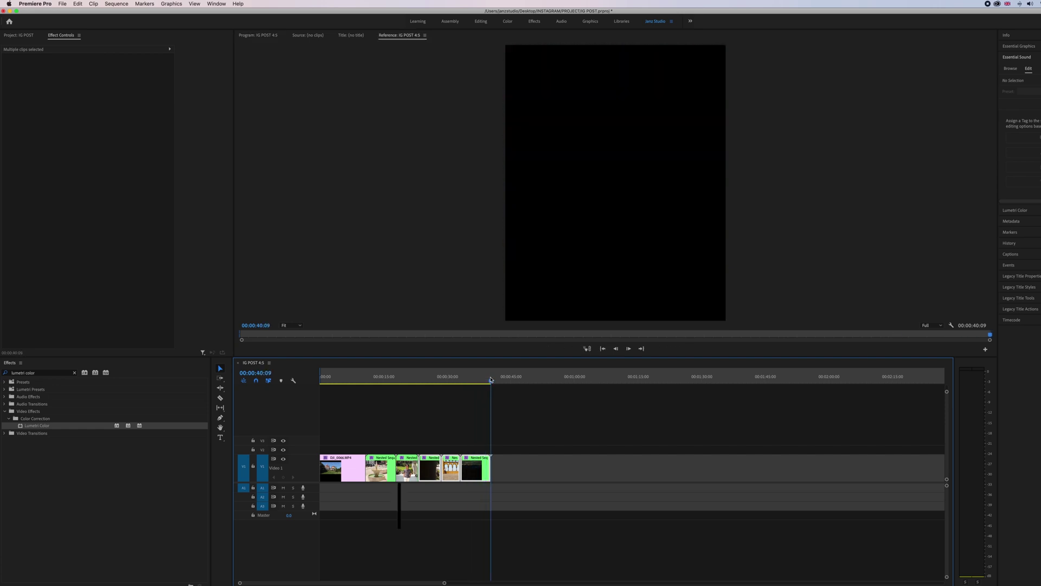
key("o")
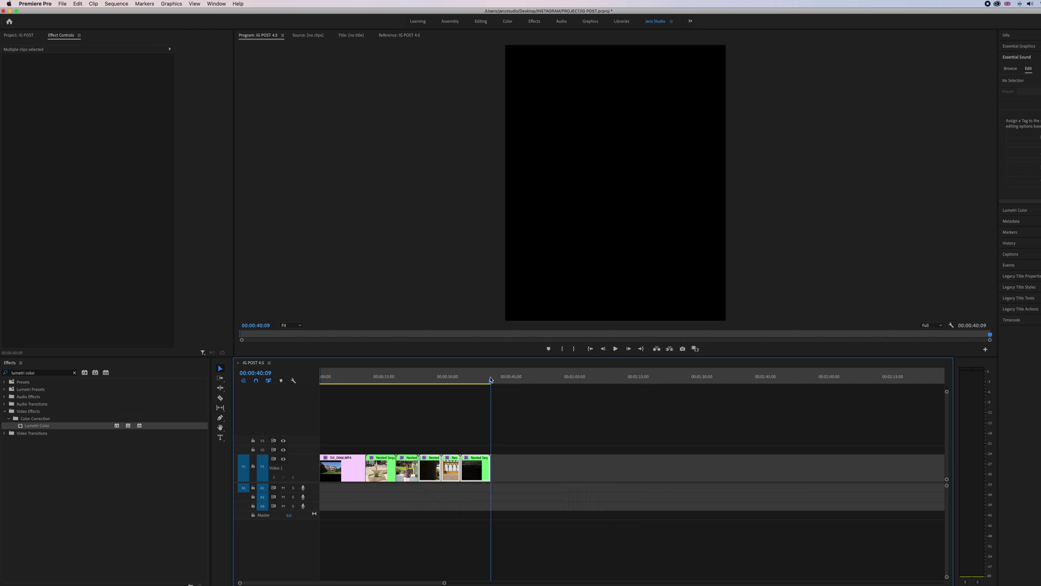
key("o")
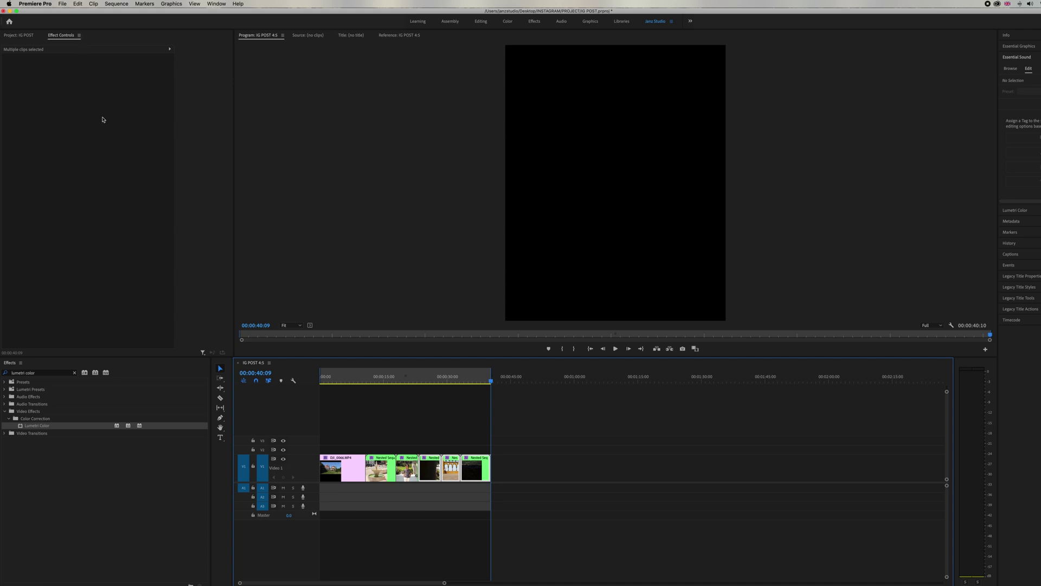
Step: Open the media export settings for the sequence and choose the YouTube 1080p Full HD preset
left_click(64, 5)
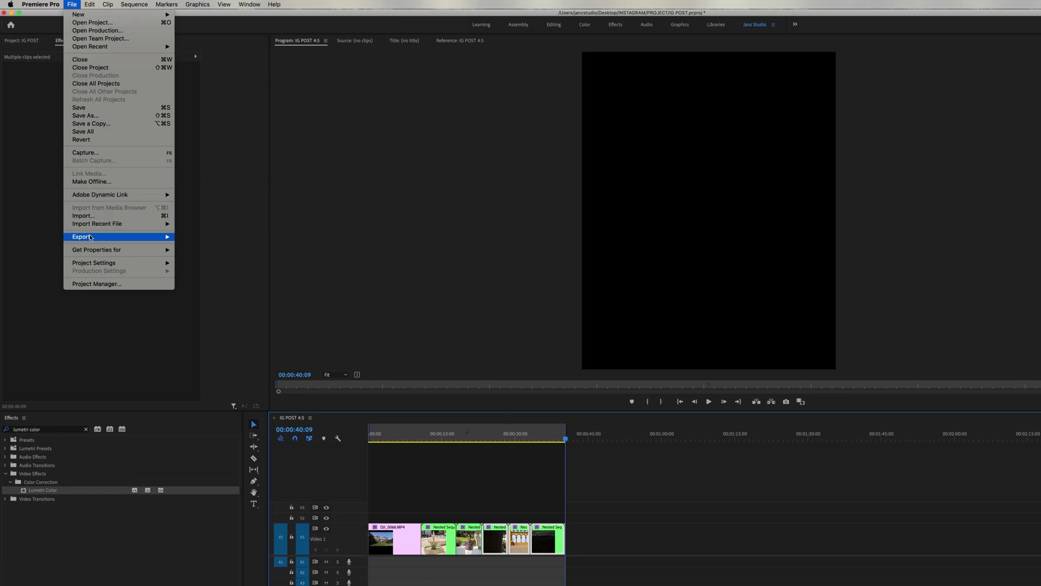
mouse_move(90, 237)
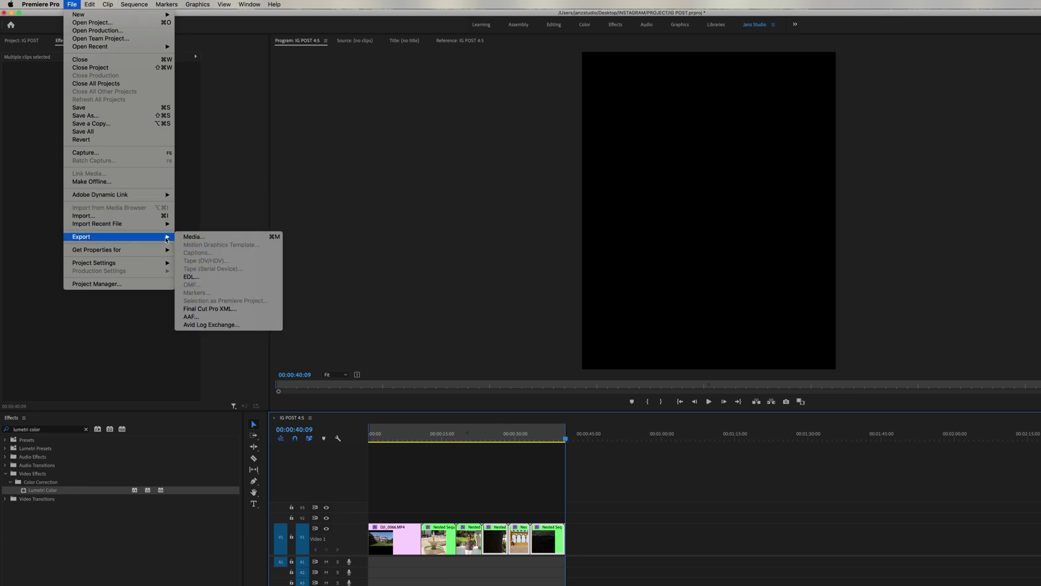
left_click(217, 237)
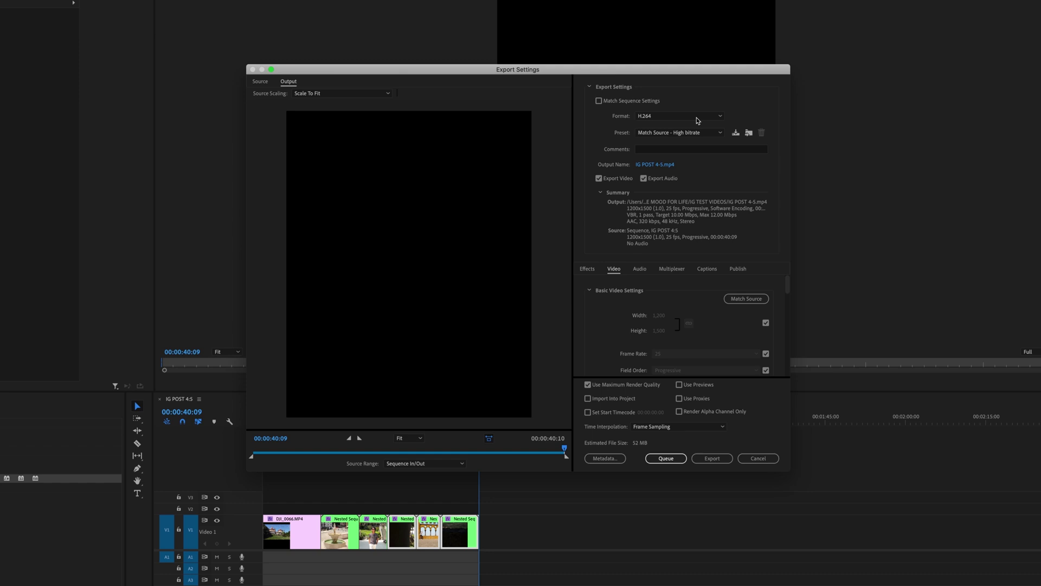
left_click(721, 132)
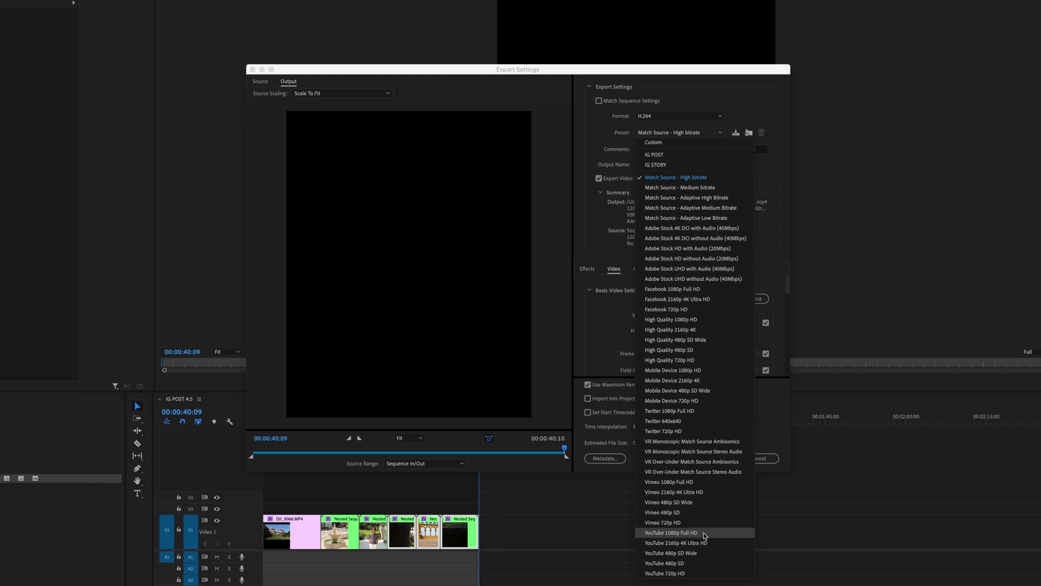
left_click(704, 533)
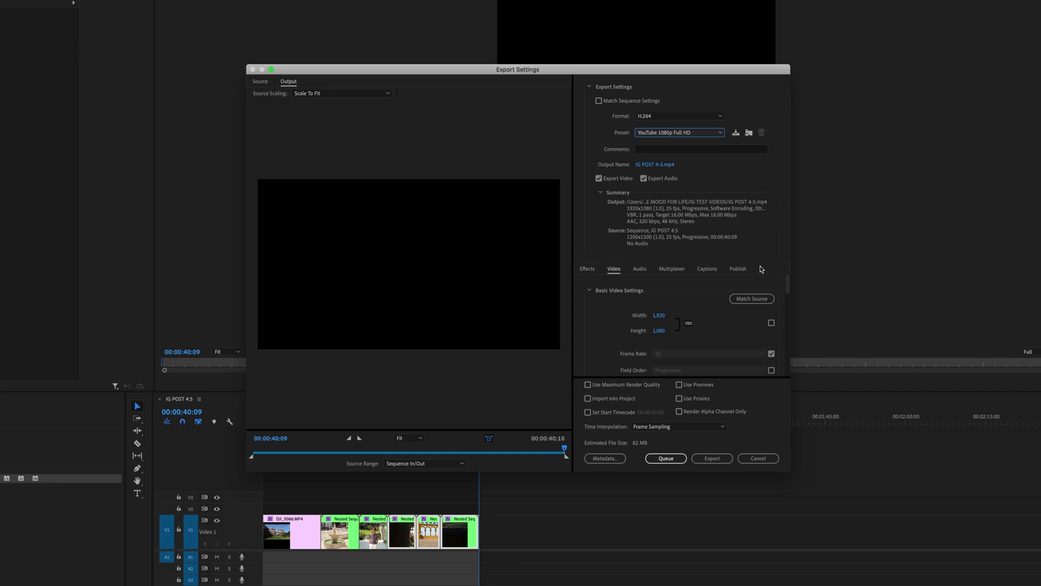
Step: Match the basic video settings to the source and enable Render at Maximum Depth
left_click(762, 300)
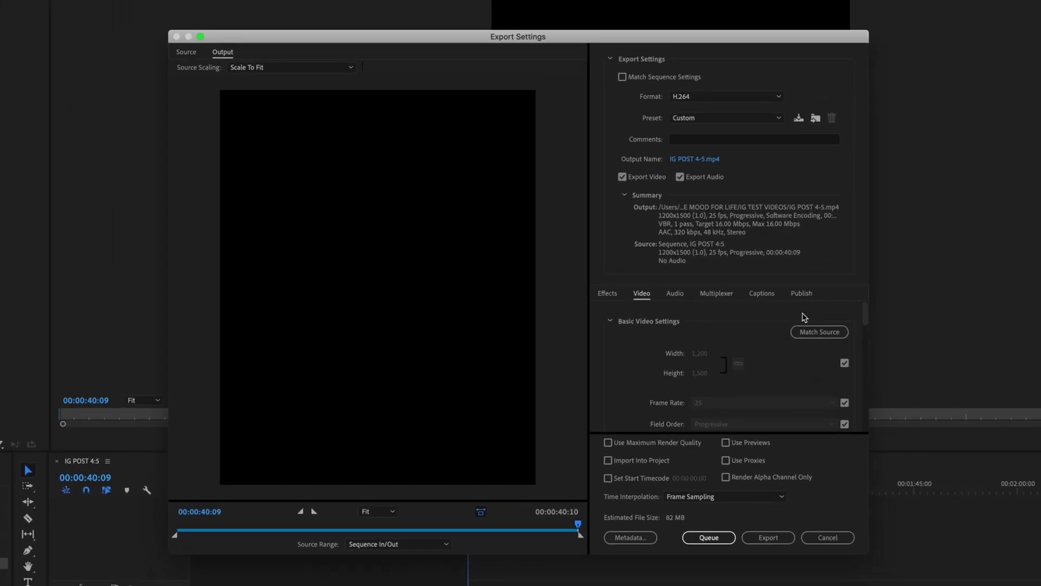
left_click(824, 334)
scroll(866, 325, "down", 3)
scroll(865, 326, "down", 2)
left_click(633, 371)
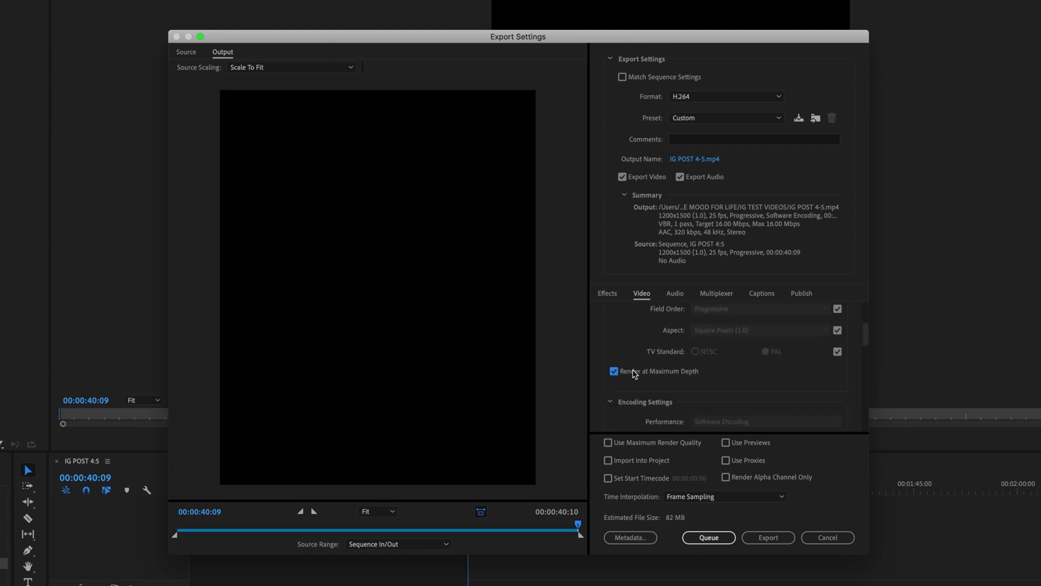
Step: Unlock the encoding profile and level from the source, setting the profile to High and the level to 4.2
left_click_drag(865, 342, 866, 356)
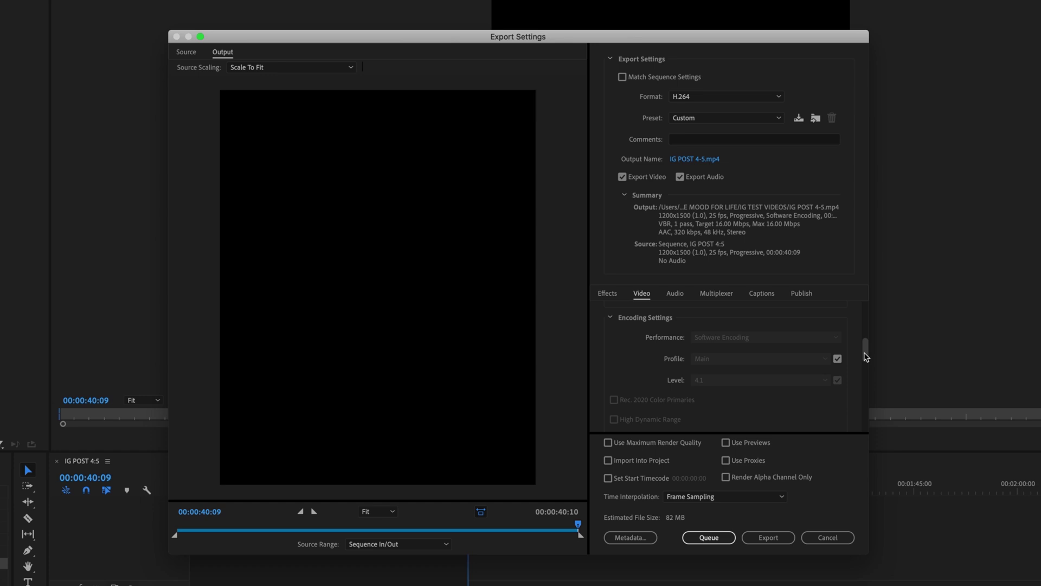
left_click(838, 360)
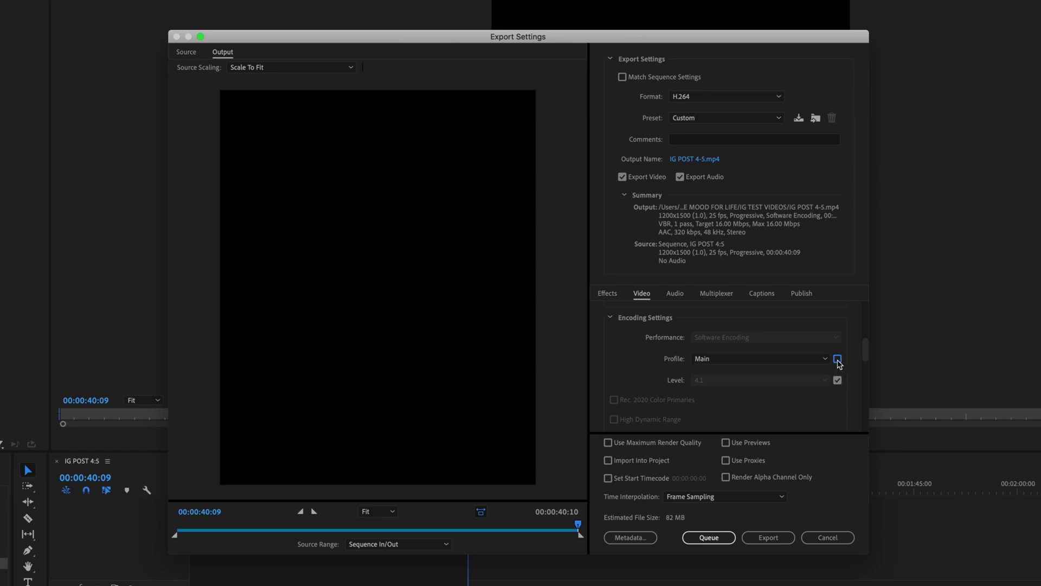
left_click(825, 359)
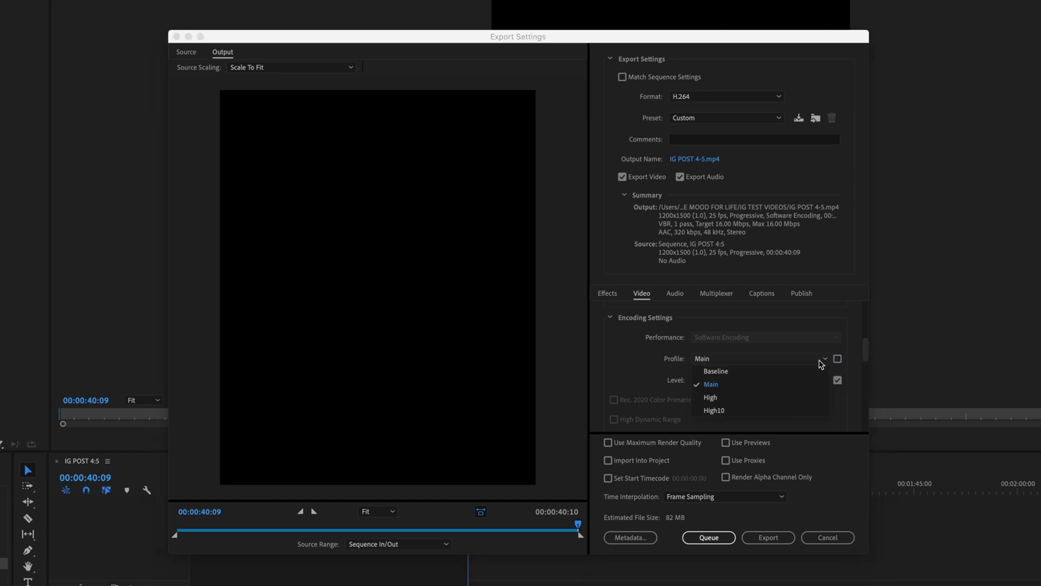
left_click(720, 397)
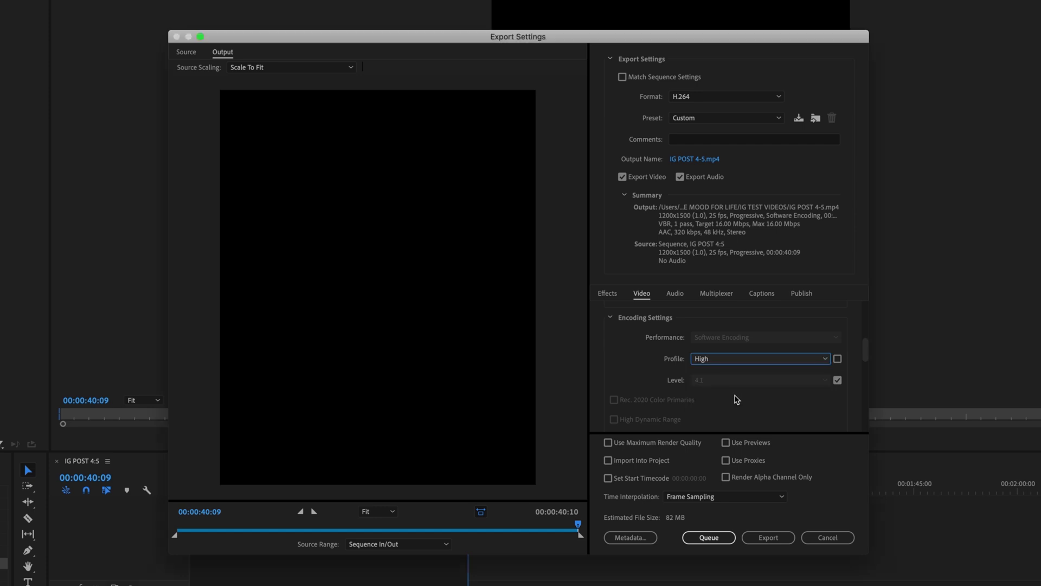
left_click(837, 380)
left_click(825, 380)
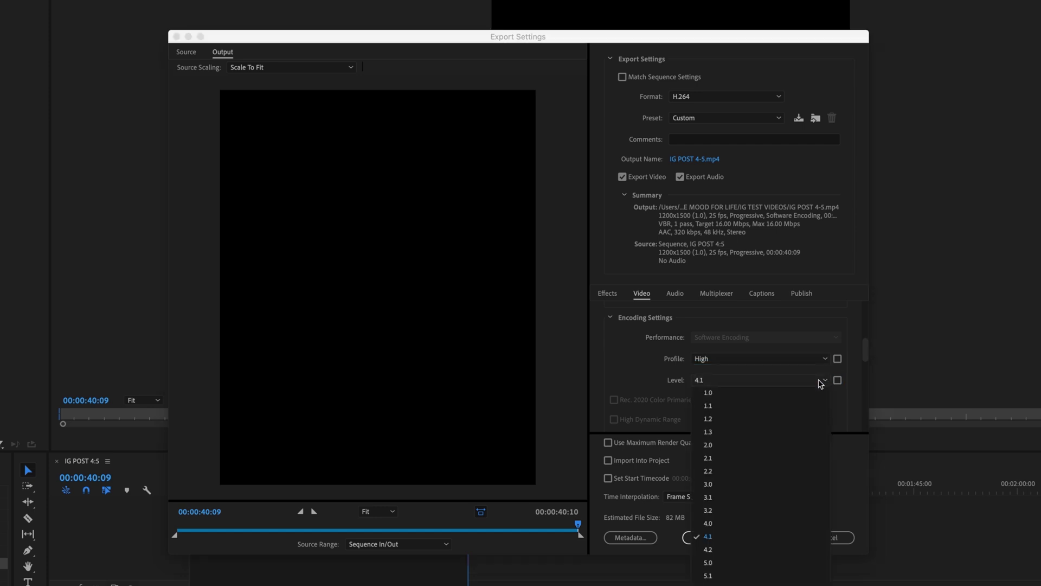
left_click(728, 549)
Step: Set the bitrate encoding to VBR, 2 pass with a target bitrate of 20 Mbps and a maximum of 24 Mbps
left_click_drag(864, 353, 866, 413)
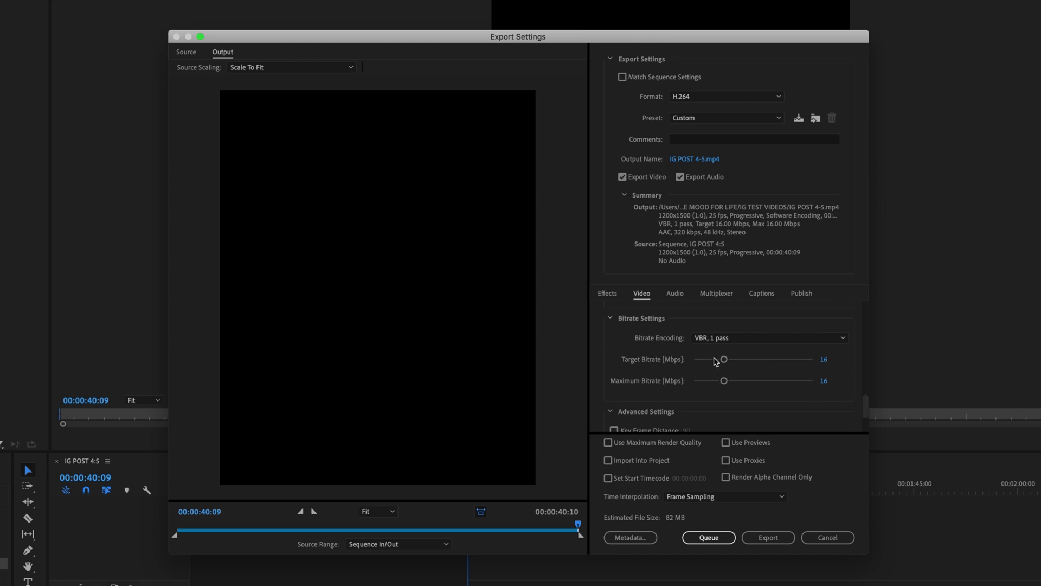
left_click(829, 338)
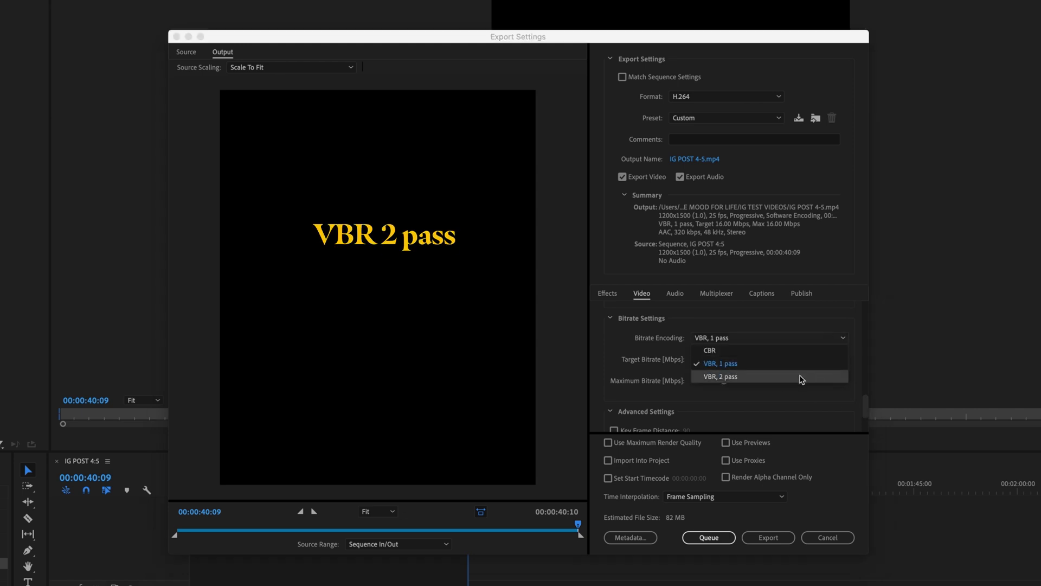
left_click(802, 376)
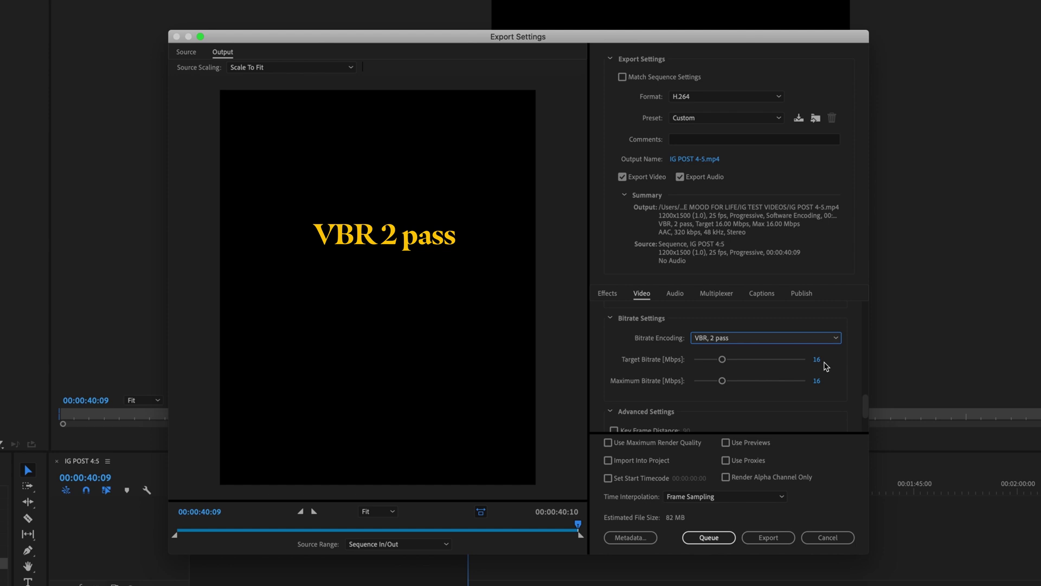
left_click(818, 359)
type("20")
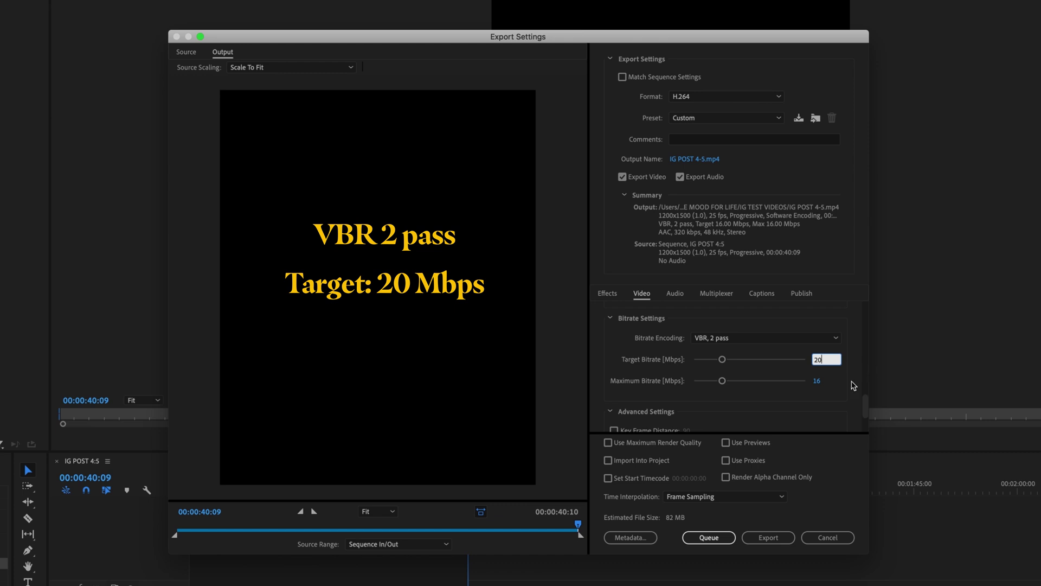
key("Tab")
type("24")
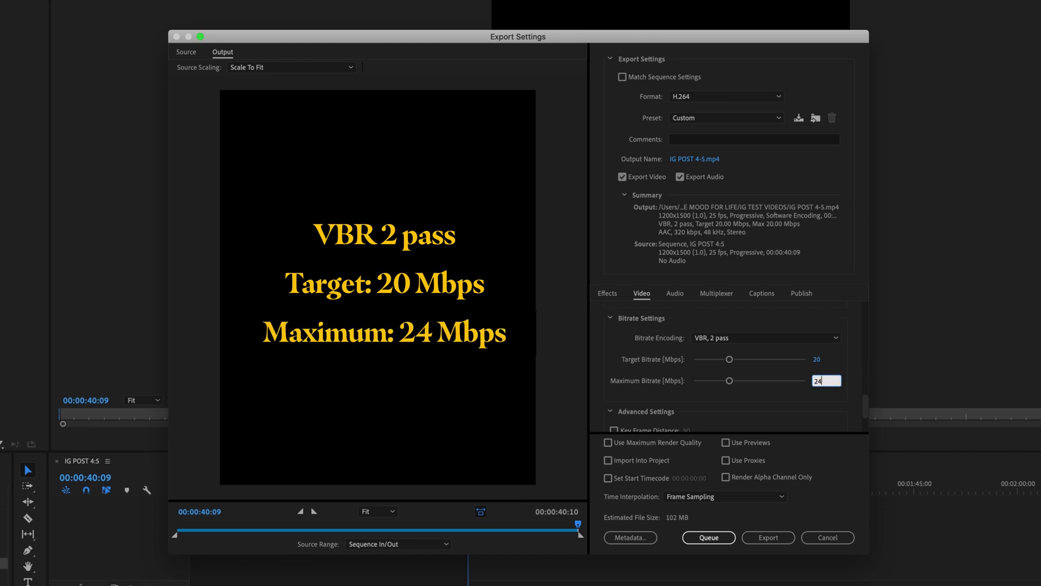
key("Return")
Step: Enable Use Maximum Render Quality for the export and return to the bitrate settings
scroll(727, 369, "down", 3)
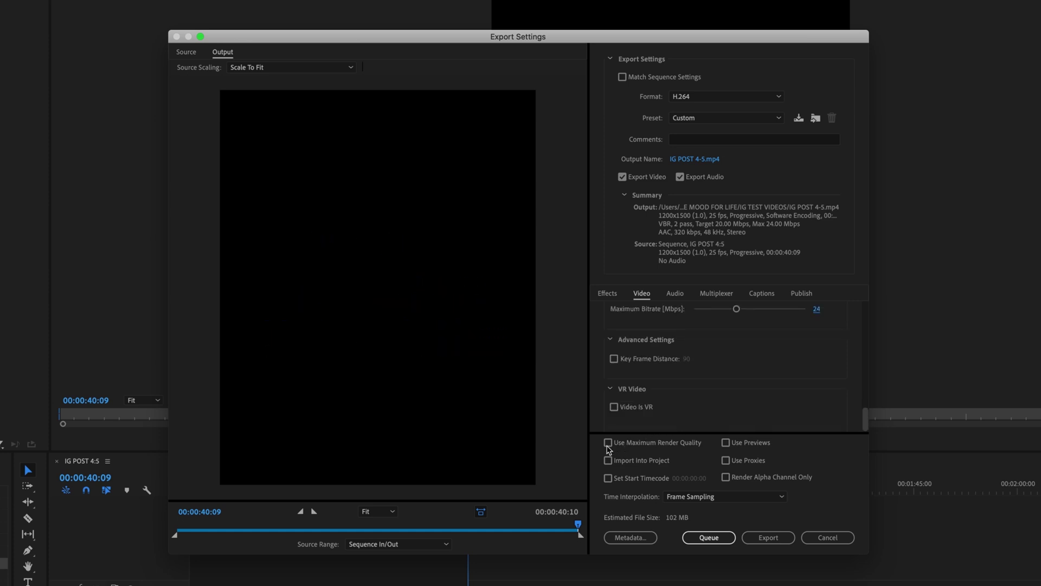
left_click(608, 444)
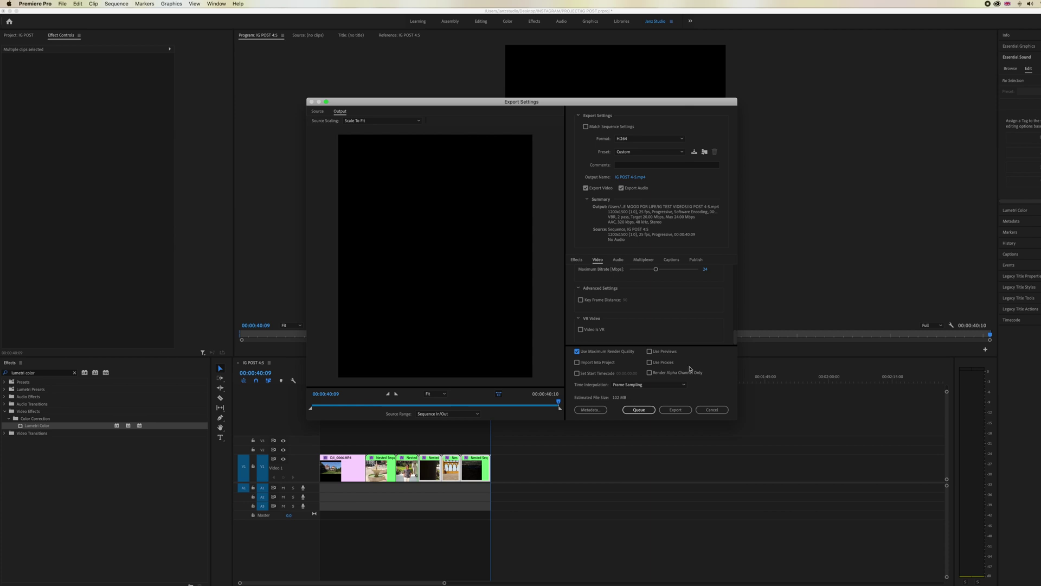
scroll(729, 330, "up", 3)
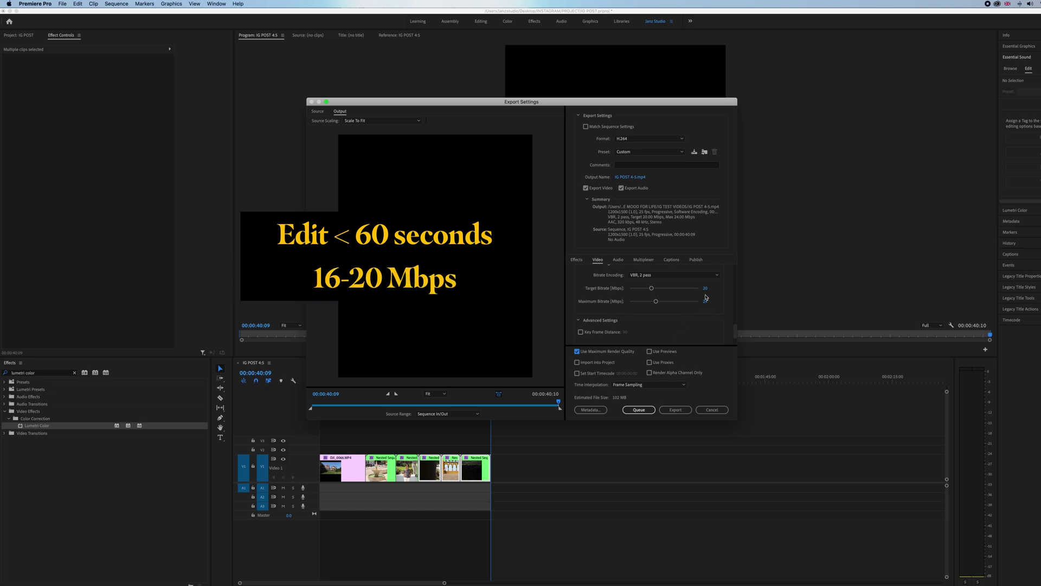
Step: Try a 16 Mbps target and 20 Mbps maximum bitrate, and restore the target to 20 Mbps and the maximum to 24 Mbps
left_click(705, 289)
left_click(706, 301)
left_click(707, 318)
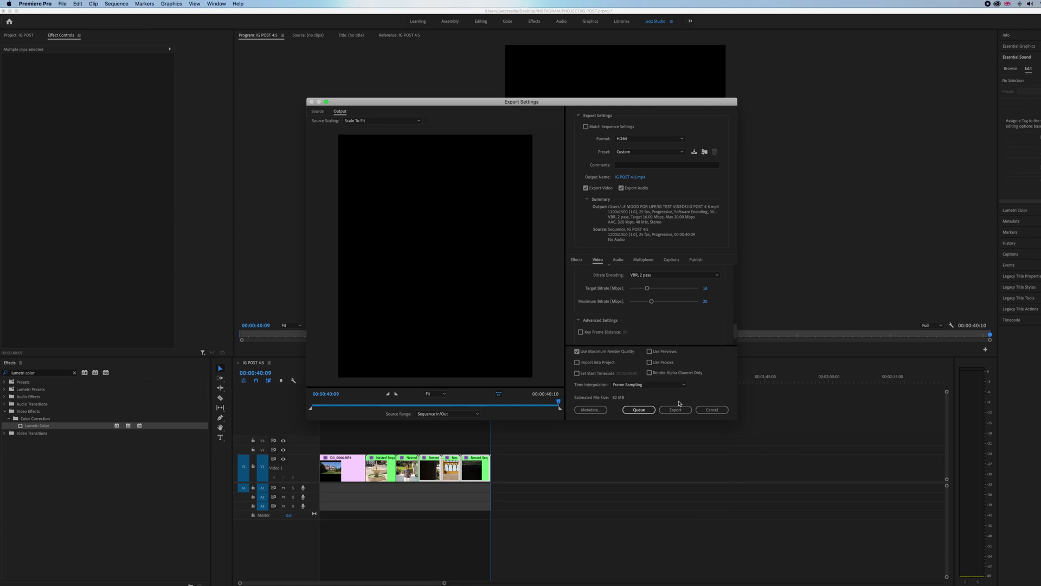
left_click(706, 290)
left_click(704, 301)
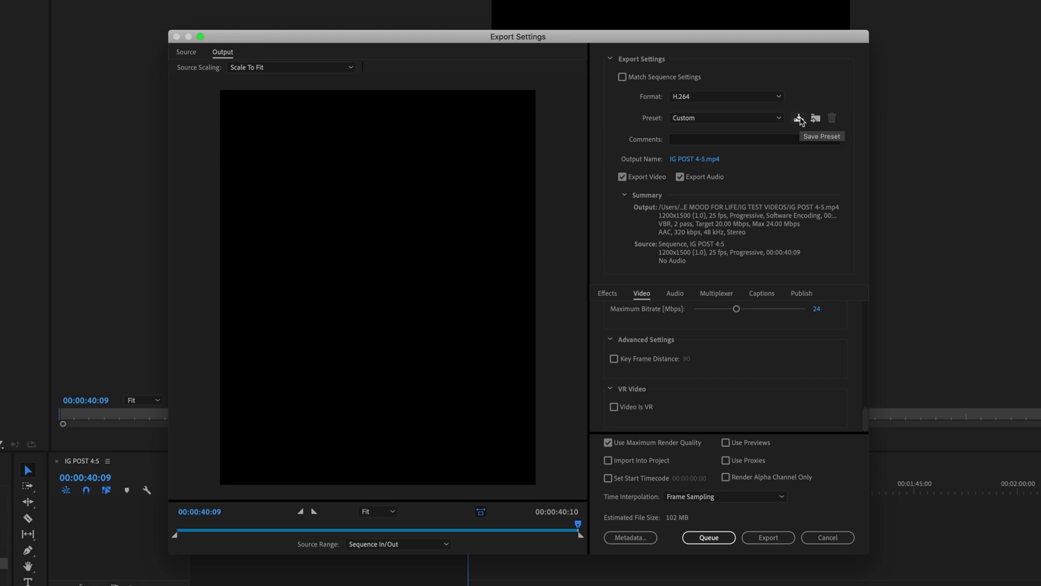
Step: Save the current export settings as a preset named INSTAGRAM POST
left_click(799, 119)
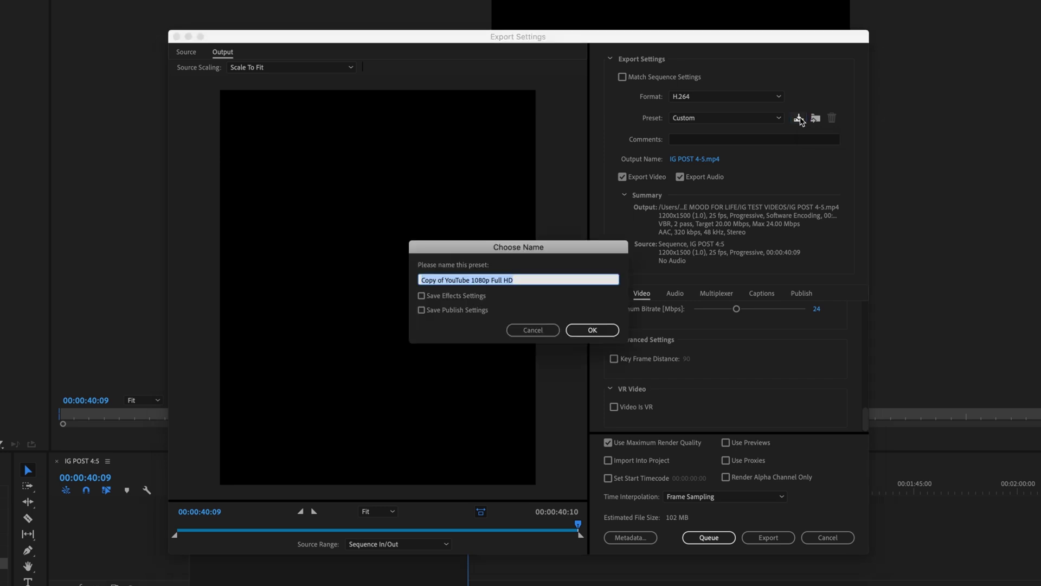
key("BackSpace")
type("INSTAGRAM PO")
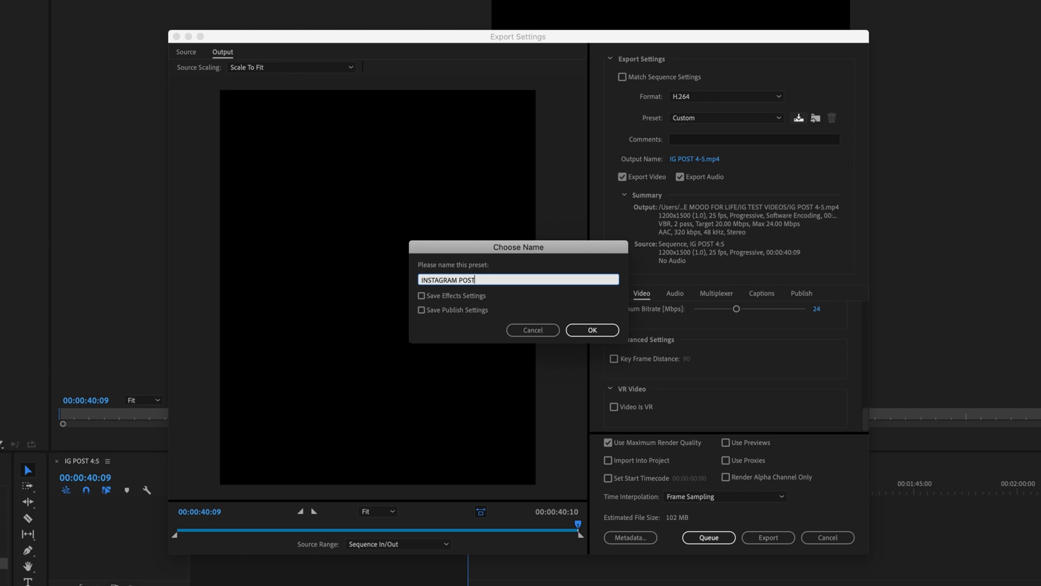
type("ST")
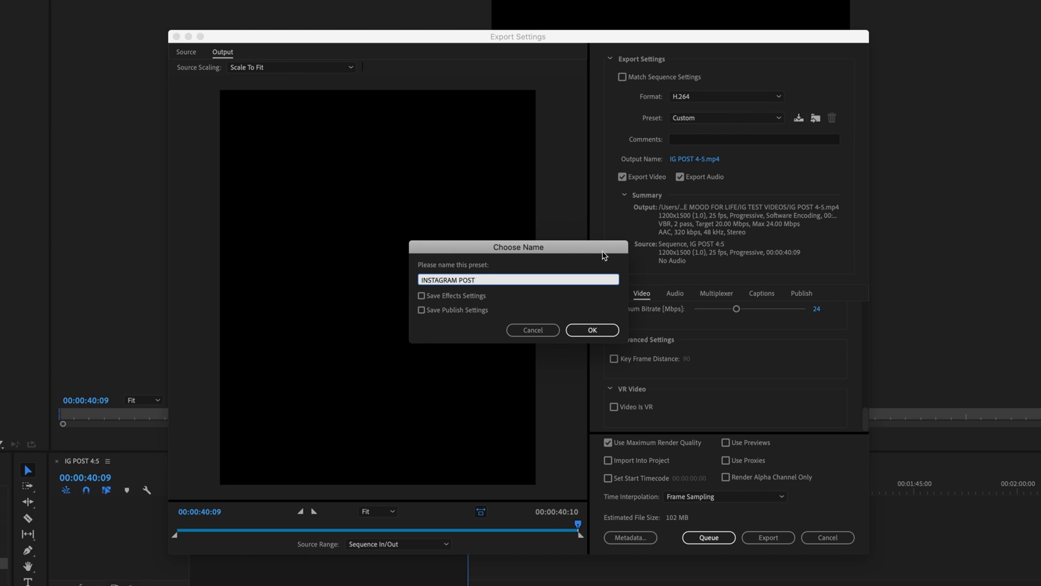
left_click(600, 332)
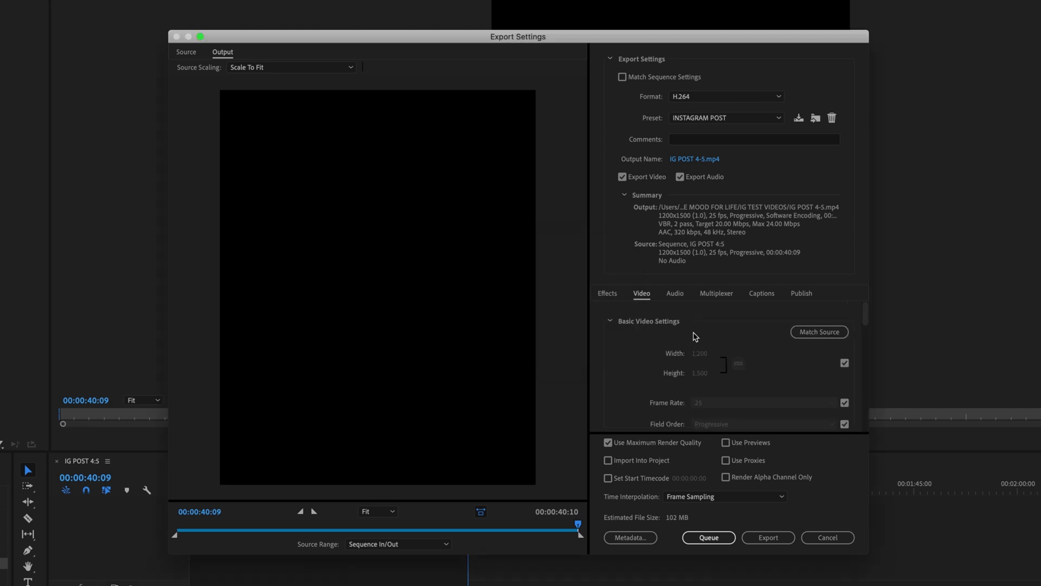
Step: Choose the INSTAGRAM POST preset and export the sequence to IG POST 4-5.mp4
left_click(779, 119)
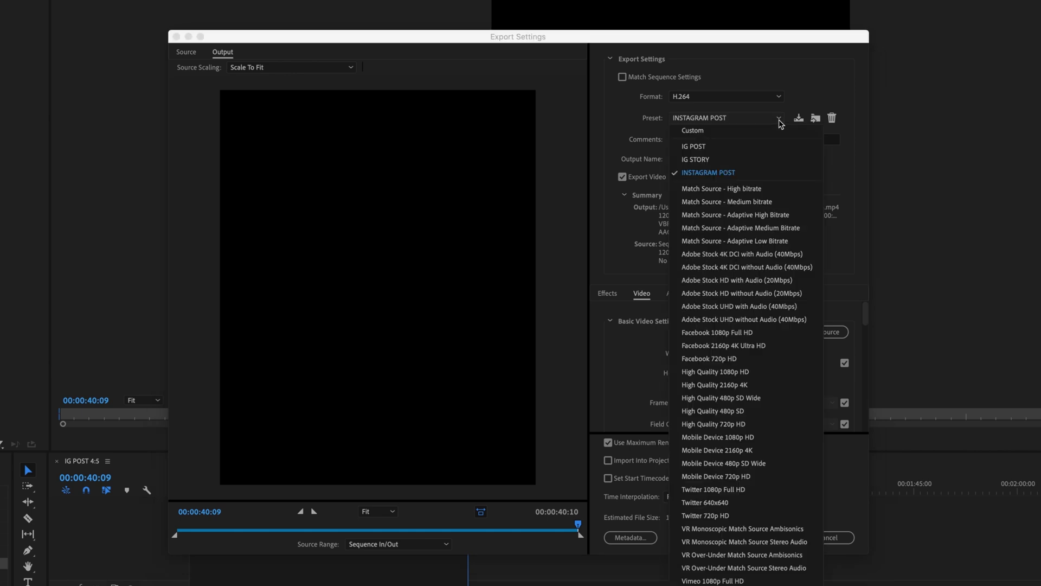
left_click(807, 102)
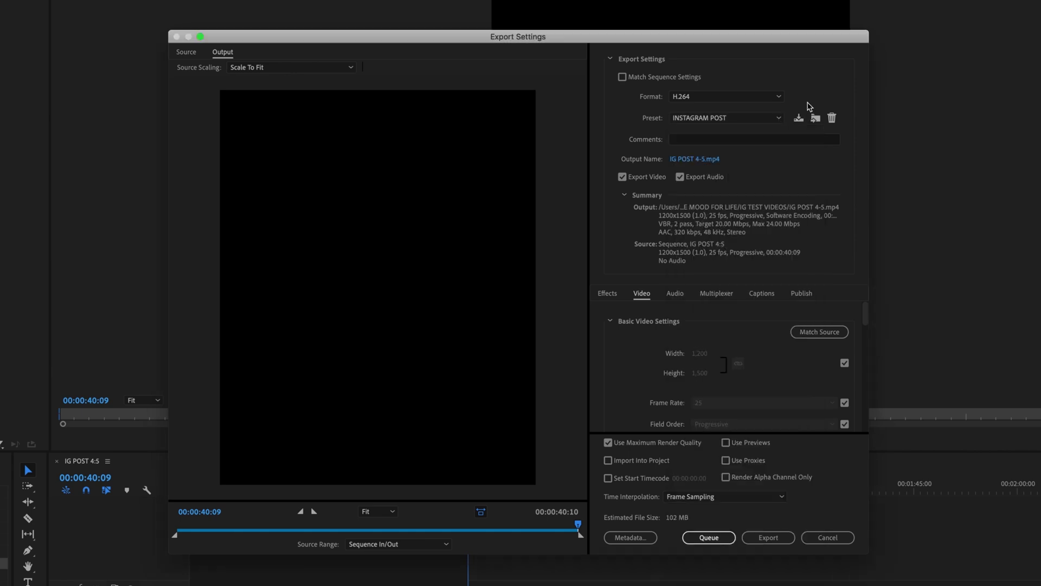
left_click(780, 118)
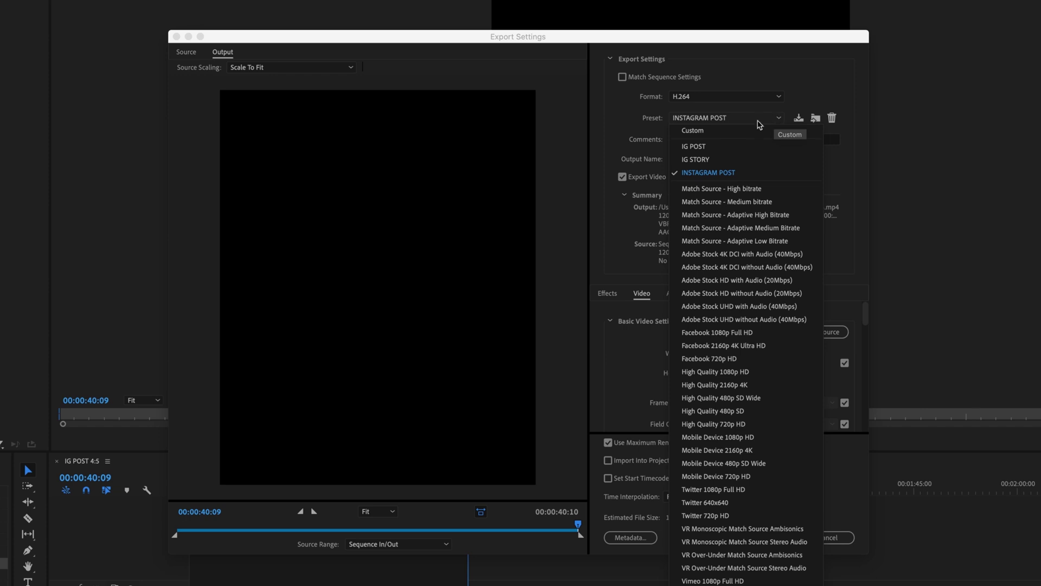
left_click(720, 174)
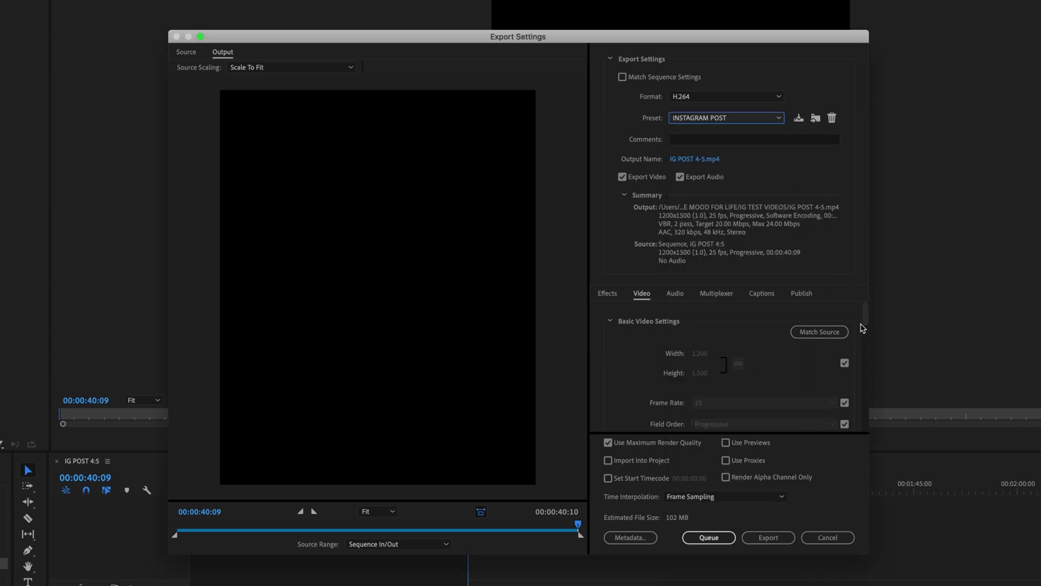
scroll(862, 328, "down", 10)
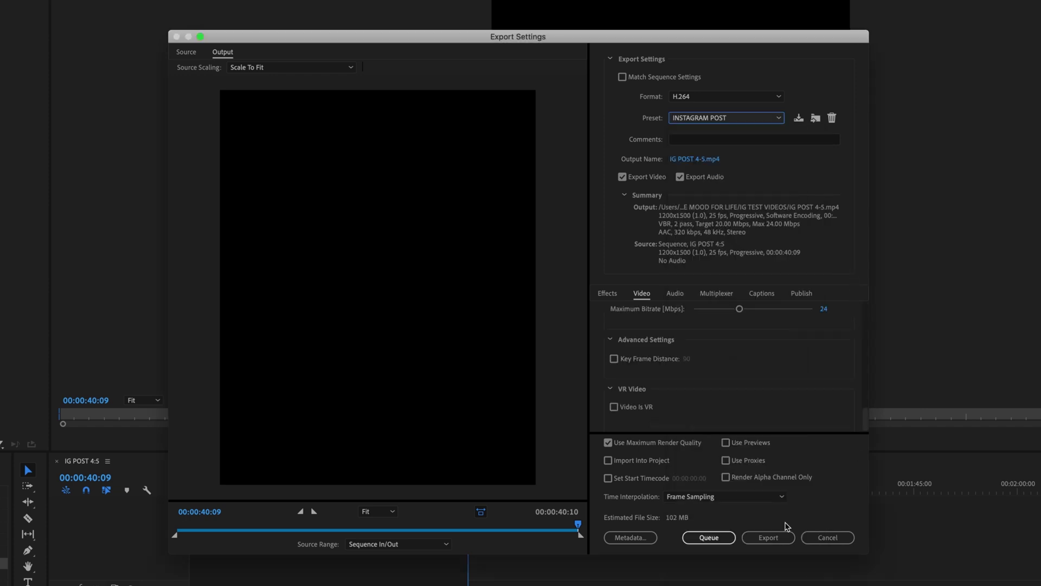
left_click(768, 537)
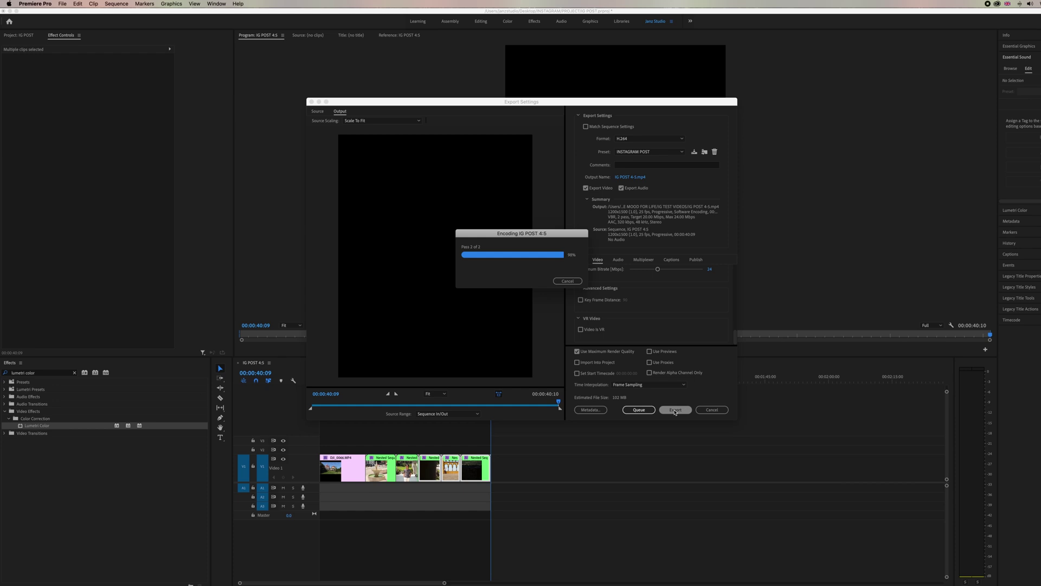
Step: Switch to Finder and preview the exported IG POST 4-5.mp4 in the INSTAGRAM folder
left_click(283, 585)
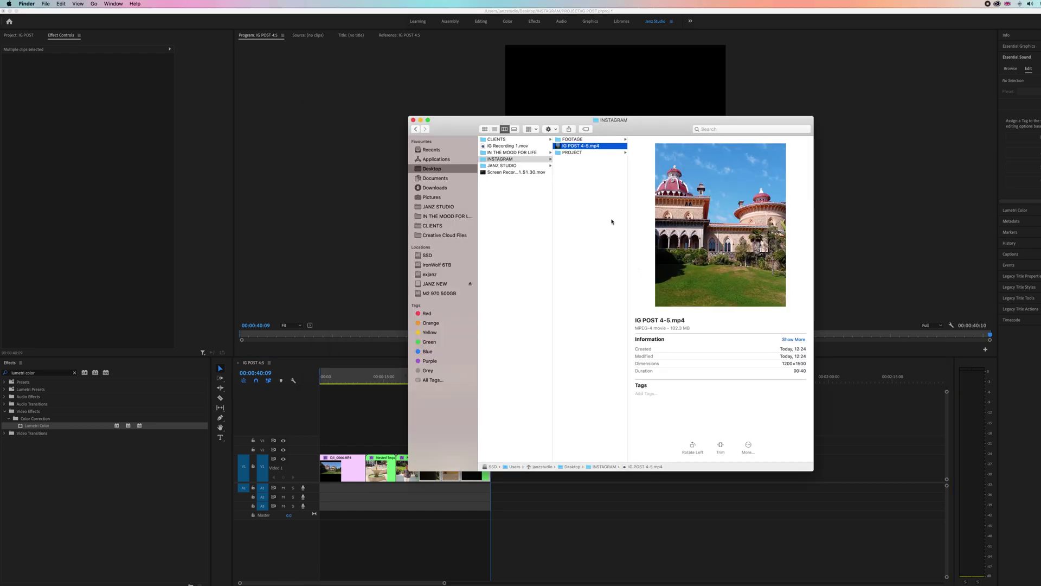
key("space")
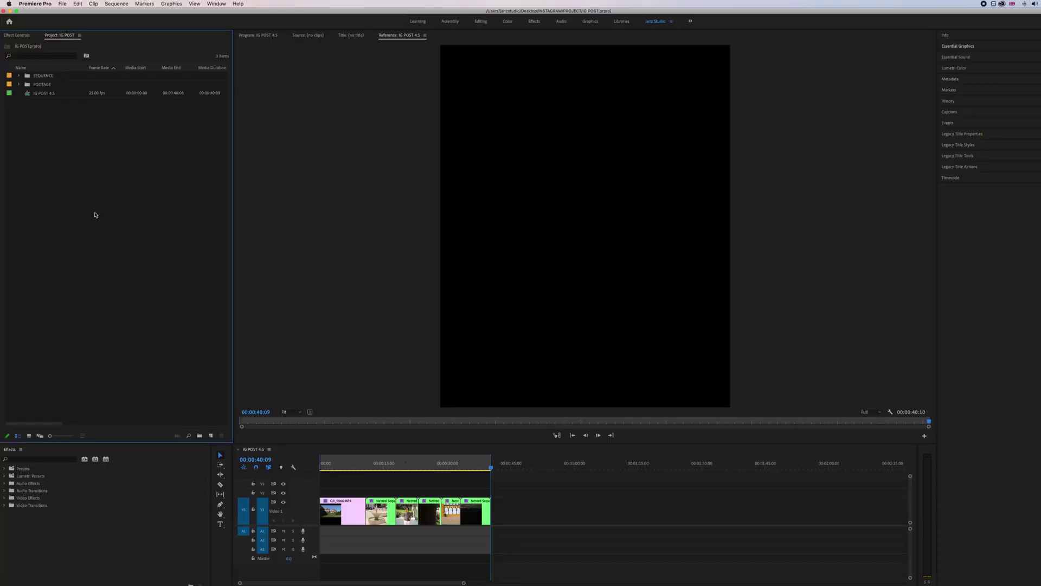
Step: Create a new sequence named IG POST 1:1 with the DSLR 1080p25 preset
left_click(67, 5)
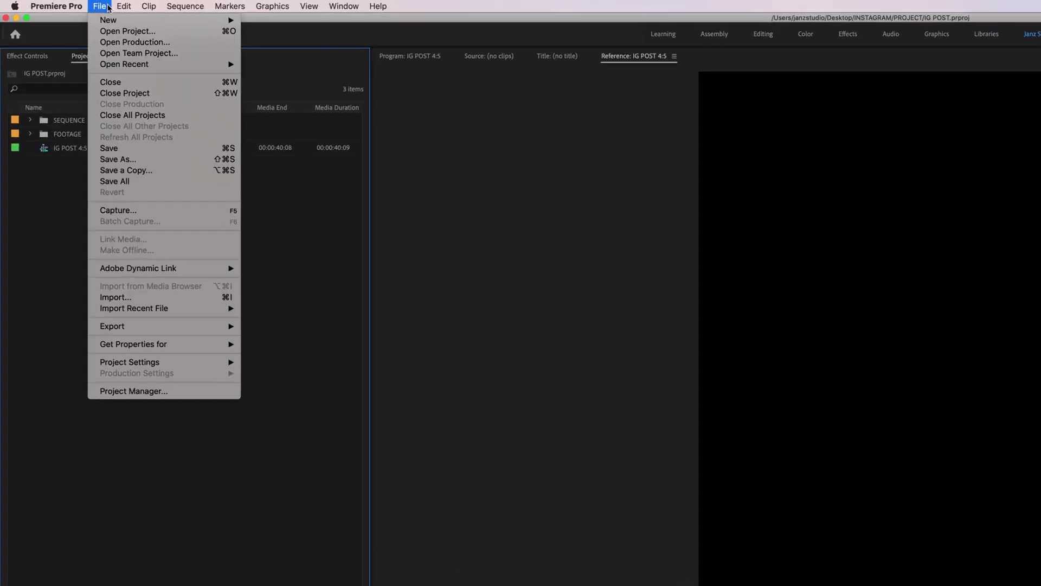
mouse_move(114, 20)
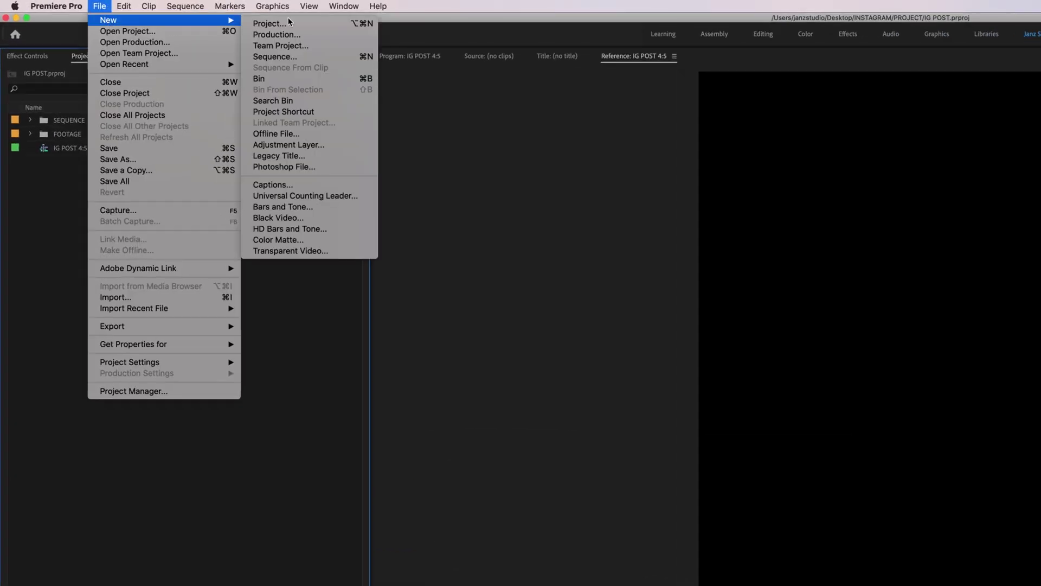
left_click(288, 54)
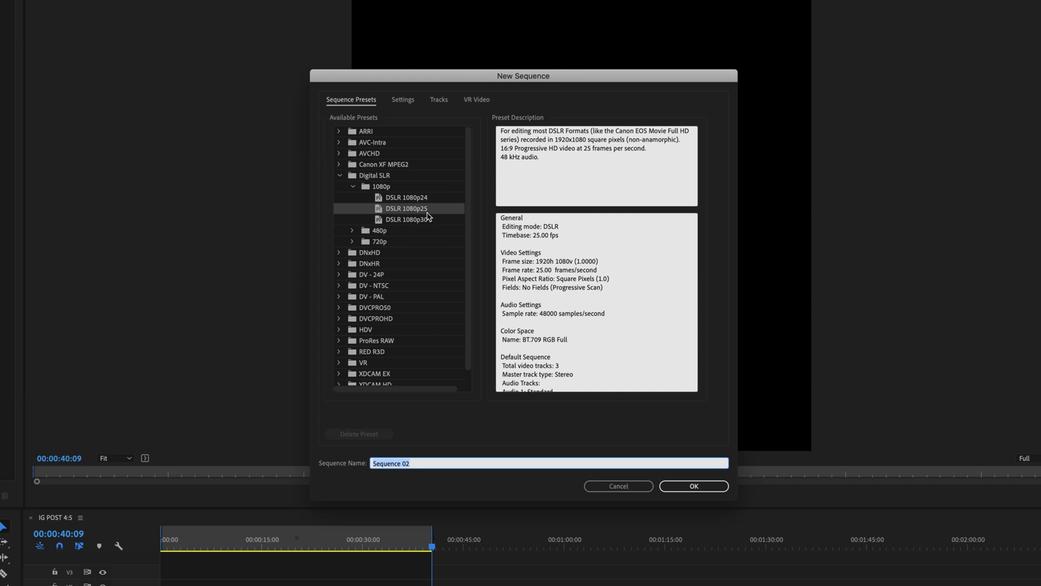
key("BackSpace")
type("IG POST 1:1")
key("Return")
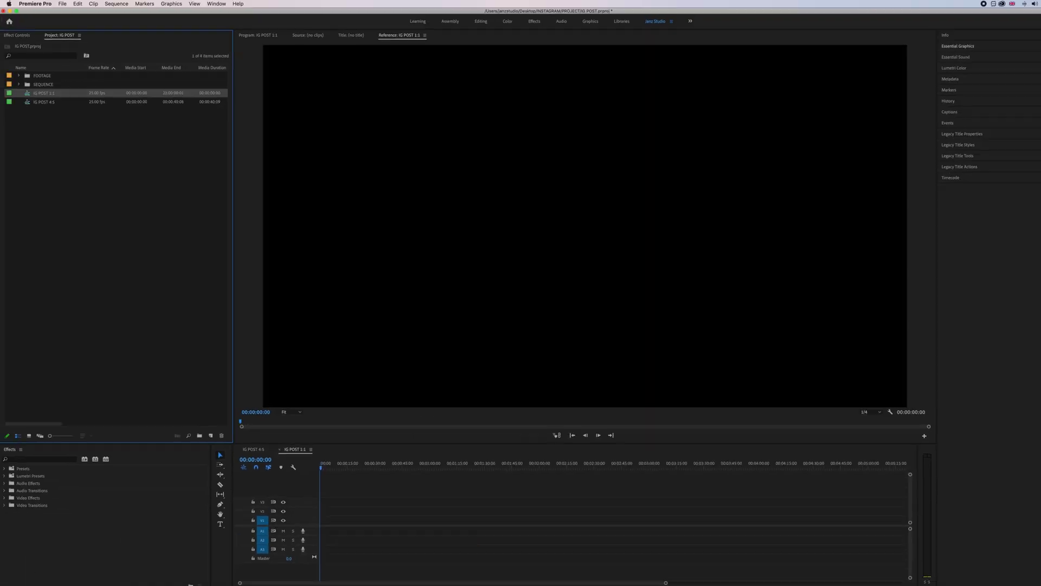
Step: Change the frame size of the IG POST 1:1 sequence to 1200 by 1200 in its sequence settings
right_click(50, 94)
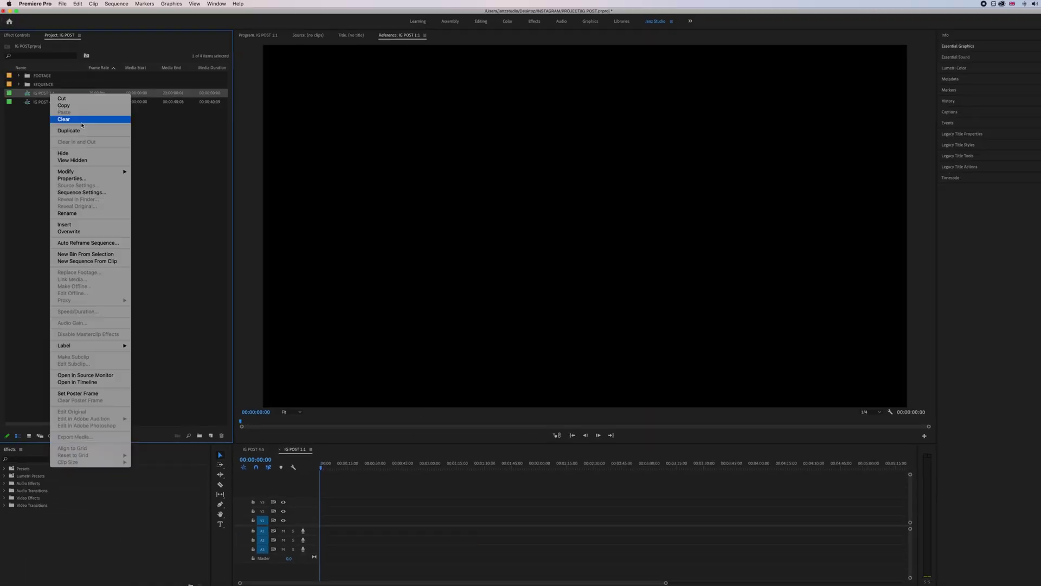
left_click(84, 192)
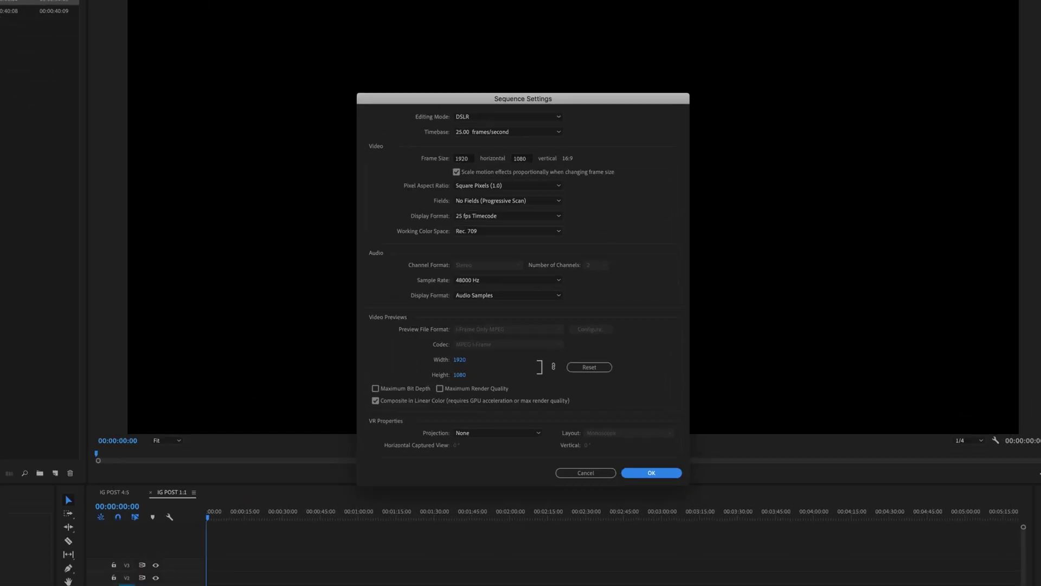
double_click(506, 206)
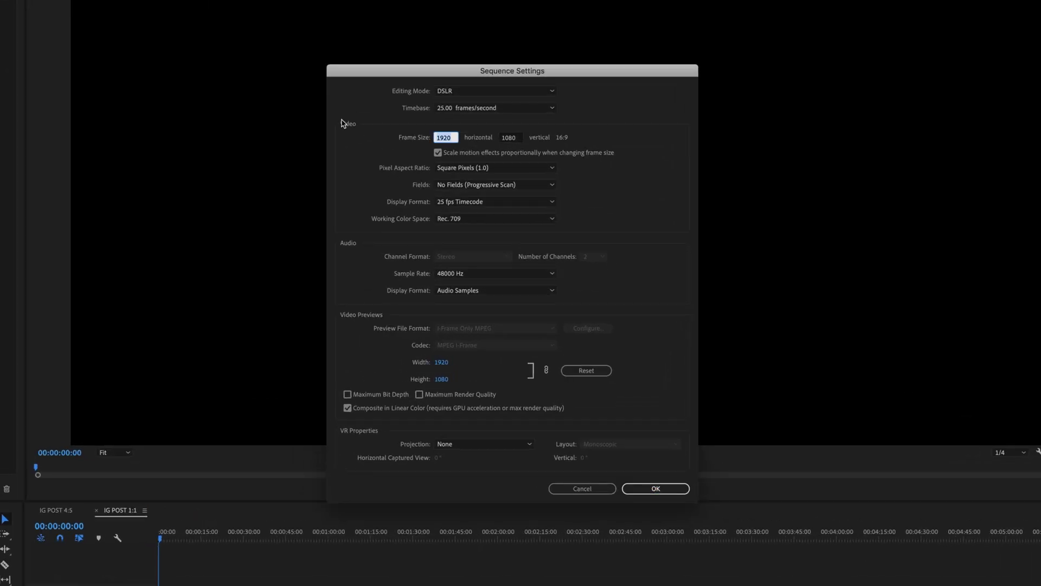
type("12")
double_click(505, 137)
type("1200")
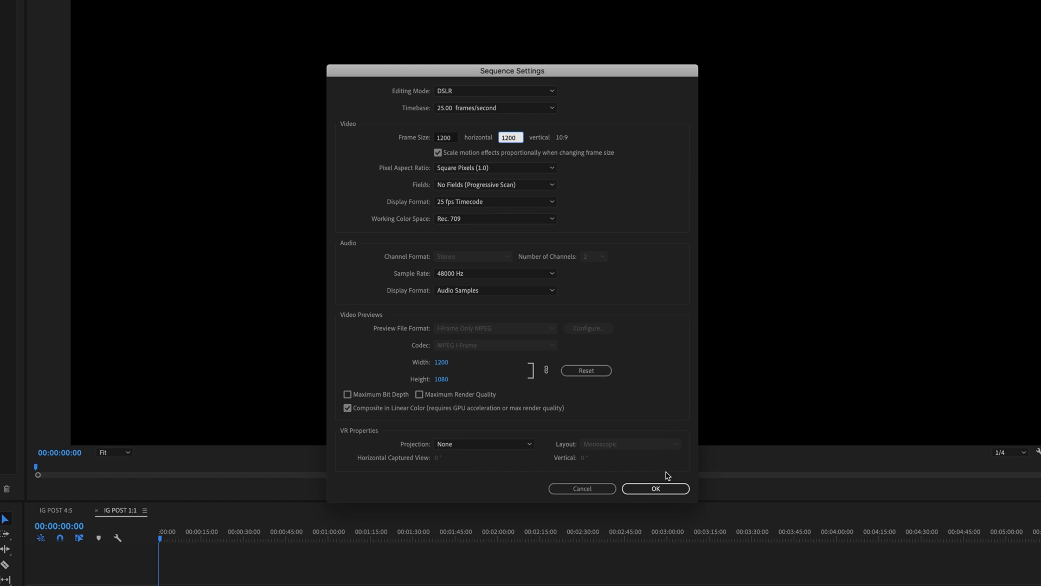
left_click(662, 488)
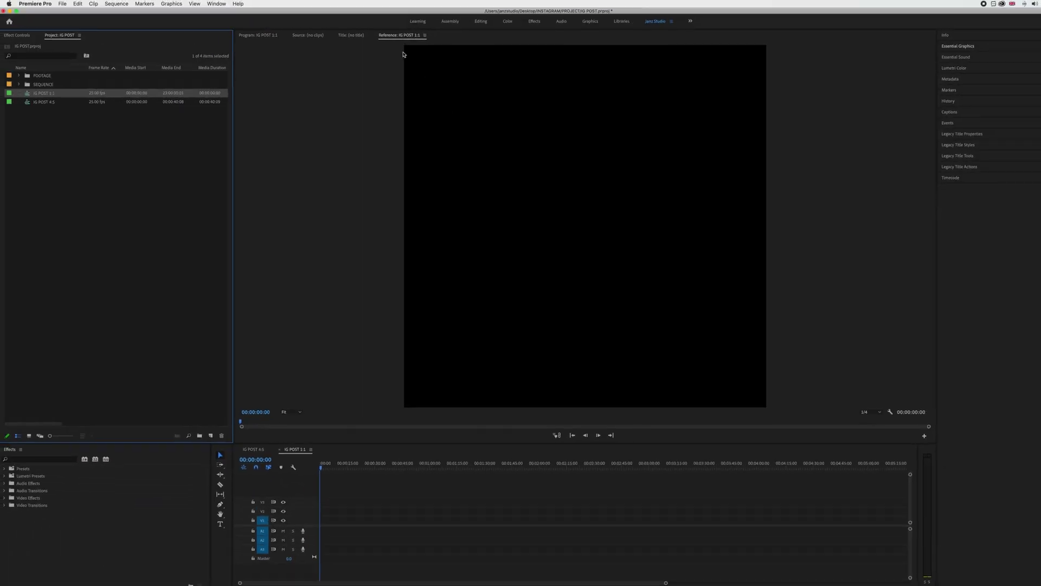
Step: Copy all clips from the IG POST 4:5 sequence and paste them at the start of the IG POST 1:1 sequence
double_click(30, 103)
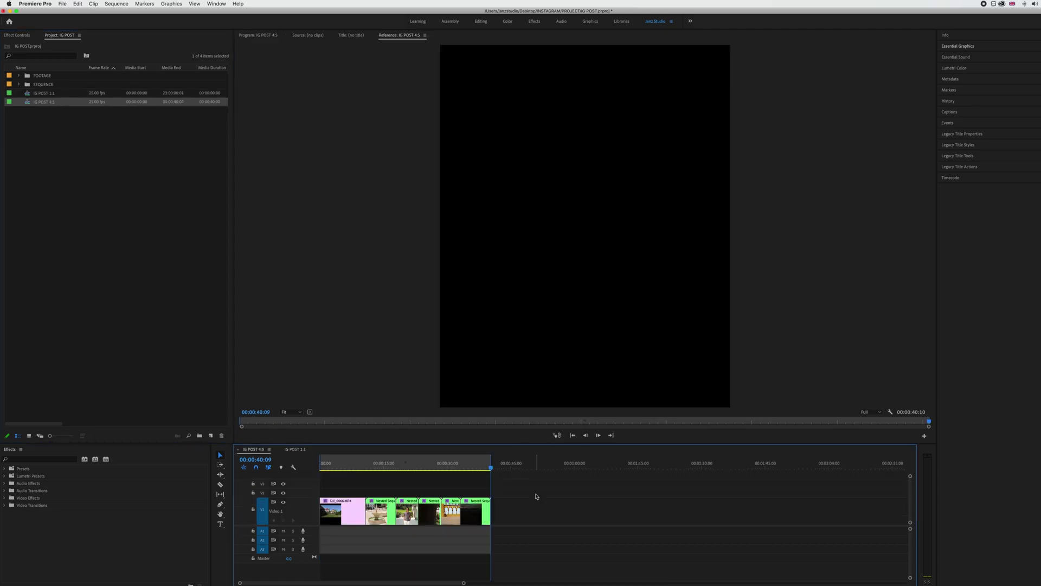
left_click(454, 466)
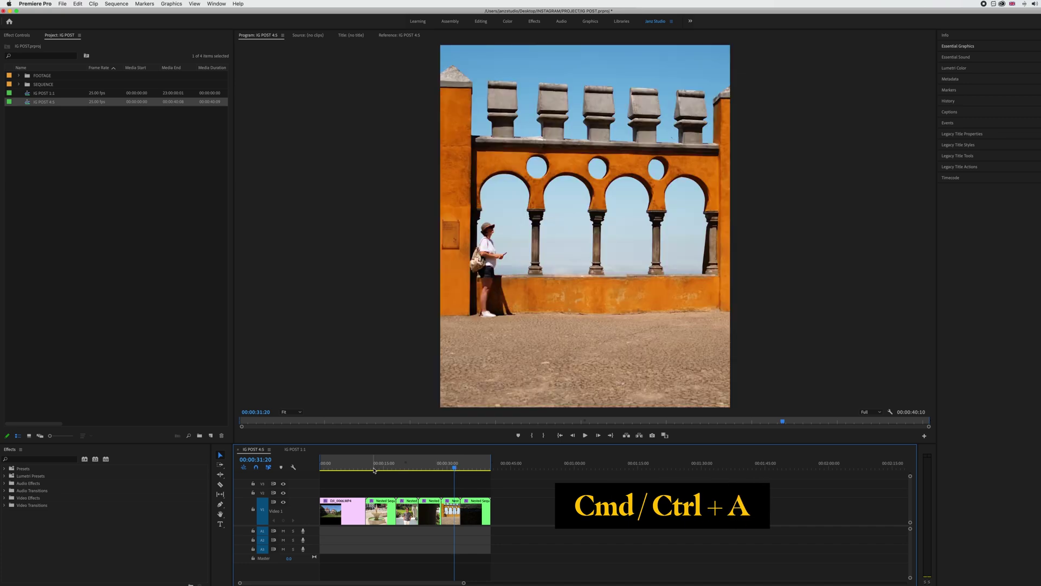
key("super+a")
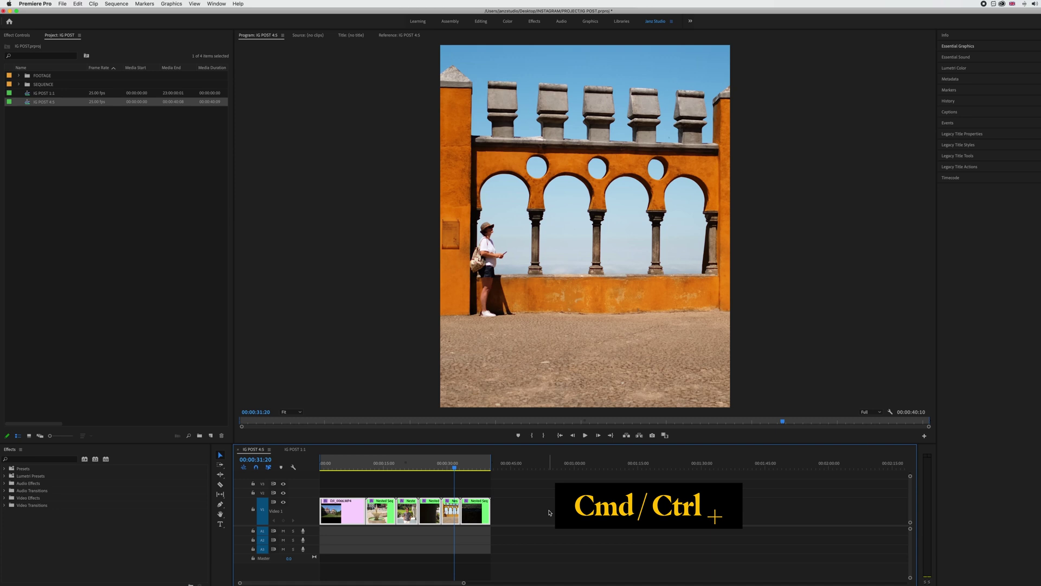
key("super+c")
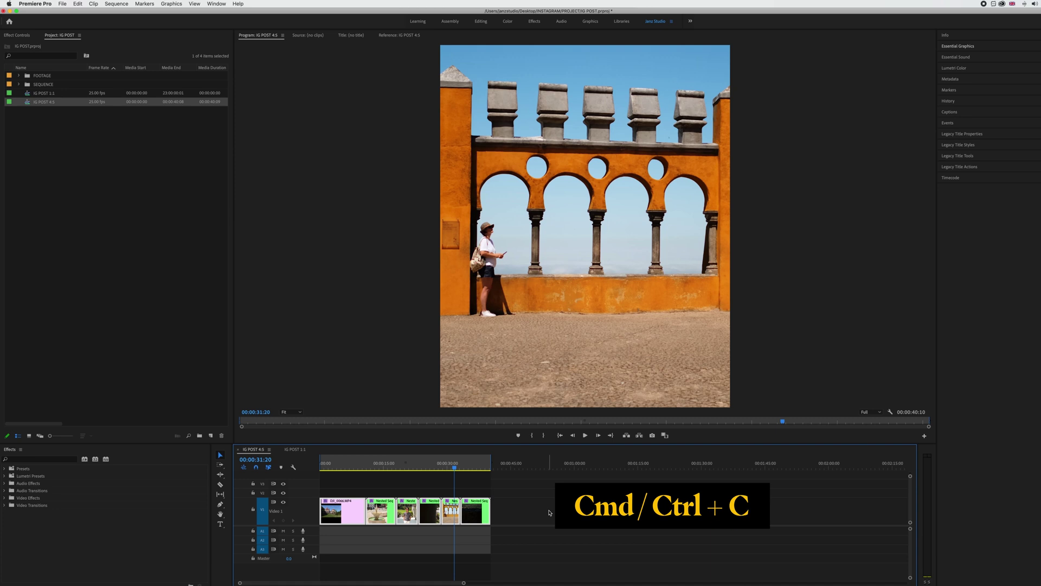
double_click(30, 93)
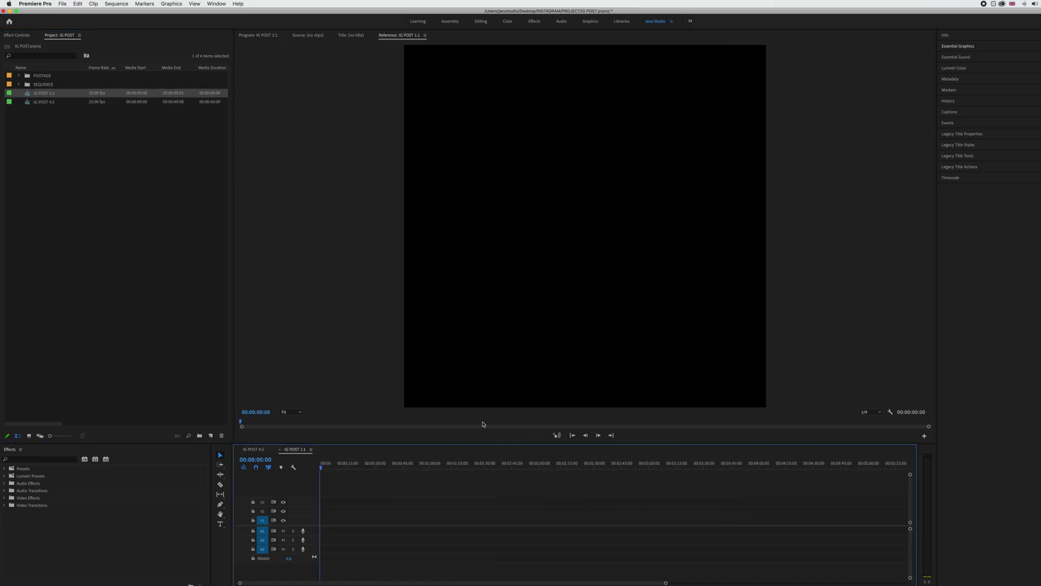
left_click_drag(329, 465, 316, 467)
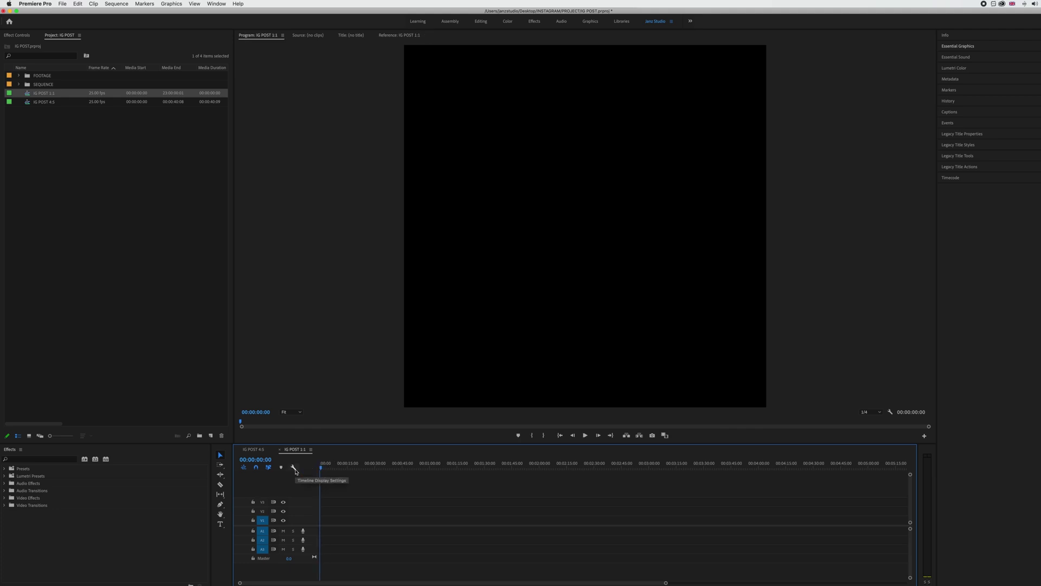
key("super+v")
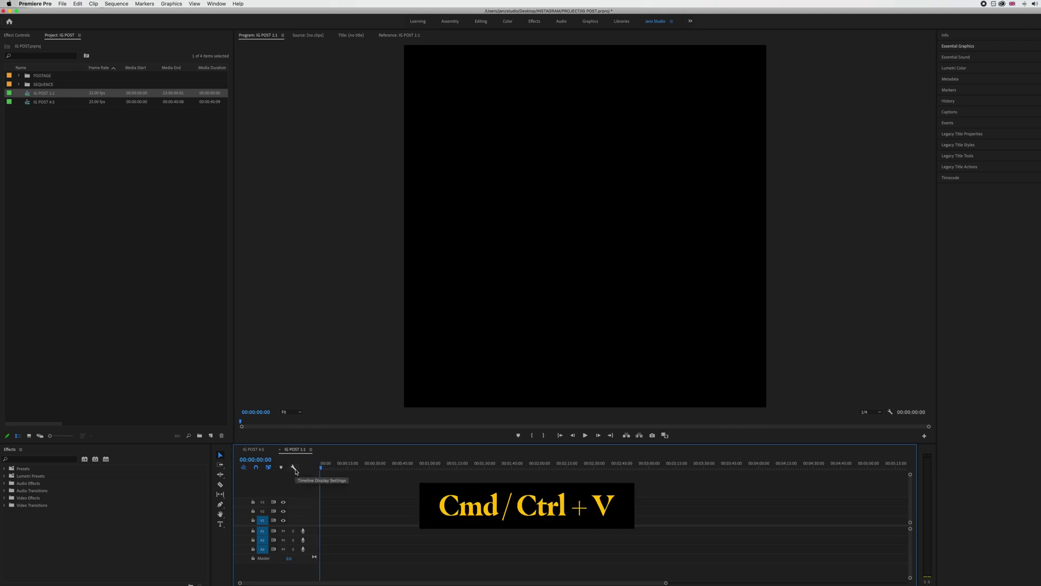
key("super+v")
left_click(324, 468)
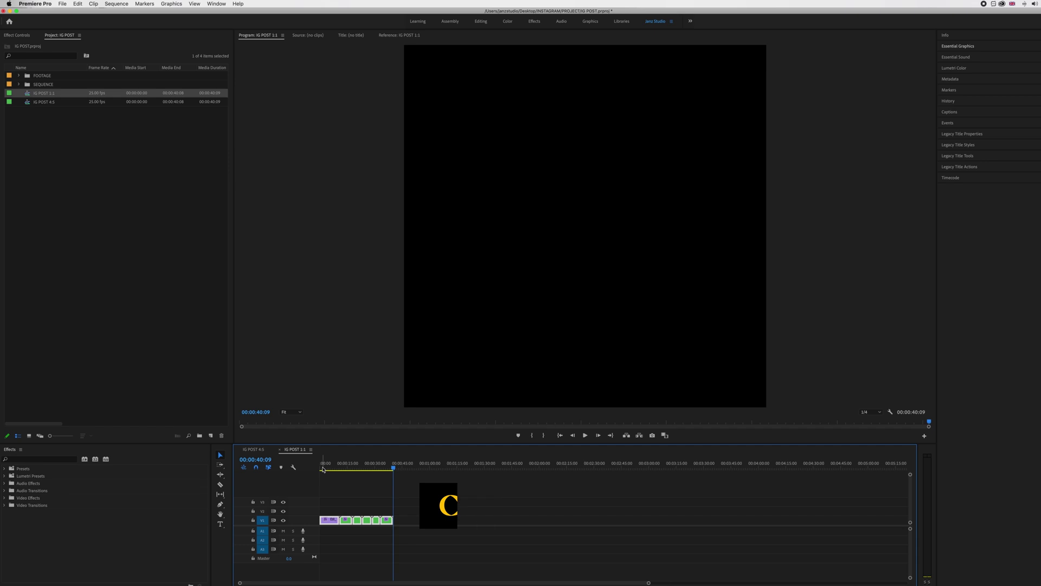
Step: Adjust the vertical position of the clips in IG POST 1:1, from the palace shot through the fifth clip, to suit the square frame
left_click_drag(323, 468, 337, 468)
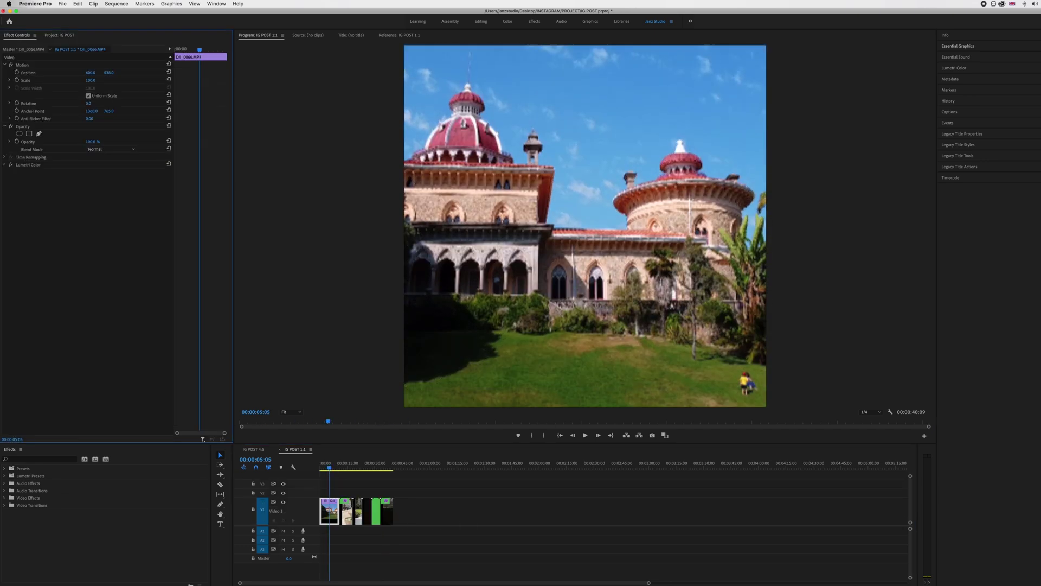
left_click_drag(110, 73, 163, 72)
left_click(349, 467)
left_click(347, 512)
left_click(360, 467)
left_click(356, 512)
left_click(367, 467)
left_click(367, 512)
left_click(375, 467)
left_click(375, 511)
left_click(431, 541)
key("x")
key("alt+x")
Step: Reframe the last two clips, setting the orange arcade clip's vertical position to 732 and the final clip's to 480
left_click(375, 511)
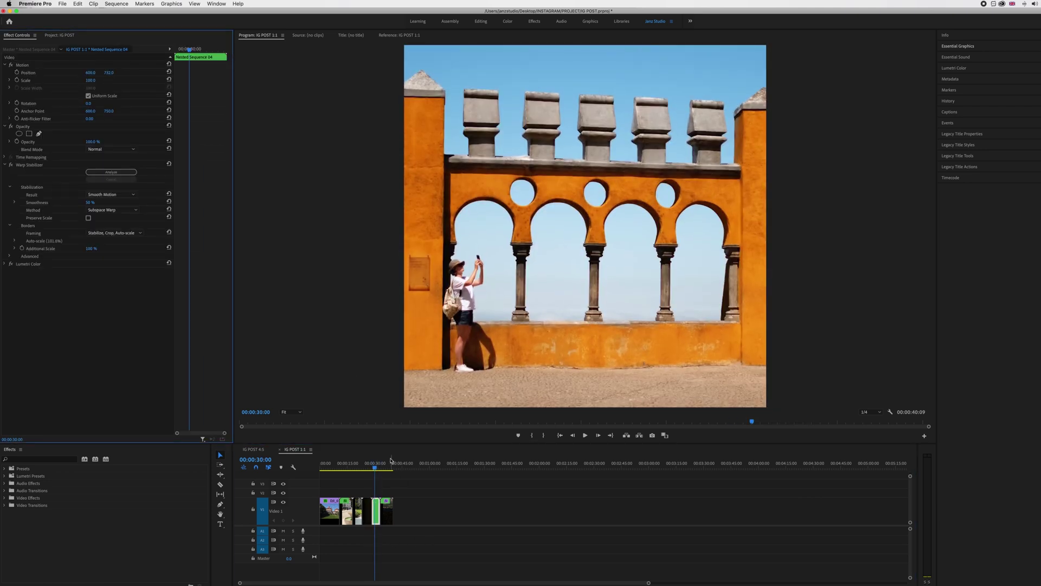
left_click(388, 467)
left_click(387, 512)
Step: Open the export settings for IG POST 1:1, apply the INSTAGRAM POST preset, and check its video settings
left_click(341, 467)
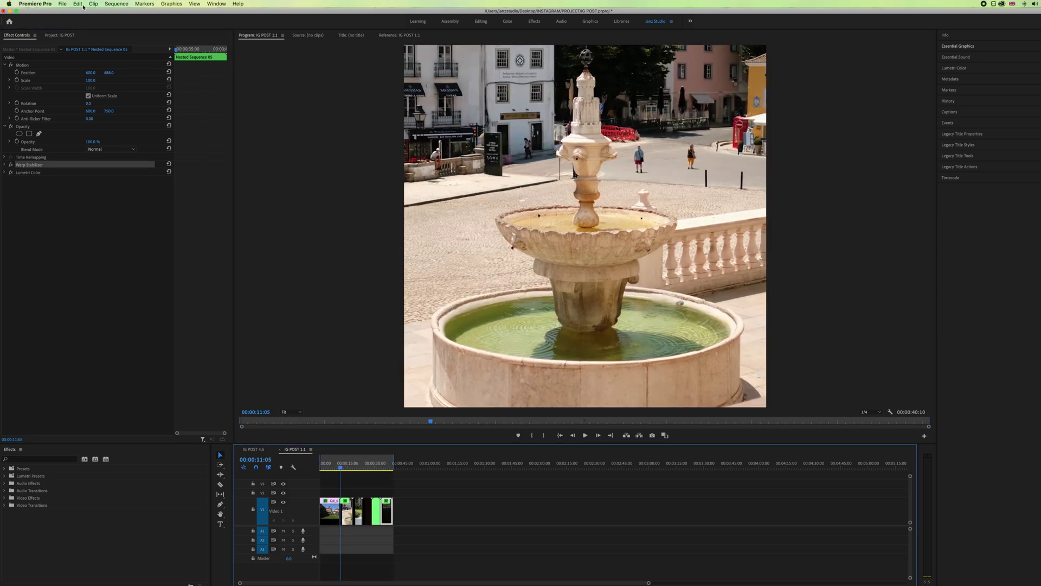
left_click(64, 3)
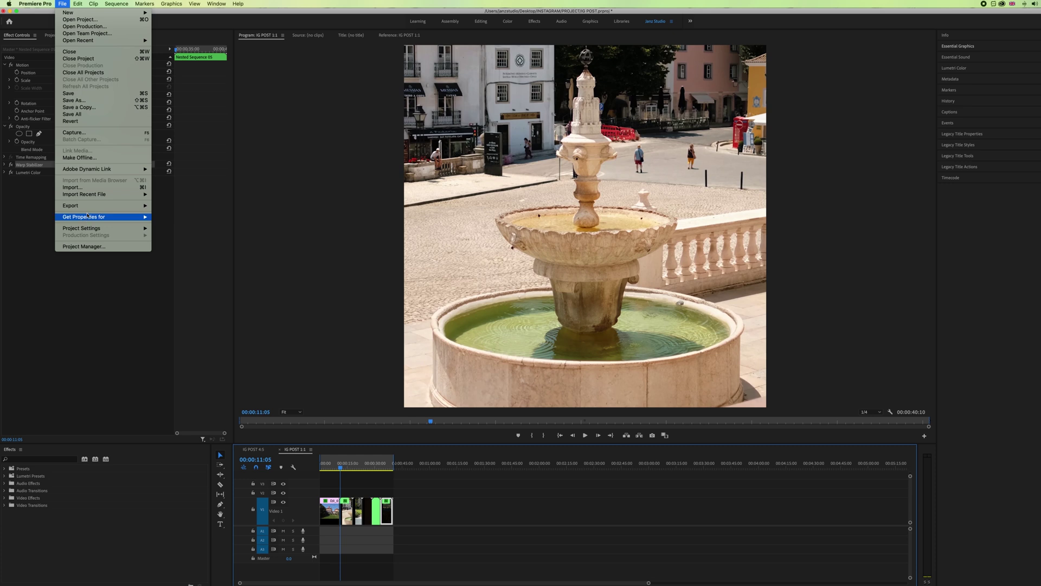
mouse_move(90, 207)
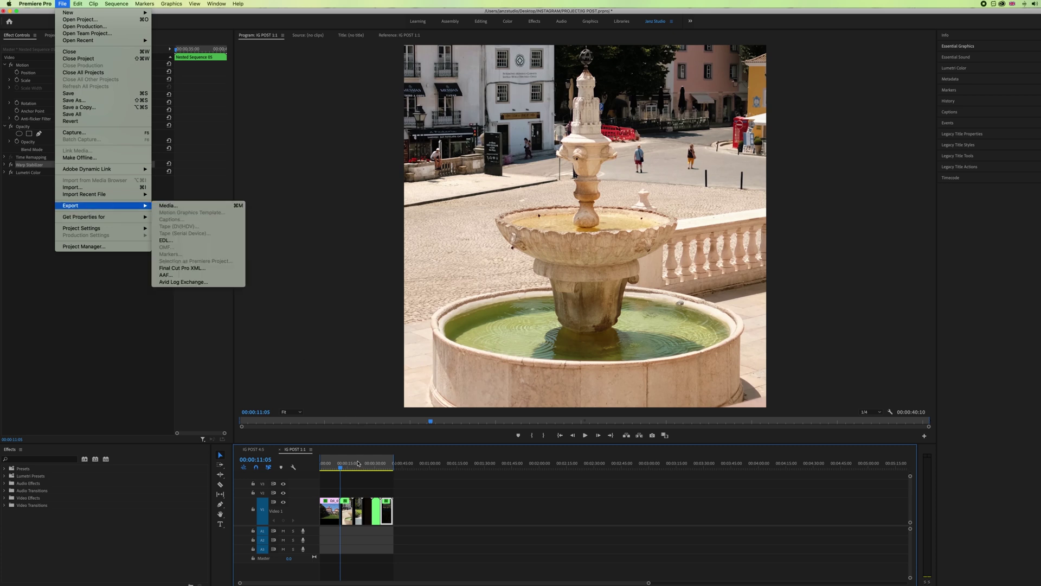
left_click(189, 207)
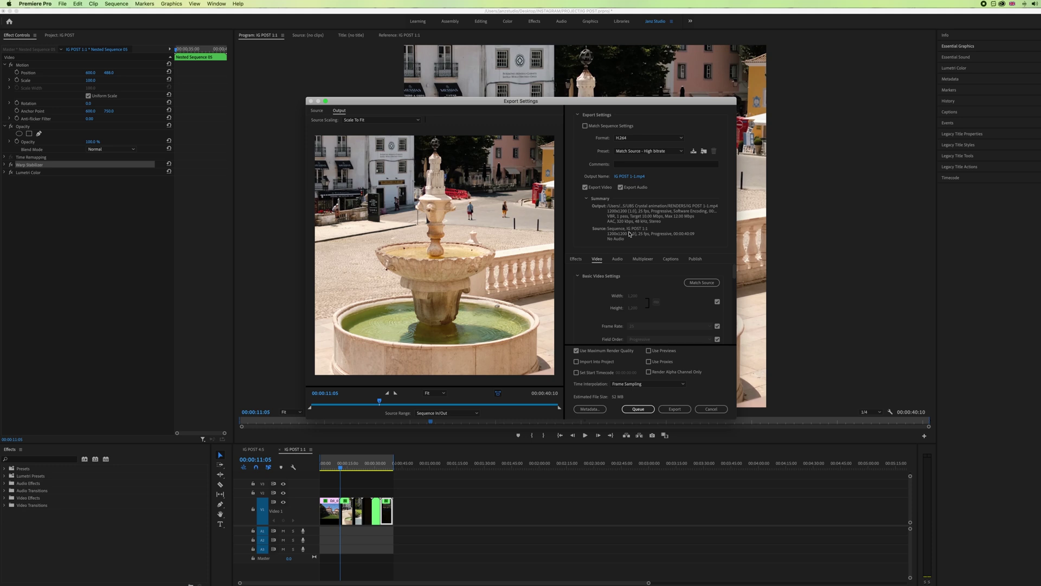
left_click(682, 151)
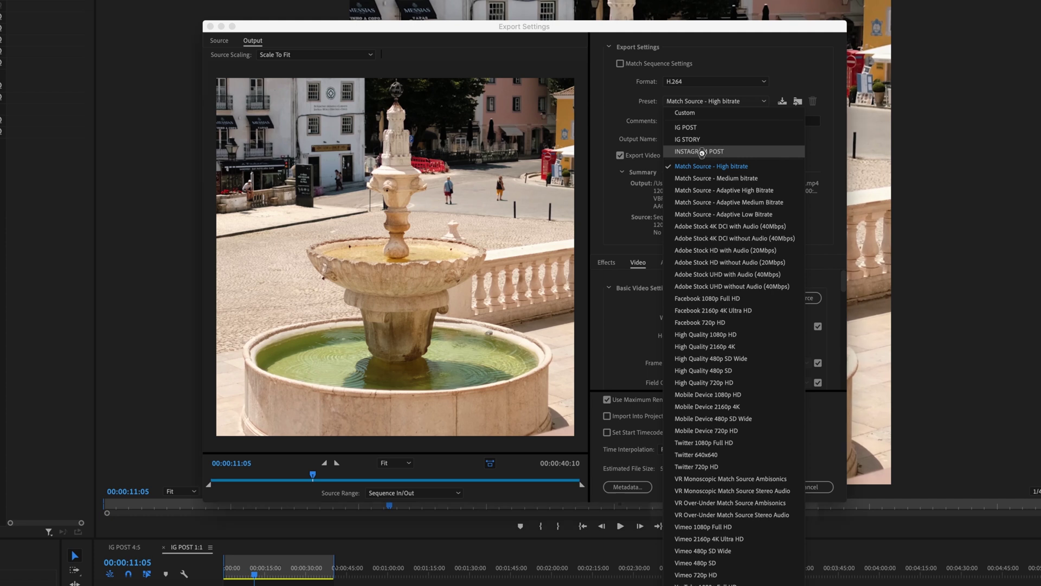
left_click(702, 152)
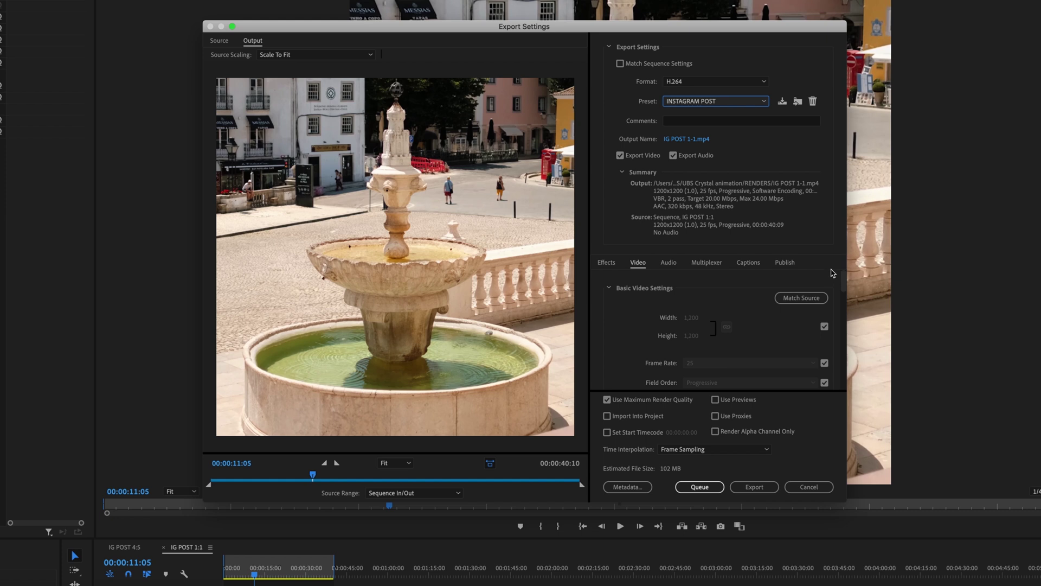
scroll(843, 278, "down", 2)
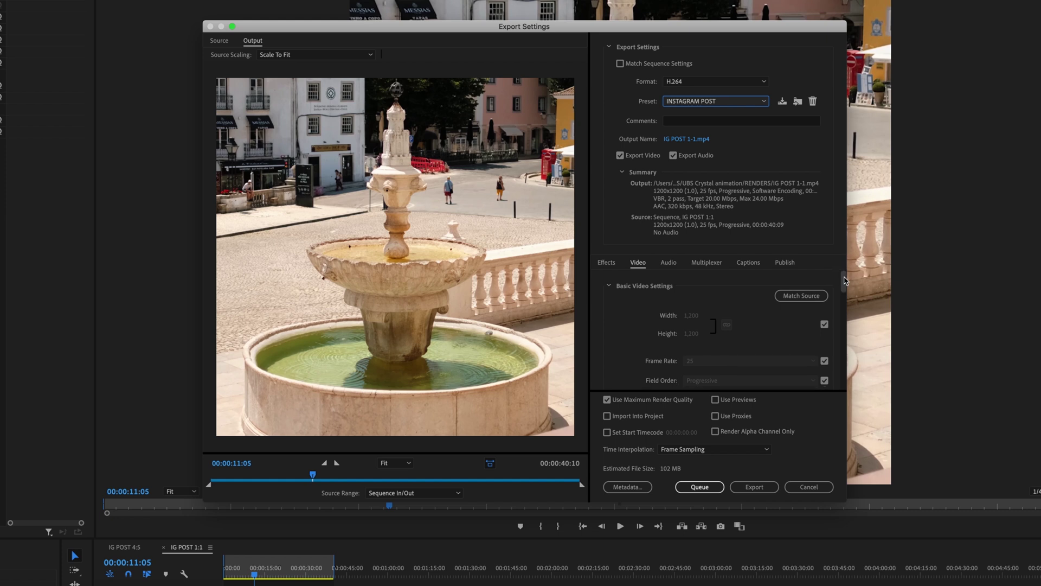
left_click_drag(843, 280, 844, 399)
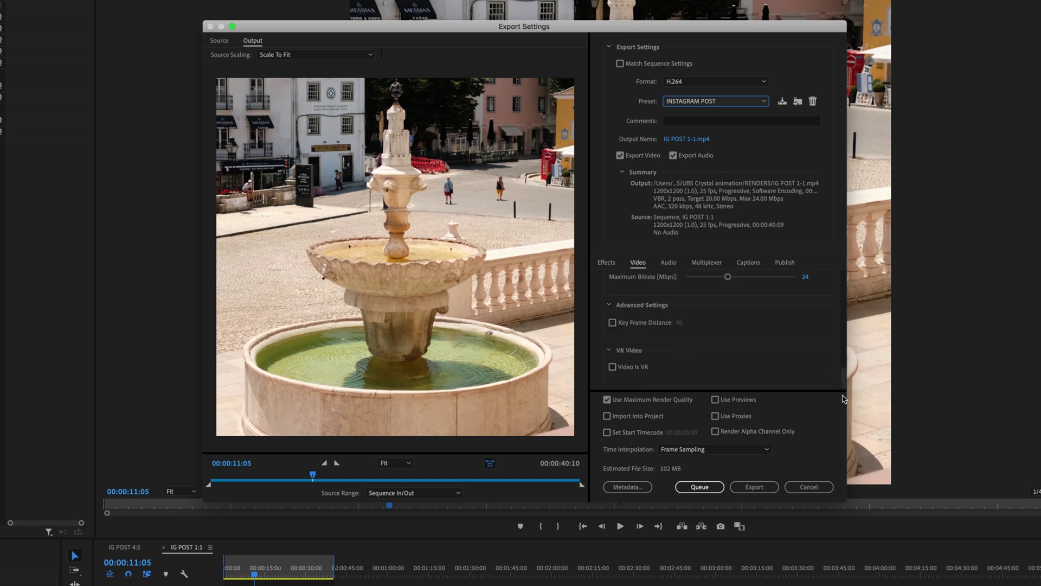
Step: Export the sequence as IG POST 1-1.mp4 into the INSTAGRAM folder and preview the rendered file in Finder
left_click(684, 140)
left_click(943, 302)
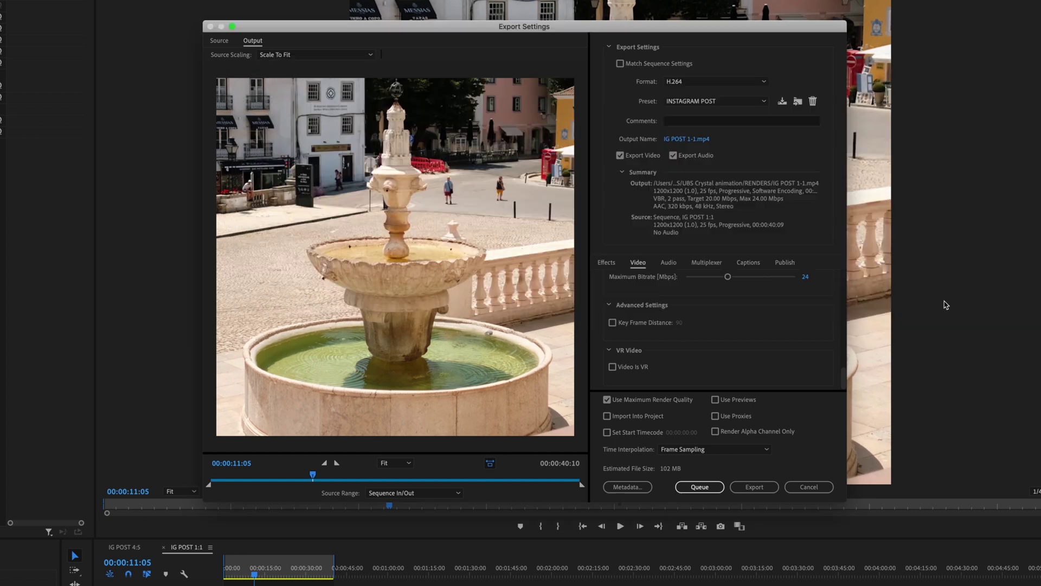
left_click(769, 486)
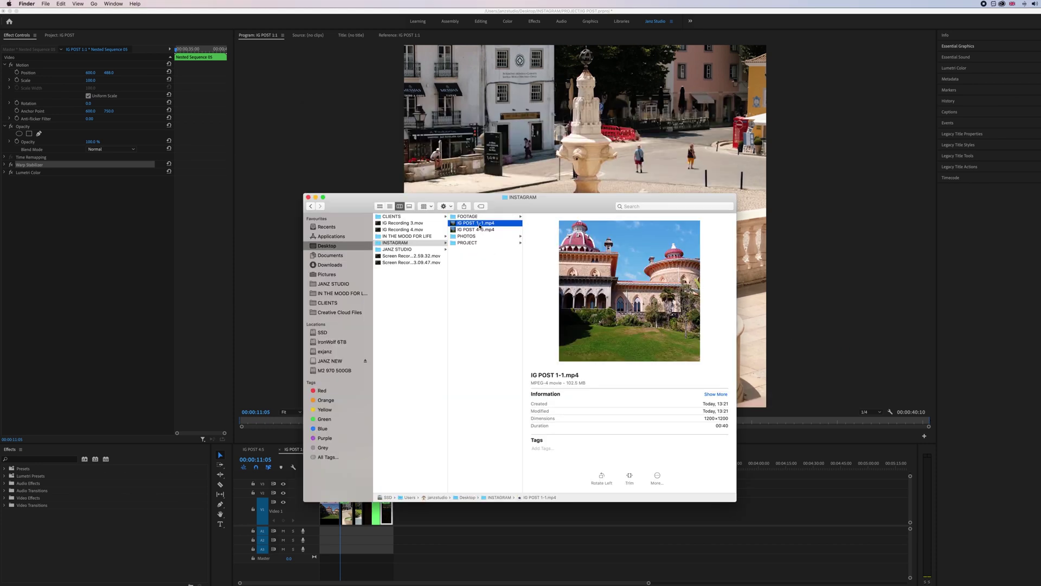
key("space")
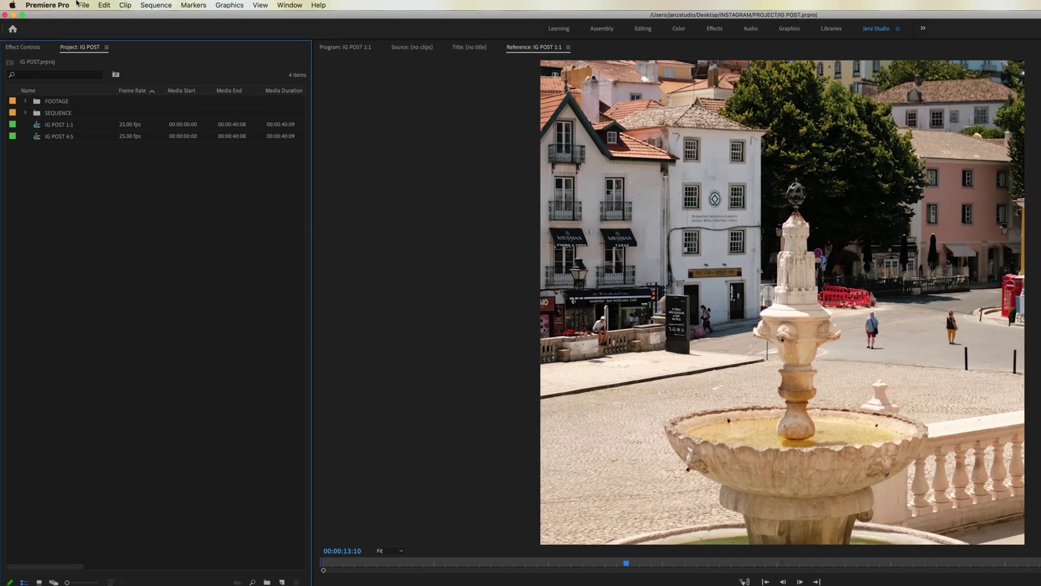
Step: Create a new sequence named IG STORY & REEL 9:16 with the DSLR 1080p25 preset
left_click(63, 4)
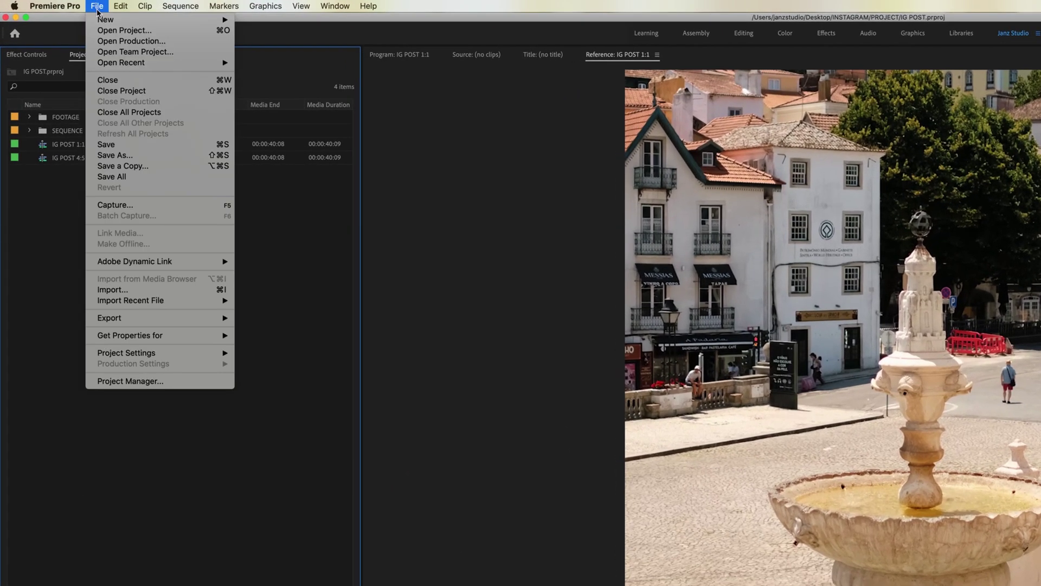
mouse_move(104, 19)
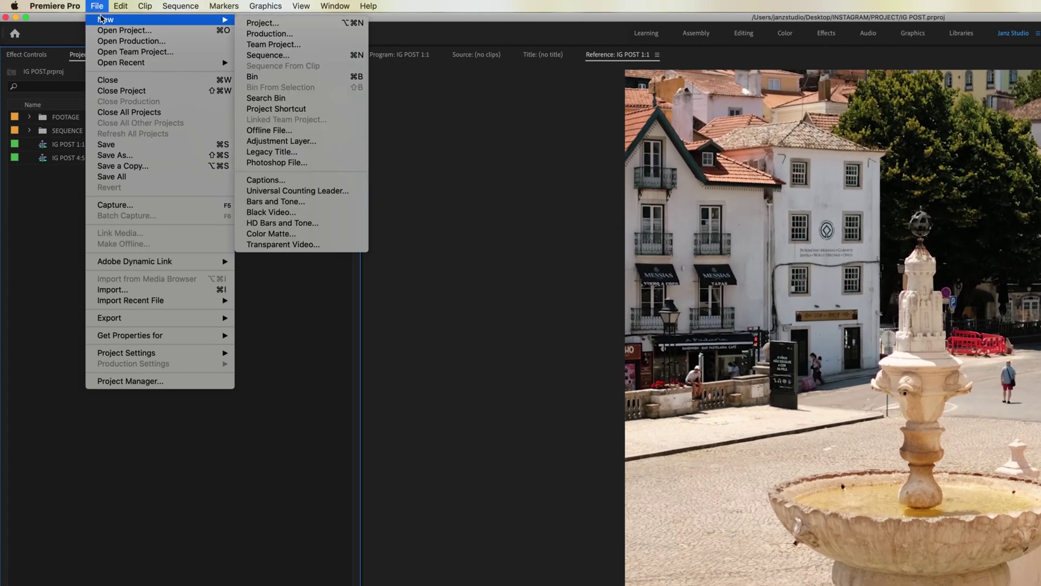
left_click(275, 58)
type("IG")
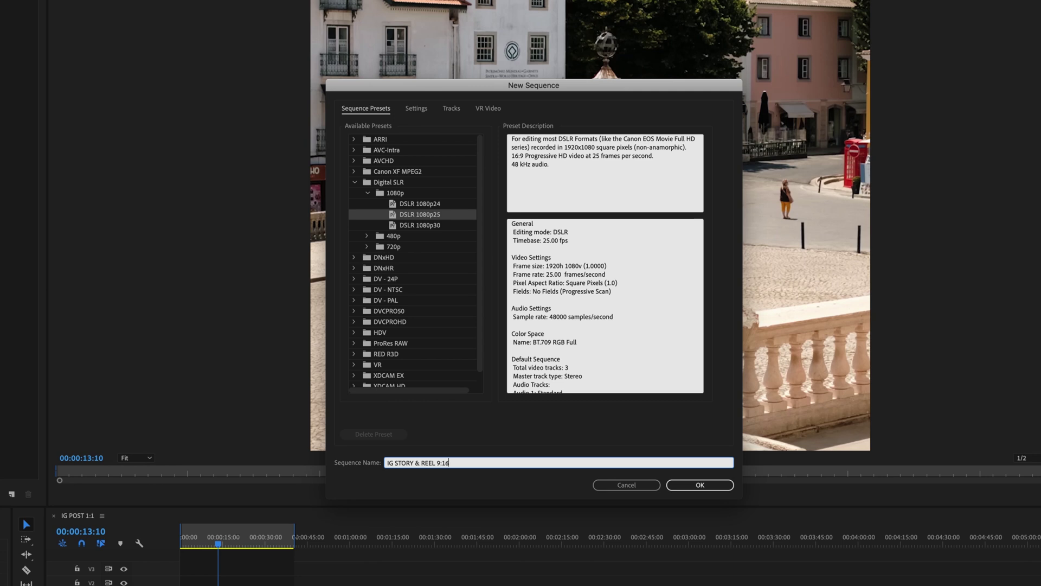
type(" STORY & REEL 9:16")
key("Return")
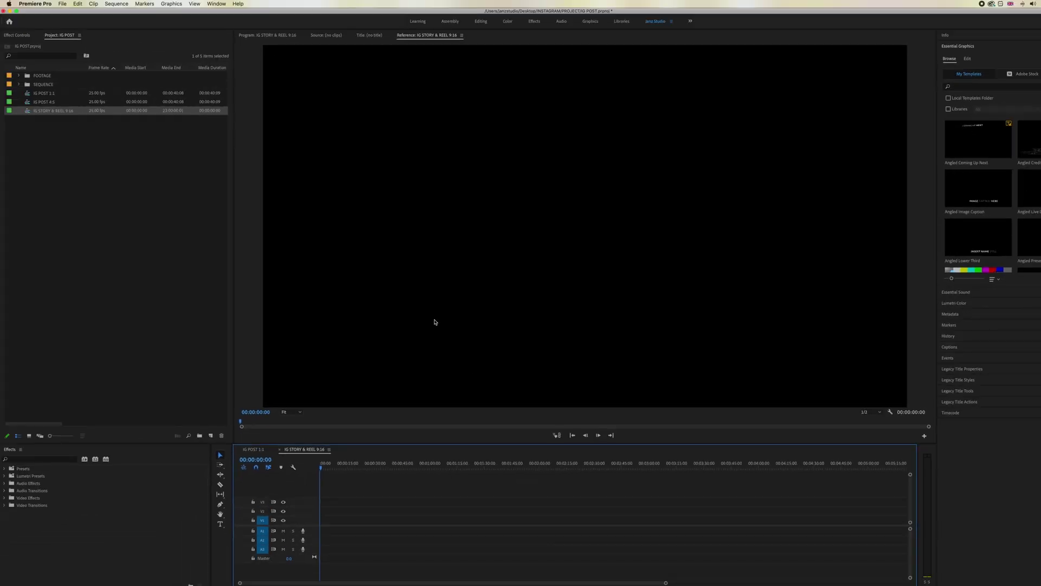
Step: Change the frame size of the IG STORY & REEL 9:16 sequence to 1080 horizontal by 1920 vertical
right_click(45, 112)
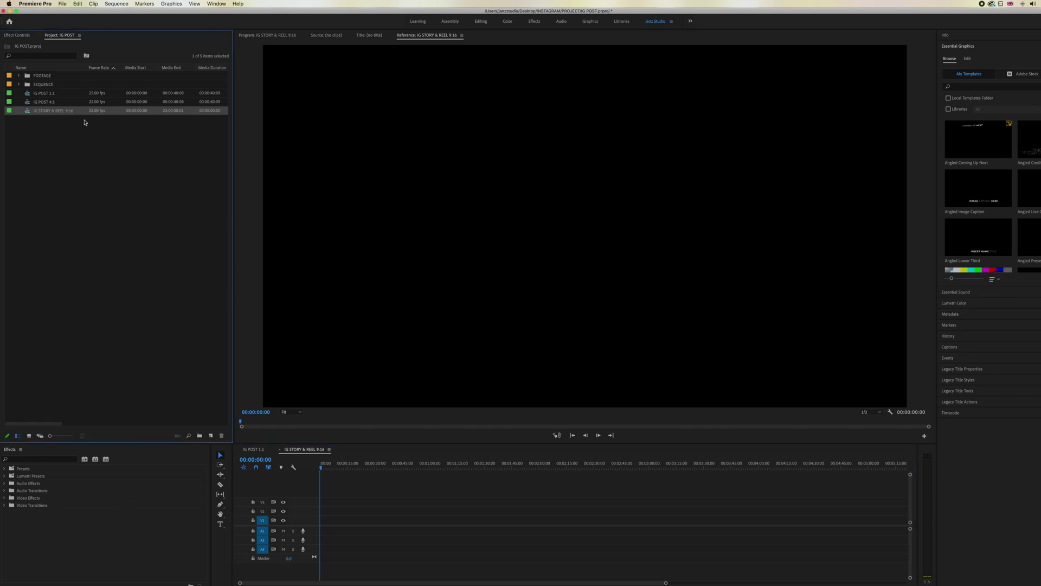
left_click(93, 210)
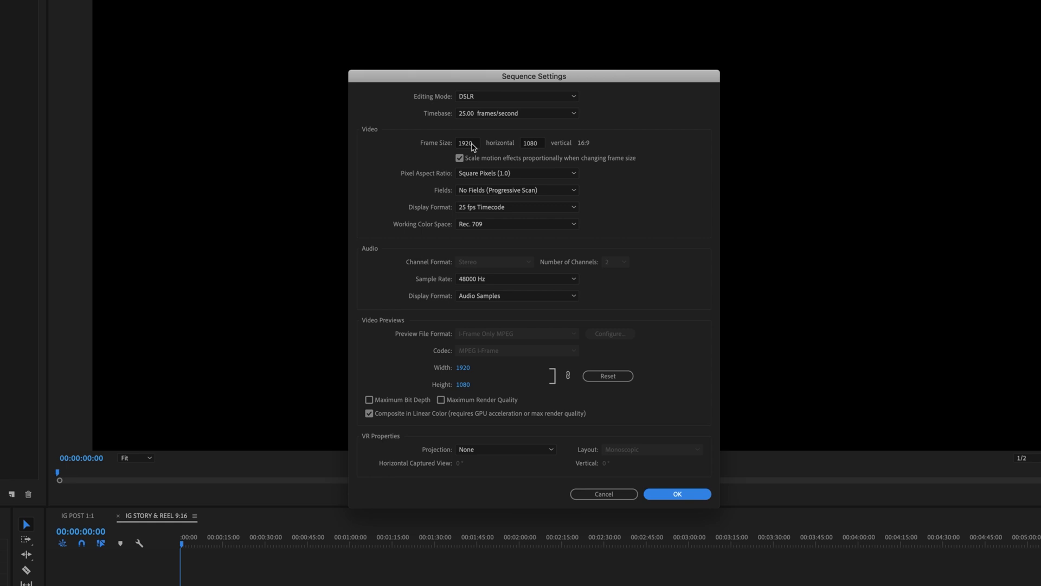
left_click(477, 146)
type("10")
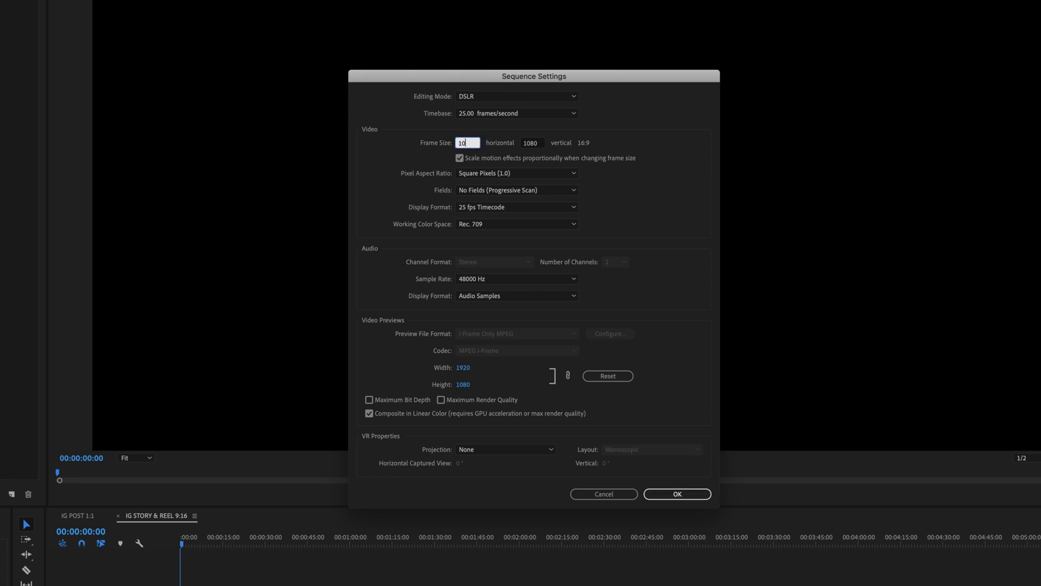
key("Tab")
type("19")
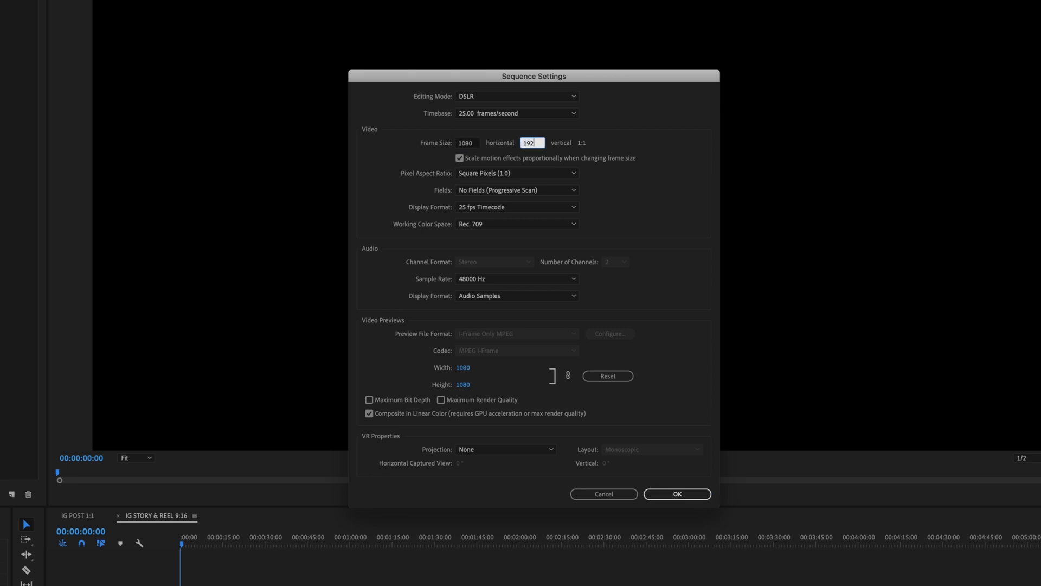
left_click(461, 145)
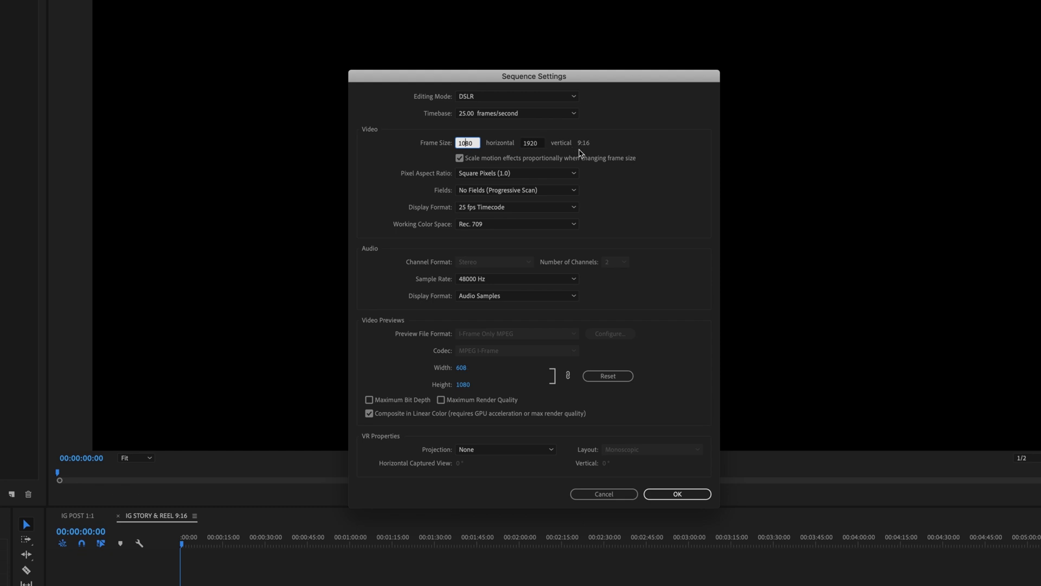
left_click(699, 493)
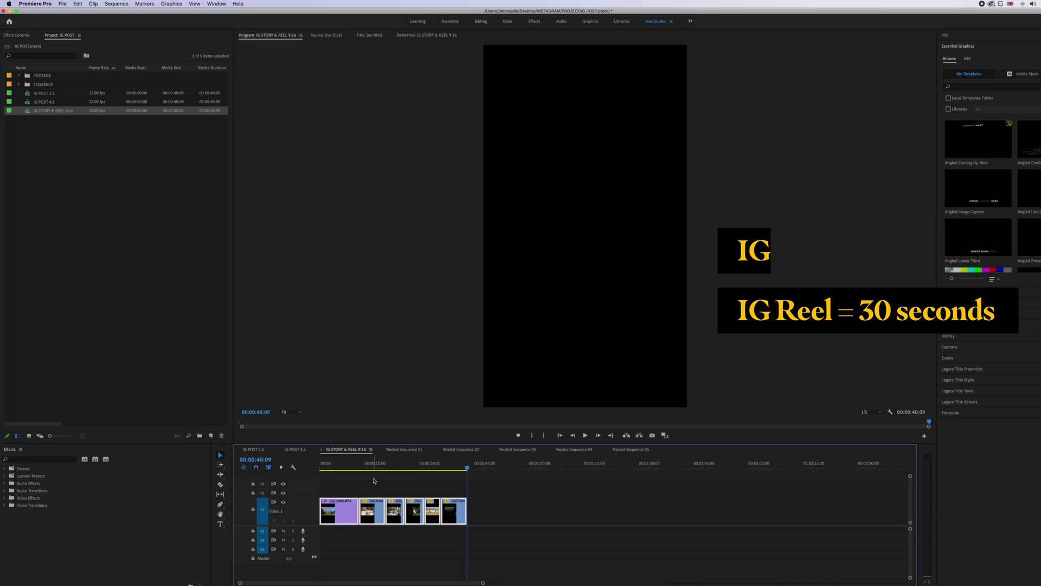
Step: Scale up the clips in IG STORY & REEL 9:16, from the palace shot through the arcade clip, to fill the vertical frame
left_click(344, 465)
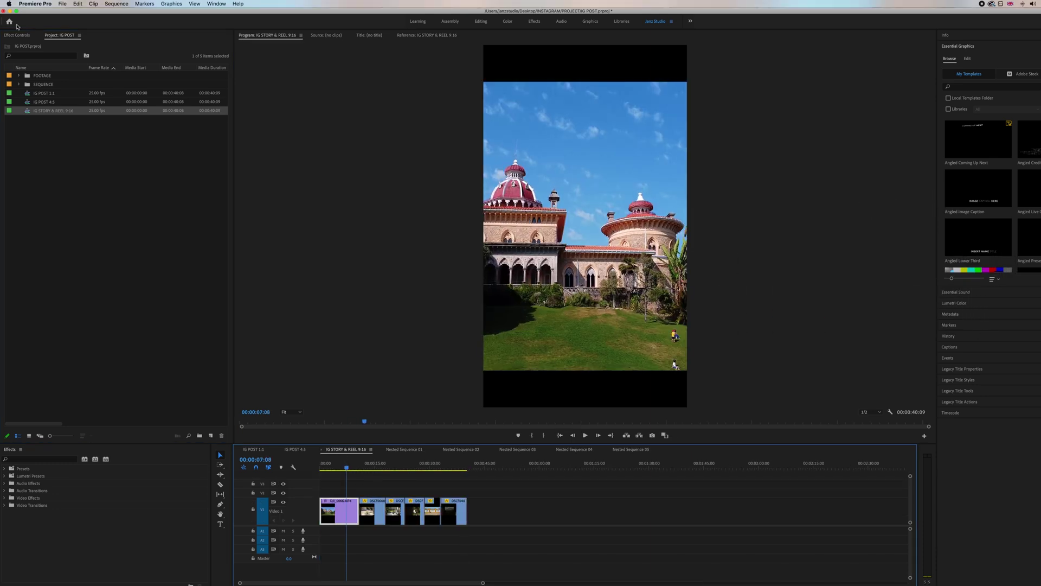
left_click(17, 35)
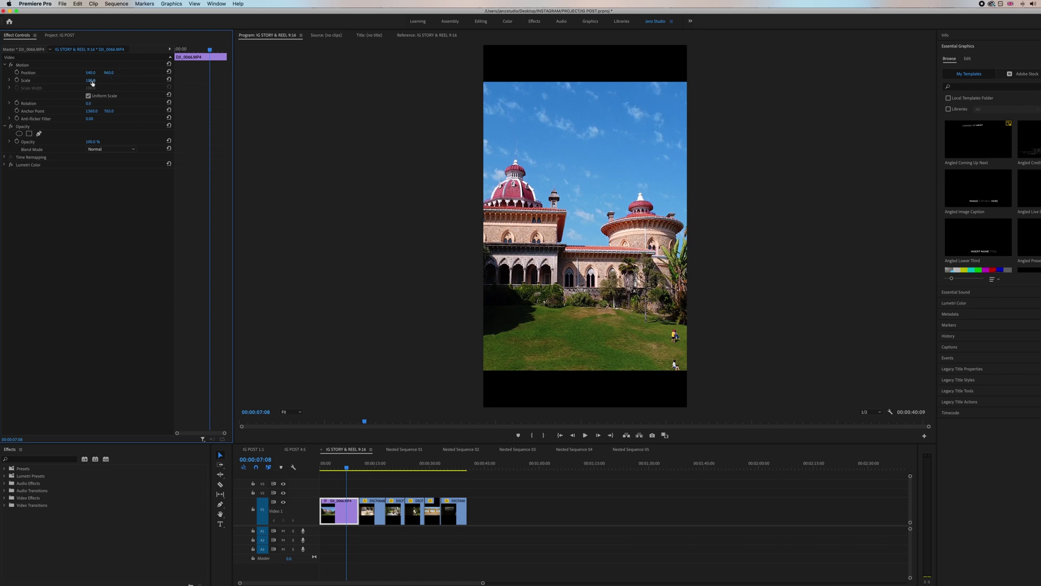
mouse_move(91, 80)
left_mouse_down()
mouse_move(106, 80)
mouse_move(93, 80)
left_mouse_up()
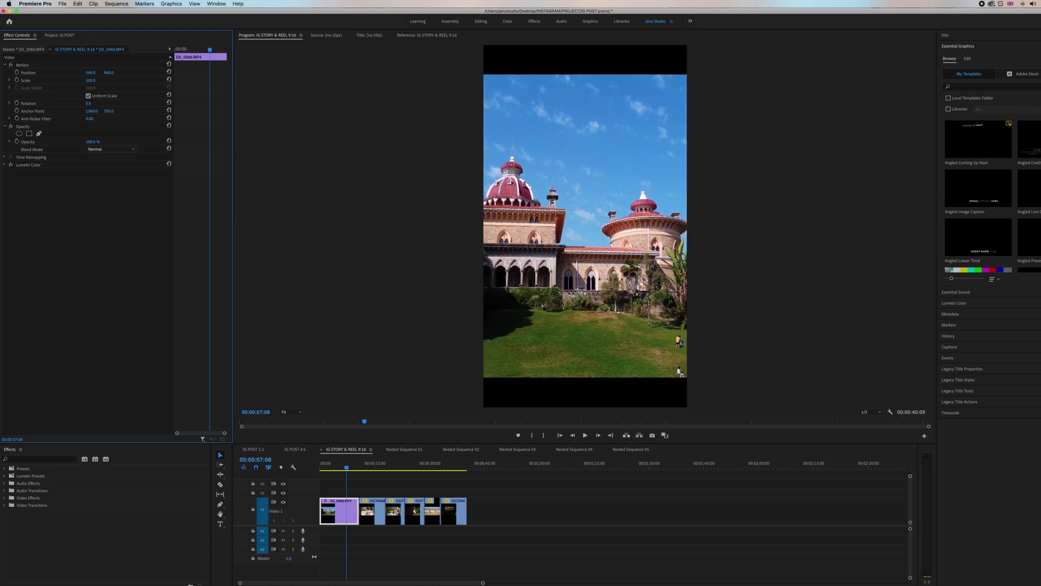
left_click(380, 505)
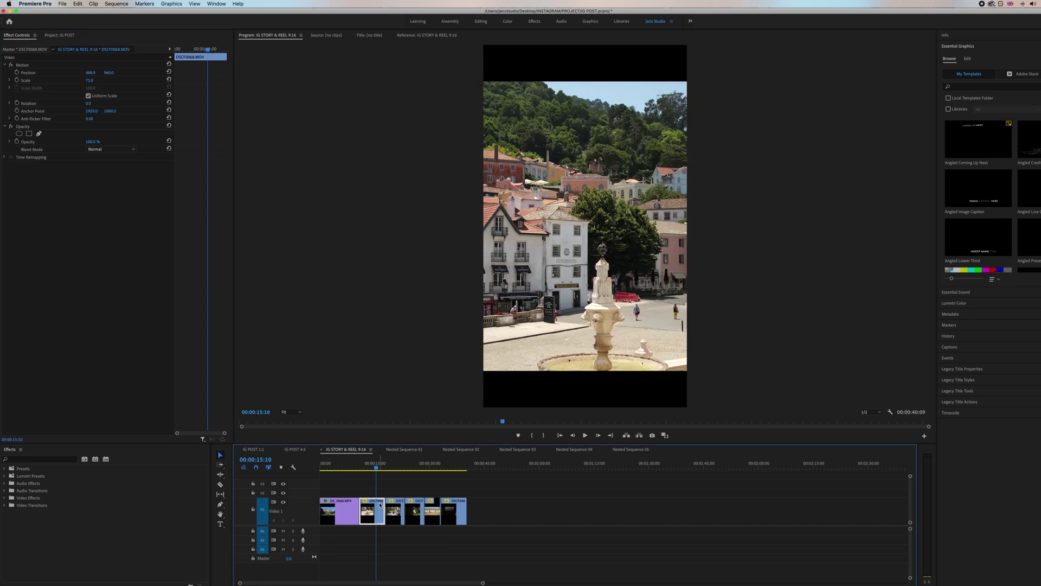
left_click_drag(87, 81, 97, 80)
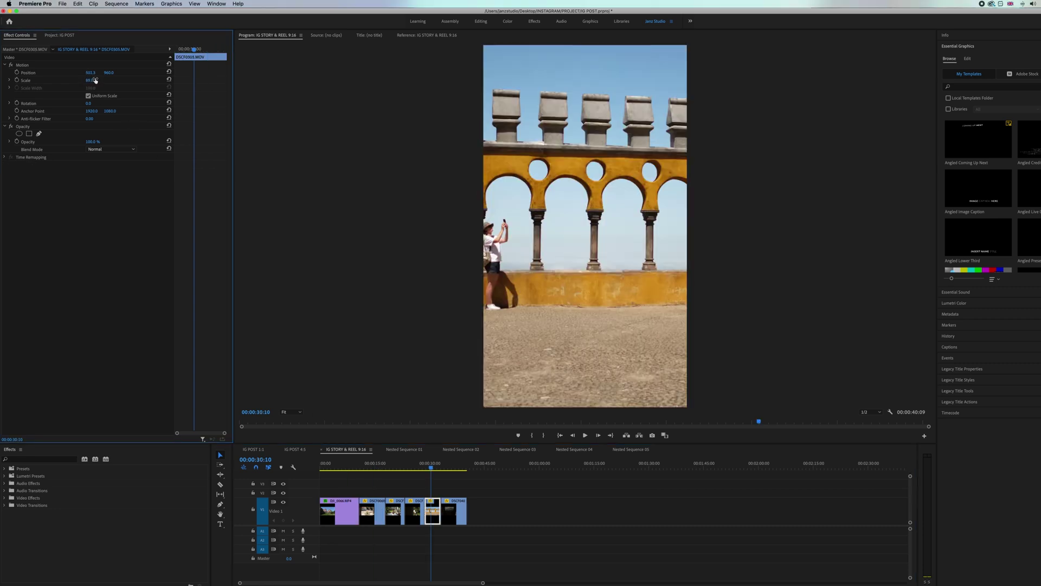
Step: Shift the arcade clip horizontally to bring the woman into frame, and scale up the final aerial clip to fill the frame
mouse_move(91, 72)
left_mouse_down()
mouse_move(135, 73)
mouse_move(93, 73)
left_mouse_up()
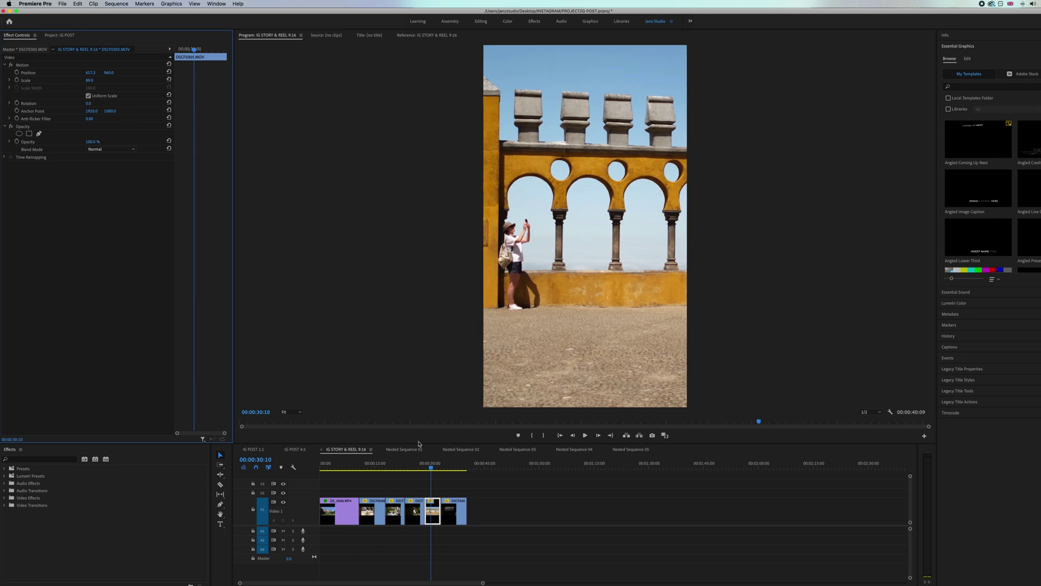
left_click(457, 463)
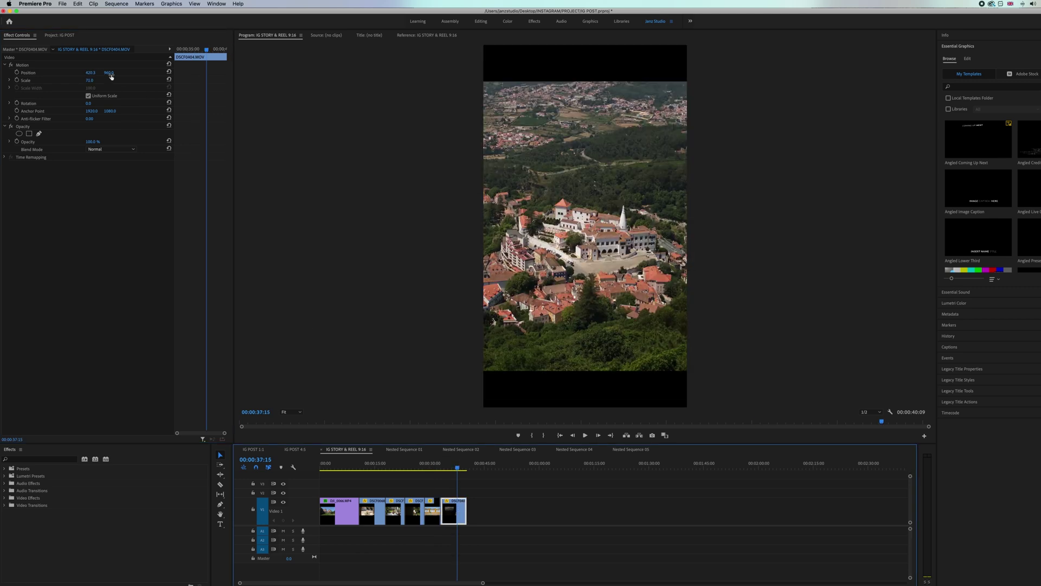
mouse_move(94, 83)
left_mouse_down()
mouse_move(121, 82)
mouse_move(105, 83)
left_mouse_up()
Step: Mark in and out points at the start and end of the clips in IG STORY & REEL 9:16
left_click_drag(325, 465, 270, 467)
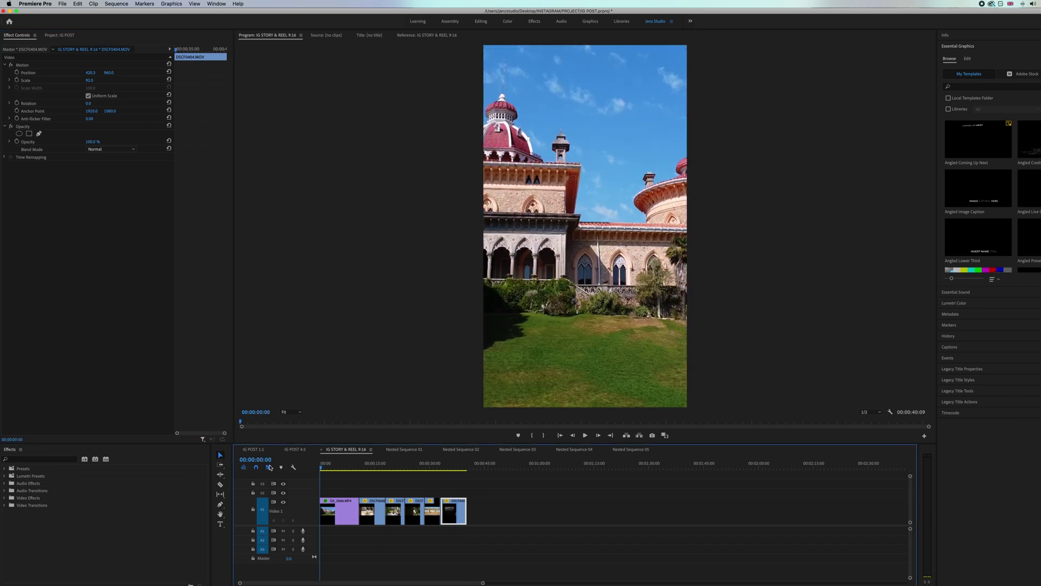
left_click(269, 467)
left_click_drag(405, 467, 466, 467)
left_click(437, 465)
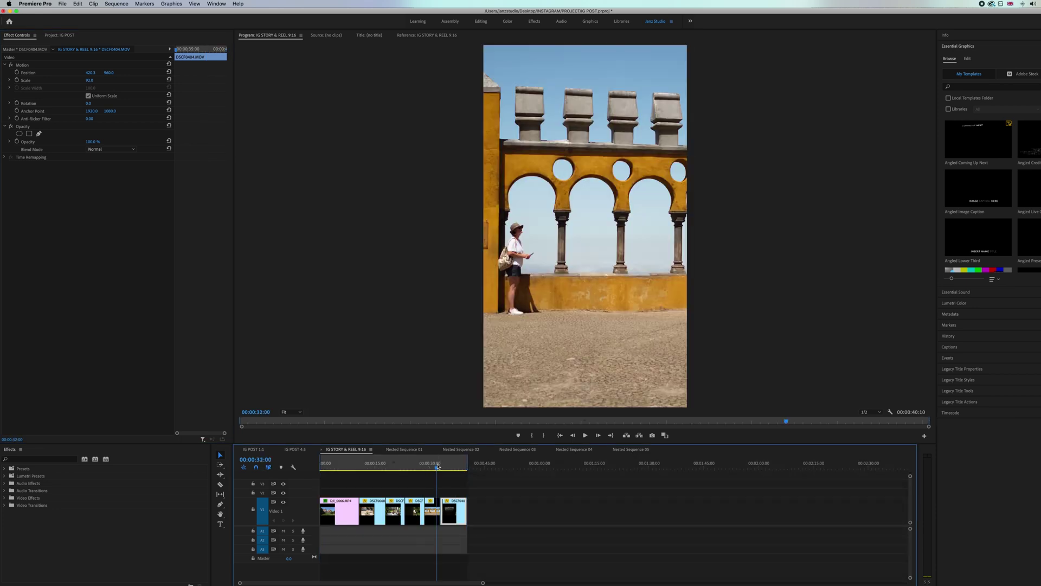
Step: Export the vertical sequence with the INSTAGRAM POST preset as IG STORY & REEL 9-16, choosing the file's save location
key("super+m")
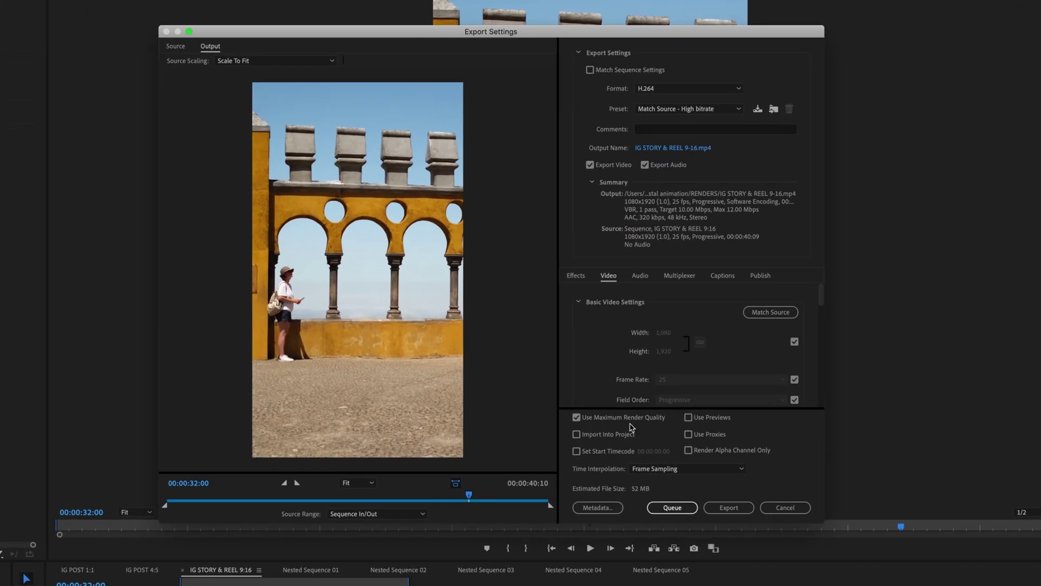
left_click(737, 109)
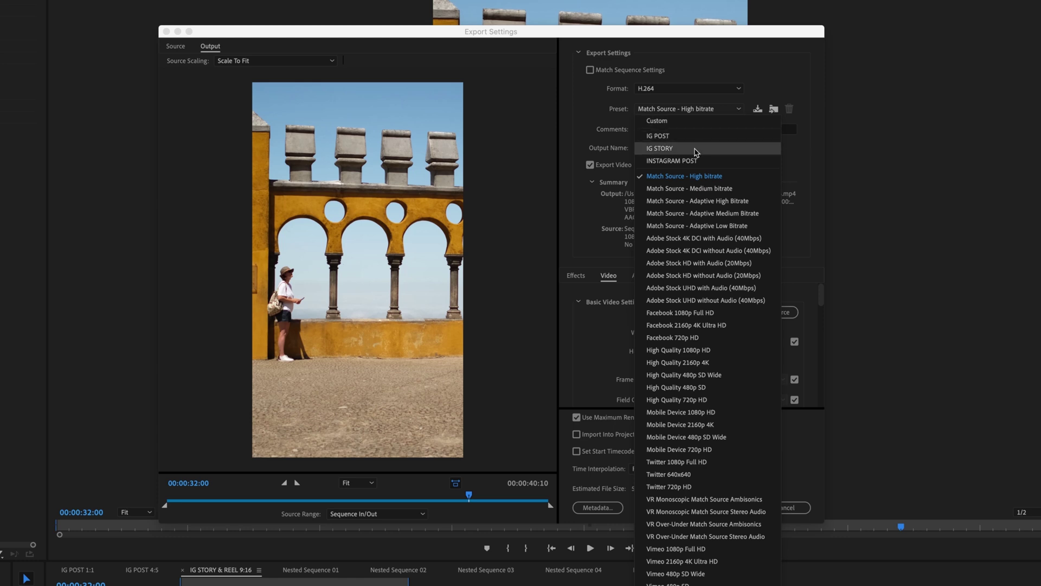
left_click(673, 160)
scroll(820, 316, "down", 5)
left_click_drag(821, 316, 805, 399)
left_click(701, 150)
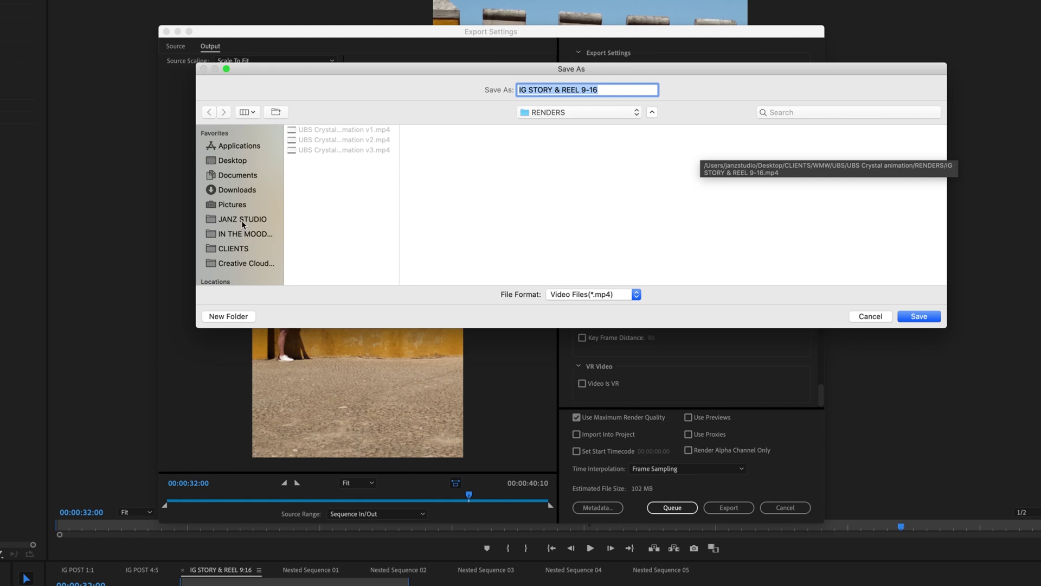
left_click(724, 510)
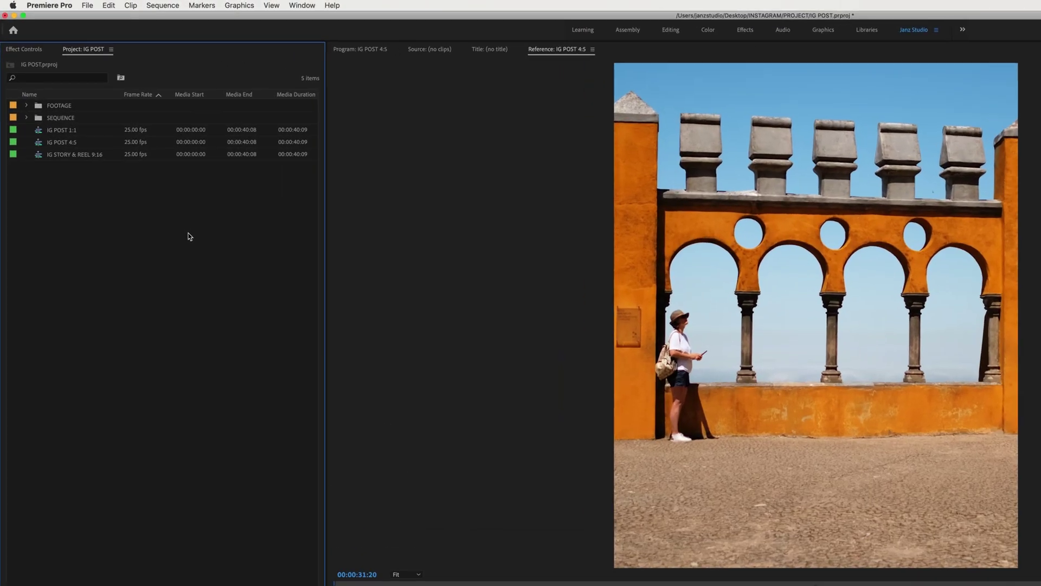
Step: Create a new sequence named IGTV 16:9 using the DSLR 1080p25 preset
left_click(89, 6)
mouse_move(91, 22)
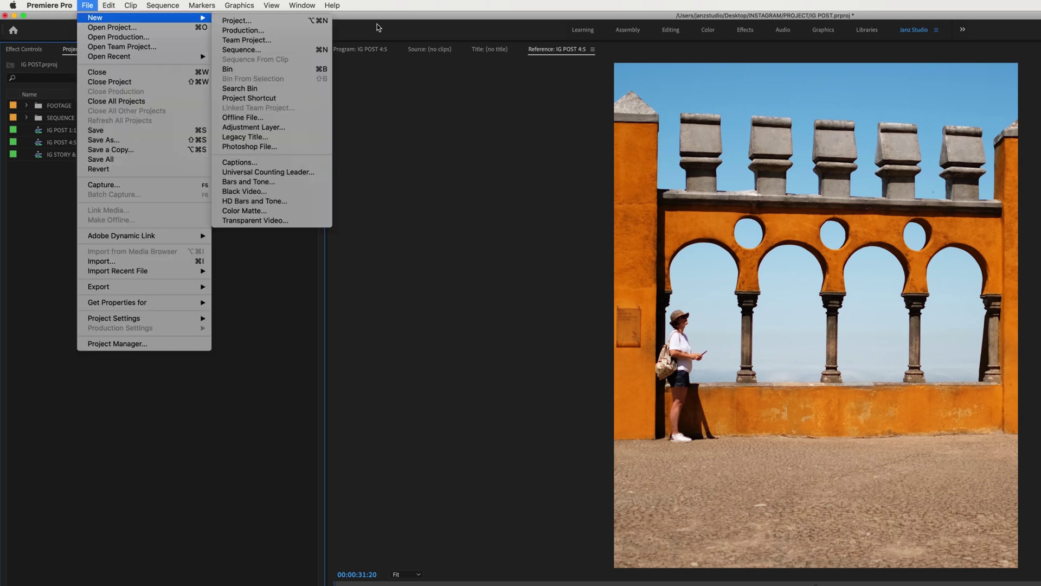
left_click(241, 49)
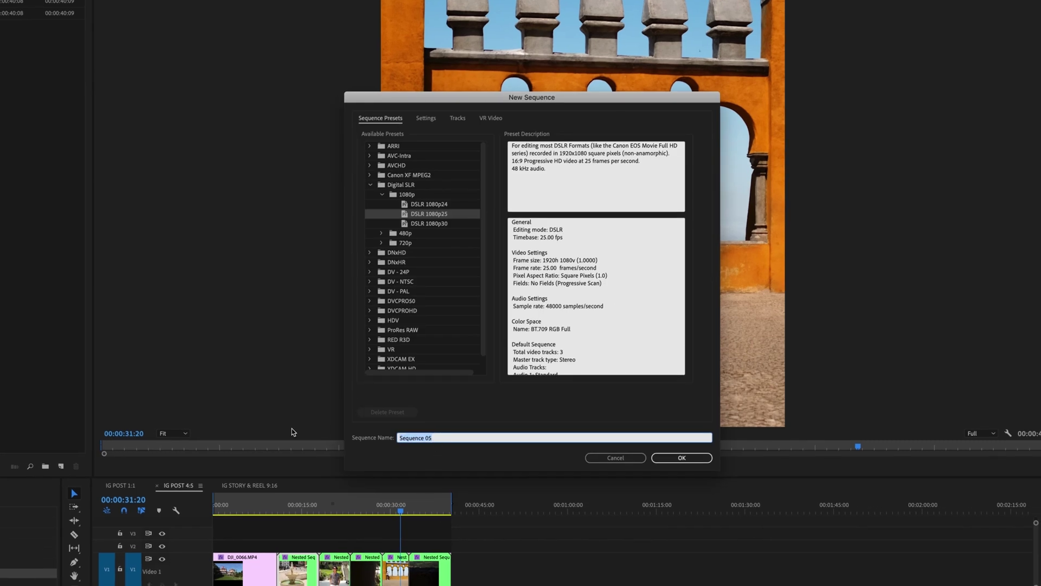
type("IGTV 16:9")
key("Return")
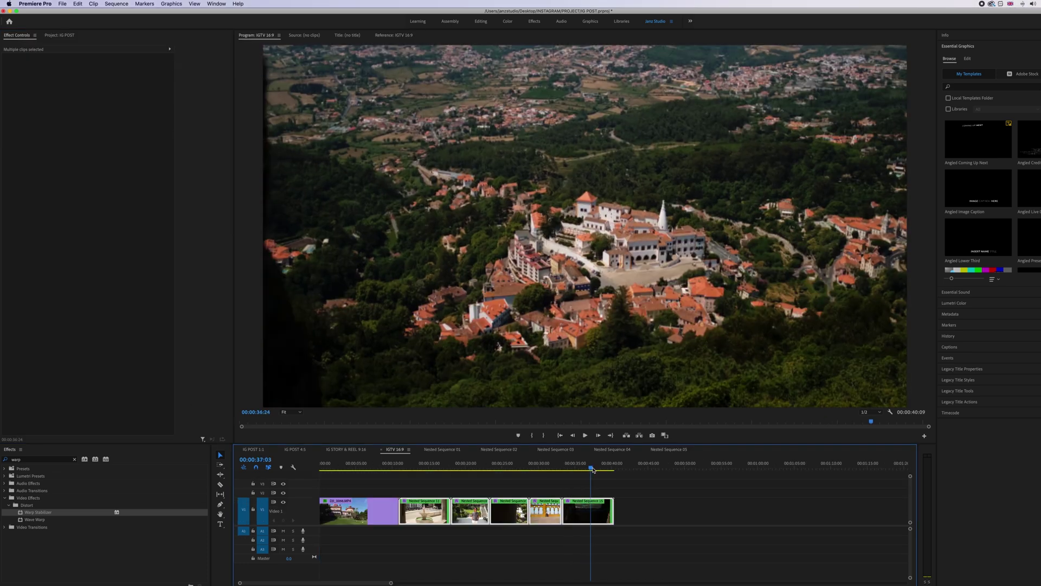
Step: Duplicate the clips of the IGTV 16:9 sequence directly after the originals to make the video longer than a minute
left_click(638, 487)
right_click(363, 467)
left_click(339, 470)
mouse_move(340, 470)
left_mouse_down()
mouse_move(313, 471)
mouse_move(346, 469)
left_mouse_up()
key("minus")
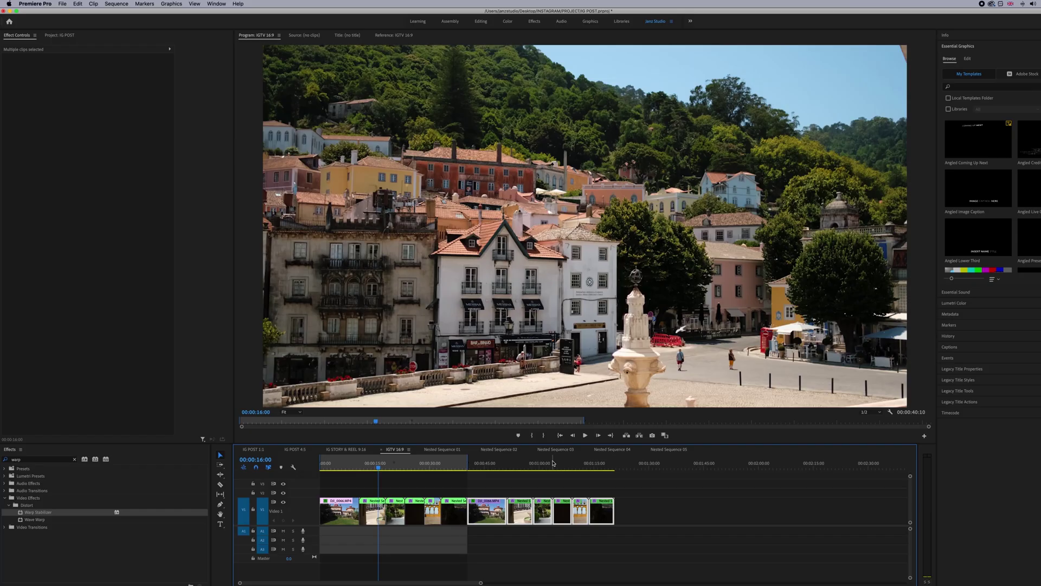
Step: Set the out point of IGTV 16:9 at the end of the duplicated clips, at 00:01:20:19
left_click(645, 463)
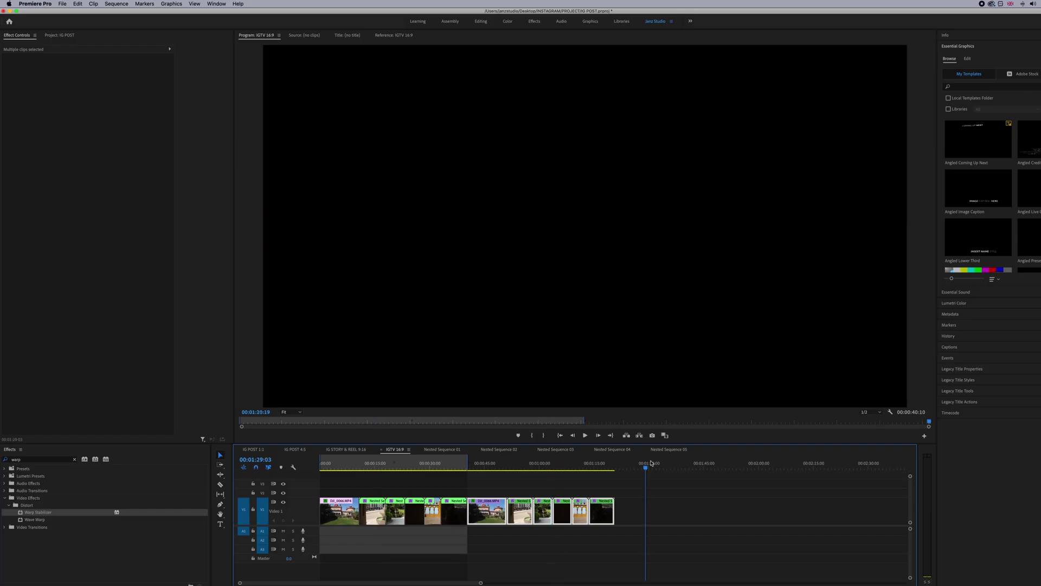
left_click(611, 462)
left_click_drag(611, 460, 616, 461)
key("o")
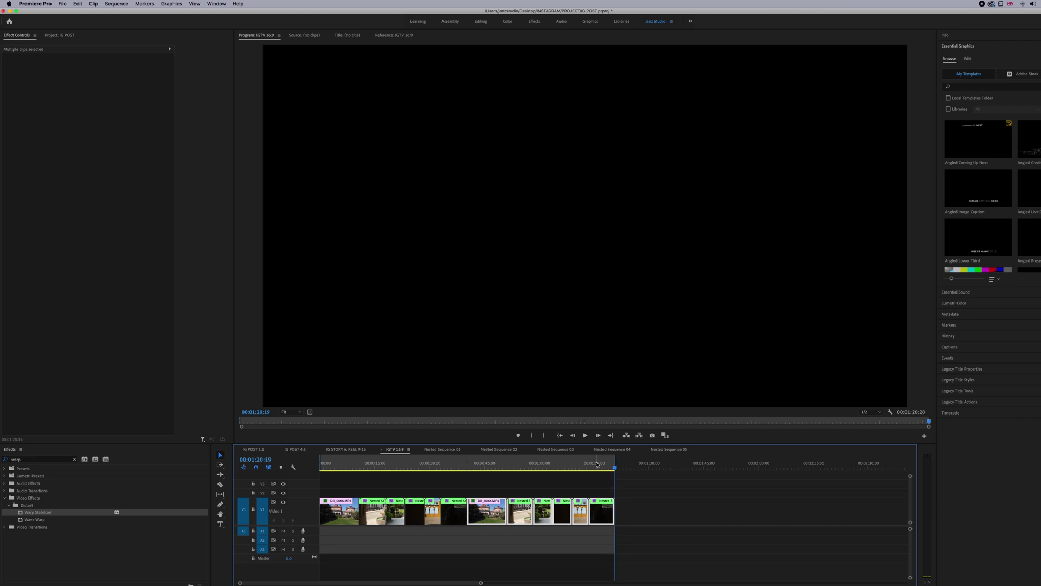
Step: Export the 16:9 sequence in H.264 with the INSTAGRAM POST preset, naming the file IGTV 16-9
key("super+m")
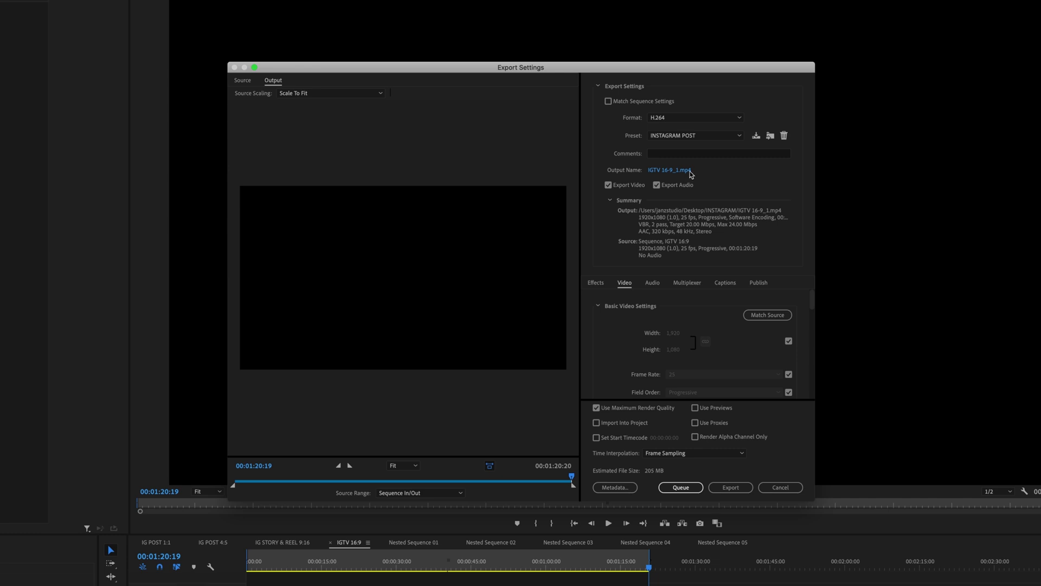
left_click(689, 172)
left_click_drag(591, 118, 401, 128)
type("IGTV 16-9")
key("Return")
left_click_drag(813, 305, 812, 458)
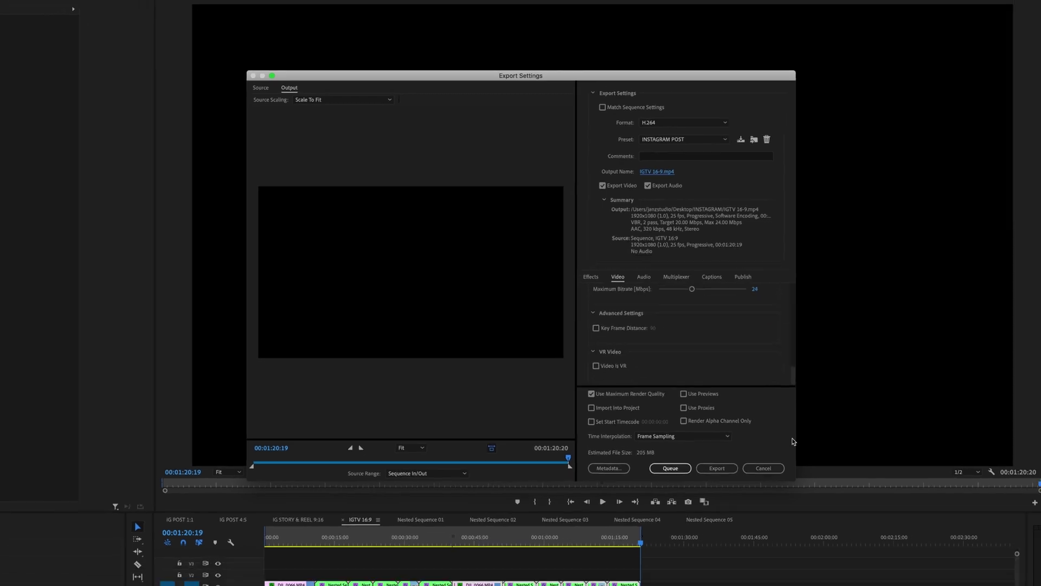
left_click(707, 470)
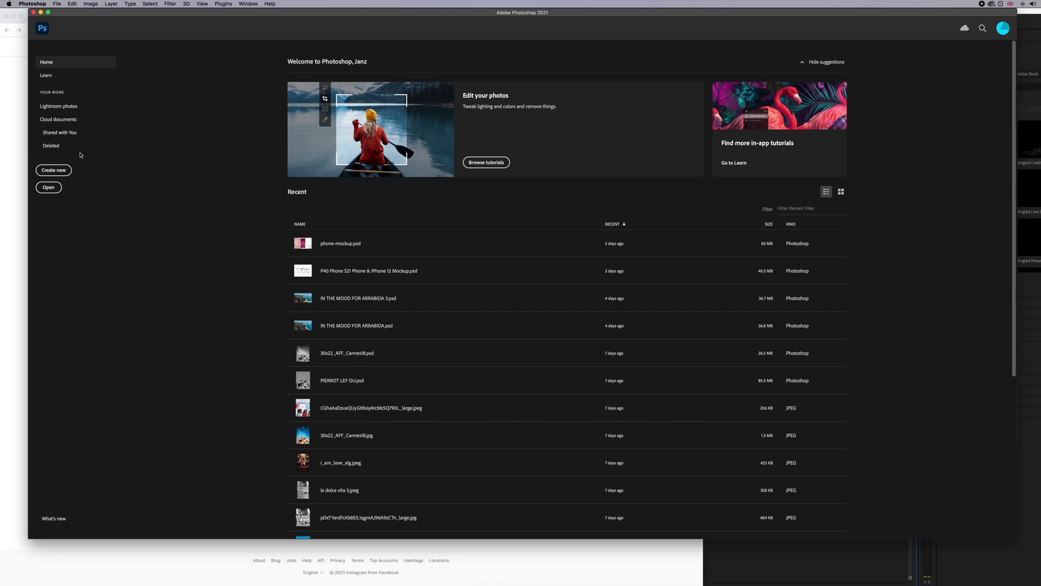
Step: In Photoshop, set up a new document named IGTV COVER, 1080 pixels wide and 1920 pixels high
left_click(54, 169)
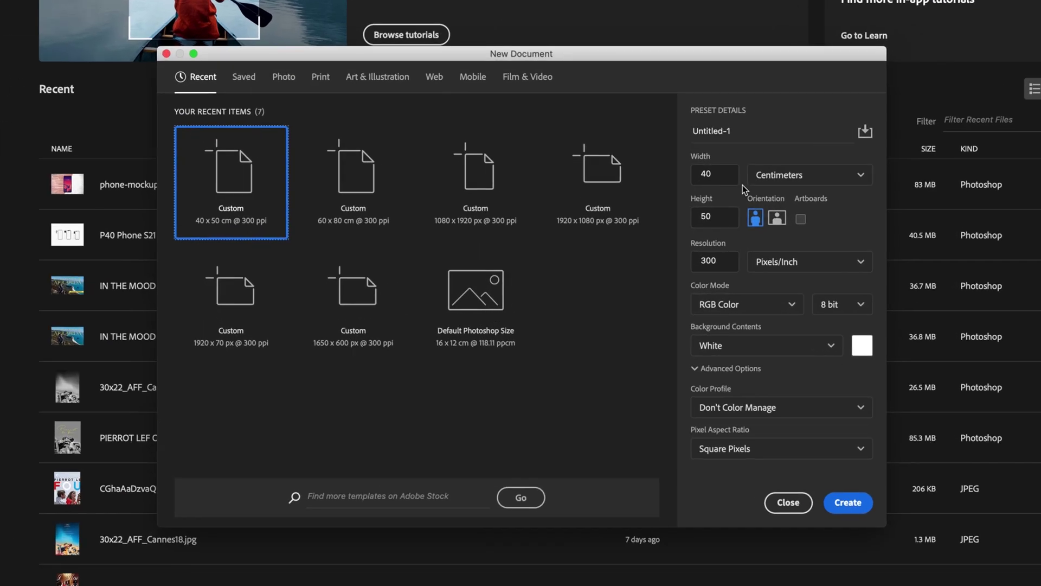
left_click(805, 181)
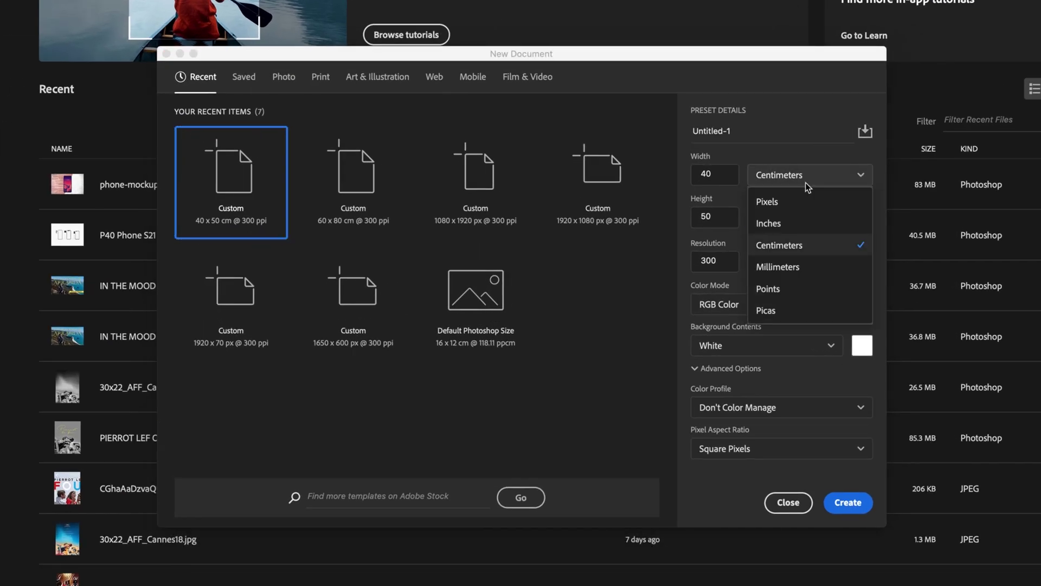
left_click(794, 201)
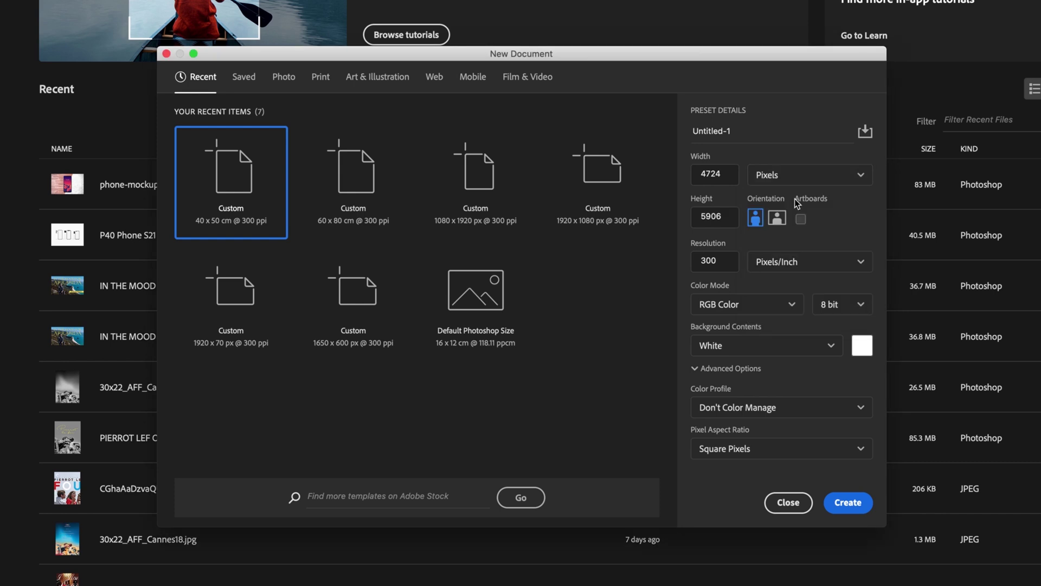
right_click(730, 174)
left_click(569, 147)
type("1080")
key("Tab")
type("1920")
left_click_drag(732, 132, 681, 131)
type("IGTV COVER")
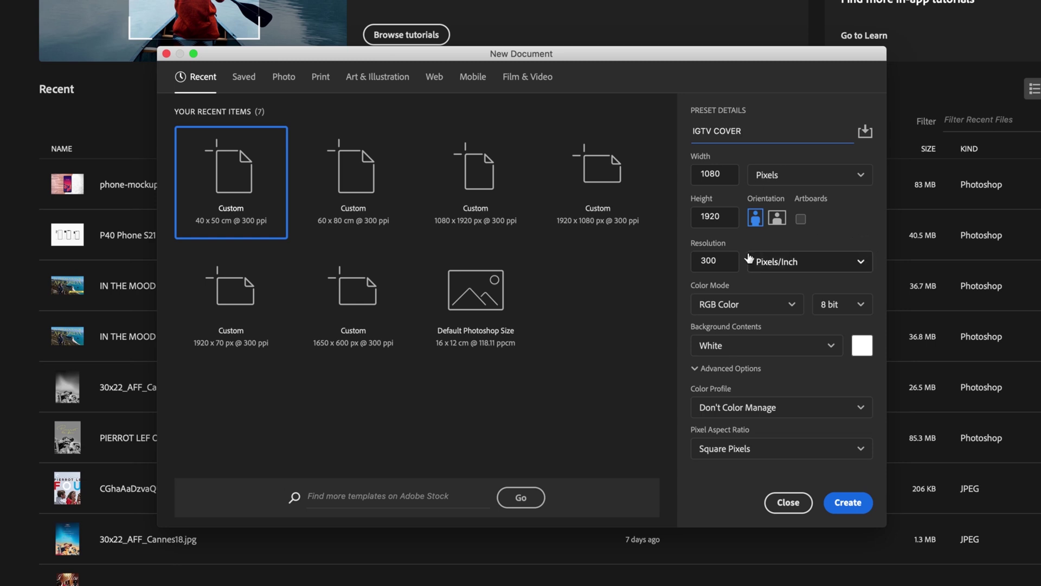
Step: Keep the cover at 300 pixels/inch, choose the Working RGB: sRGB IEC61966-2.1 color profile, and create the document
left_click(726, 261)
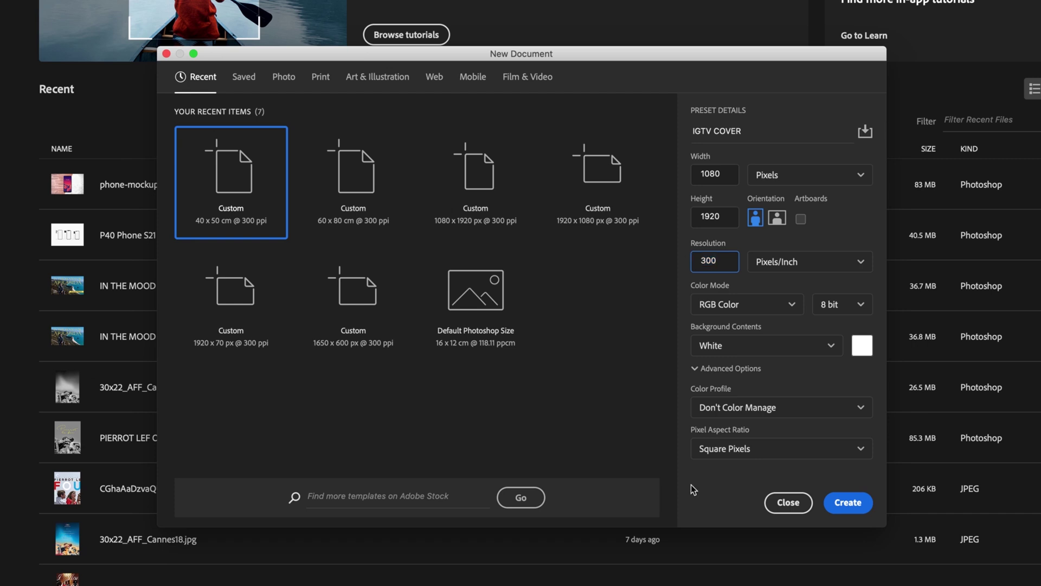
left_click(868, 408)
left_click(795, 433)
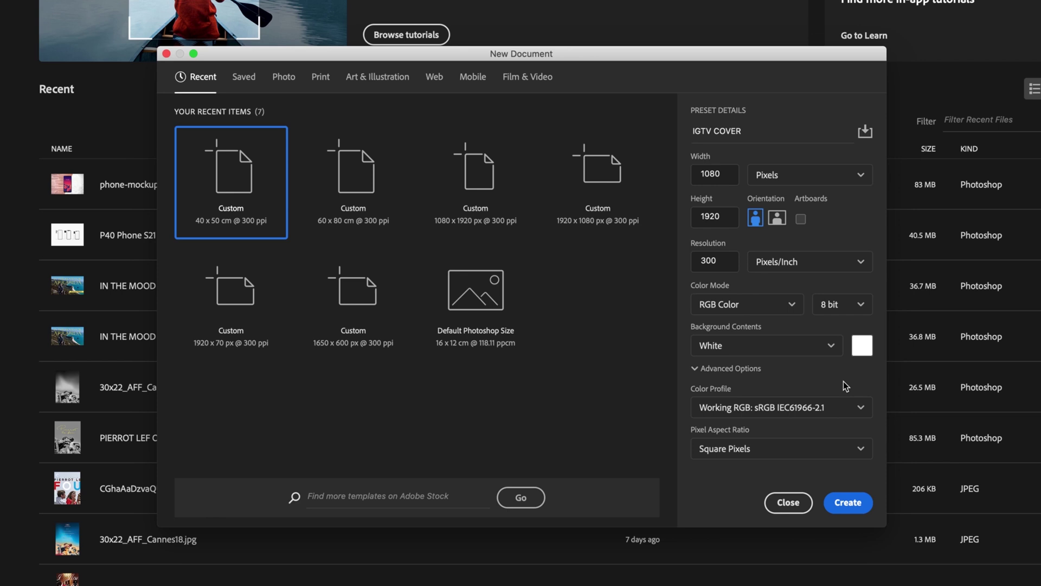
left_click(852, 504)
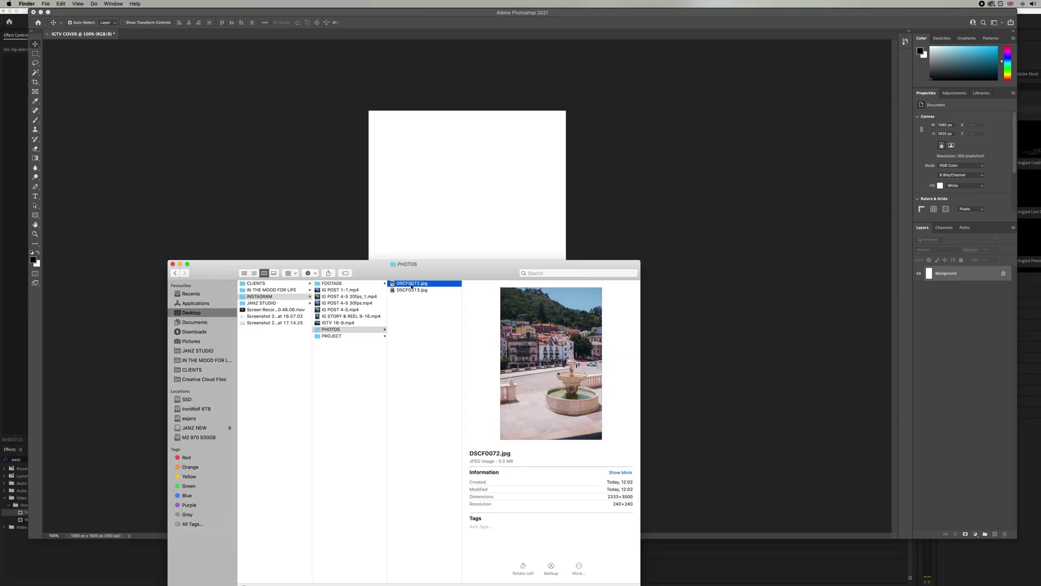
Step: Open DSCF0072.jpg from the PHOTOS folder in Photoshop and copy the whole image into the IGTV COVER document
right_click(411, 285)
mouse_move(474, 296)
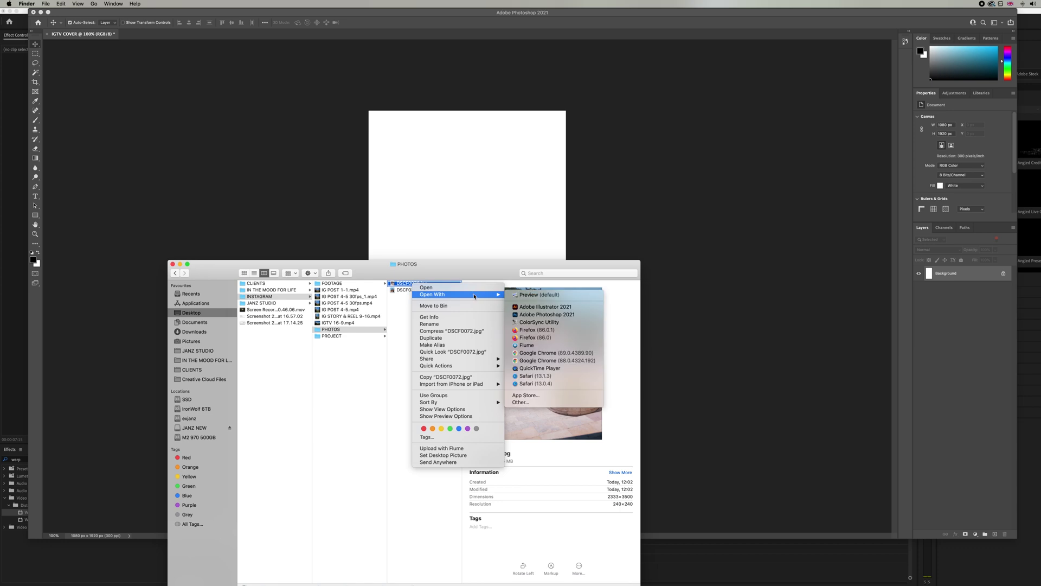
left_click(547, 314)
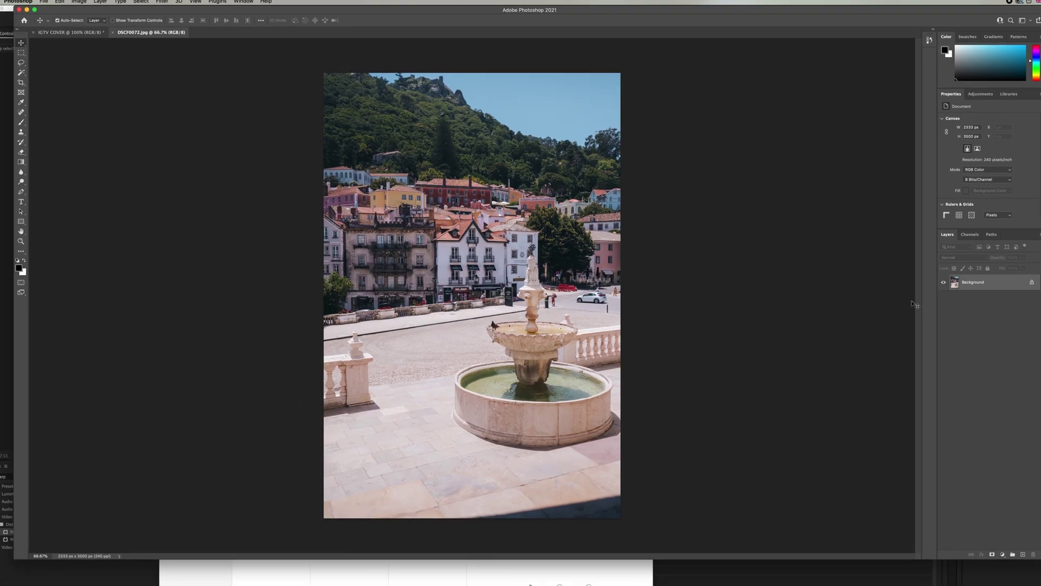
key("super+a")
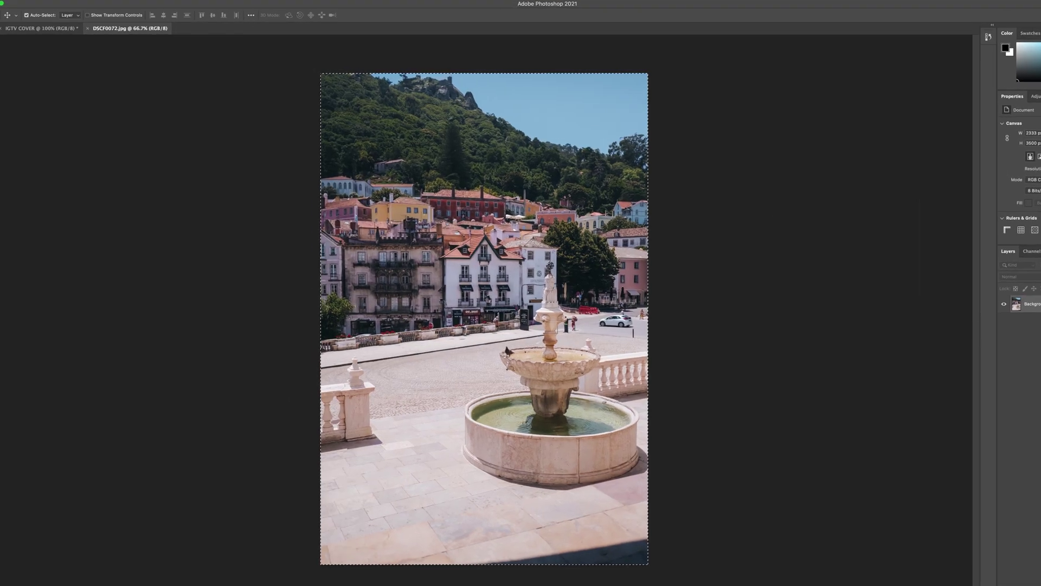
key("super+c")
left_click(40, 28)
key("super+v")
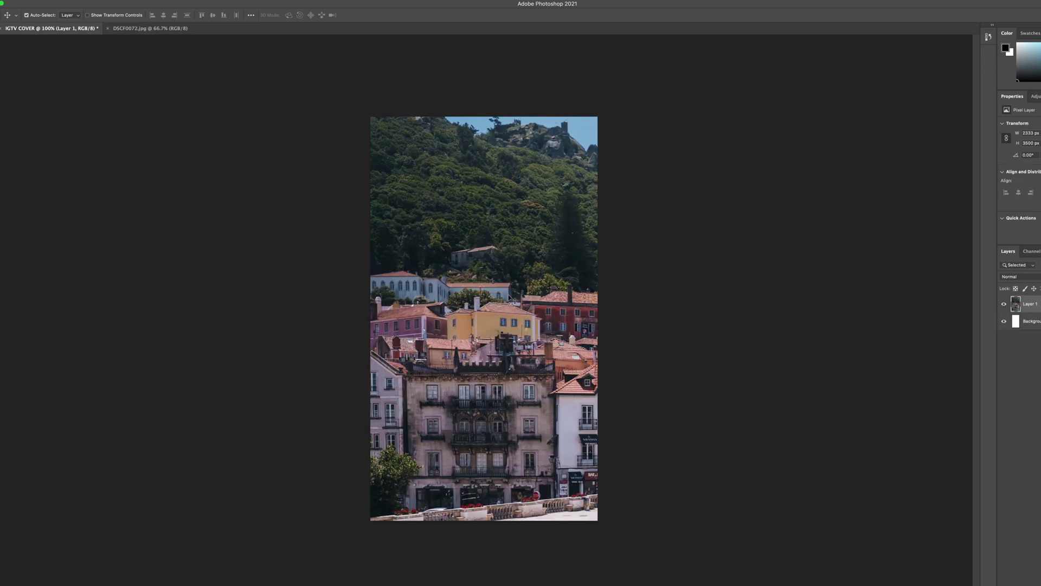
Step: Scale the pasted photo to 55% and position it so that it fills the vertical canvas
left_click_drag(507, 302, 385, 191)
left_click_drag(527, 318, 443, 232)
left_click_drag(464, 278, 465, 251)
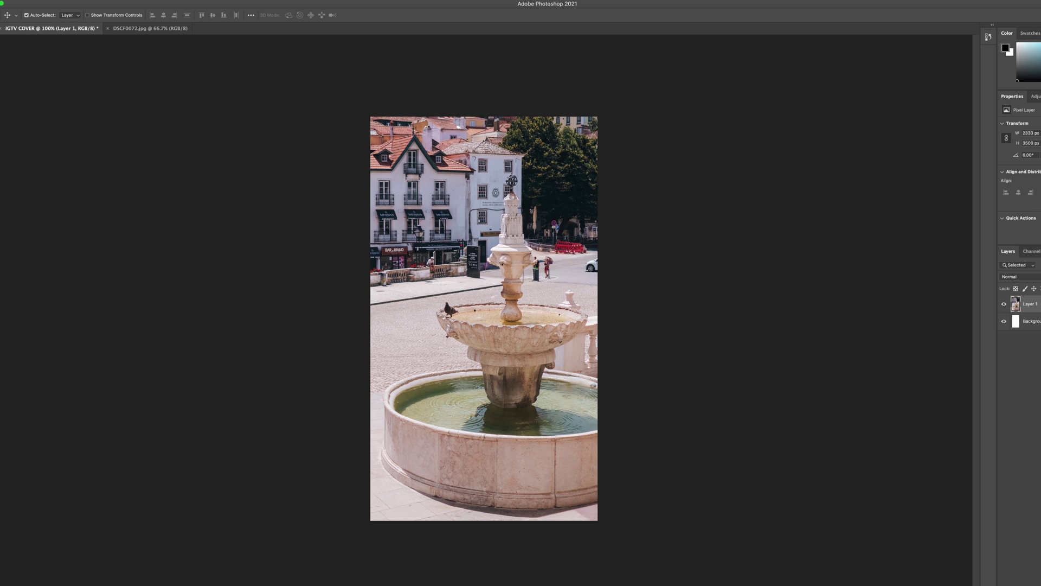
key("super+t")
left_click_drag(126, 16, 102, 13)
left_click_drag(358, 246, 428, 299)
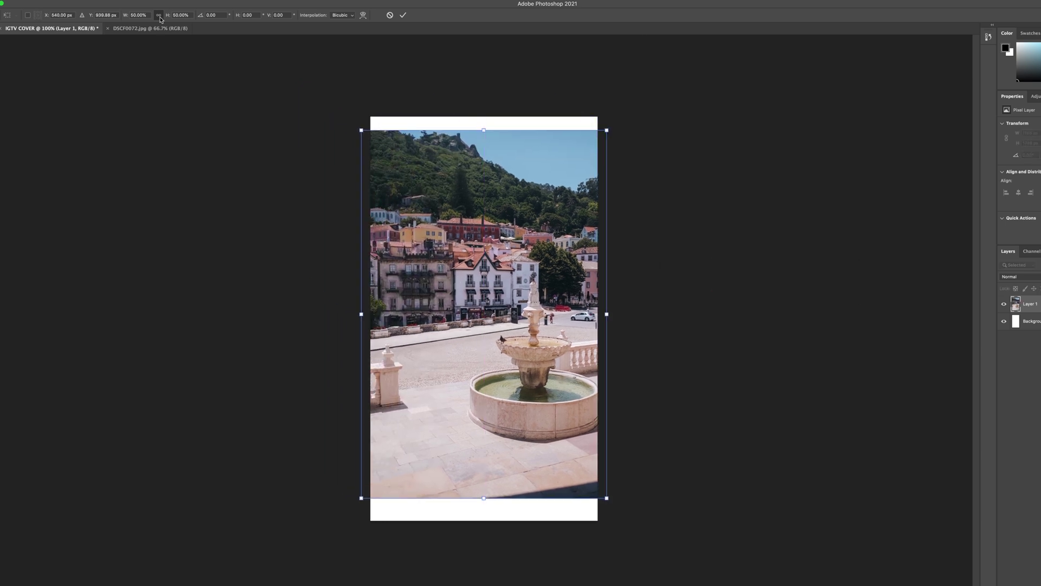
left_click_drag(167, 18, 171, 20)
left_click_drag(481, 283, 481, 287)
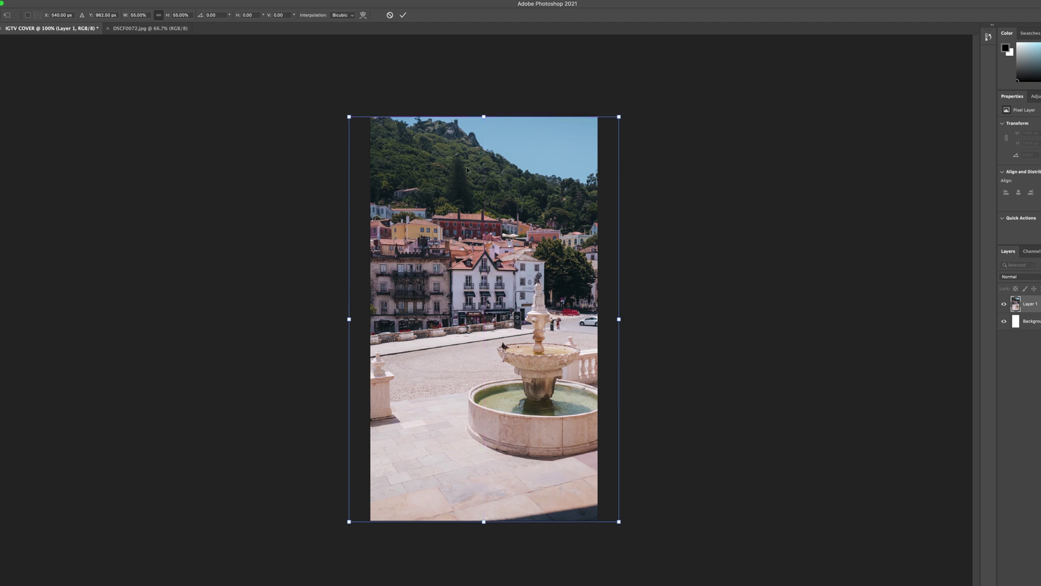
left_click(403, 15)
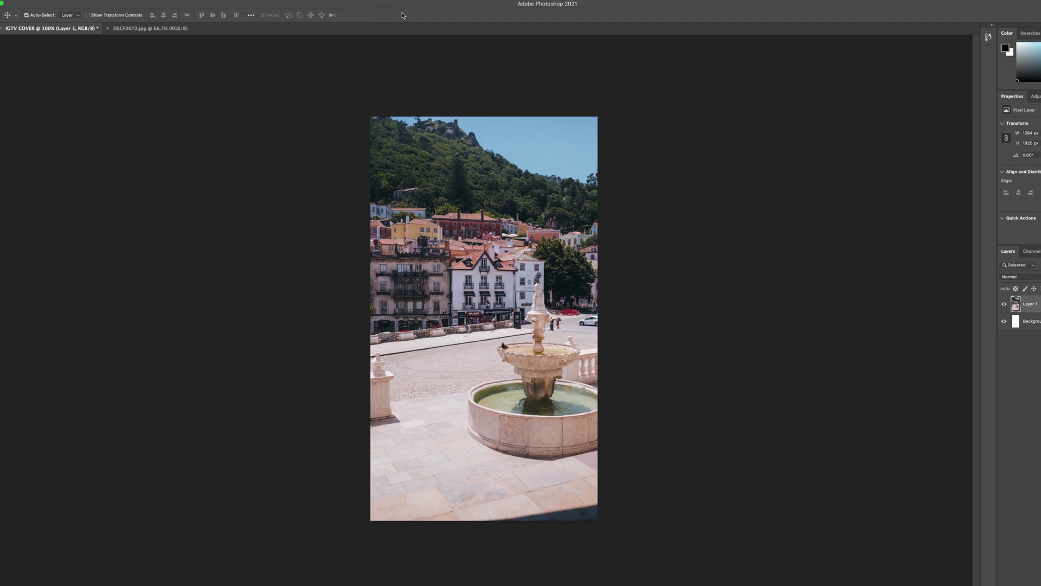
Step: Draw a black square about 1082 px wide across the middle of the cover and set its opacity to 30%
left_click(995, 534)
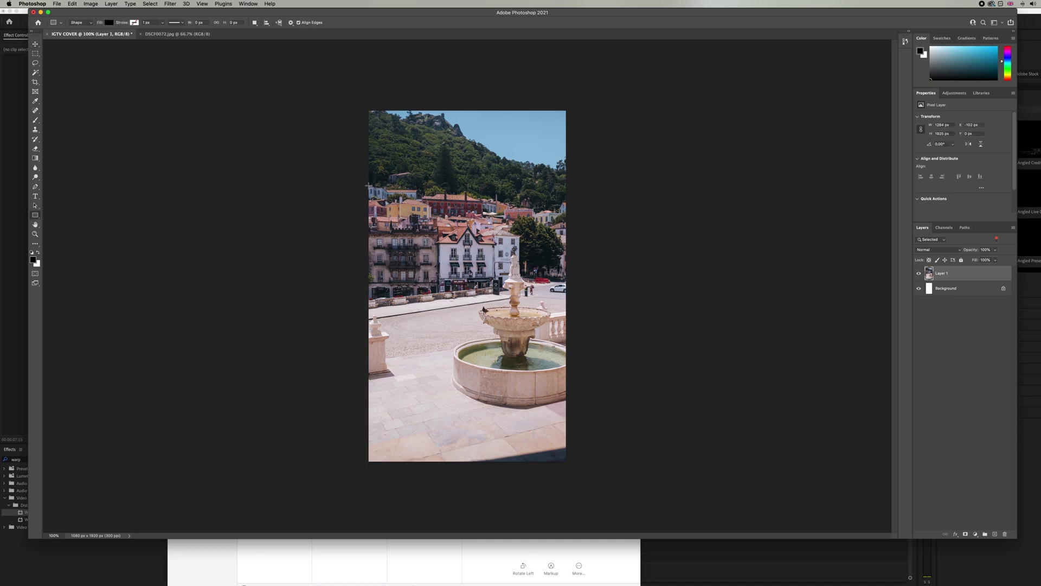
left_click_drag(369, 186, 567, 430)
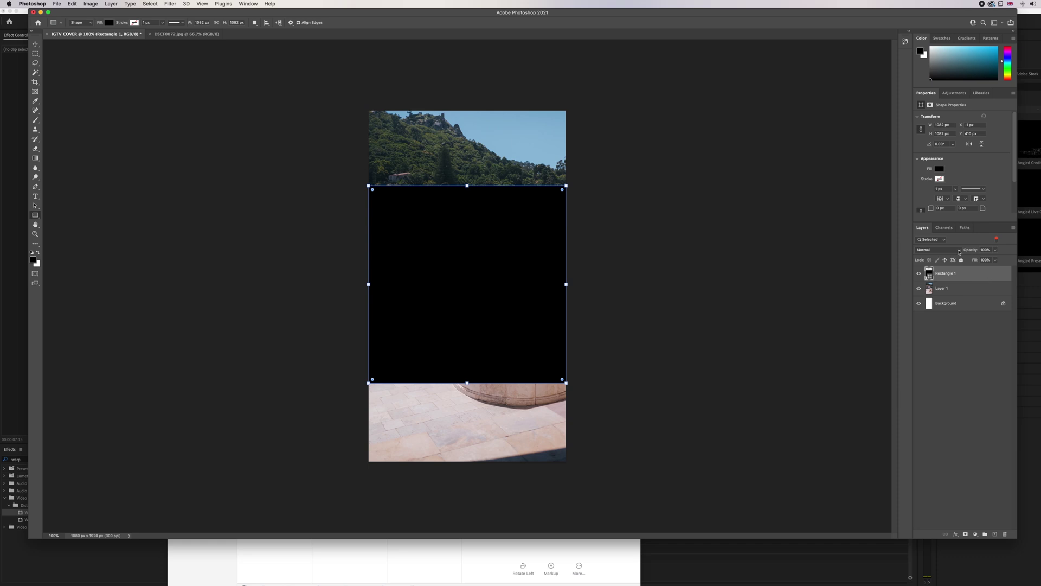
left_click_drag(976, 252, 961, 250)
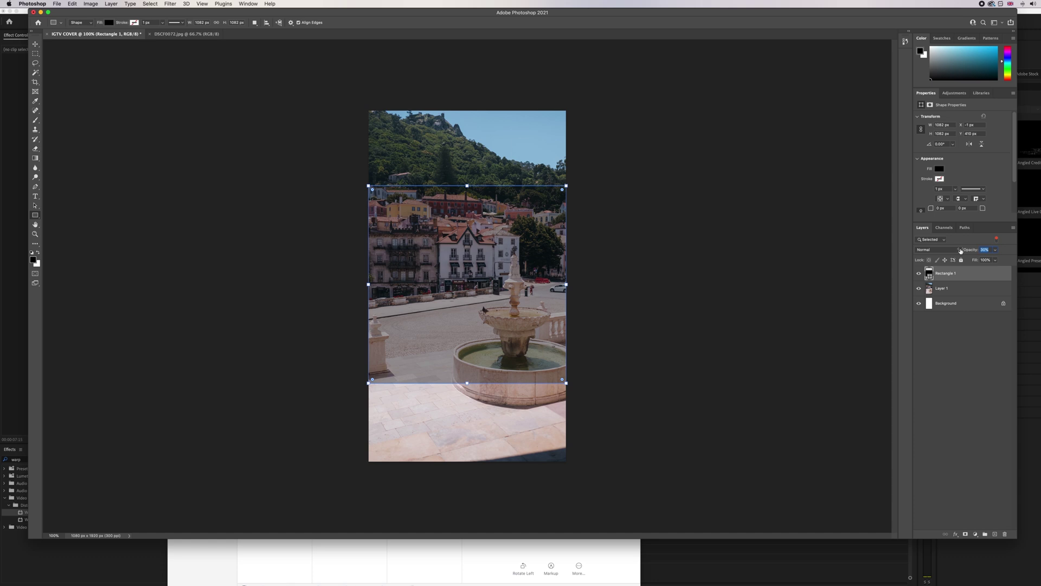
Step: Move the semi-transparent square slightly down to centre it vertically on the canvas, at about Y 418 px
key("v")
left_click_drag(427, 270, 428, 277)
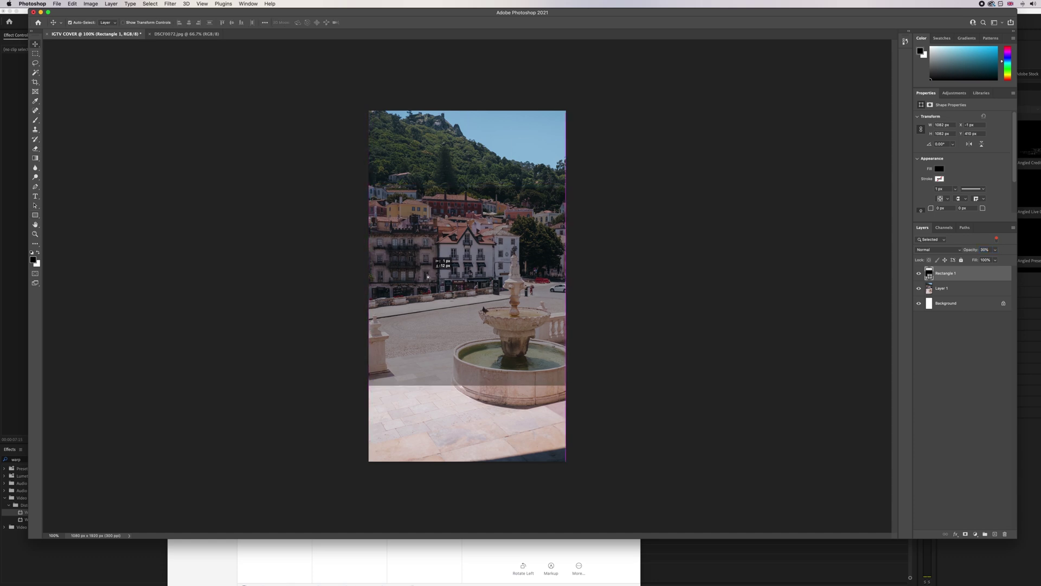
left_click_drag(428, 276, 428, 273)
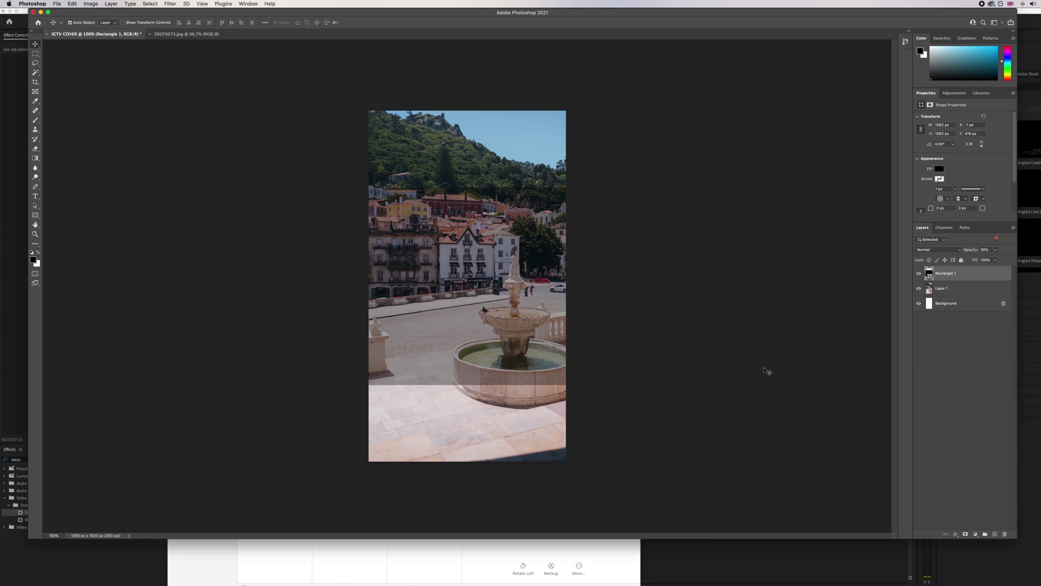
Step: Enlarge the photo layer slightly to about 1296 x 1944 px and shift it sideways to fit the fountain within the square
left_click(944, 288)
key("super+t")
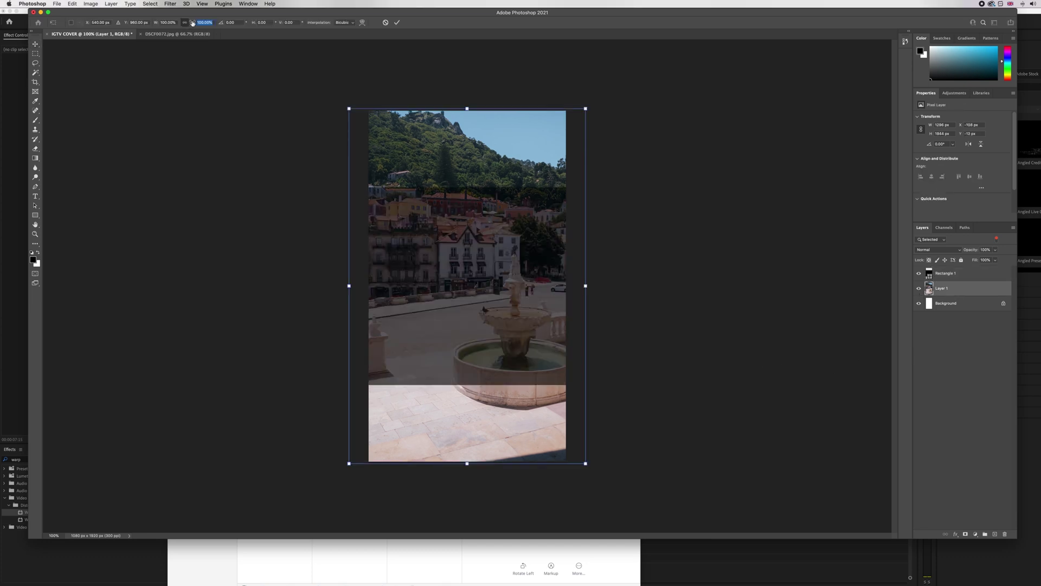
left_click_drag(192, 22, 192, 22)
key("Return")
Step: Hide the Rectangle 1 guide layer and select the photo layer
left_click(920, 275)
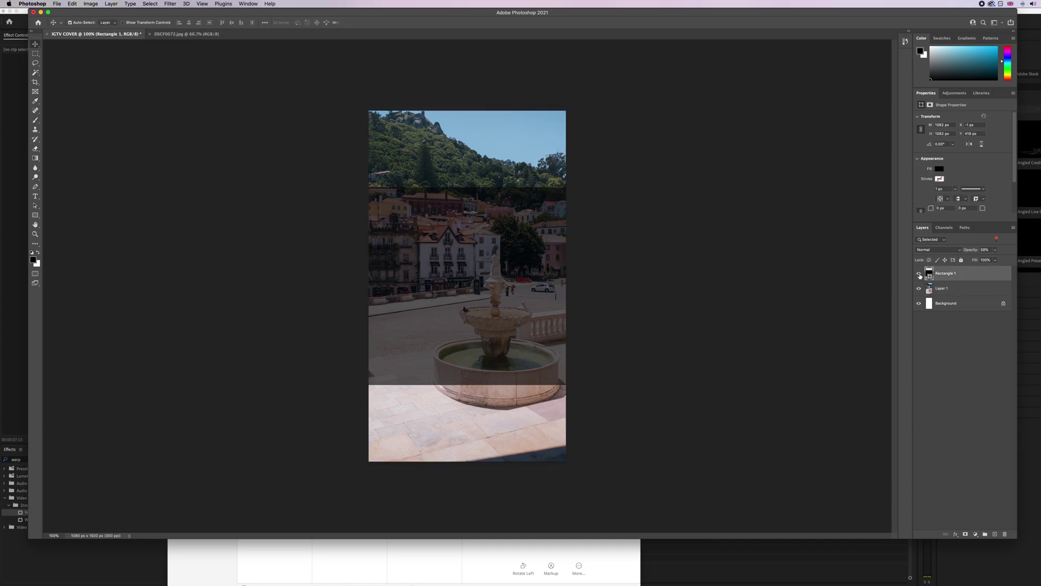
left_click(920, 275)
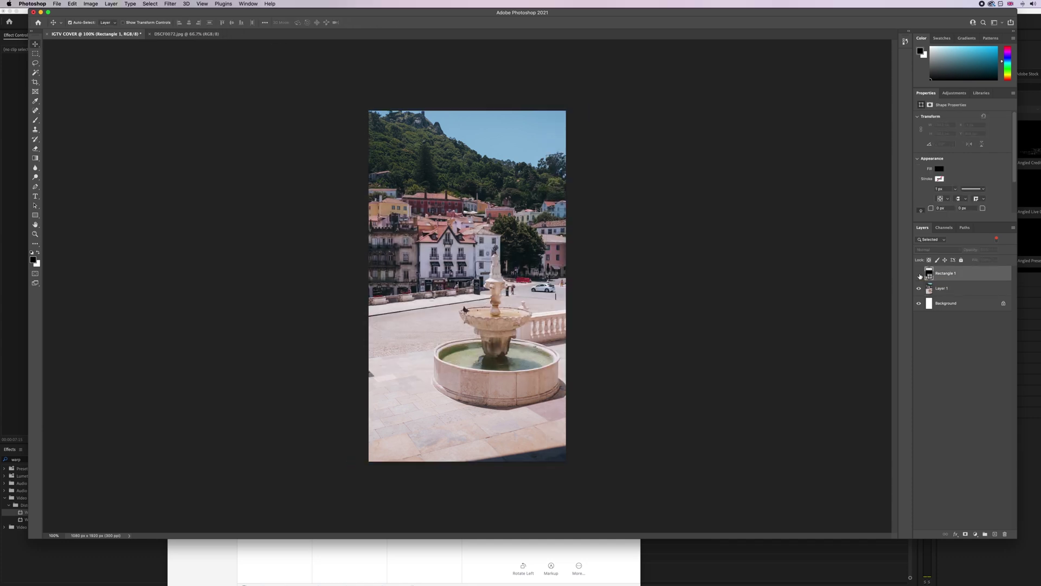
left_click(943, 288)
Step: Save the cover as a JPEG copy named IGTV COVER.jpg in the PHOTOS folder
left_click(56, 4)
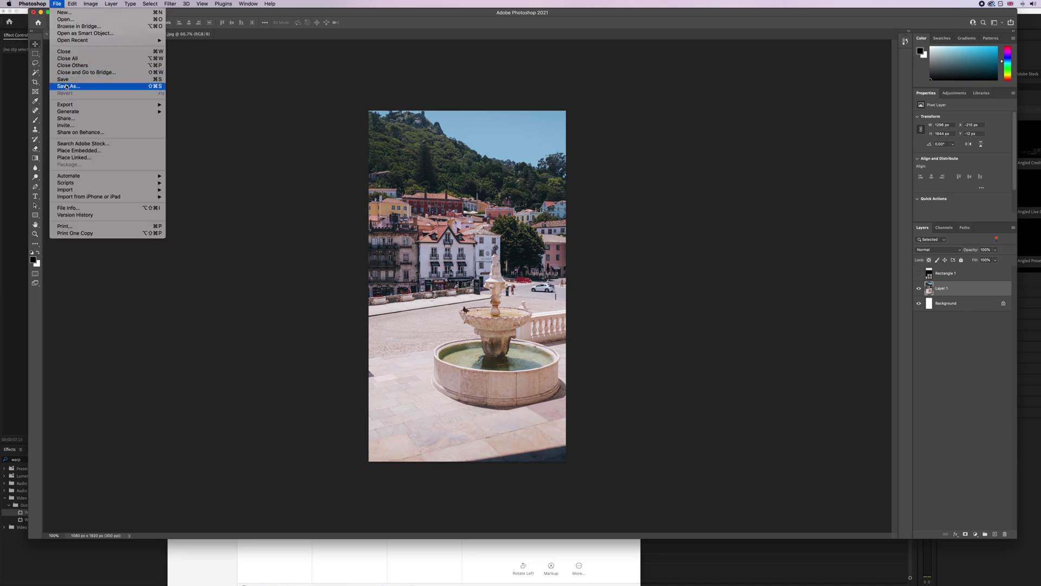
left_click(67, 86)
left_click(632, 279)
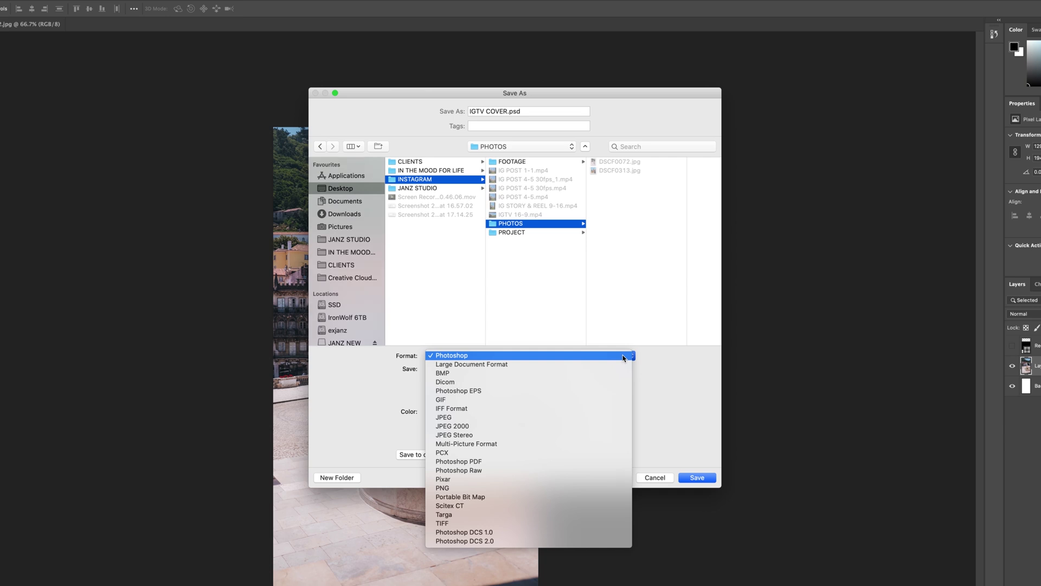
left_click(527, 419)
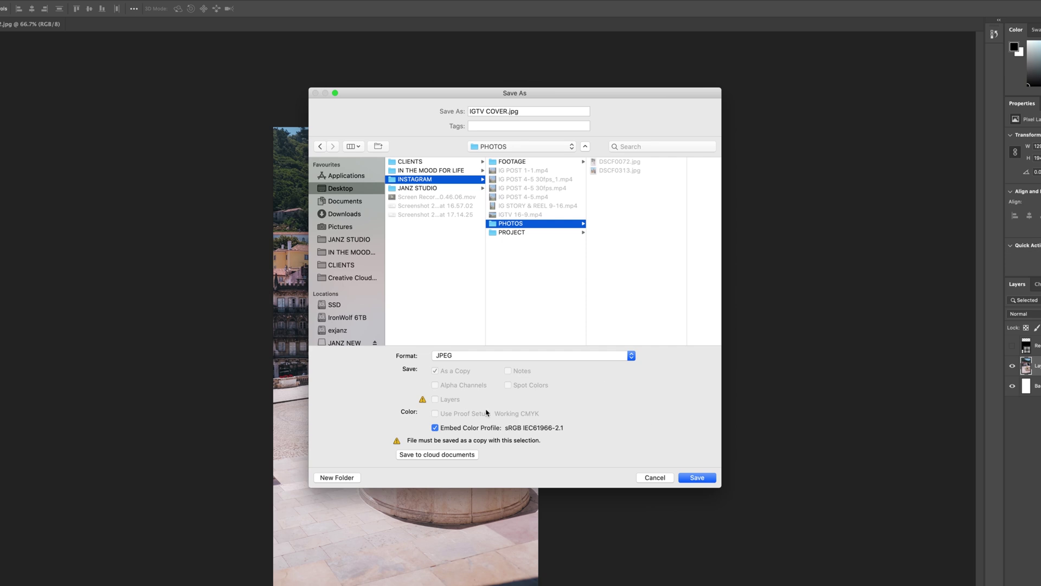
left_click(694, 477)
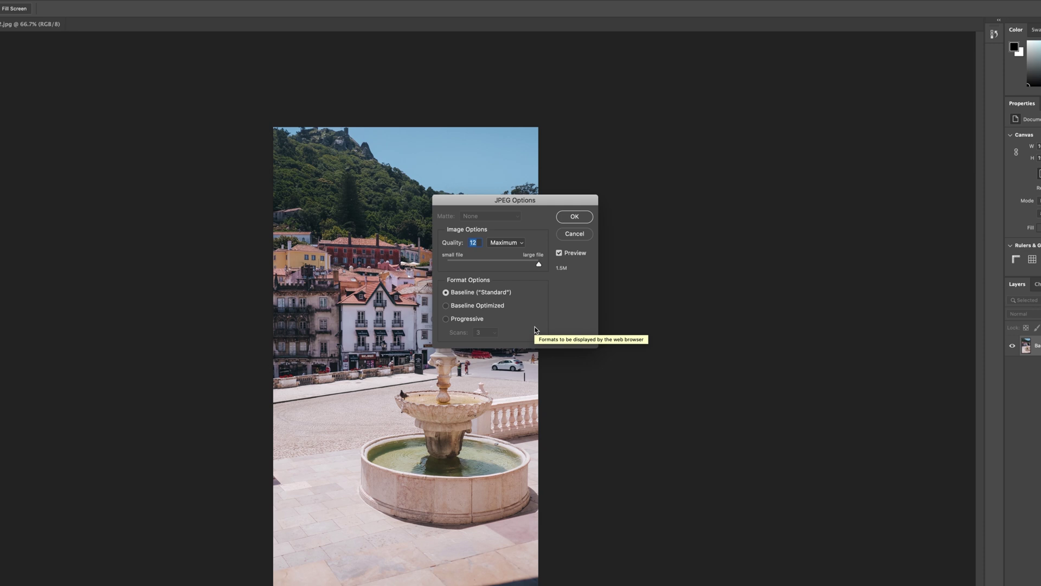
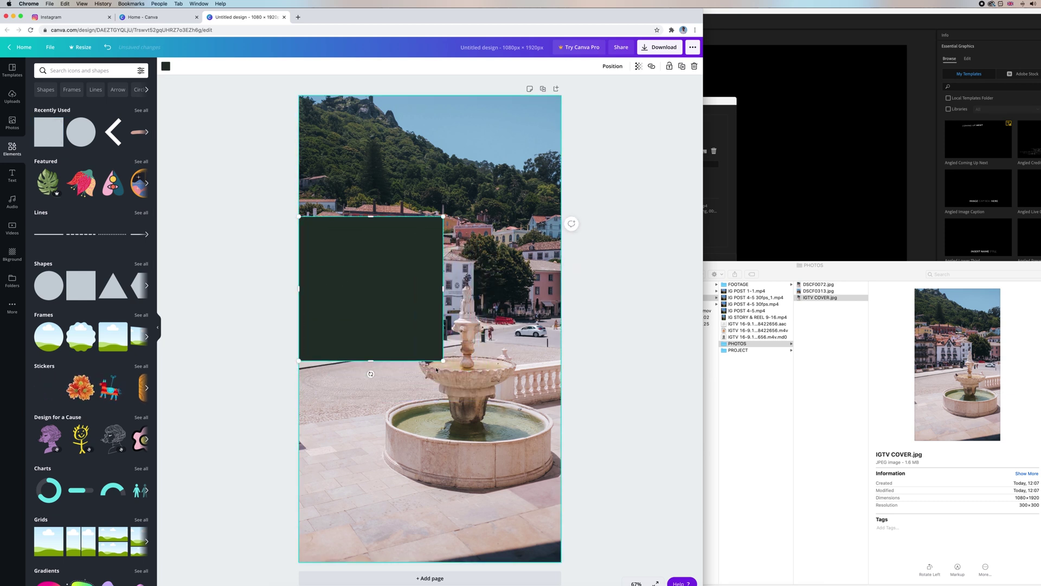
Step: In Canva, enlarge the dark square to the full page width, centre it vertically on the photo and set its transparency to 61
left_click_drag(443, 360, 575, 461)
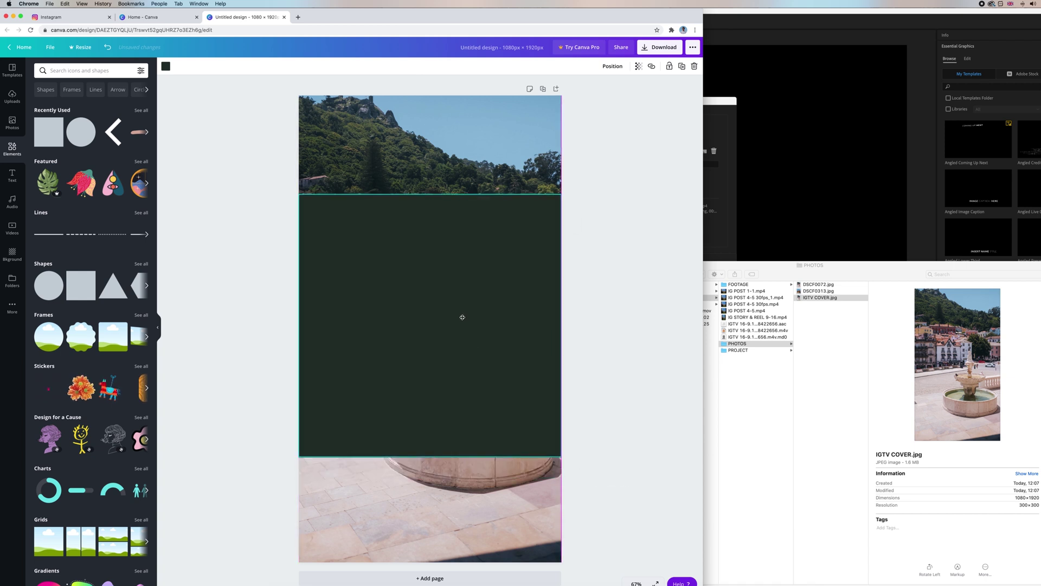
left_click_drag(462, 316, 463, 320)
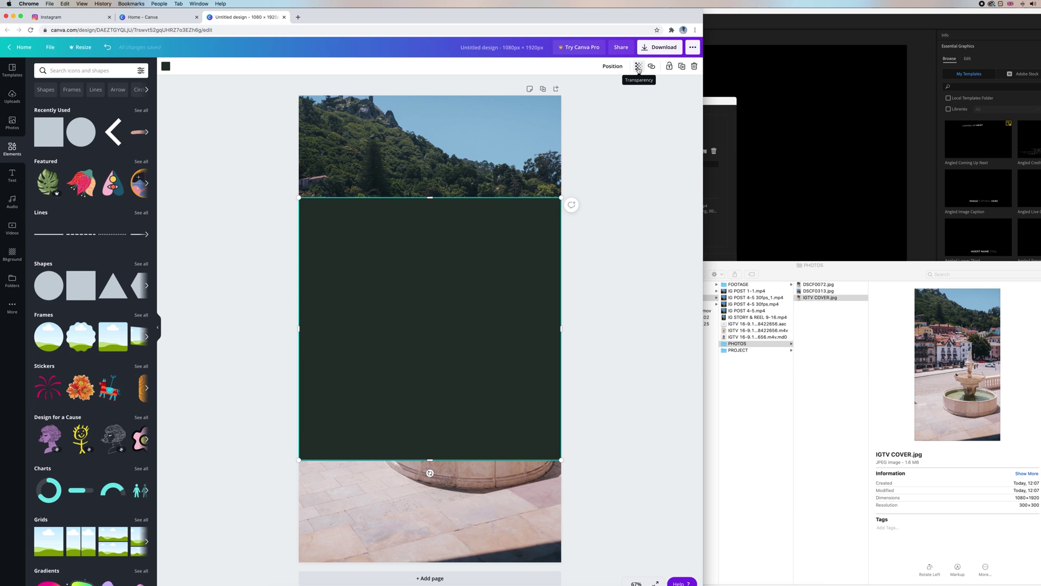
left_click(638, 67)
left_click_drag(615, 89, 596, 88)
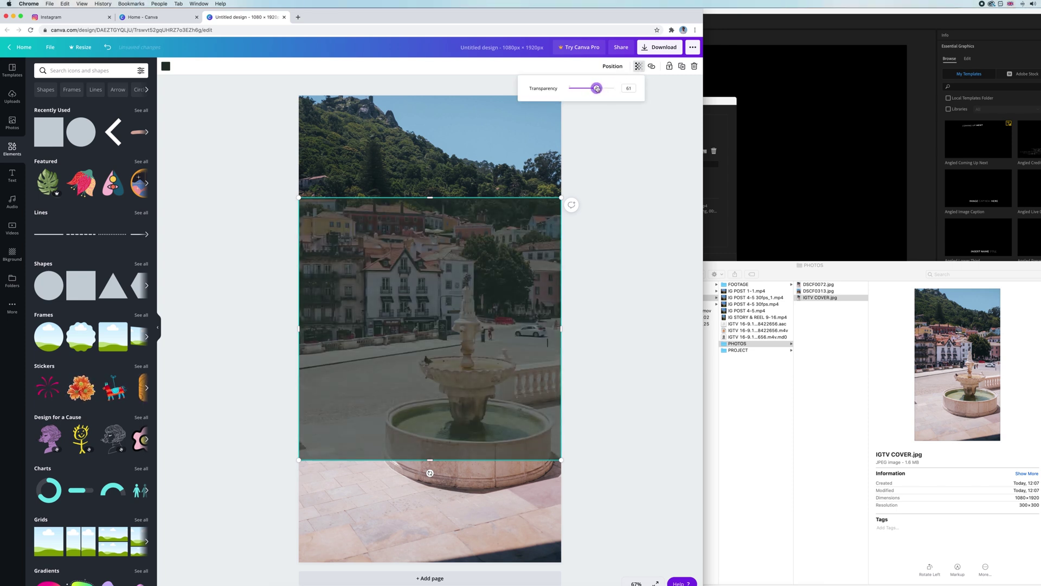
left_click(614, 304)
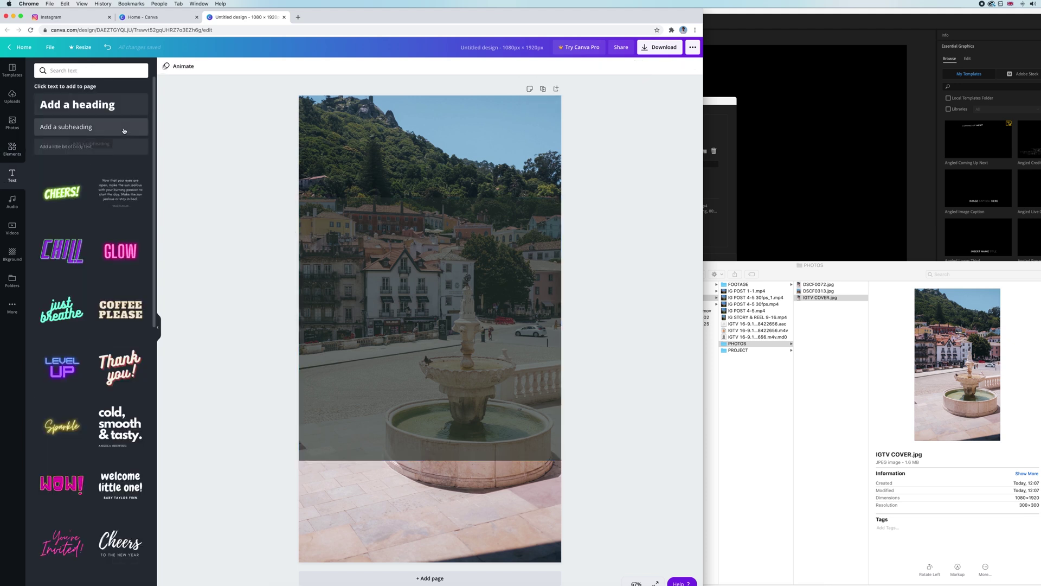
Step: Add the heading "Sintra" over the photo and reposition it within the square area
left_click(122, 113)
type("Sintra")
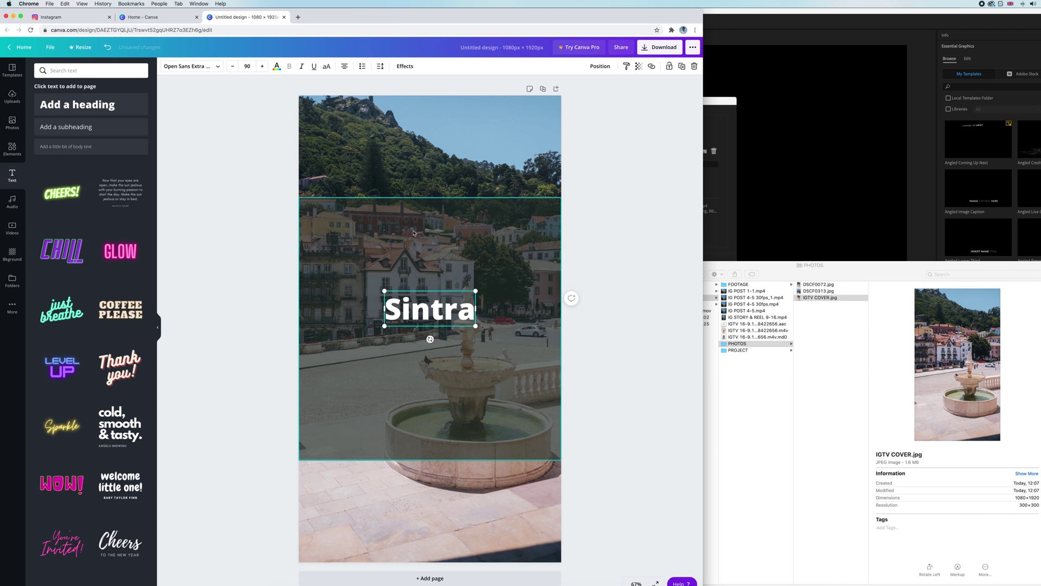
left_click(104, 202)
left_click_drag(460, 315, 434, 335)
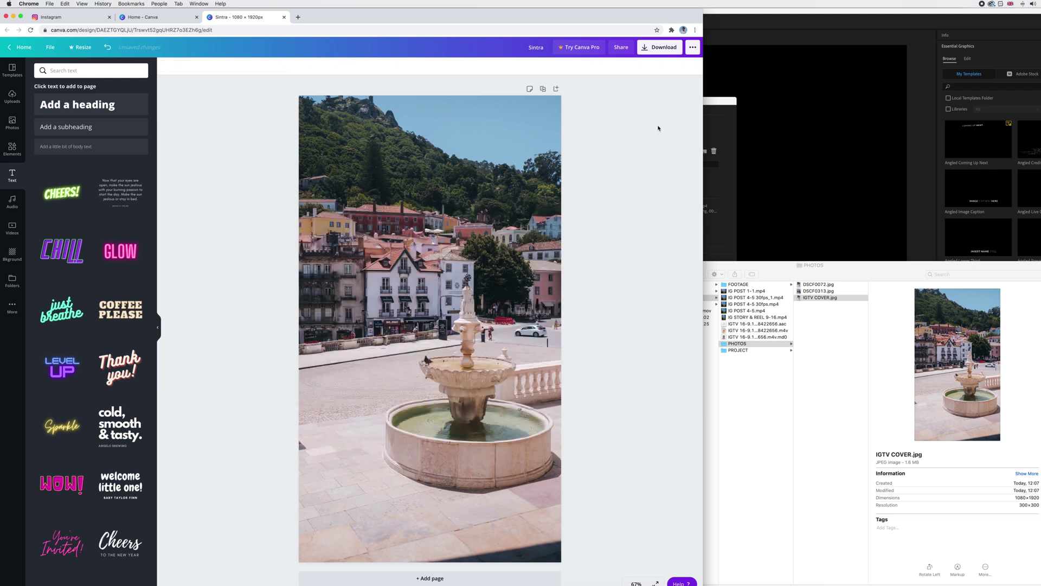
Step: Download the Canva design as a 1080 x 1920 px PNG and preview the saved Sintra.png in Finder
left_click(657, 48)
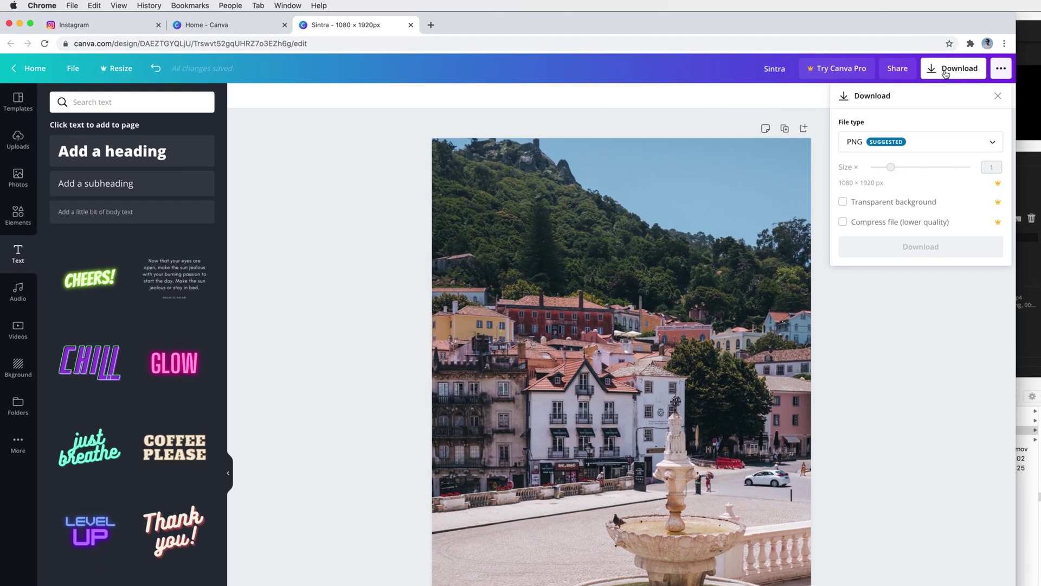
left_click(991, 148)
left_click(940, 119)
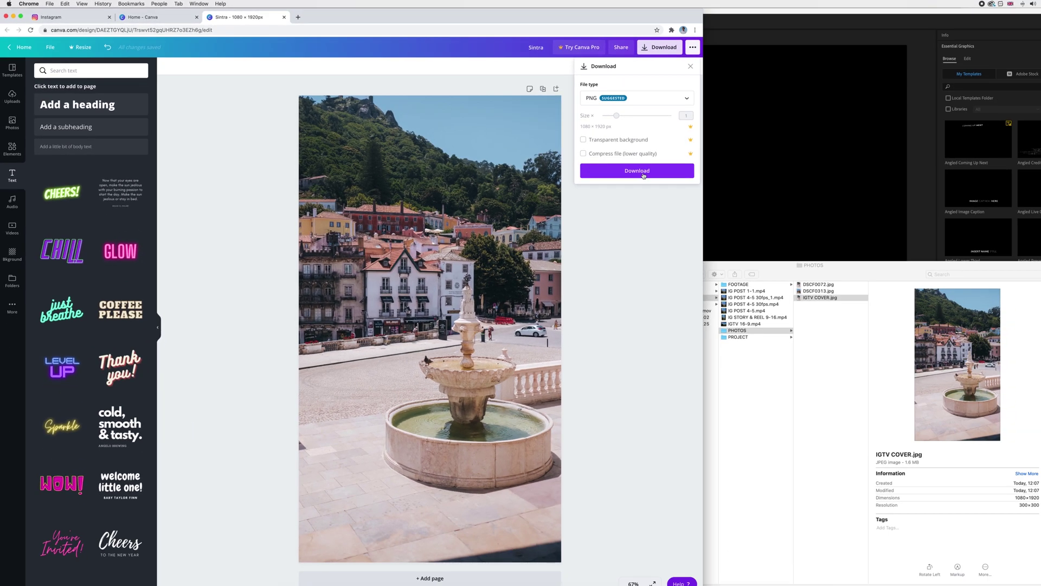
left_click(643, 175)
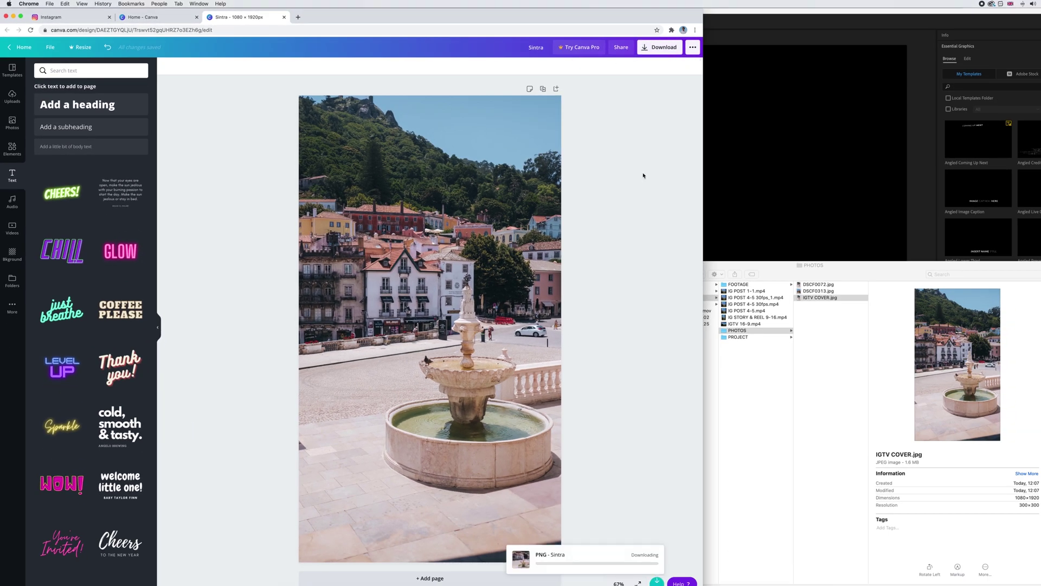
left_click(813, 304)
key("space")
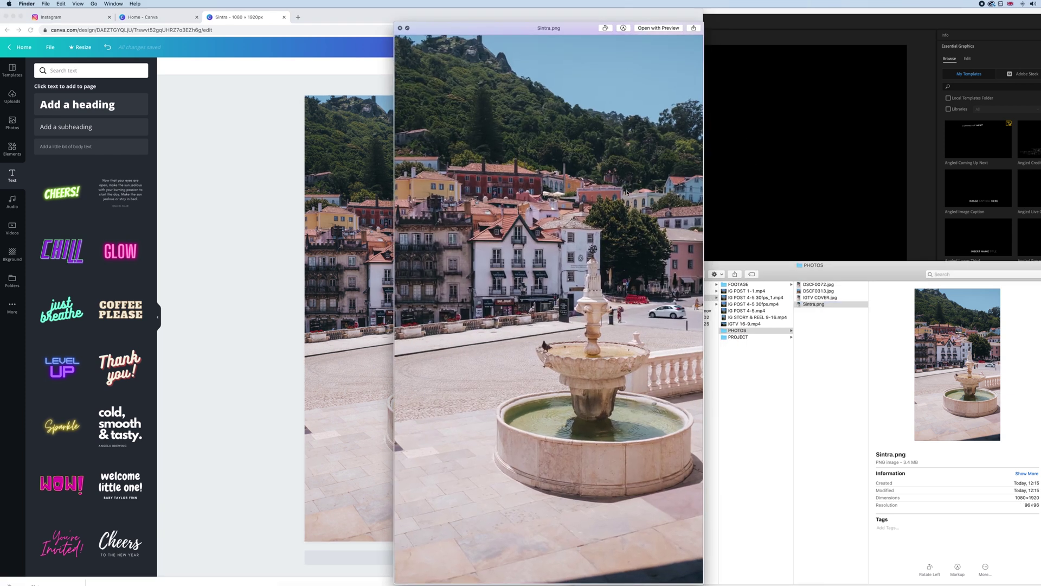
key("space")
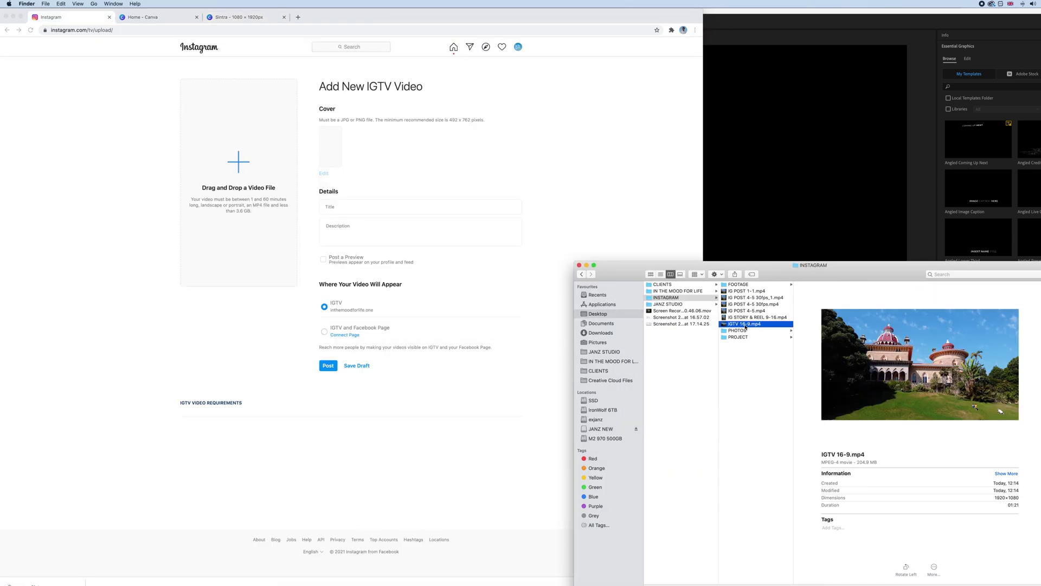
Step: Preview IGTV 16-9.mp4 and add it as the video file of the new IGTV post on Instagram
key("space")
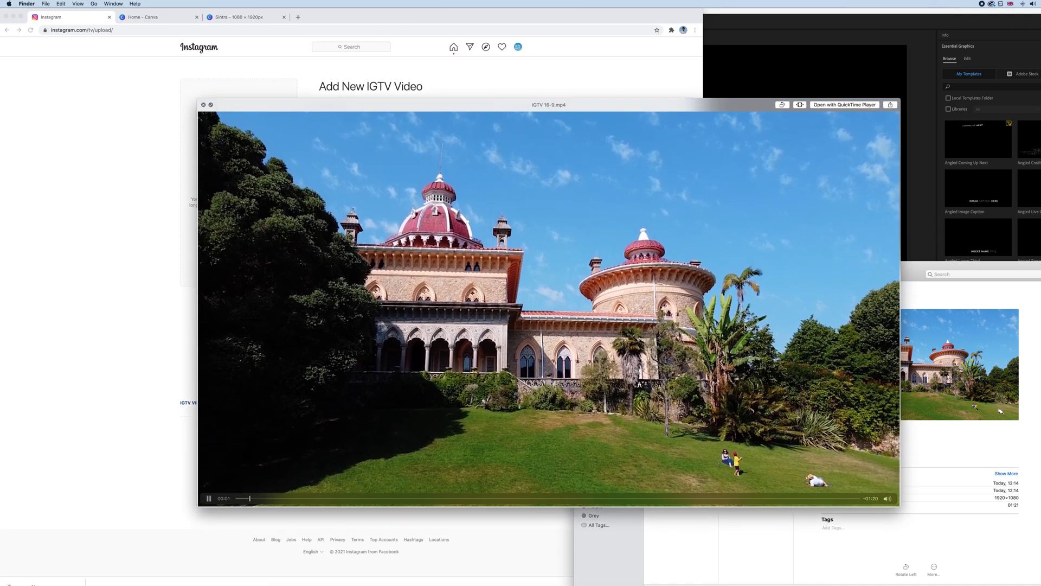
key("space")
left_click_drag(746, 325, 235, 163)
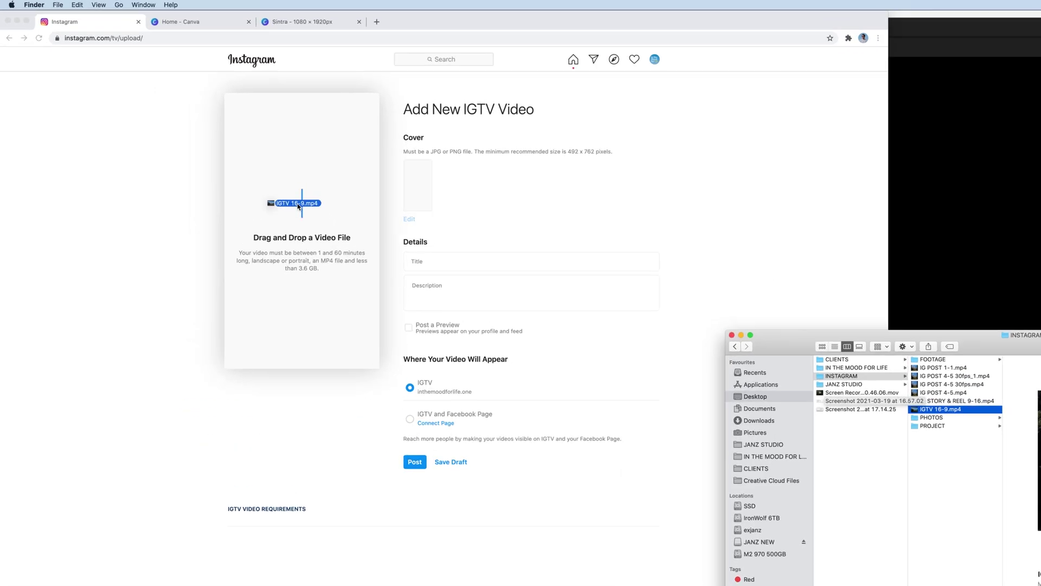
left_click_drag(297, 206, 297, 204)
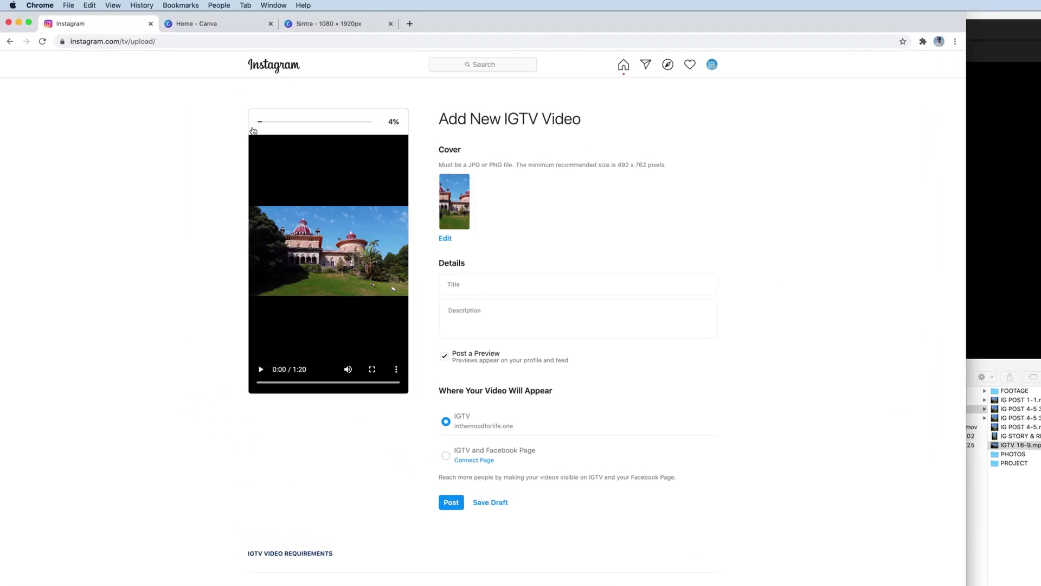
Step: Replace the IGTV video's cover with IGTV COVER.jpg from the PHOTOS folder and toggle the Post a Preview option twice
left_click(446, 238)
left_click(508, 92)
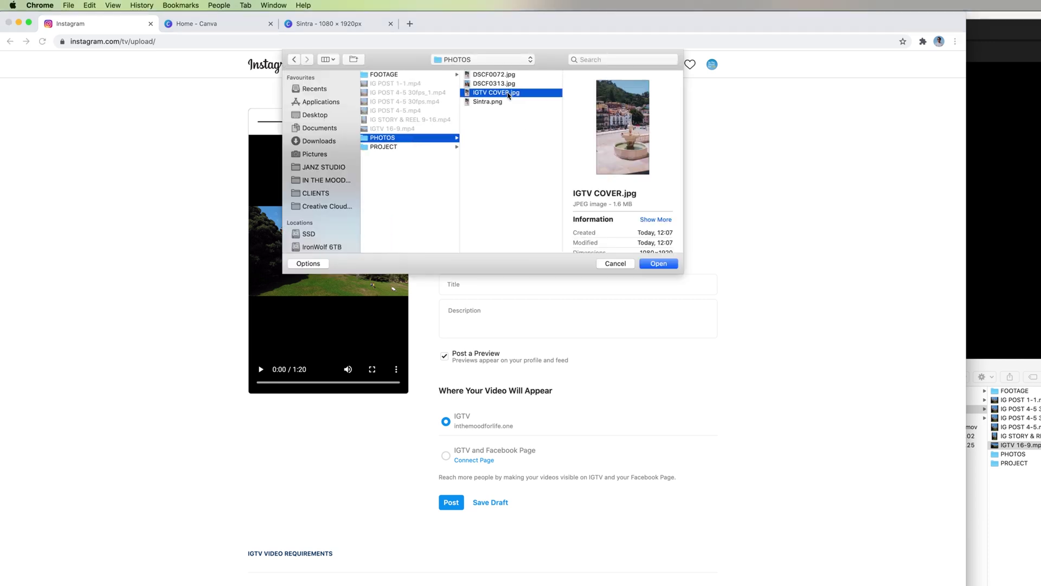
left_click(658, 264)
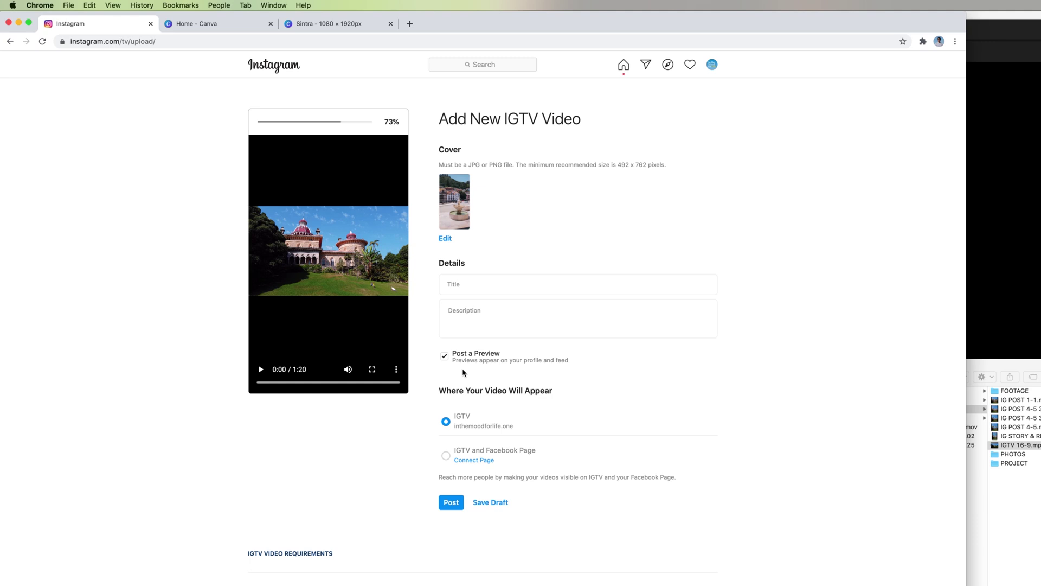
left_click(445, 358)
left_click(446, 358)
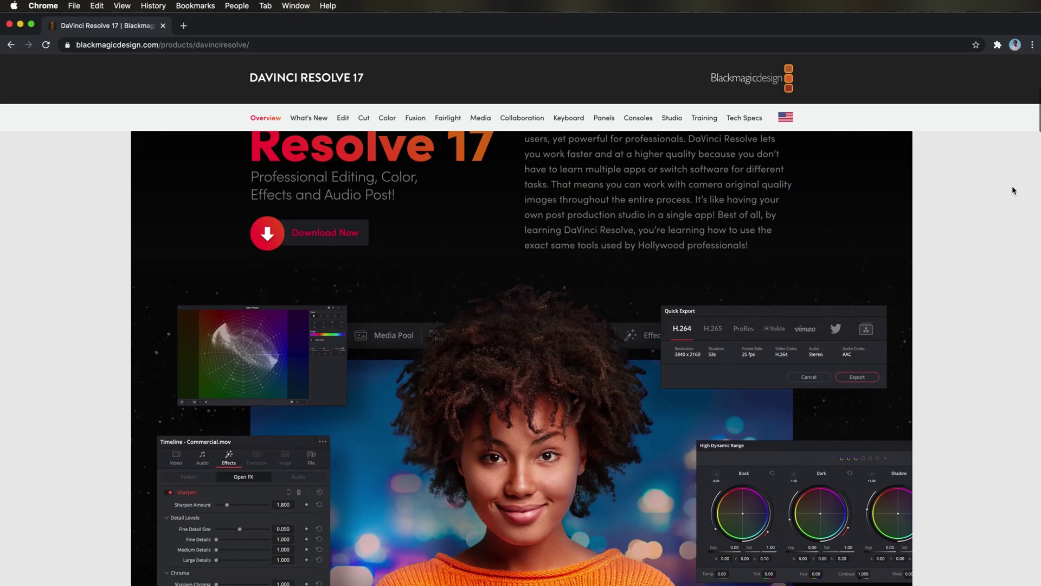
Step: Look through the DaVinci Resolve 17 overview page on the Blackmagic Design website and minimise the browser window
scroll(1009, 184, "down", 5)
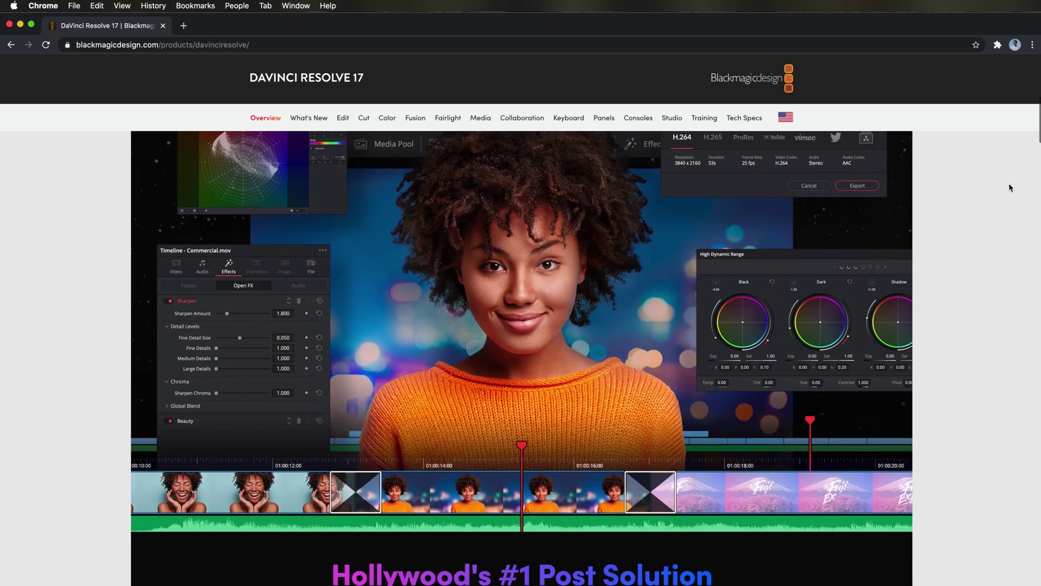
scroll(1008, 187, "down", 15)
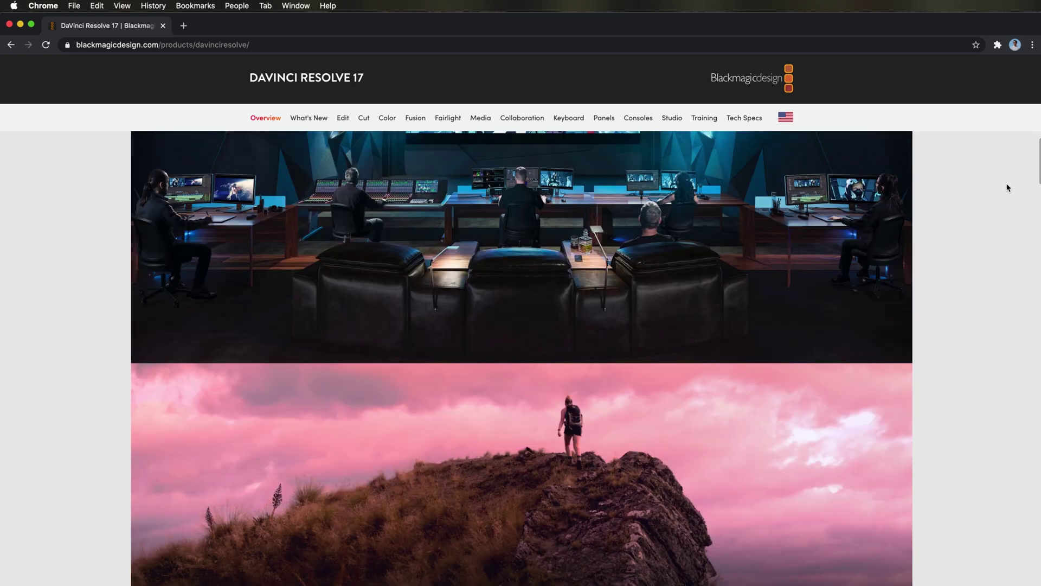
scroll(1007, 188, "down", 8)
scroll(1007, 188, "down", 5)
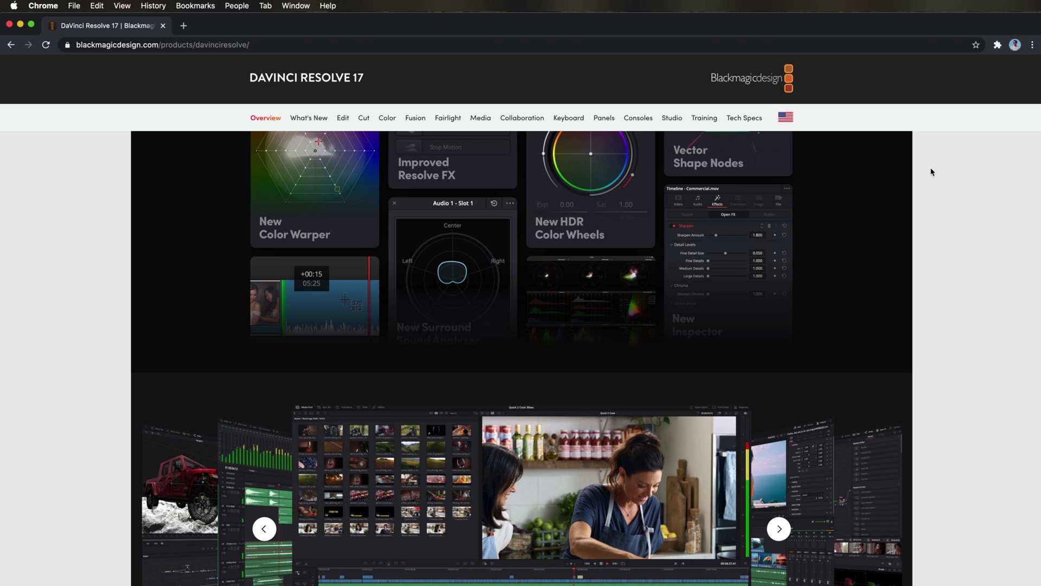
left_click(21, 25)
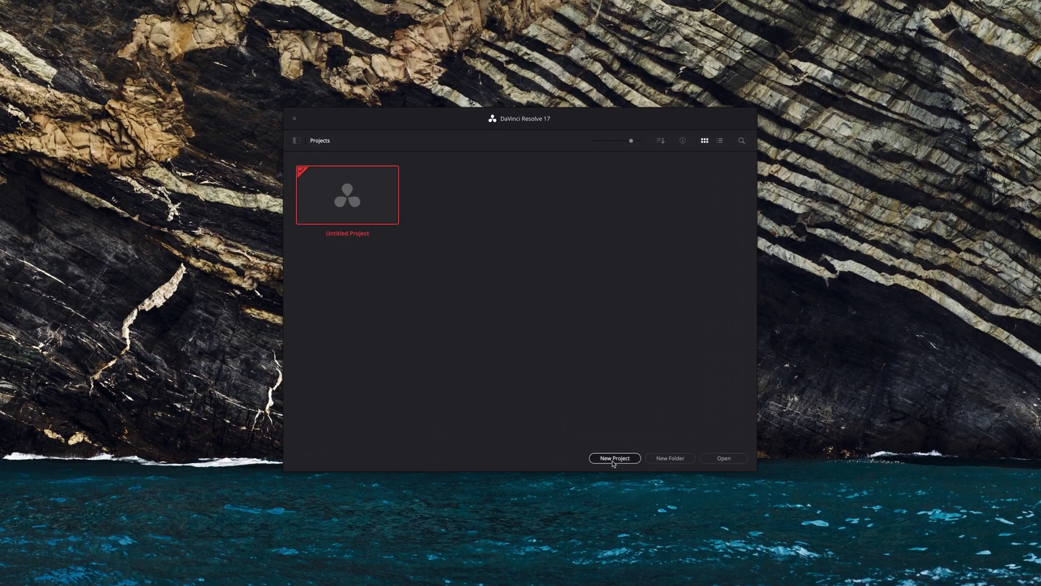
Step: Create a new DaVinci Resolve project named IG POST and switch to its Media page
left_click(615, 458)
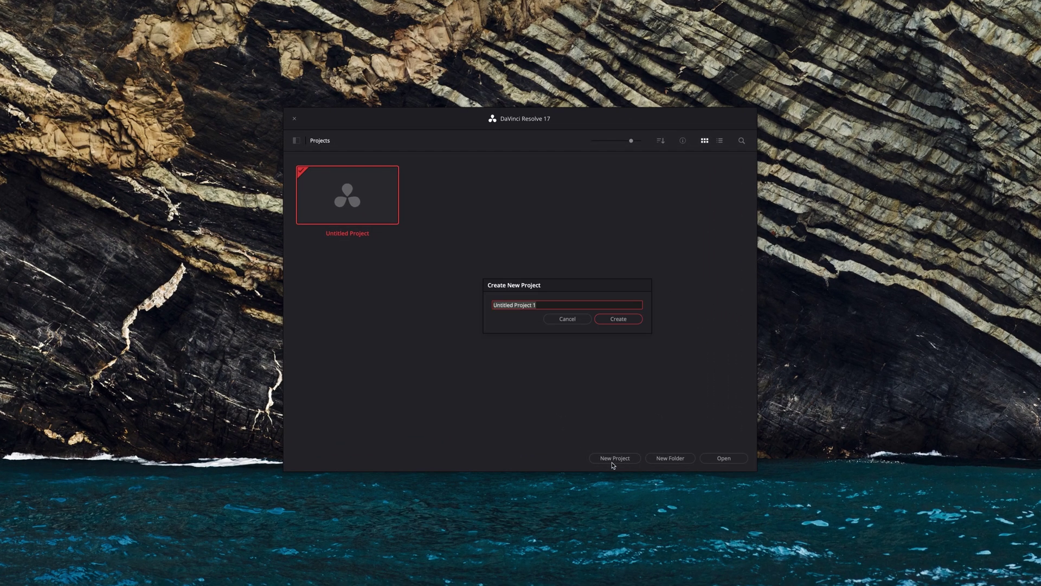
type("IG POST")
left_click(619, 319)
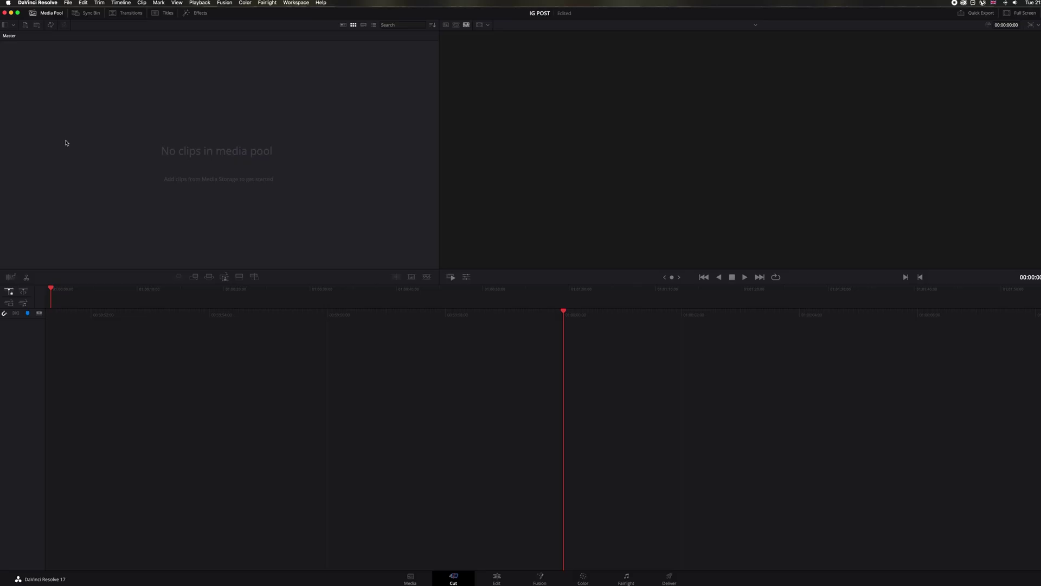
left_click(410, 578)
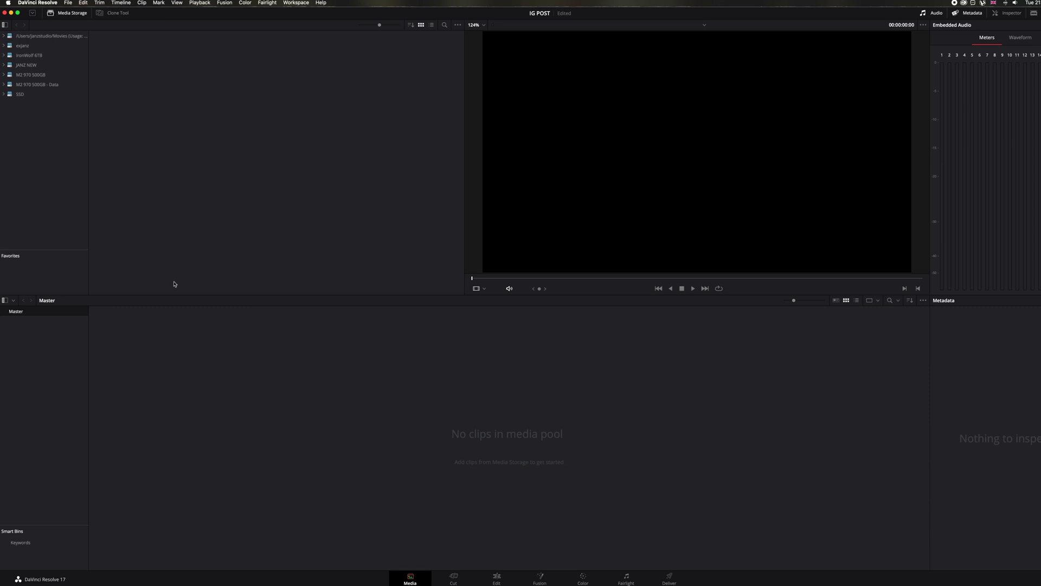
Step: In the project settings, enter a custom 4:5 timeline resolution, choose a different timeline frame rate and save the settings
left_click(73, 3)
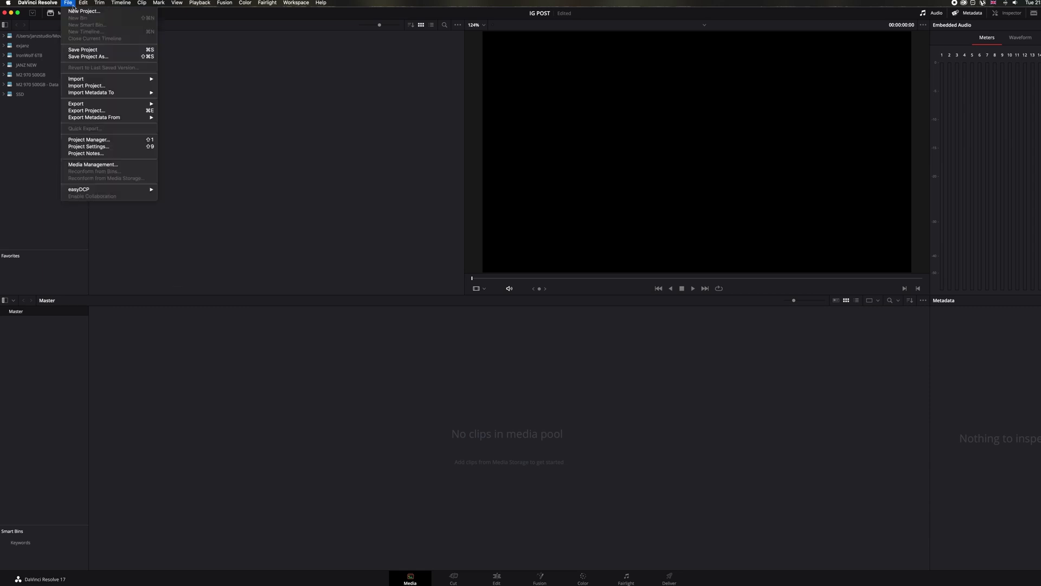
left_click(107, 148)
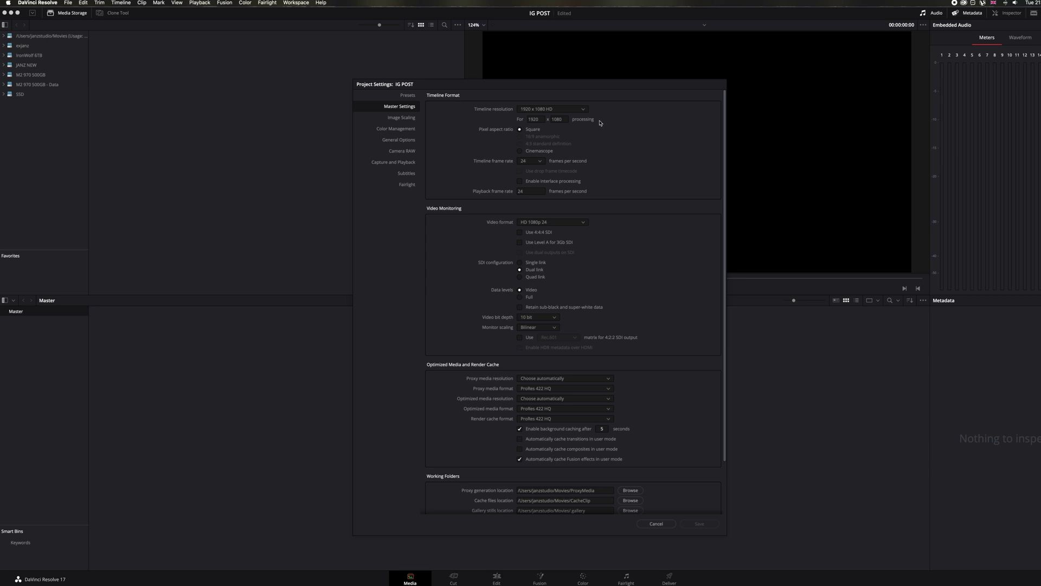
left_click(538, 119)
type("120")
key("Tab")
type("1")
key("Return")
left_click(540, 162)
left_click(524, 202)
left_click(699, 524)
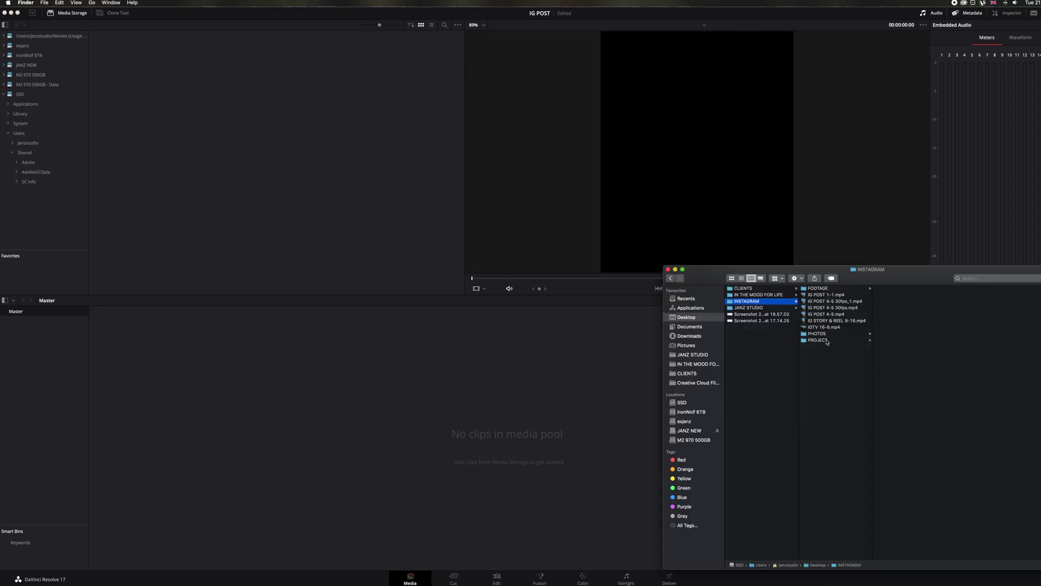
Step: Import all six video clips from the INSTAGRAM project's FOOTAGE folder into the media pool
left_click(835, 290)
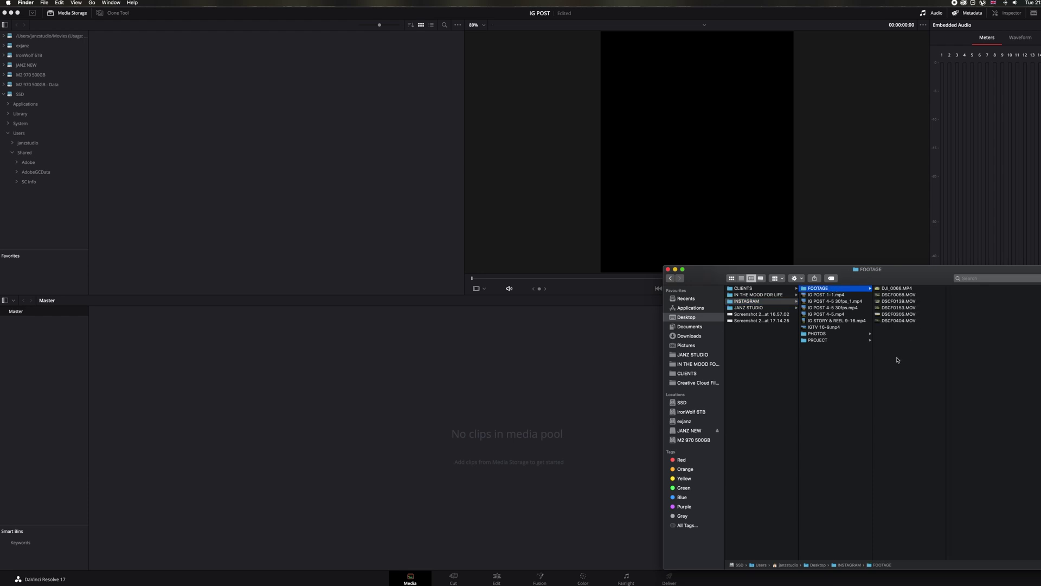
left_click_drag(897, 359, 879, 235)
left_click_drag(883, 295, 185, 138)
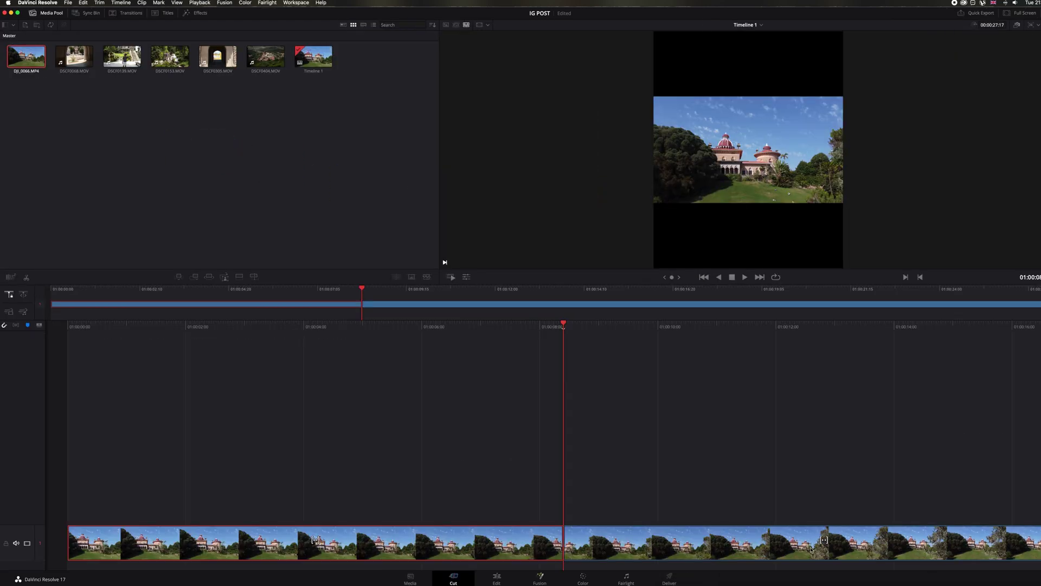
Step: Delete the part of the DJI_0066.MP4 clip that follows the cut at the playhead
left_click(592, 543)
key("BackSpace")
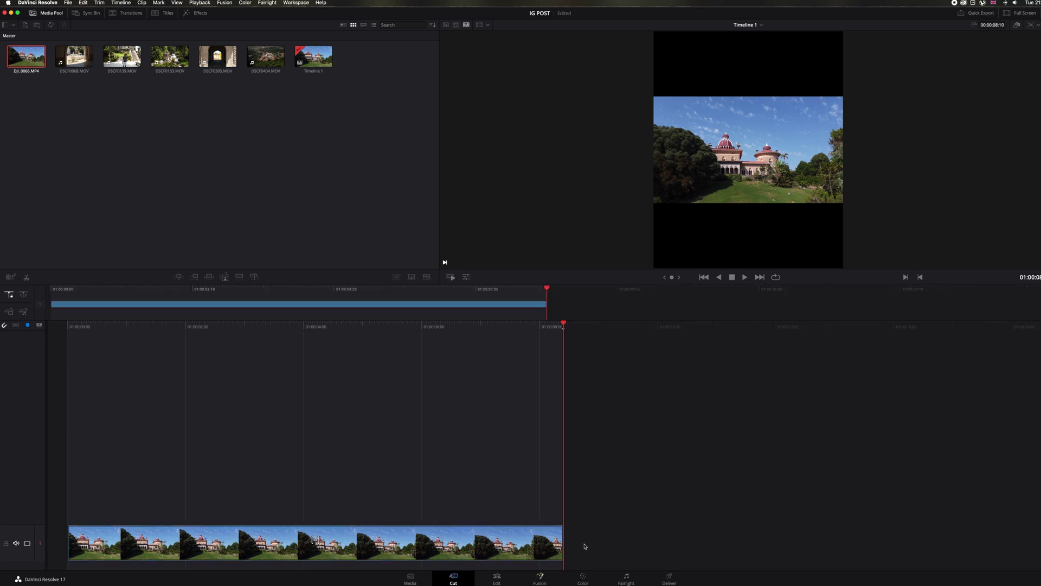
Step: On the Edit page, line up all six clips in the timeline and trim the last one, DSCF0404.MOV, to end at about 01:00:22:09
left_click(496, 577)
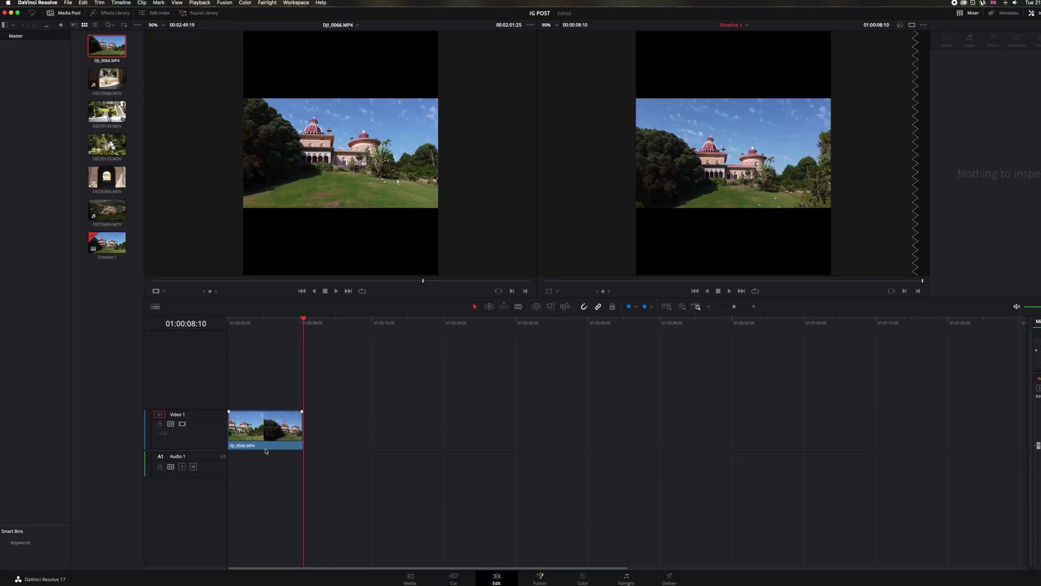
left_click_drag(384, 325, 430, 322)
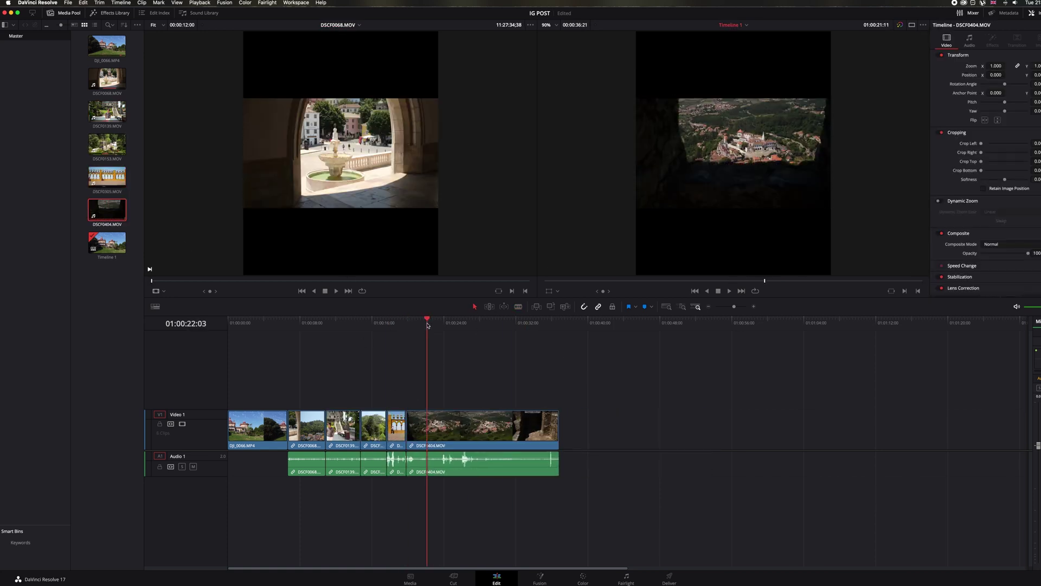
left_click_drag(428, 322, 473, 323)
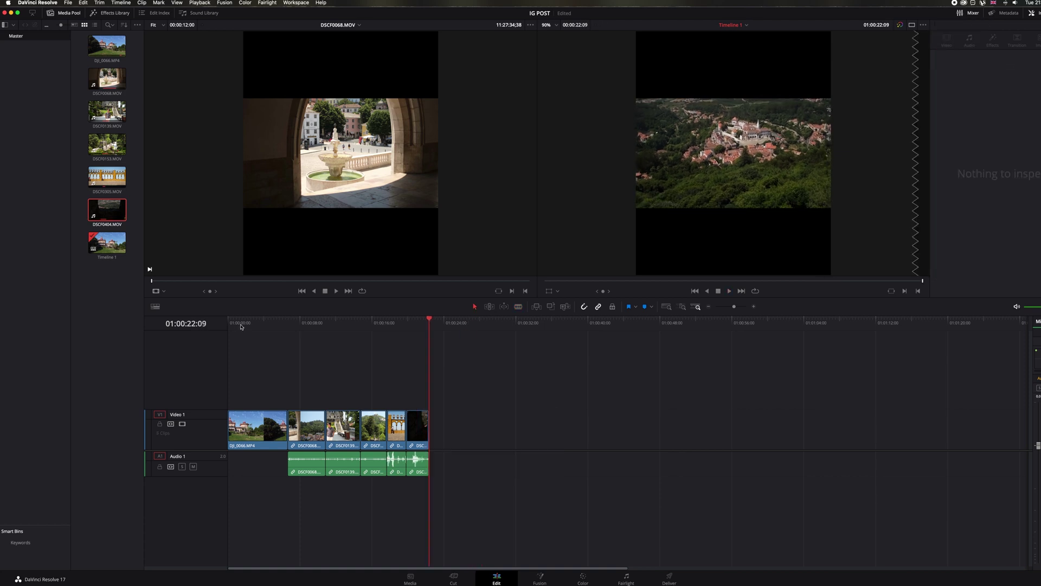
Step: Mark an in point at the timeline start and an out point at the end of the last clip
left_click(242, 325)
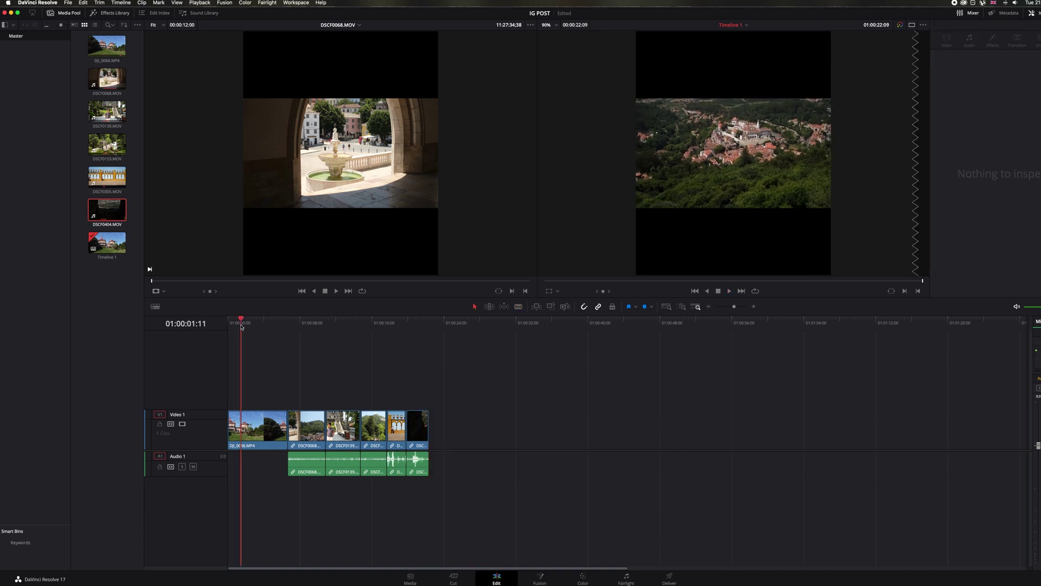
left_click_drag(242, 325, 181, 341)
key("i")
left_click_drag(421, 324, 178, 336)
key("o")
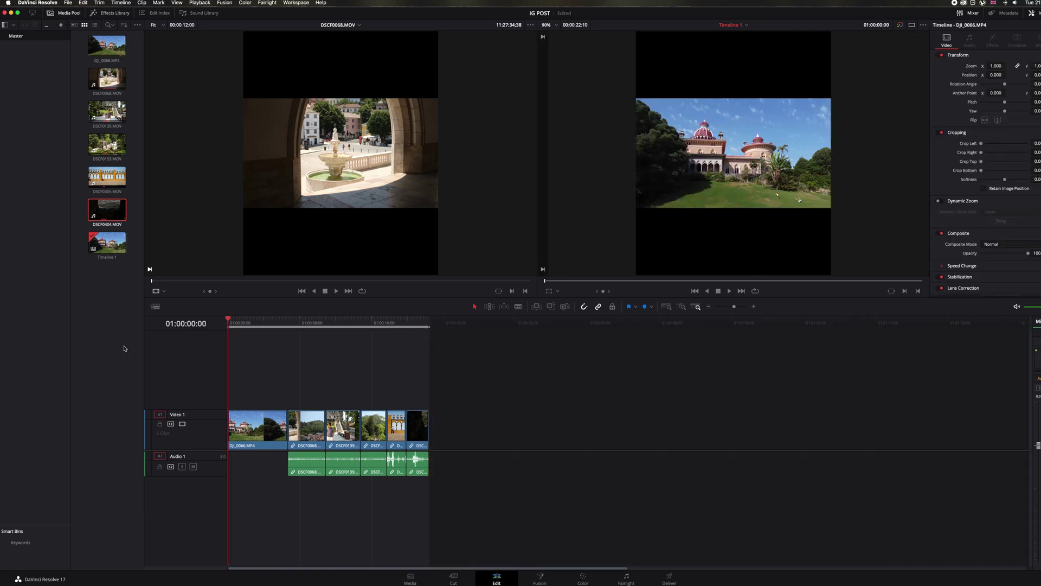
Step: Fill the 4:5 frame by zooming DJI_0066.MP4 to 2.260 with X position 51 and DSCF0068.MOV to about 2.24, adjusting its position
left_click(251, 323)
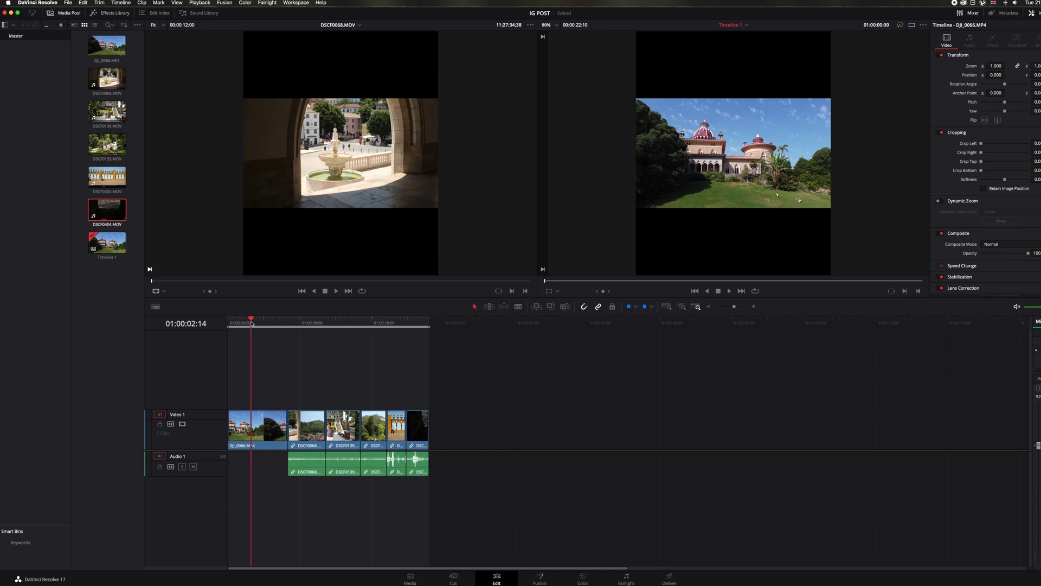
left_click(255, 420)
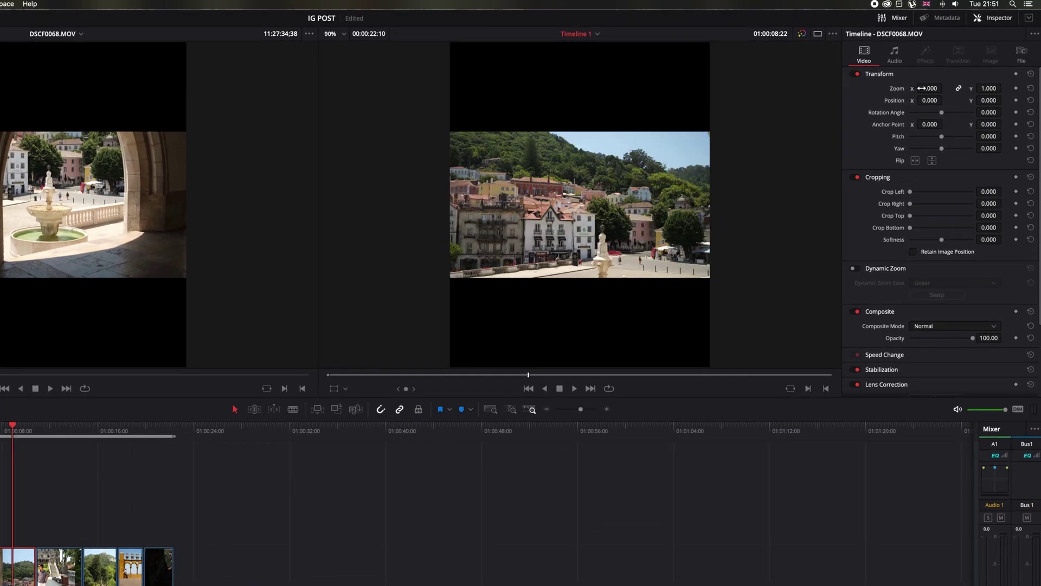
left_click_drag(920, 88, 947, 87)
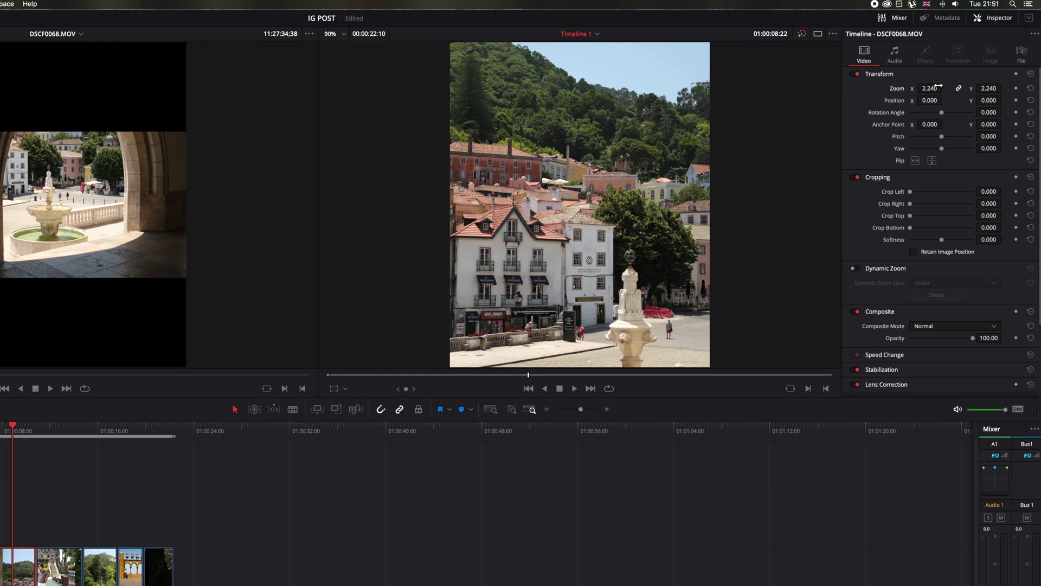
mouse_move(937, 87)
left_mouse_down()
mouse_move(929, 88)
mouse_move(948, 88)
mouse_move(949, 100)
left_mouse_up()
Step: Zoom and reposition the remaining timeline clips, from DSCF0139.MOV through DSCF0404.MOV, so each fills the 4:5 frame
left_click(58, 431)
left_click(59, 567)
left_click(26, 433)
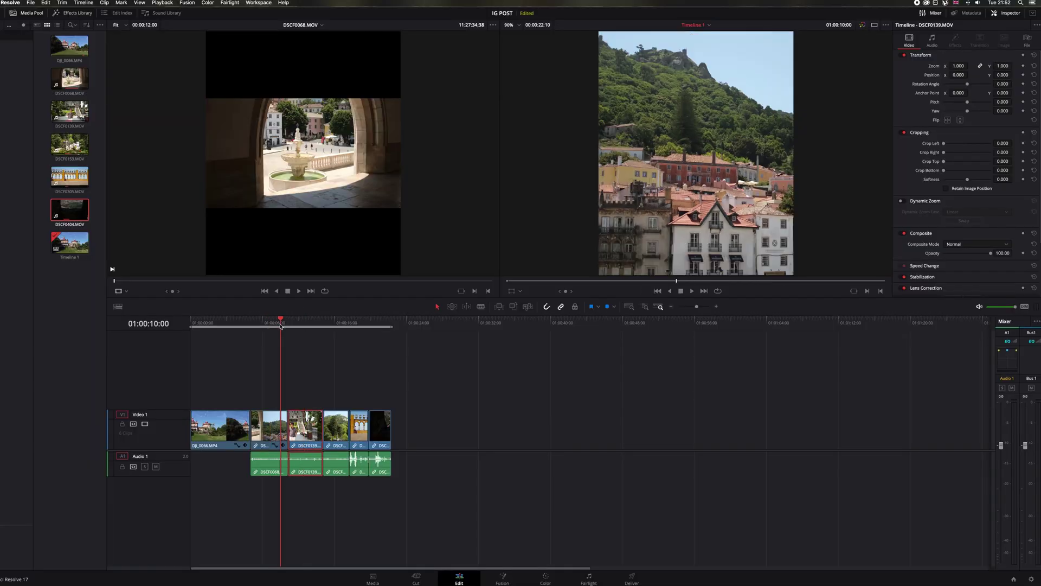
left_click_drag(281, 325, 356, 324)
left_click(376, 325)
left_click(380, 427)
left_click_drag(958, 65, 976, 66)
left_click_drag(958, 75, 951, 75)
left_click(191, 324)
left_click(69, 210)
left_click(32, 2)
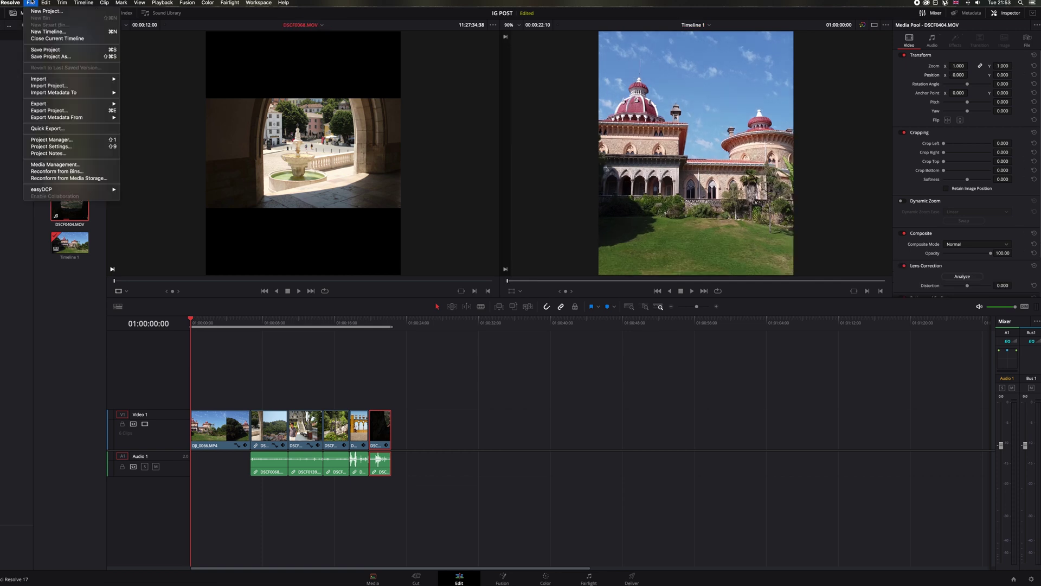
left_click(379, 344)
left_click(219, 341)
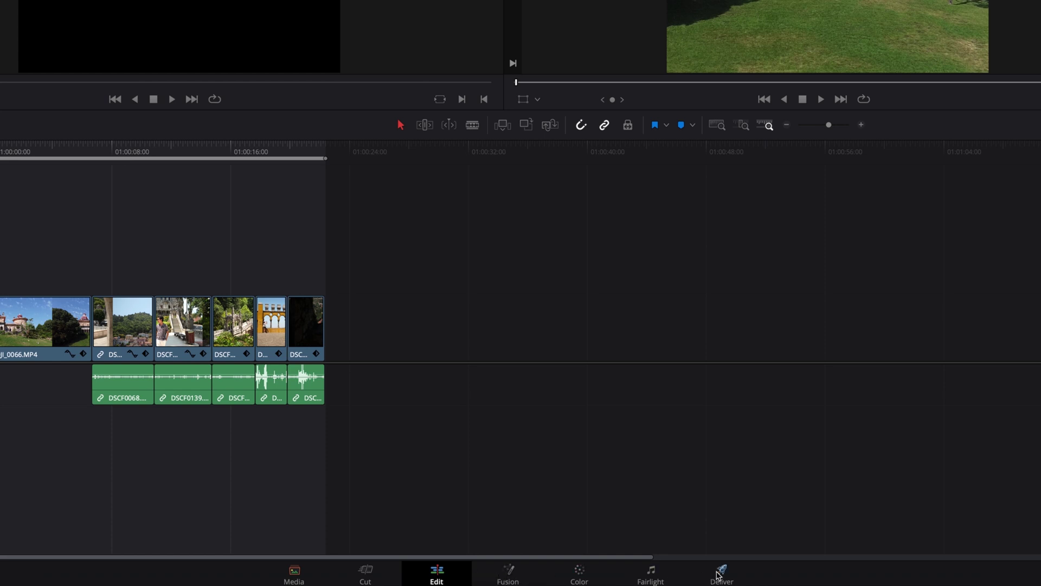
Step: On the Deliver page, render the timeline with the YouTube 1080p preset as IG POST 45 into the INSTAGRAM project's RENDERS folder
left_click(724, 575)
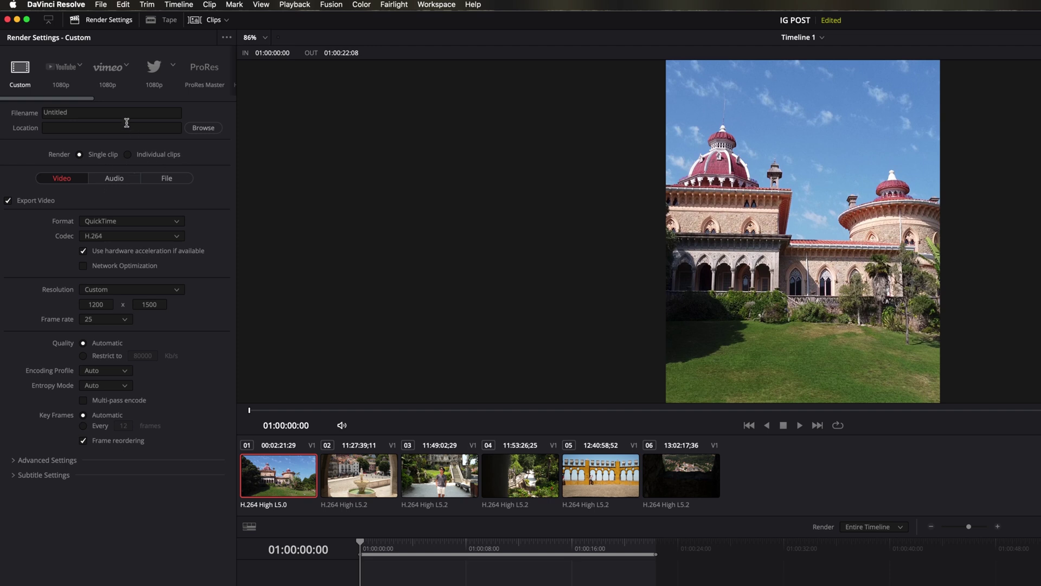
left_click(81, 80)
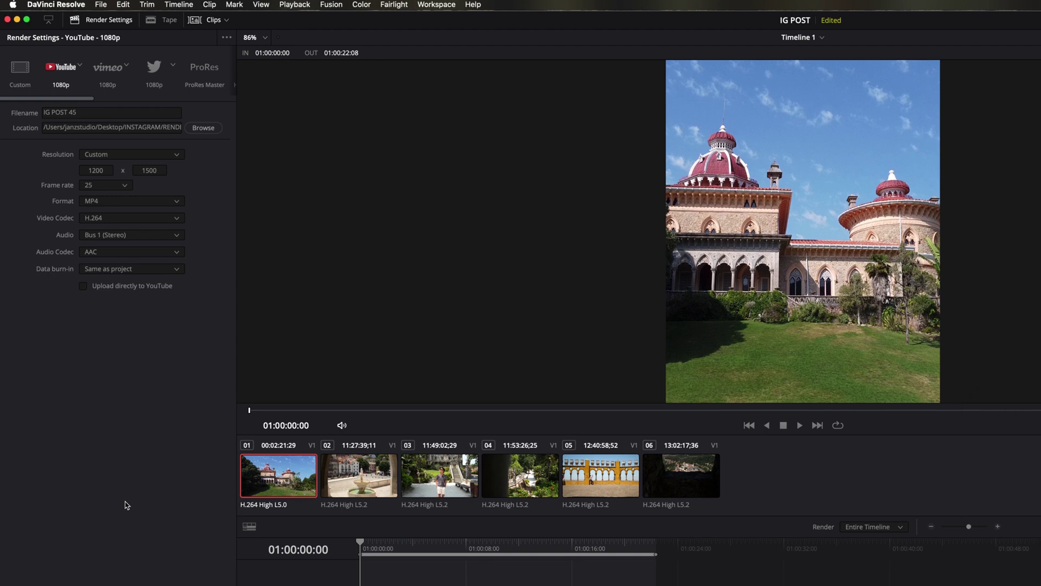
Step: Switch to custom render settings, name the output IG POST 4x5 and save it to the INSTAGRAM project's RENDERS folder
left_click(19, 67)
double_click(81, 113)
type("IG POST")
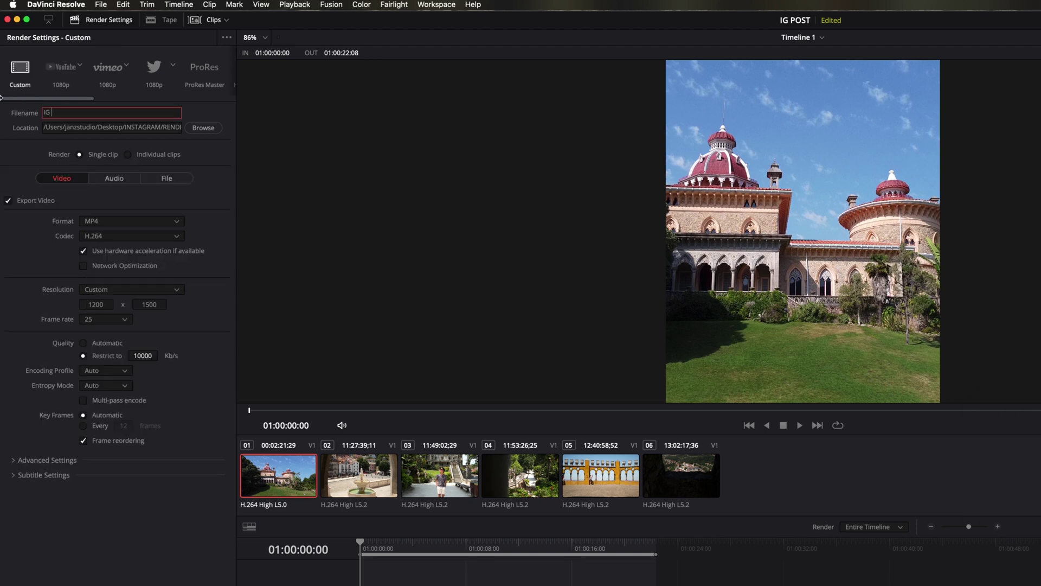
type(" 4x5")
left_click(194, 128)
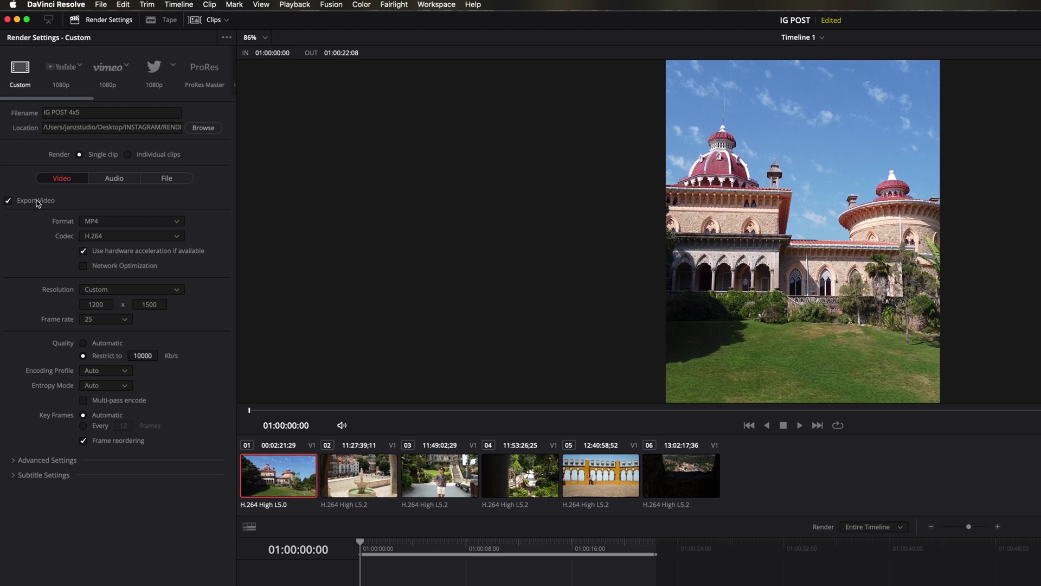
Step: Choose MP4 as the render format and restrict the quality to 20000 Kb/s
left_click(178, 220)
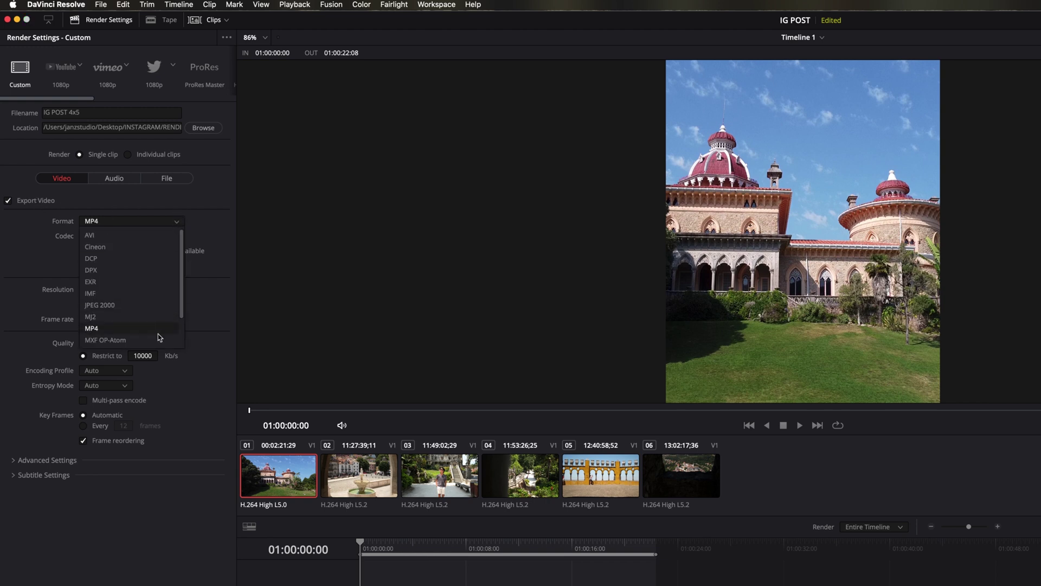
left_click(161, 329)
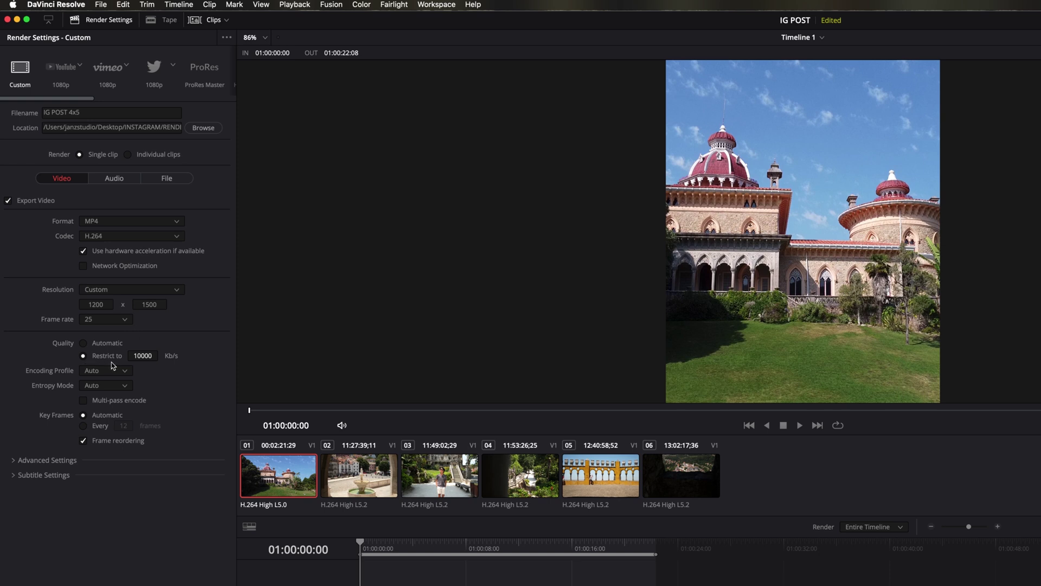
double_click(141, 357)
type("20000")
Step: Set the encoding profile to High and the entropy mode to Auto
left_click(125, 371)
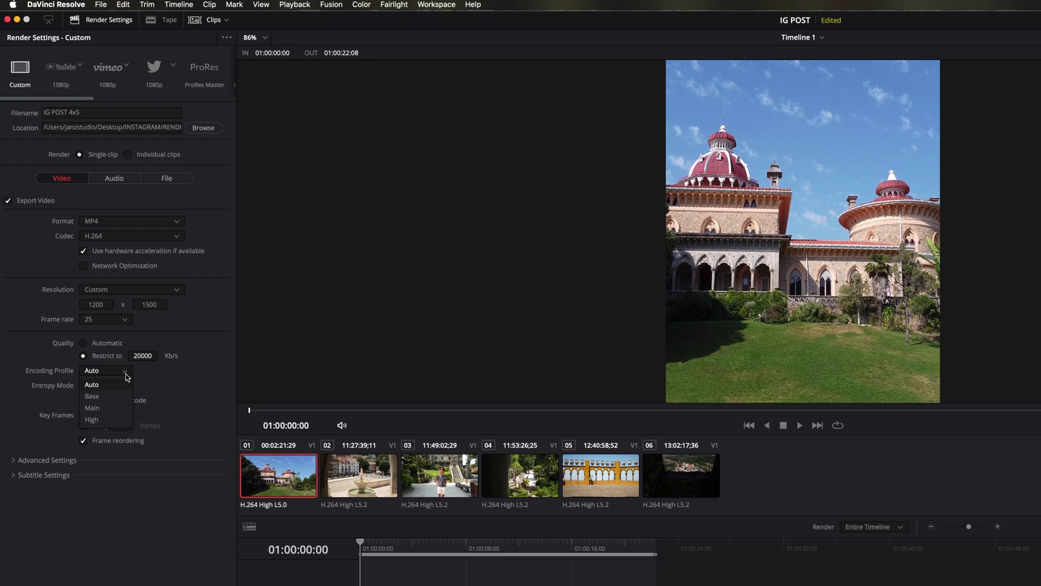
left_click(119, 419)
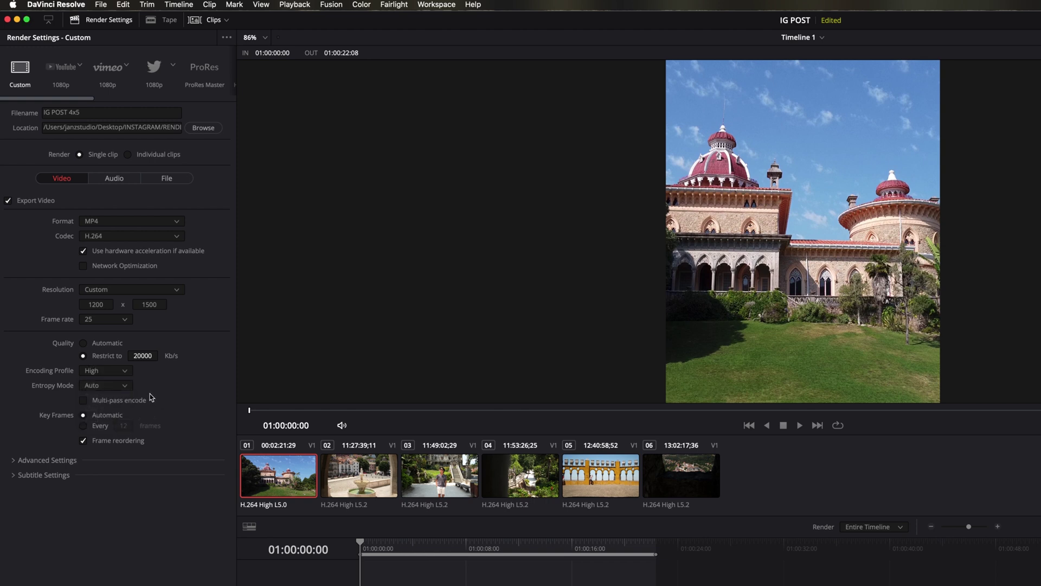
left_click(127, 385)
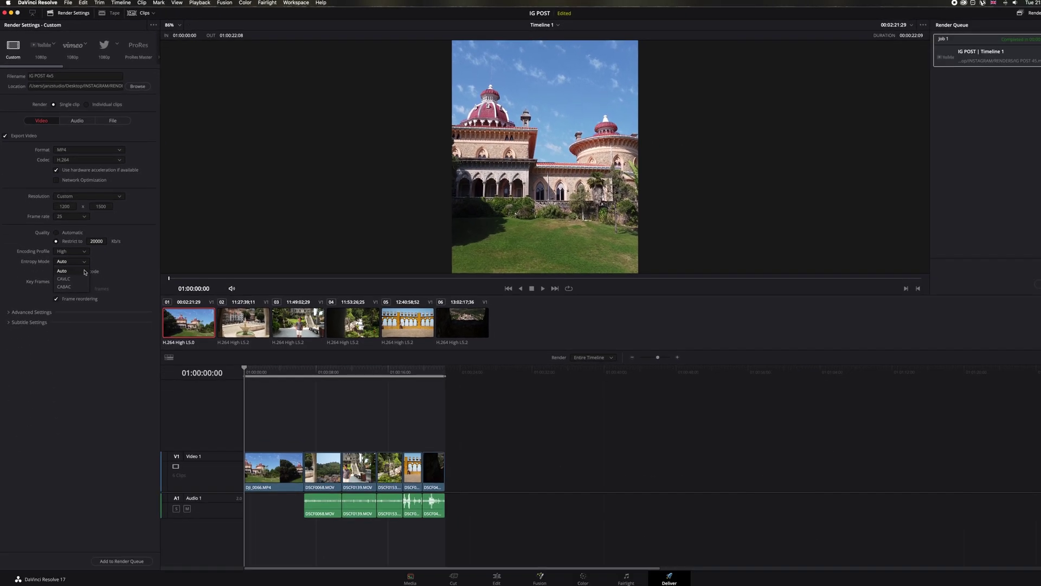
left_click(85, 272)
Step: Queue and render the IG POST 4x5 job, and open the finished video in QuickTime Player with its movie information
left_click(135, 560)
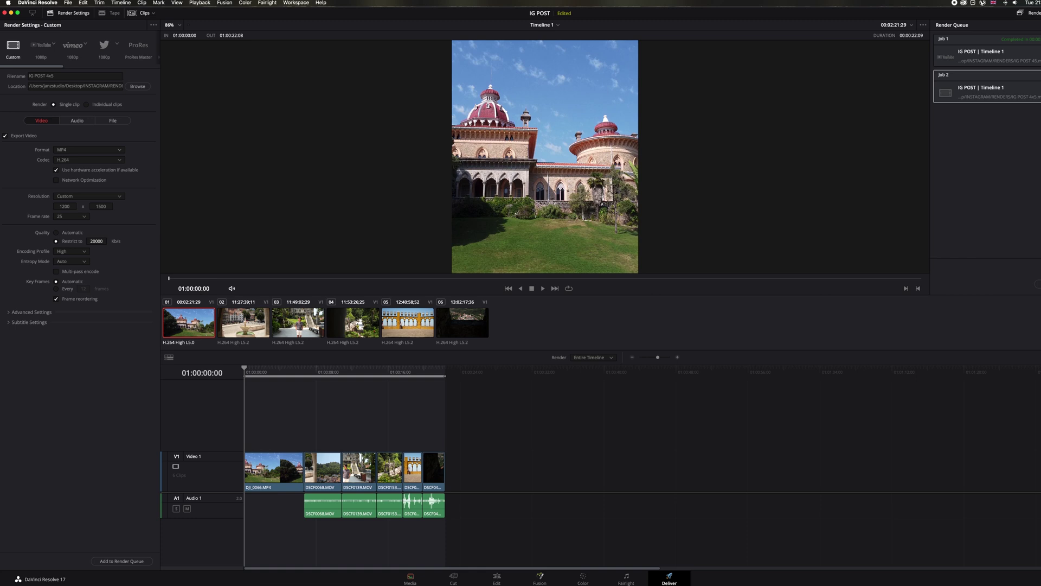
left_click(1037, 283)
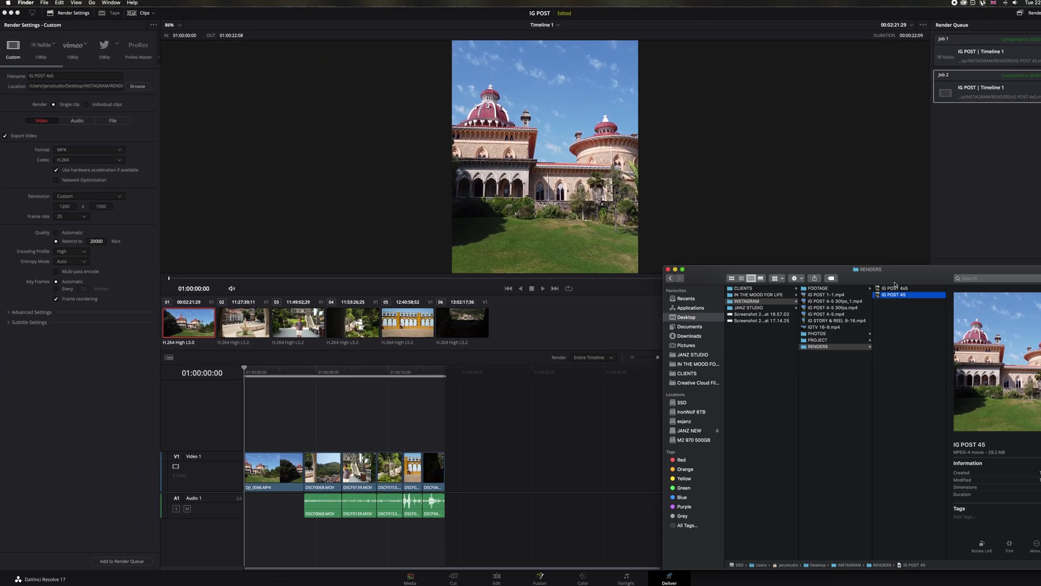
double_click(893, 288)
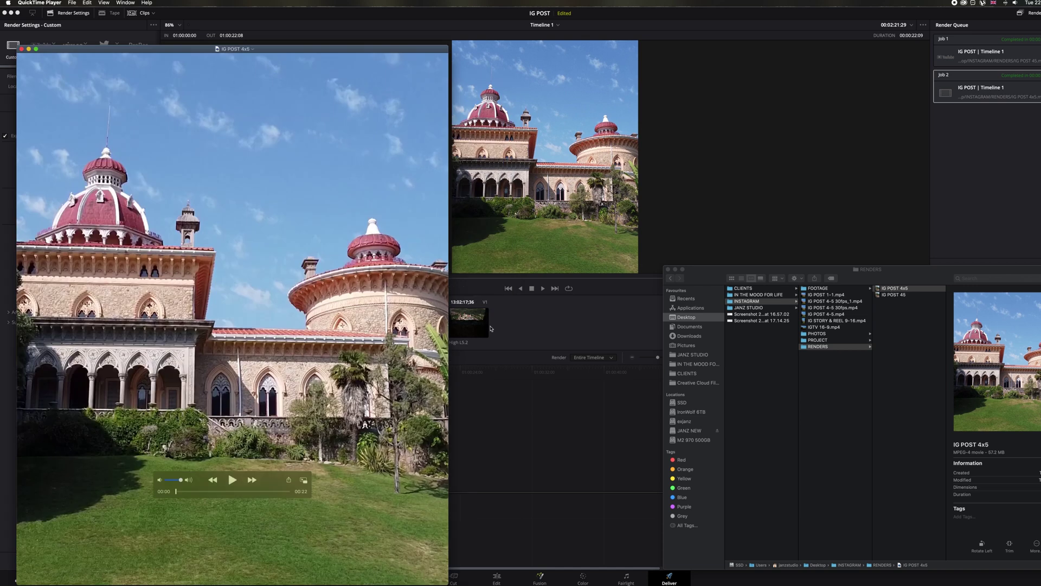
key("super+i")
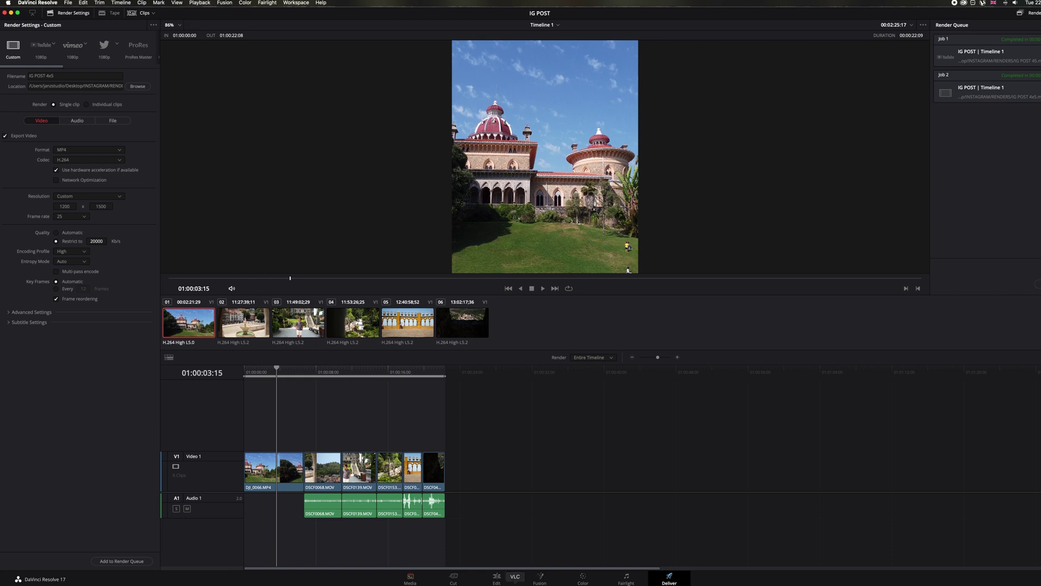
Step: Return to the Edit page and save the project's timeline resolution as a square 1200 x 1200
left_click(488, 579)
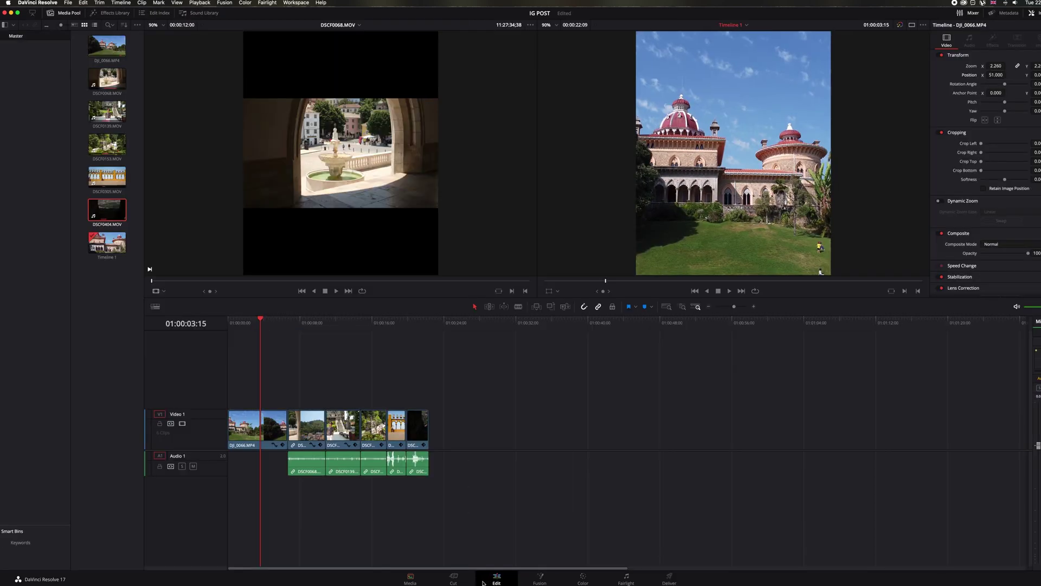
left_click(69, 3)
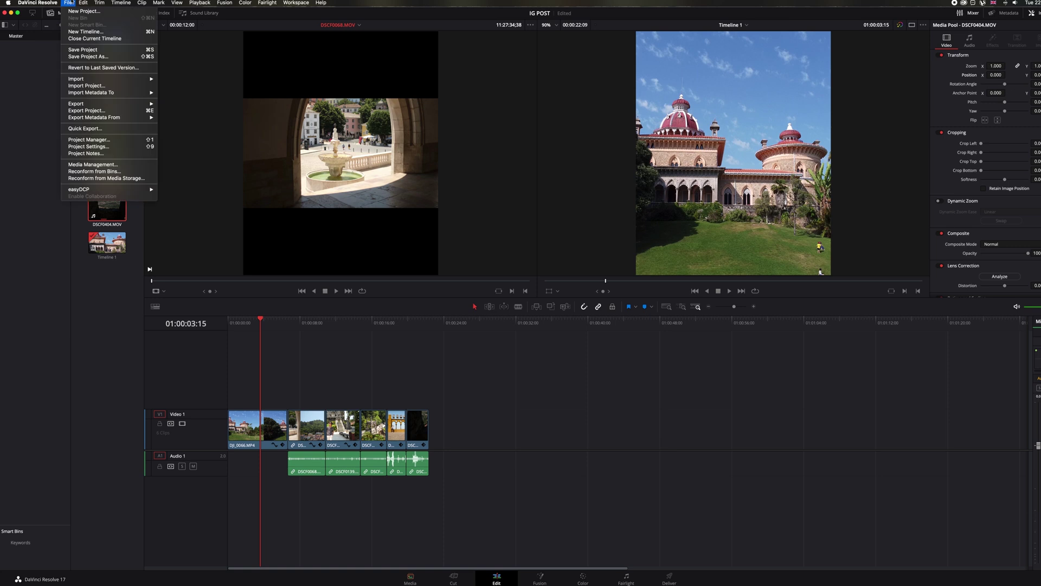
left_click(89, 146)
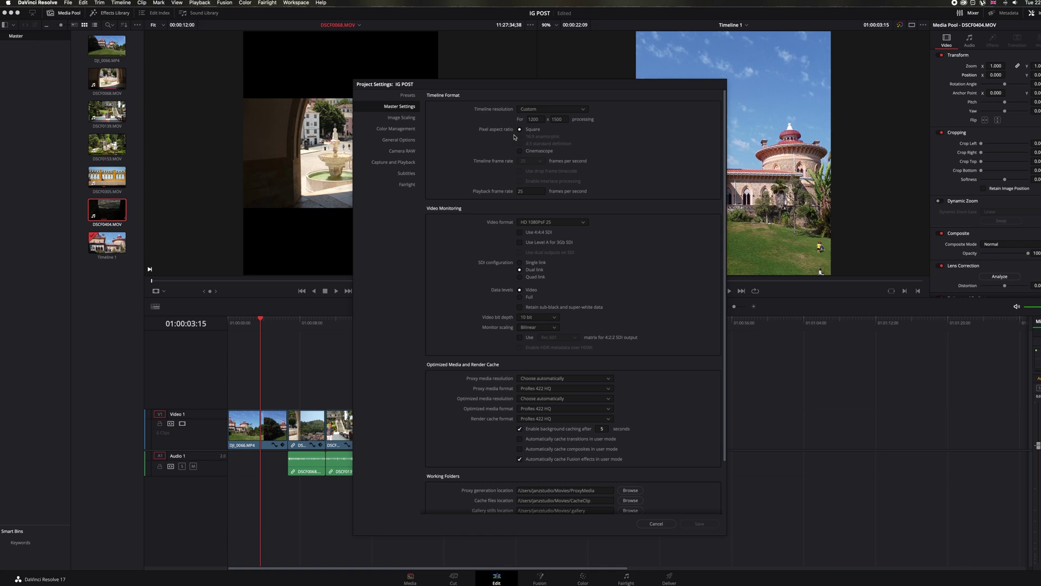
left_click(529, 119)
key("Tab")
type("1200")
left_click(702, 524)
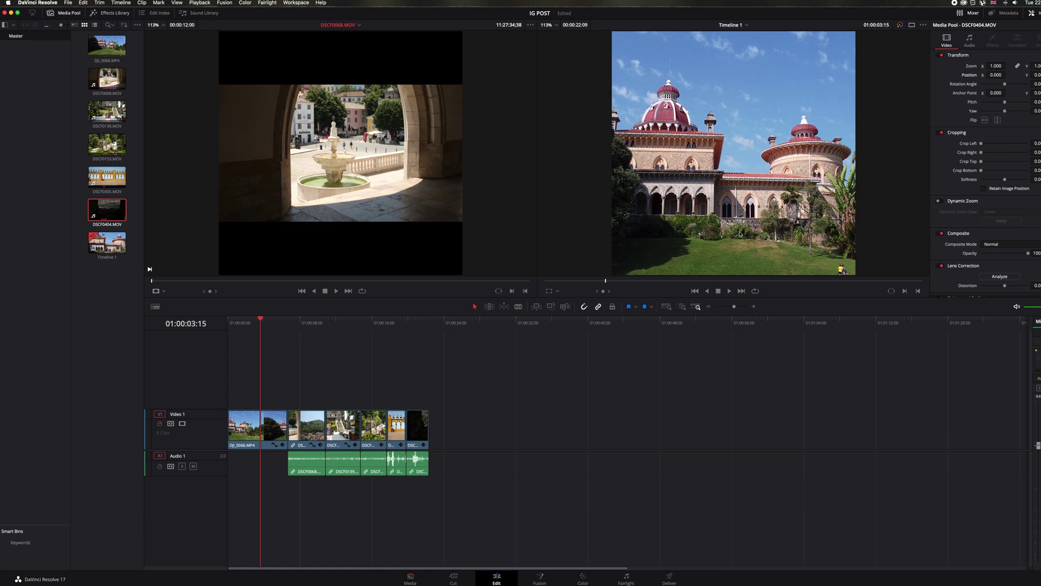
Step: Refit the clips to the square frame, zooming DJI_0066.MP4 to 1.820 and DSCF0404.MOV to 1.810, and open the Deliver page
left_click(270, 327)
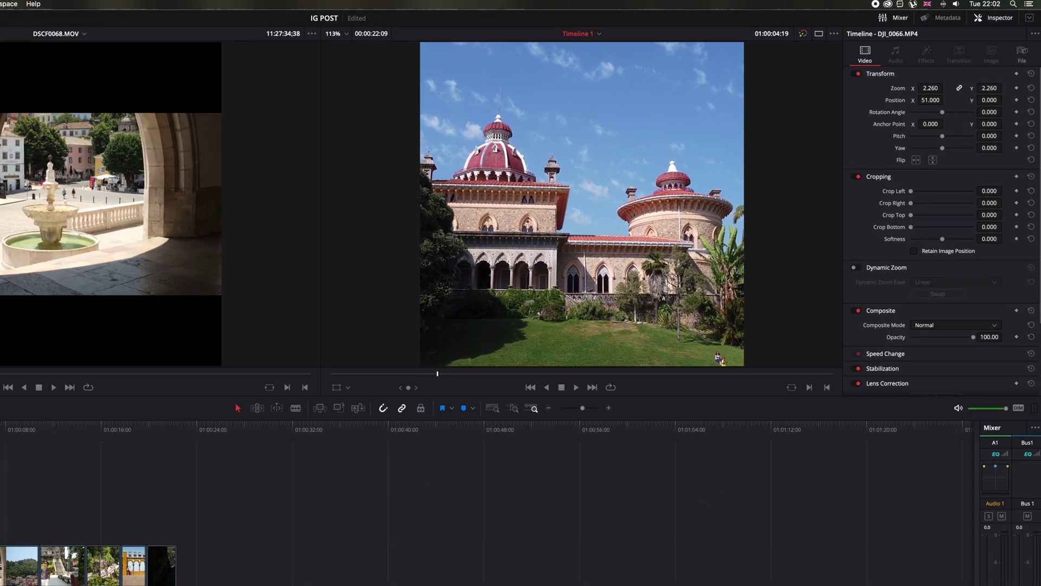
left_click_drag(932, 88, 907, 89)
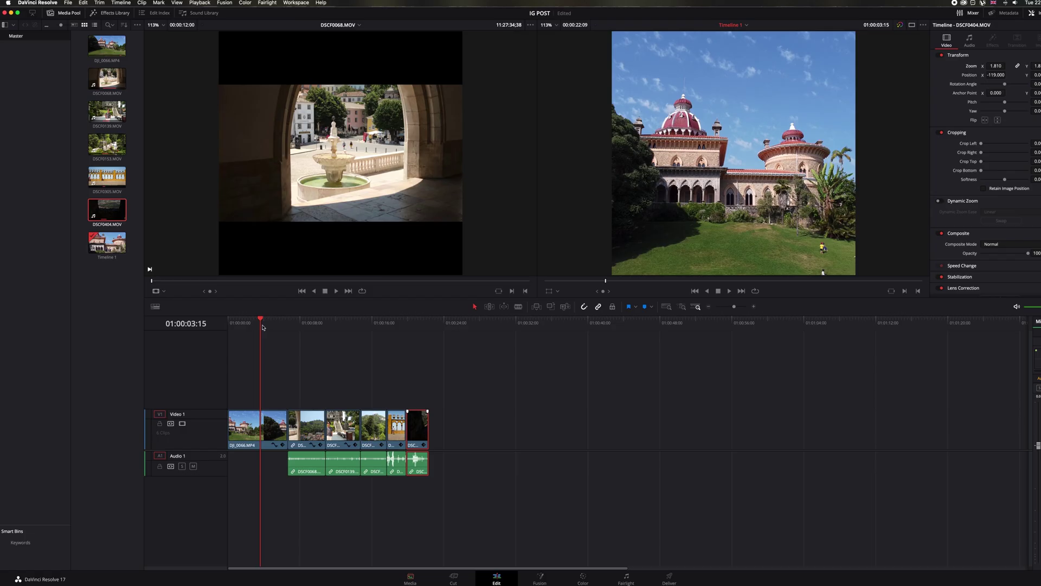
key("Home")
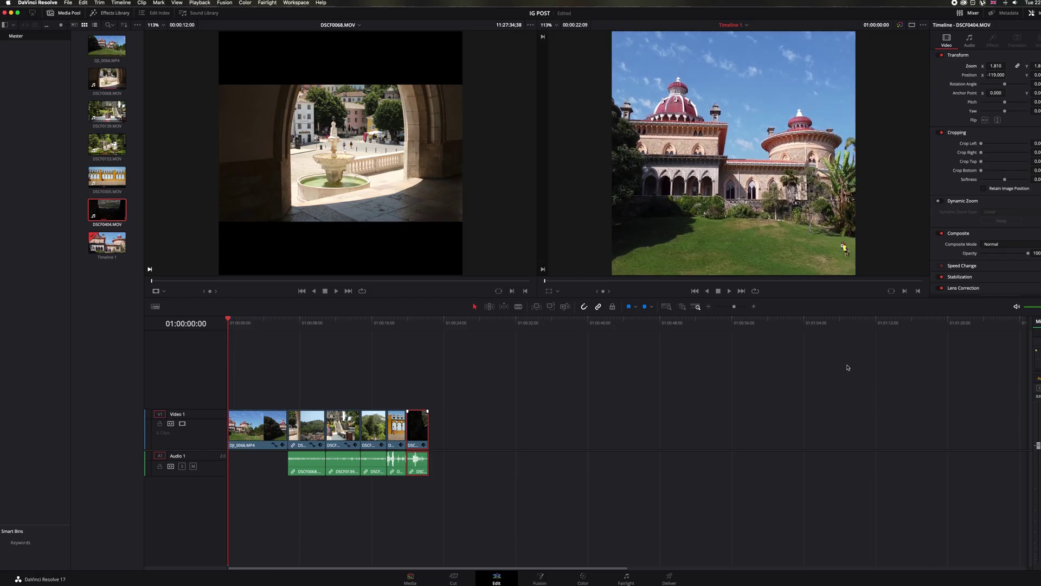
left_click(675, 581)
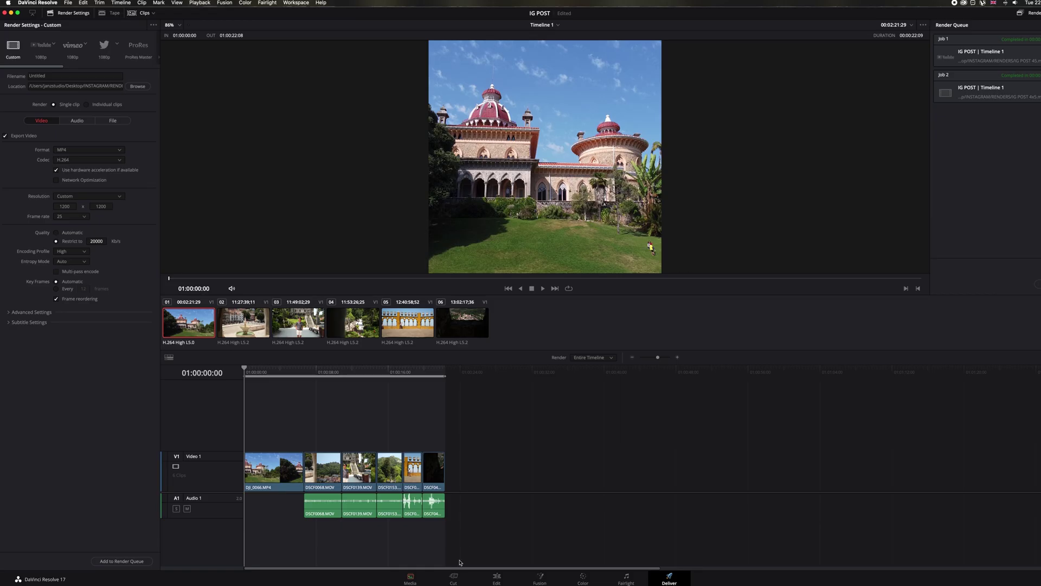
Step: Return to the Edit page and save the project's timeline resolution as a vertical 1080 x 1920
left_click(496, 578)
left_click(68, 3)
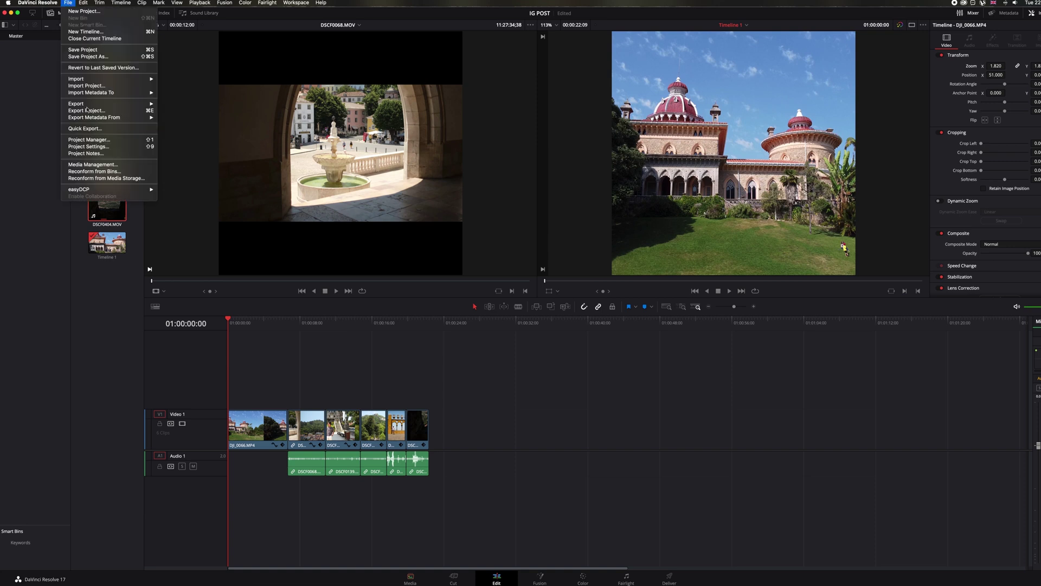
left_click(88, 146)
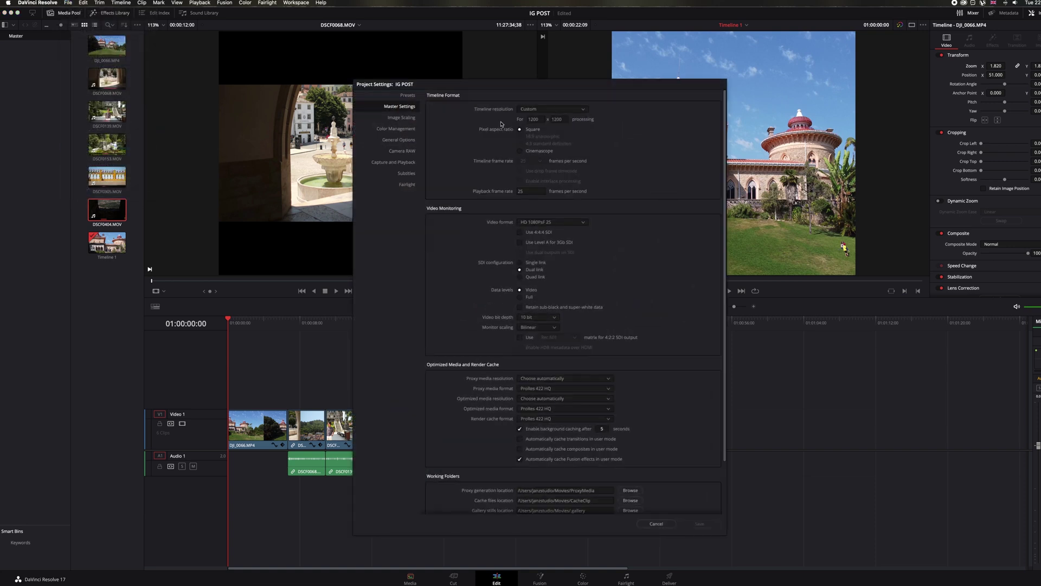
left_click_drag(539, 118, 508, 123)
type("1080")
key("Tab")
type("1920")
left_click(699, 523)
Step: Refit the clips to the vertical frame, zooming DJI_0066.MP4 to 3.270 and shifting DSCF0404.MOV to position X -164.100, and open the Deliver page
left_click(261, 322)
left_click(258, 427)
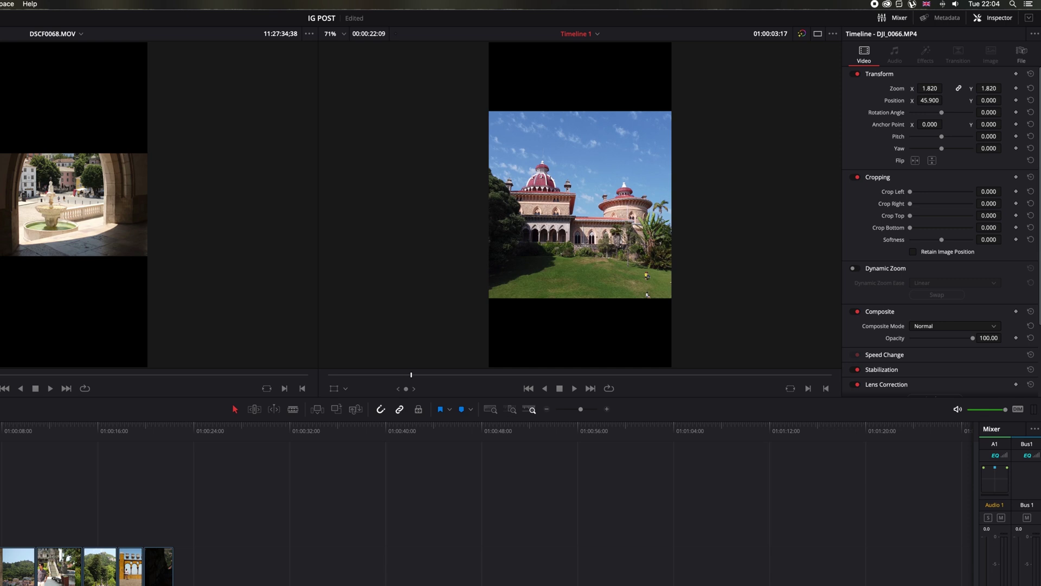
left_click_drag(931, 88, 945, 88)
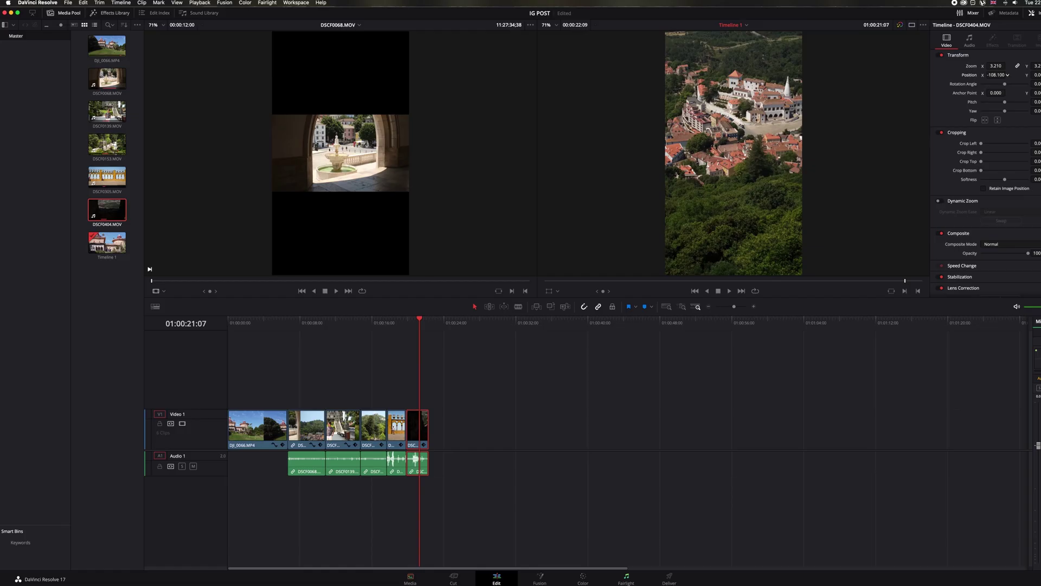
left_click_drag(991, 75, 994, 74)
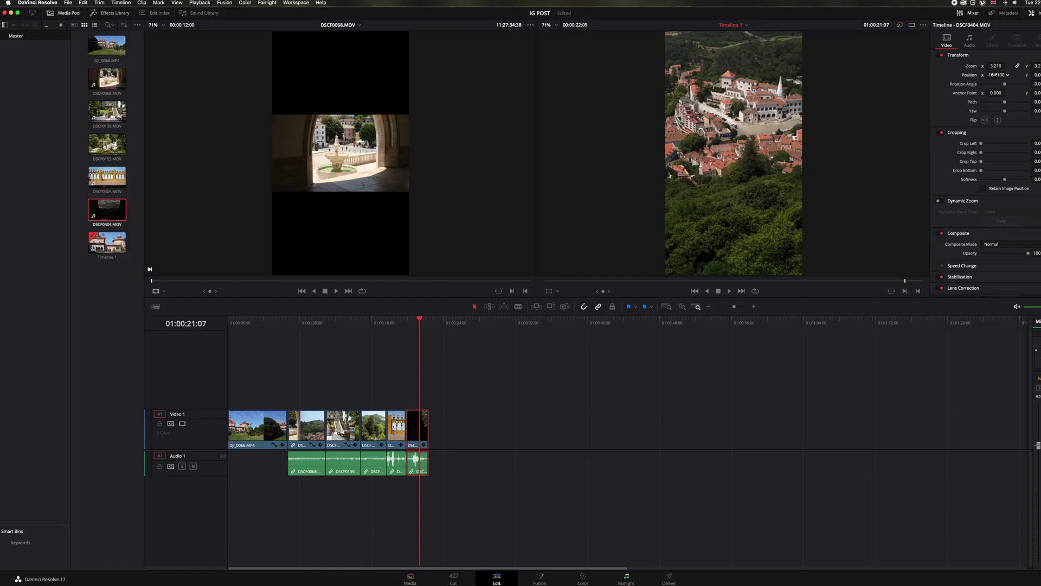
left_click(276, 331)
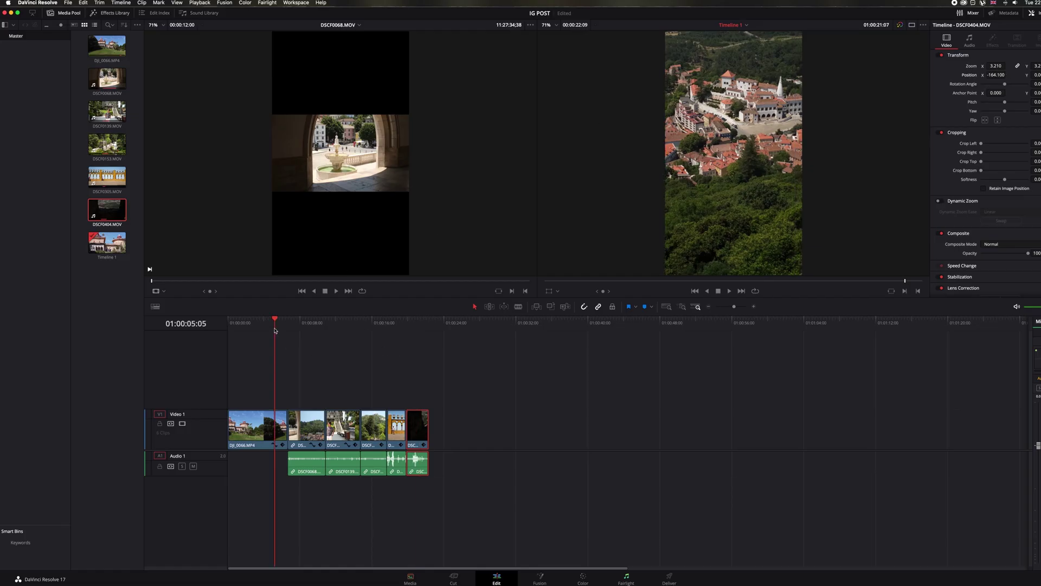
left_click(669, 578)
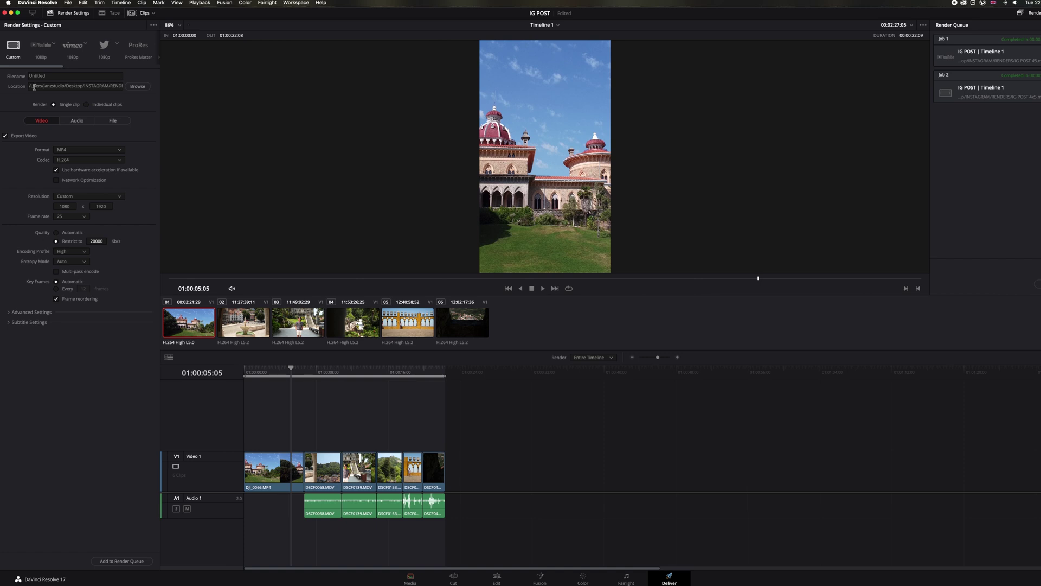
Step: Return to the Edit page and save the project's timeline resolution as a horizontal 1920 x 1080
left_click(496, 577)
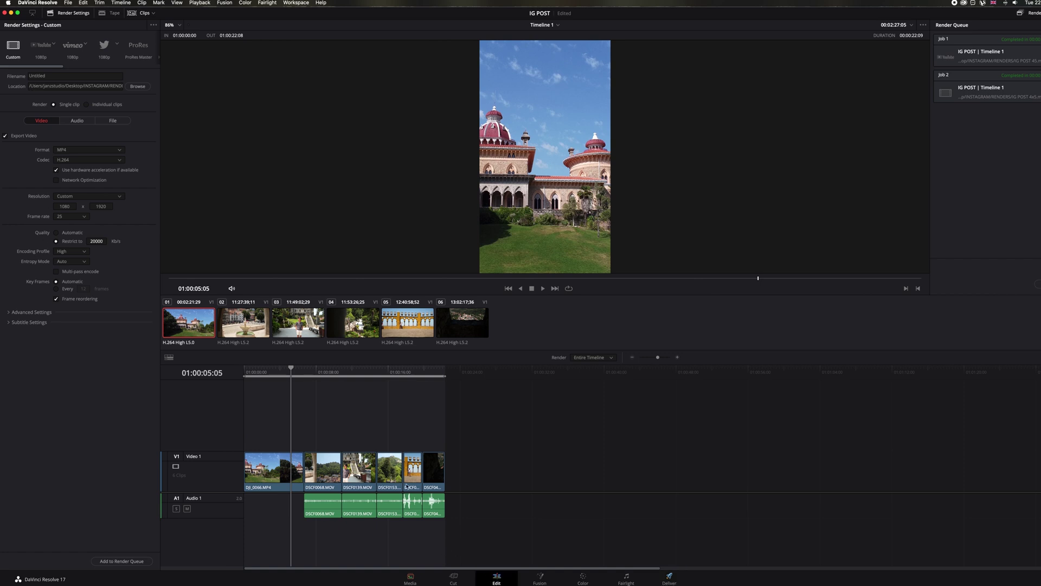
left_click(68, 2)
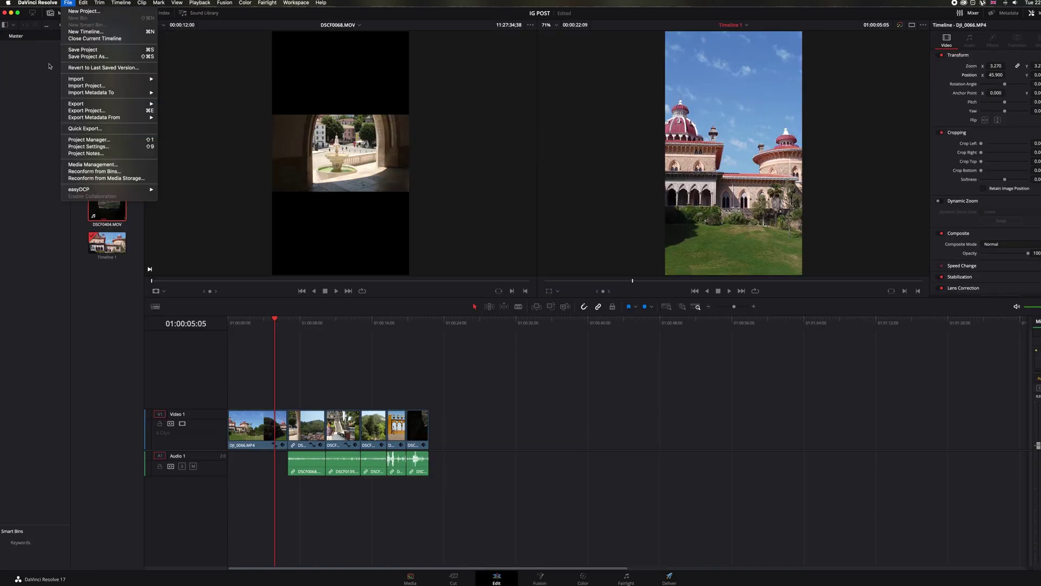
left_click(89, 147)
left_click(536, 119)
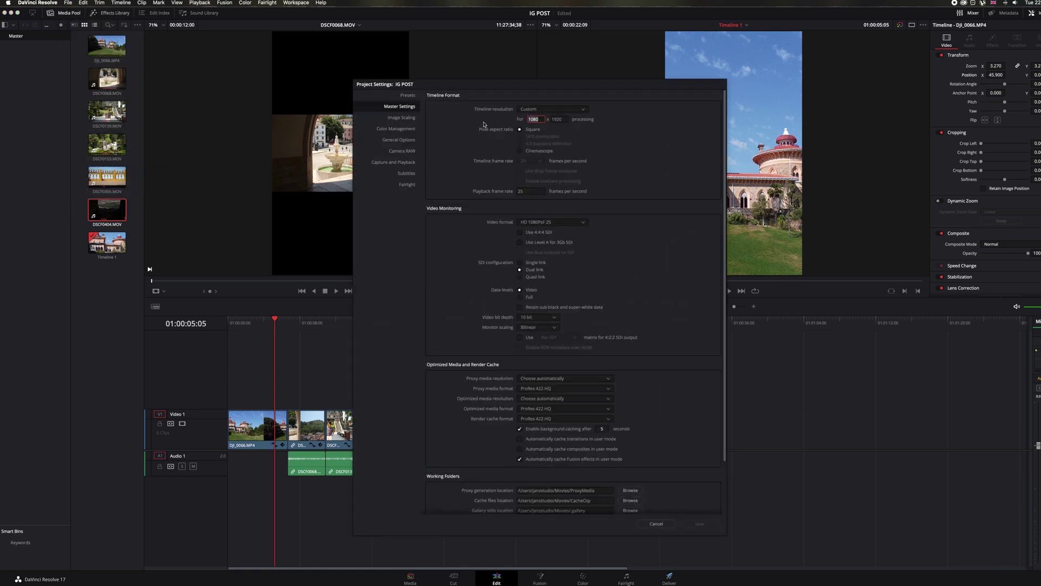
type("19")
key("Tab")
type("1")
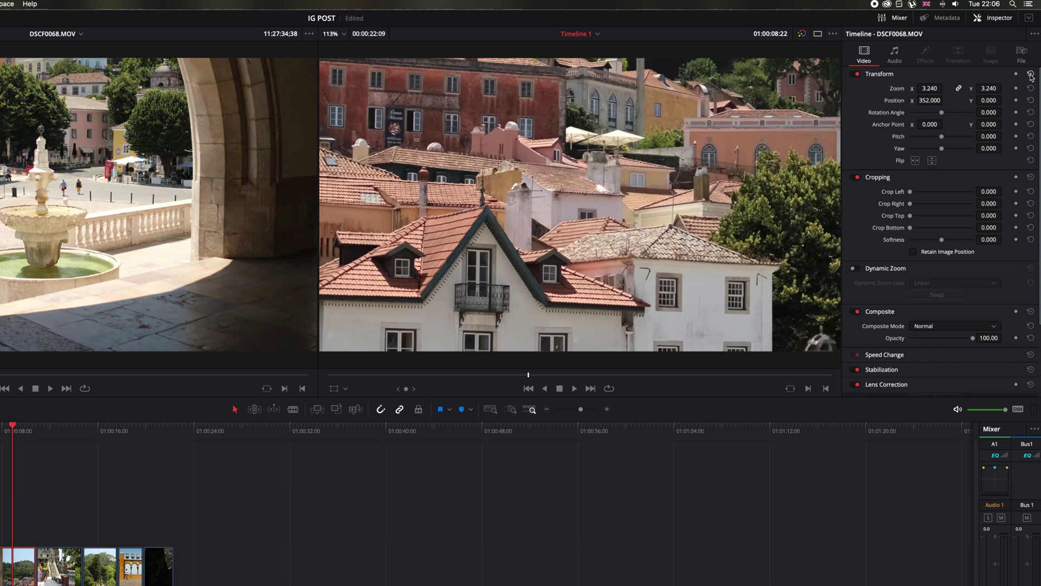
Step: Reset the transform of the remaining zoomed clips, including DSCF0068.MOV, DSCF0139.MOV and DSCF0153.MOV, to fill the horizontal frame
left_click(1030, 74)
left_click(47, 429)
left_click(81, 553)
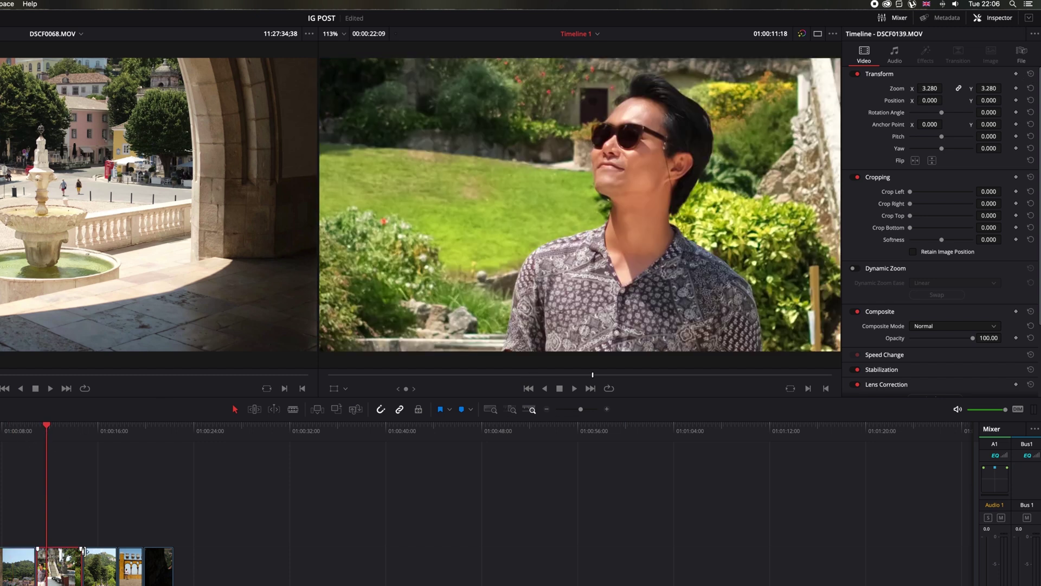
left_click(1030, 74)
left_click(107, 428)
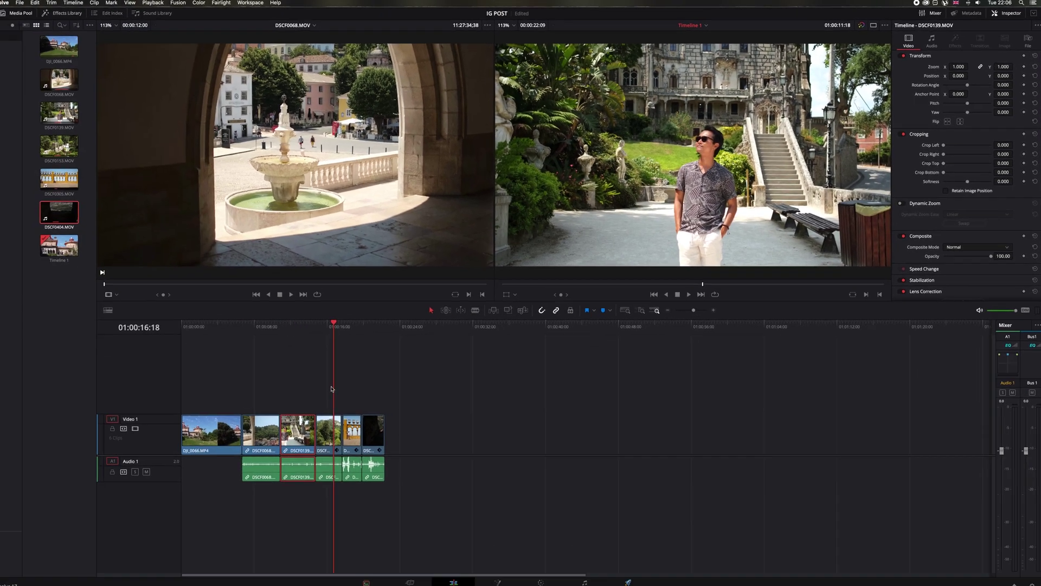
left_click(103, 561)
left_click(1035, 54)
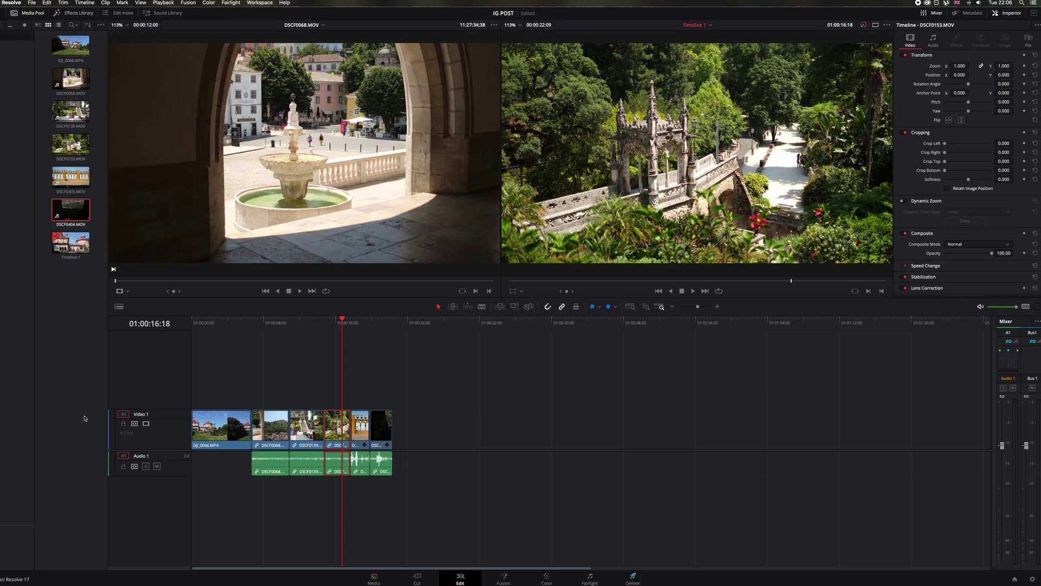
left_click(362, 327)
left_click(360, 427)
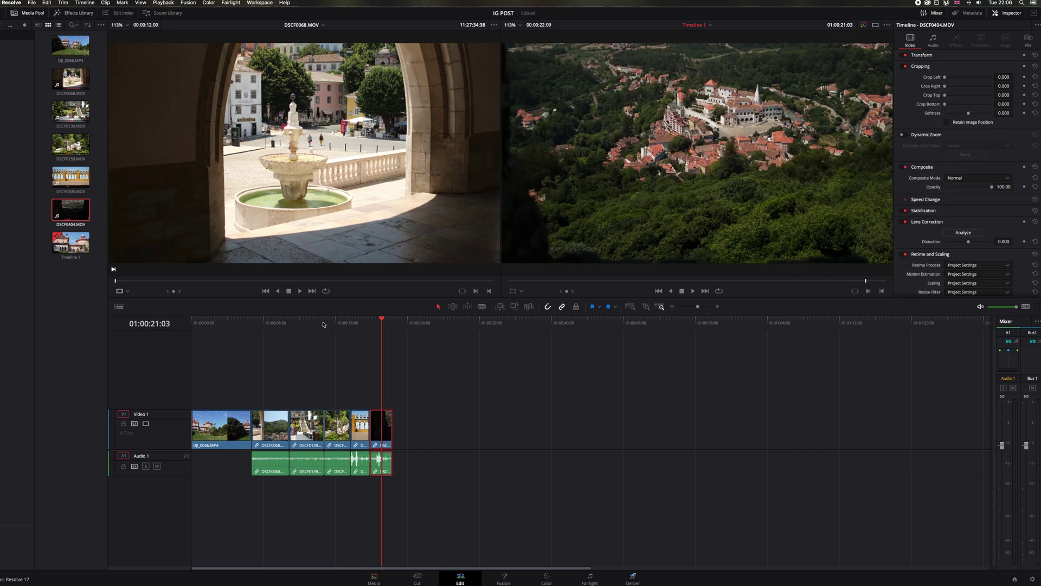
Step: On the Deliver page, restrict the video quality to 24000 Kb/s, queue the horizontal timeline and render it
left_click(632, 578)
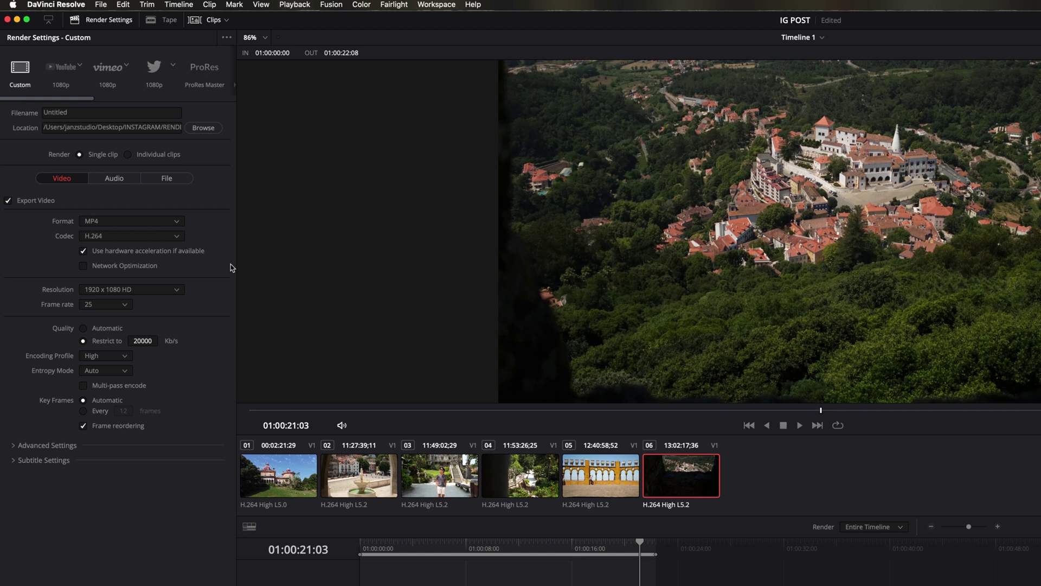
left_click_drag(133, 343, 162, 340)
left_click(142, 342)
type("24000")
key("Return")
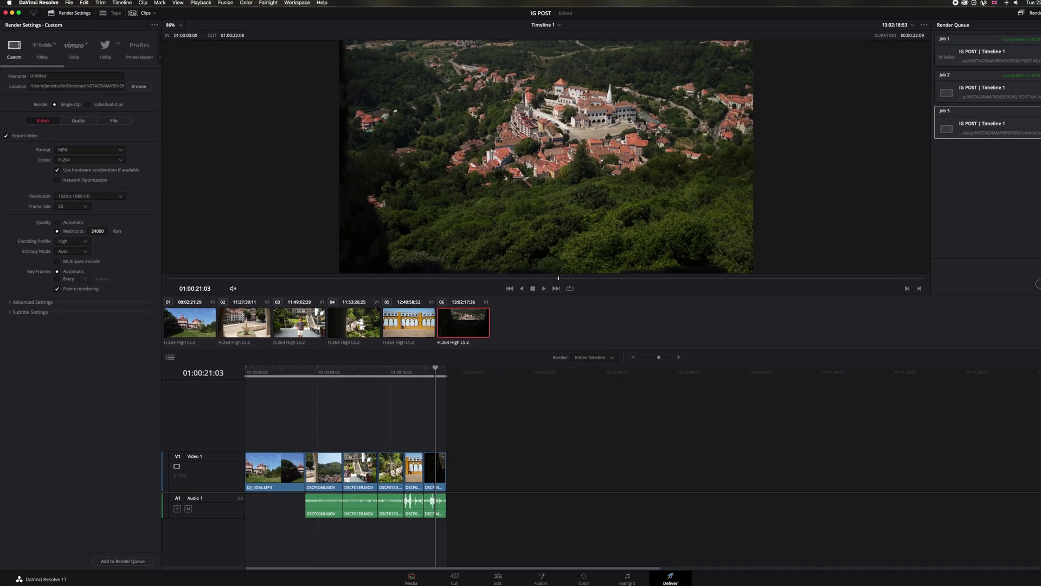
left_click(1038, 283)
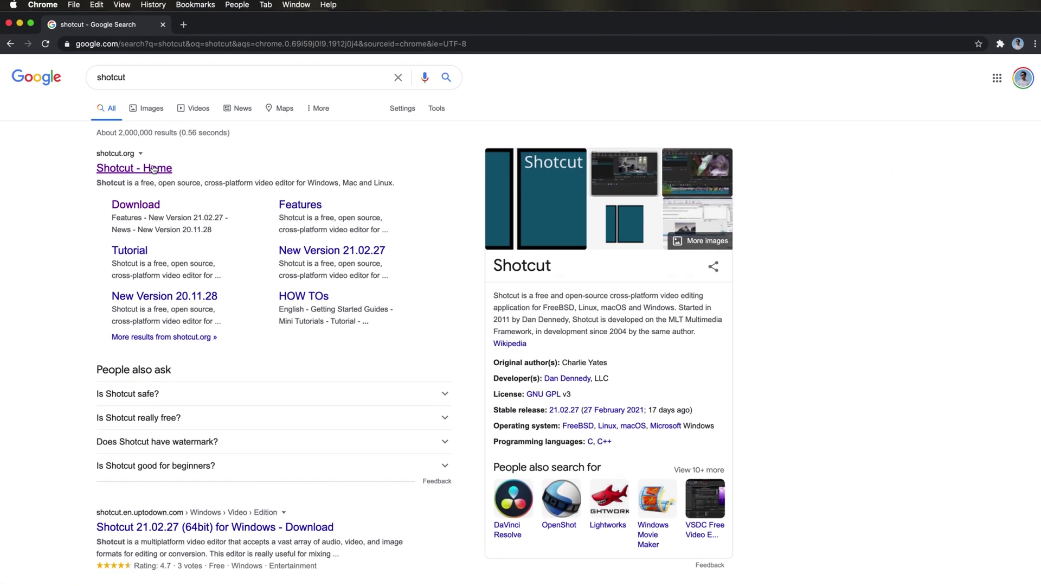
Step: Switch to Chrome, open the Shotcut website from the search results and download the macOS dmg from GitHub
left_click(100, 110)
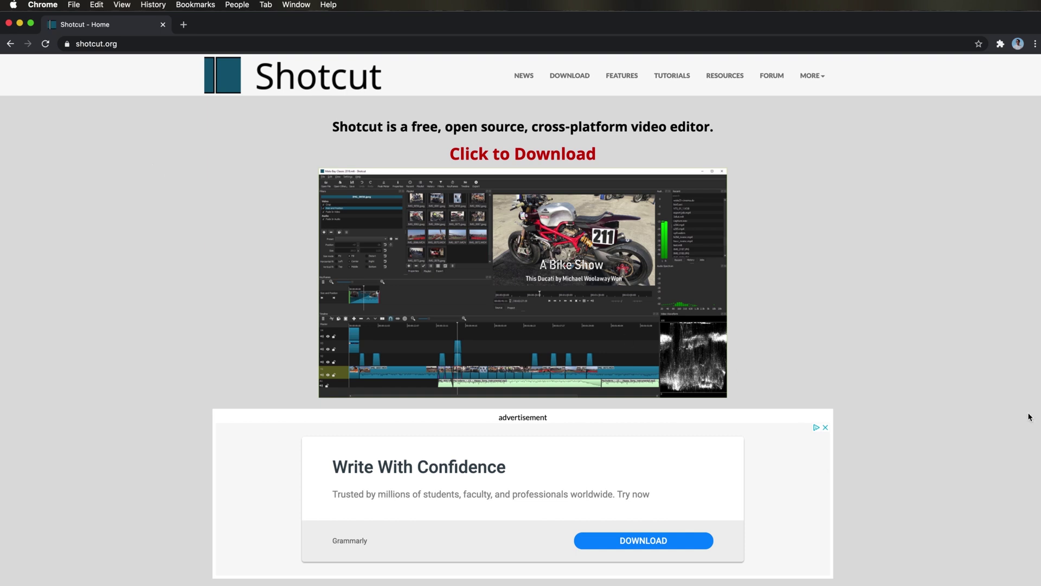
left_click(507, 158)
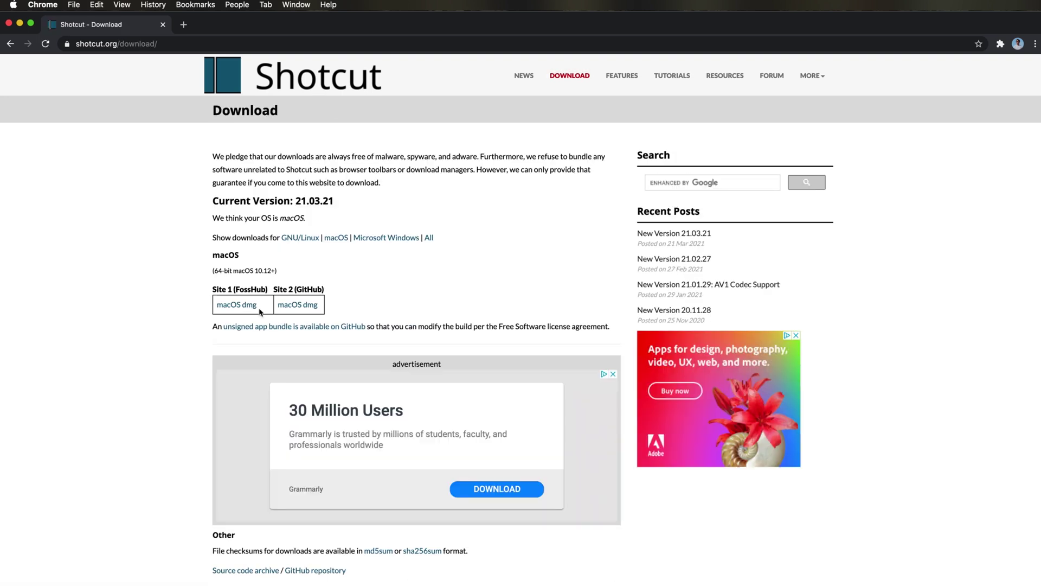
left_click(300, 306)
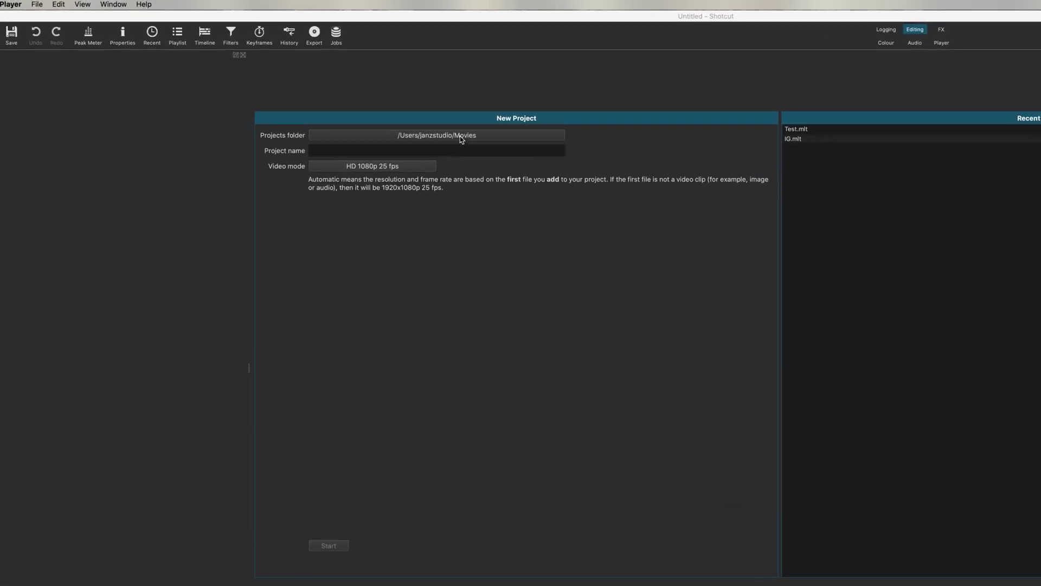
Step: In Shotcut, set the new project's folder to INSTAGRAM on the Desktop and name the project IG POST
left_click(461, 139)
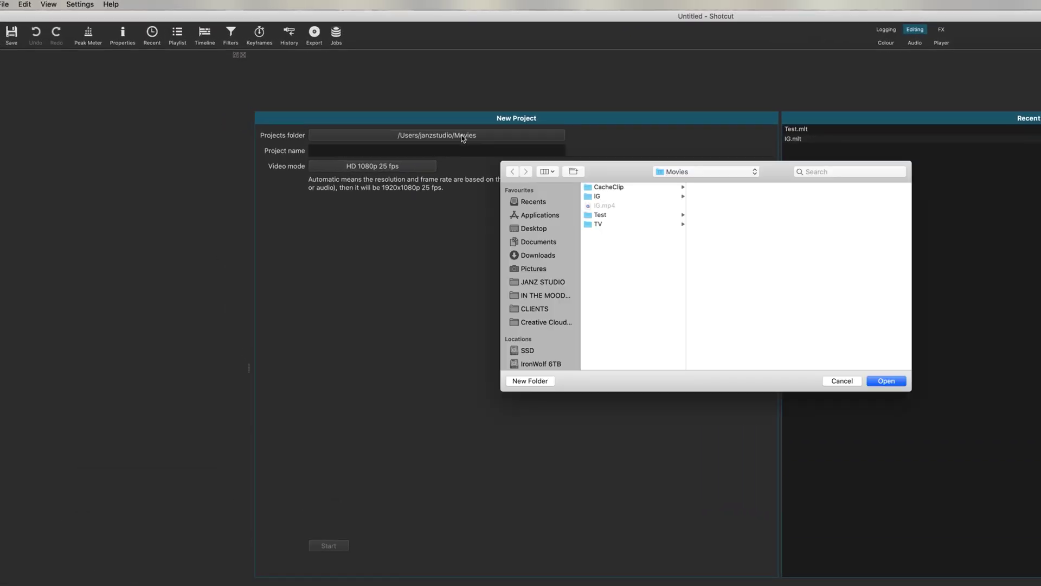
left_click(557, 228)
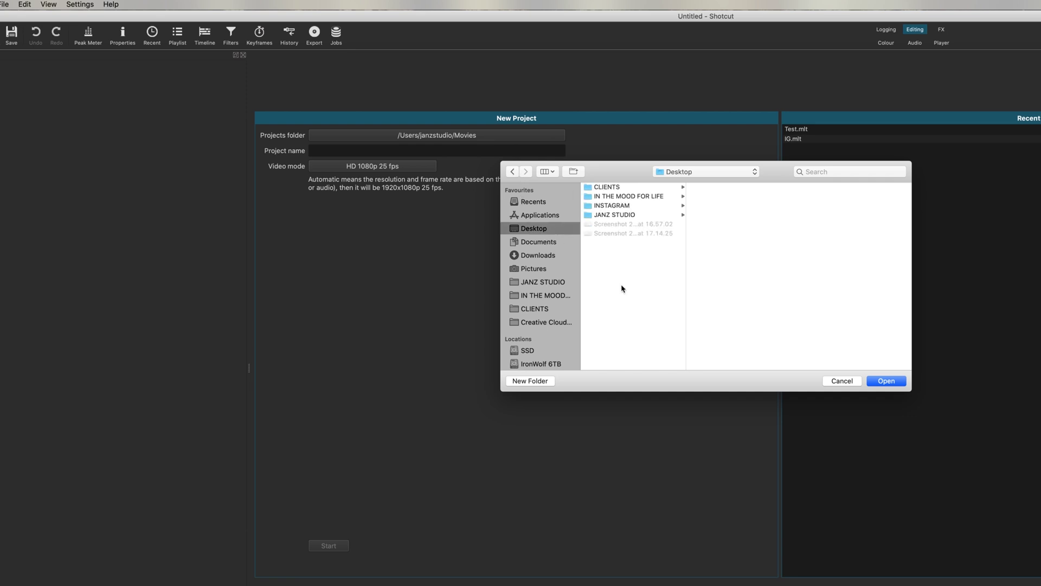
left_click(650, 209)
key("Return")
left_click(469, 150)
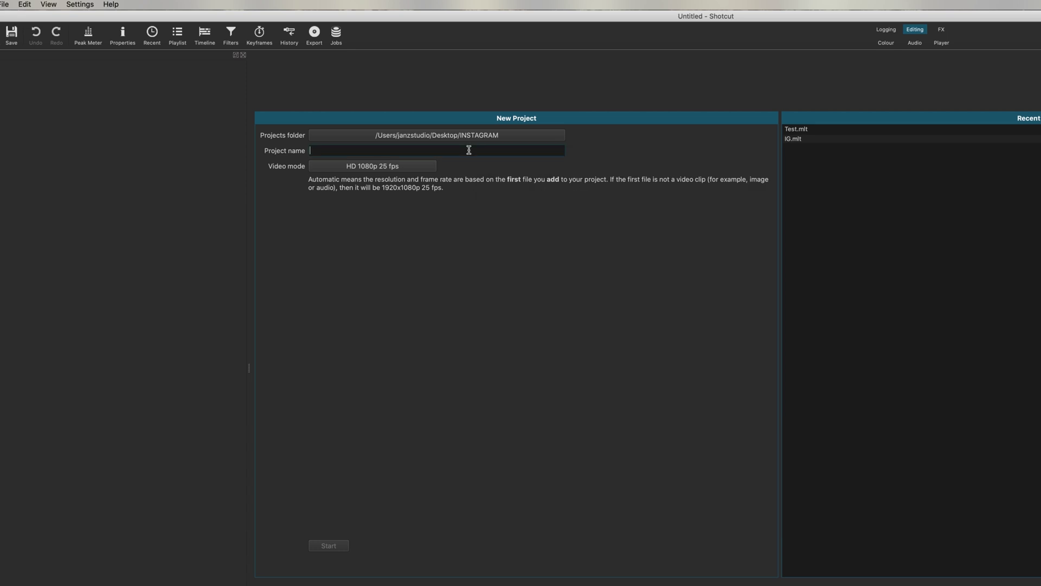
type("IG POST")
Step: Add a custom video mode named IG POST 4x5 at 1200 x 1500 and 25 fps, and start the project with it
left_click(400, 166)
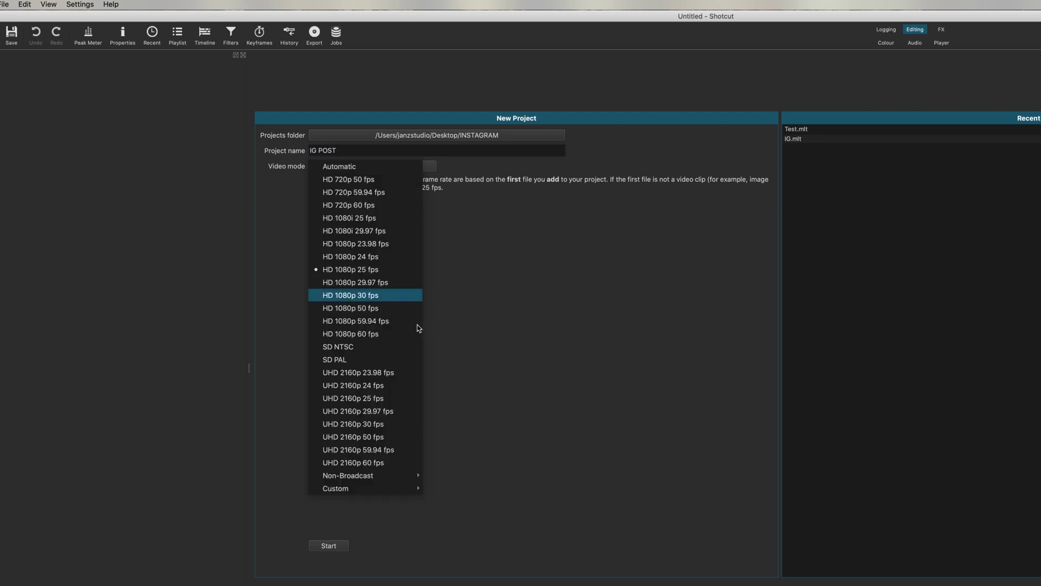
mouse_move(384, 487)
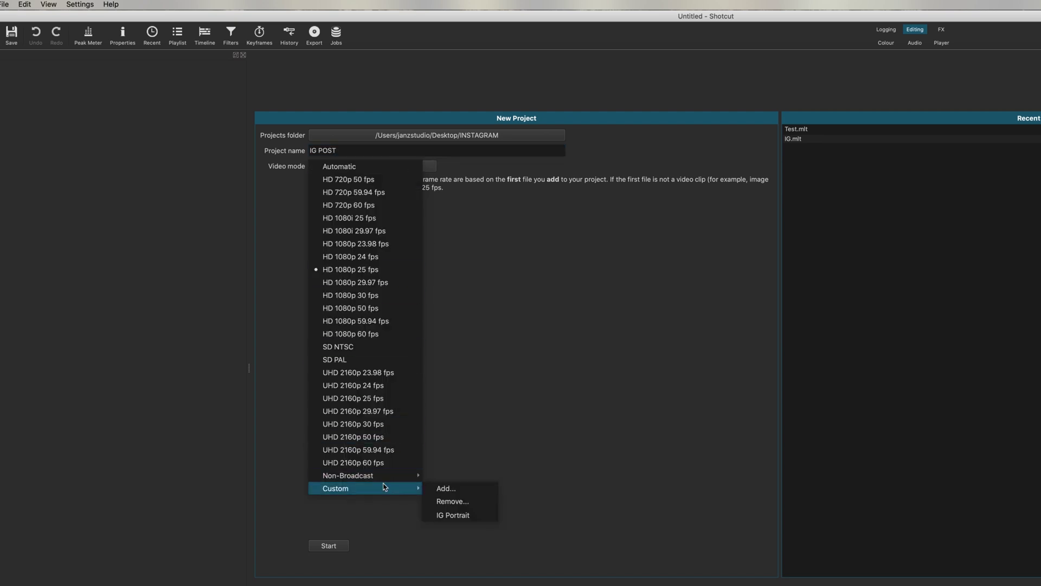
left_click(439, 488)
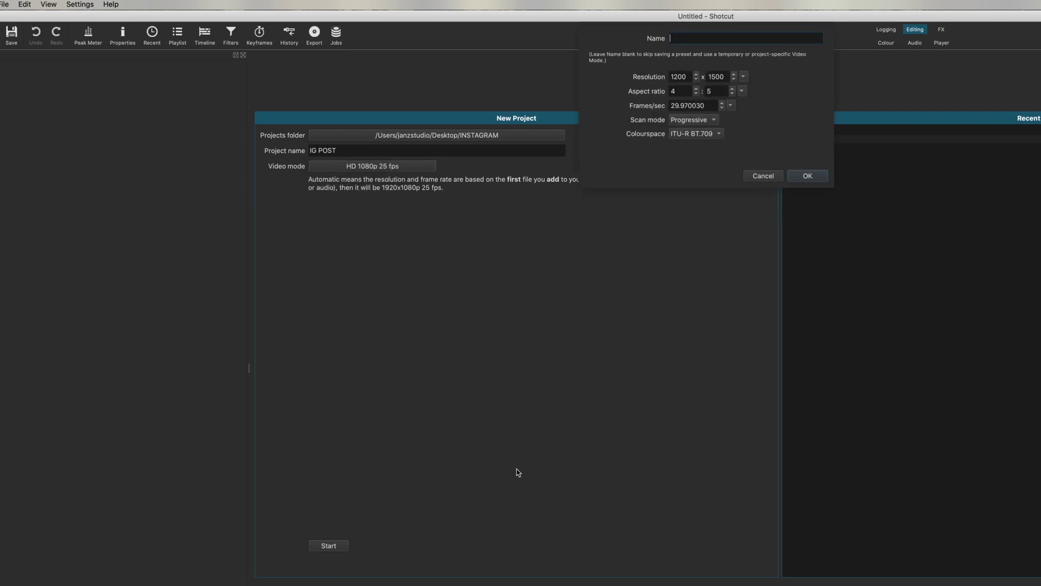
type("IG POST 4x5")
key("Tab")
type("1200")
double_click(725, 77)
type("1500")
left_click(731, 106)
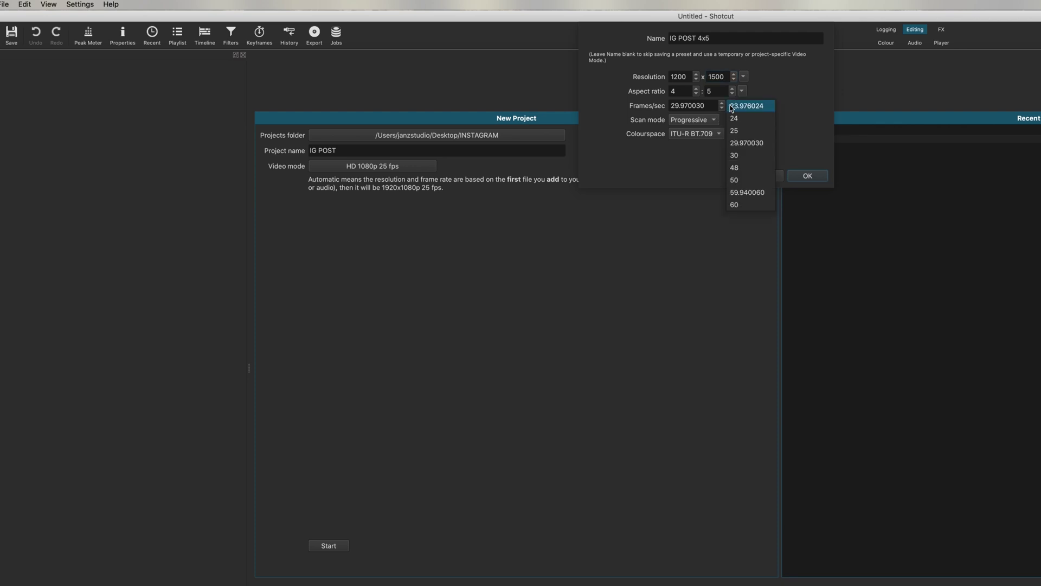
left_click(738, 132)
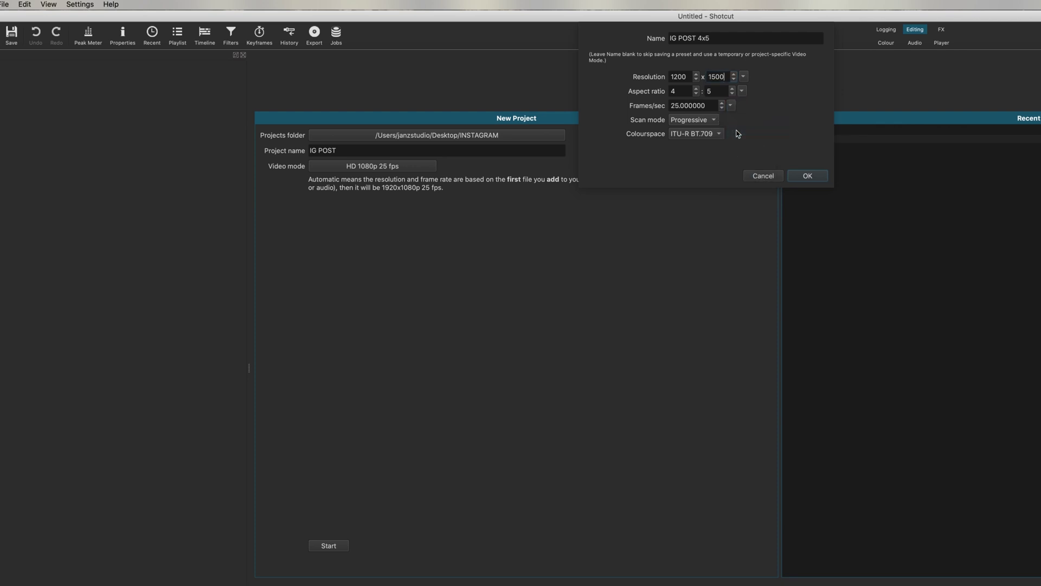
left_click(805, 176)
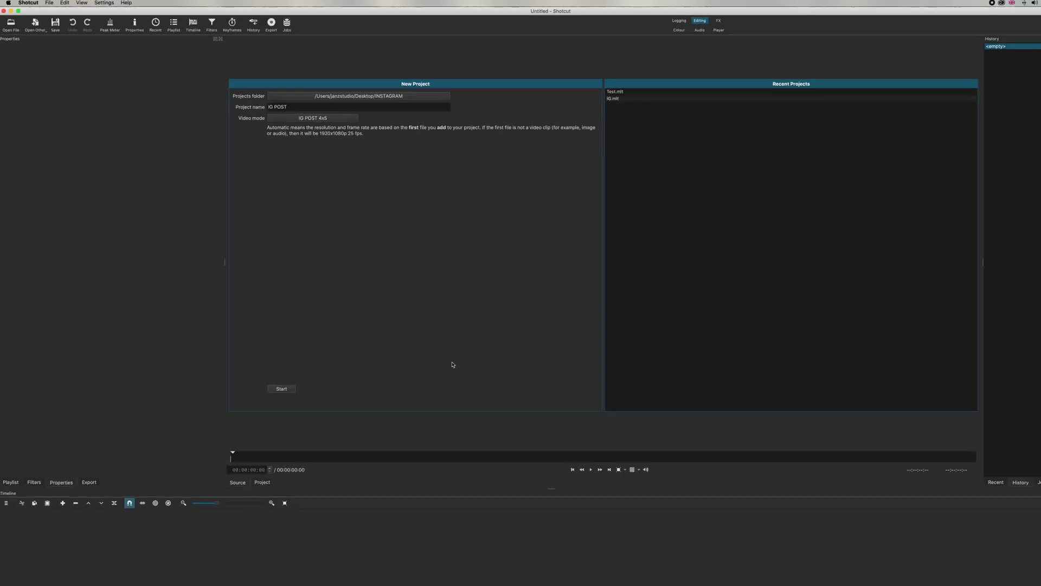
left_click(282, 389)
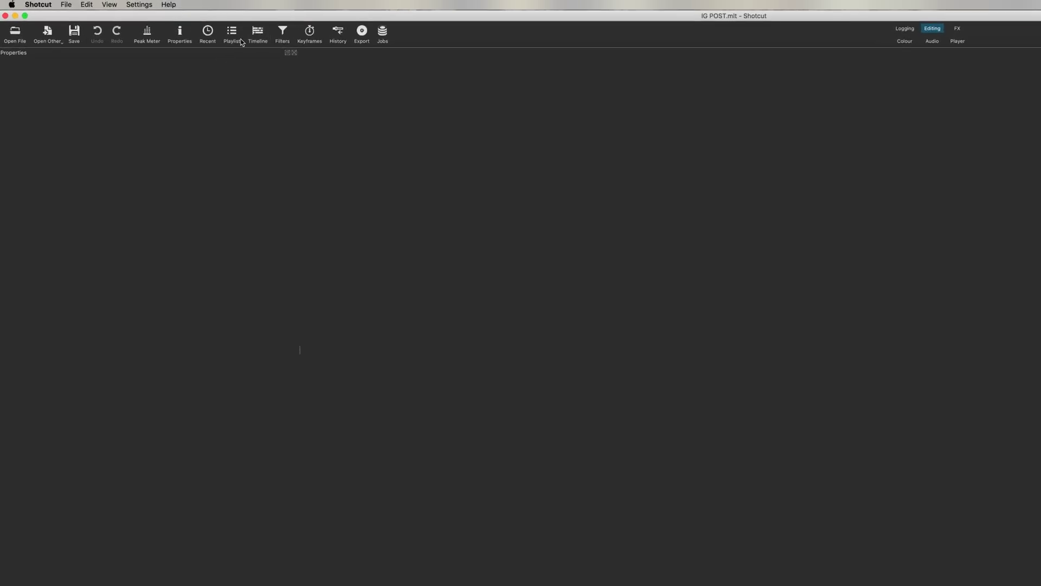
Step: Show the playlist and add all the clips from the FOOTAGE folder to it
left_click(237, 39)
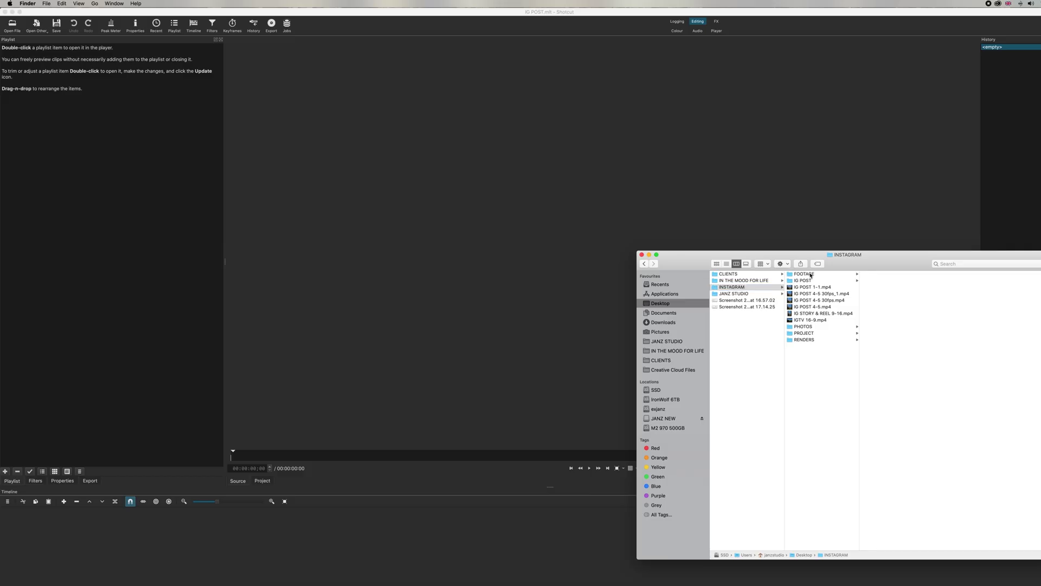
left_click(806, 275)
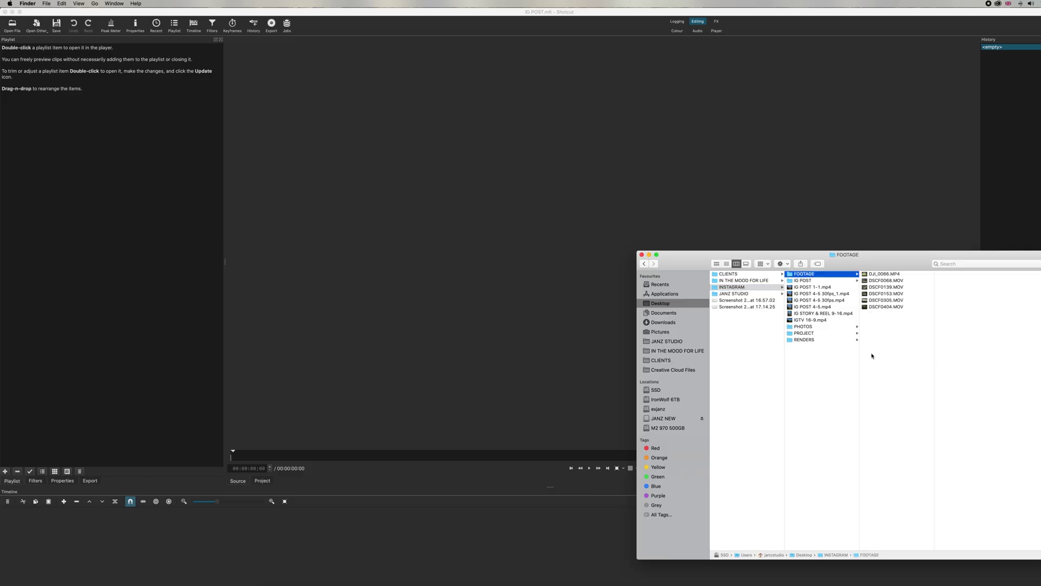
left_click_drag(870, 266, 663, 259)
left_click(701, 370)
key("super+a")
left_click_drag(682, 269, 154, 209)
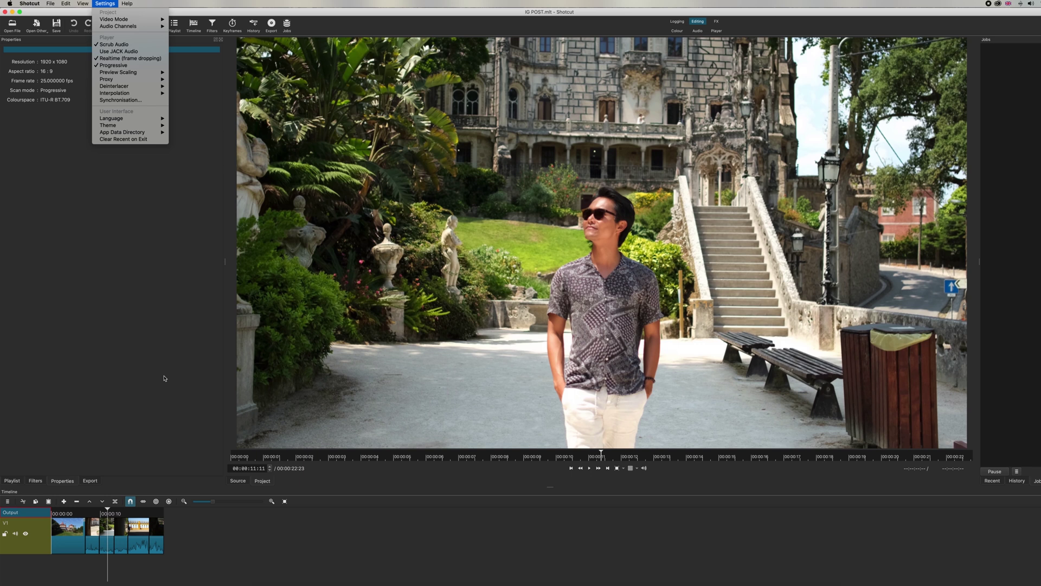
Step: Add and apply a custom video mode named IG POST 4x5 at 1200 x 1500 with a 4:5 aspect ratio and 25 fps
left_click(202, 328)
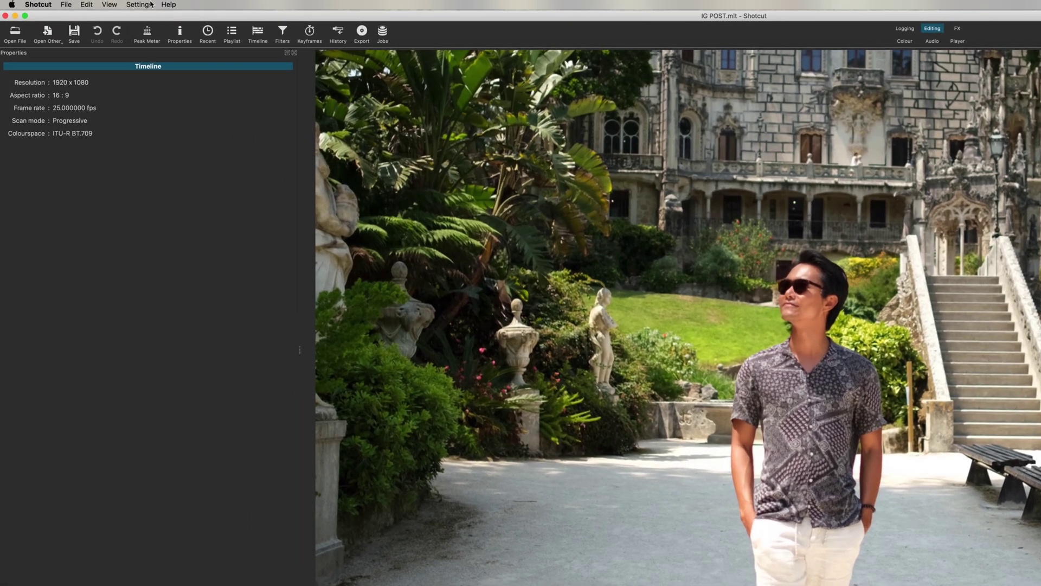
left_click(114, 6)
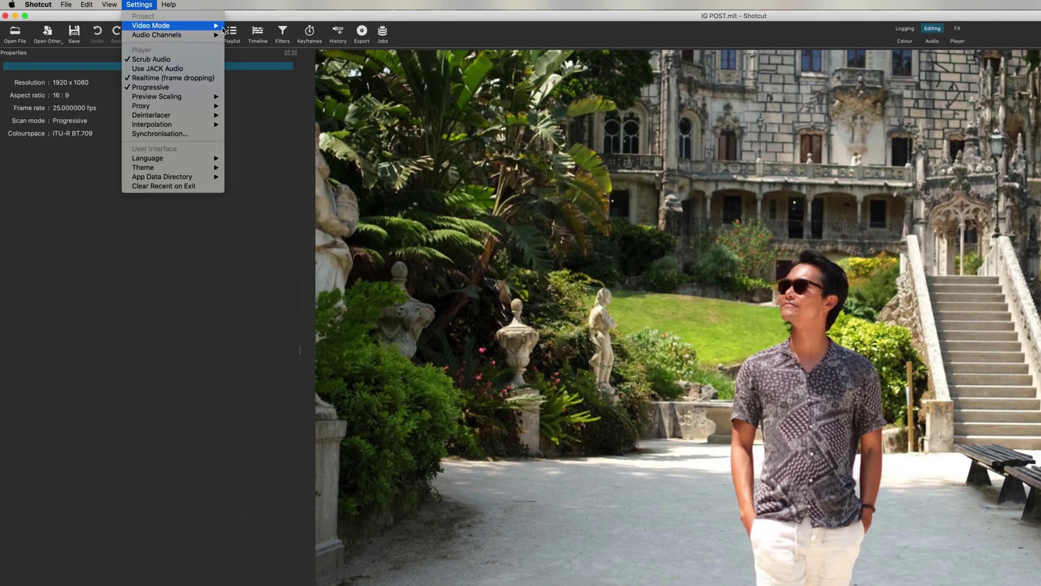
mouse_move(172, 25)
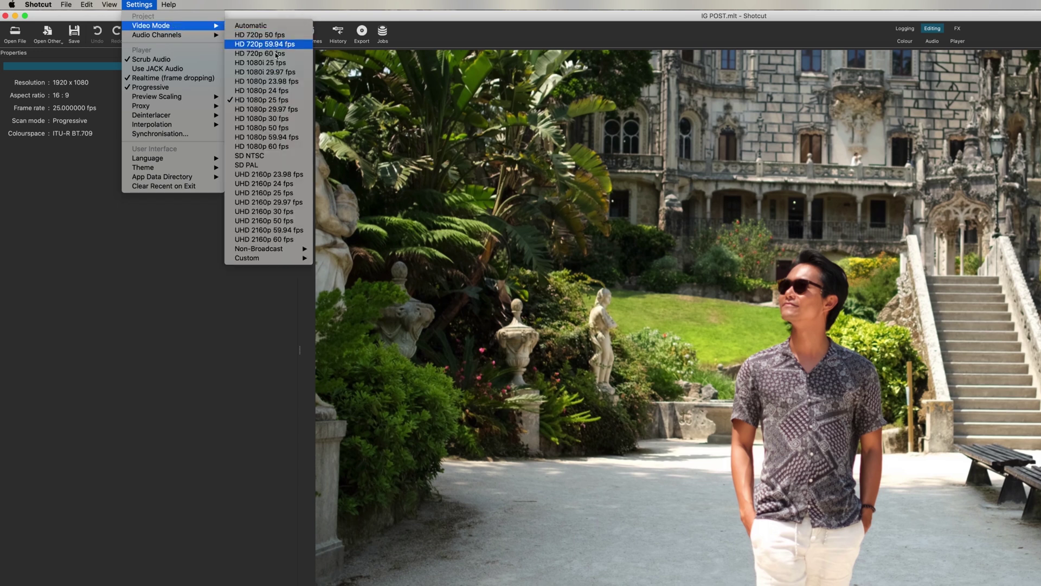
mouse_move(308, 258)
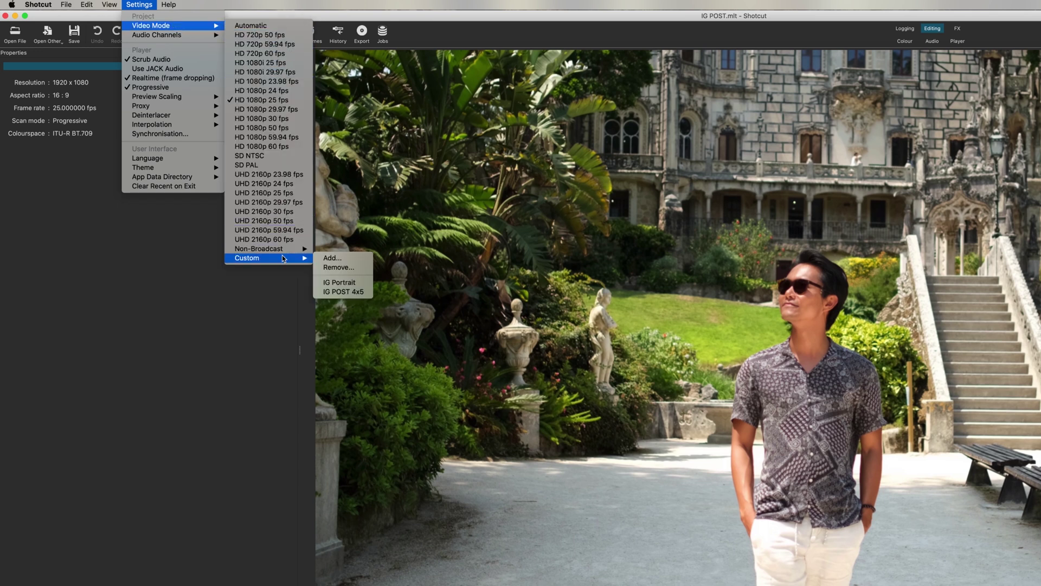
left_click(336, 259)
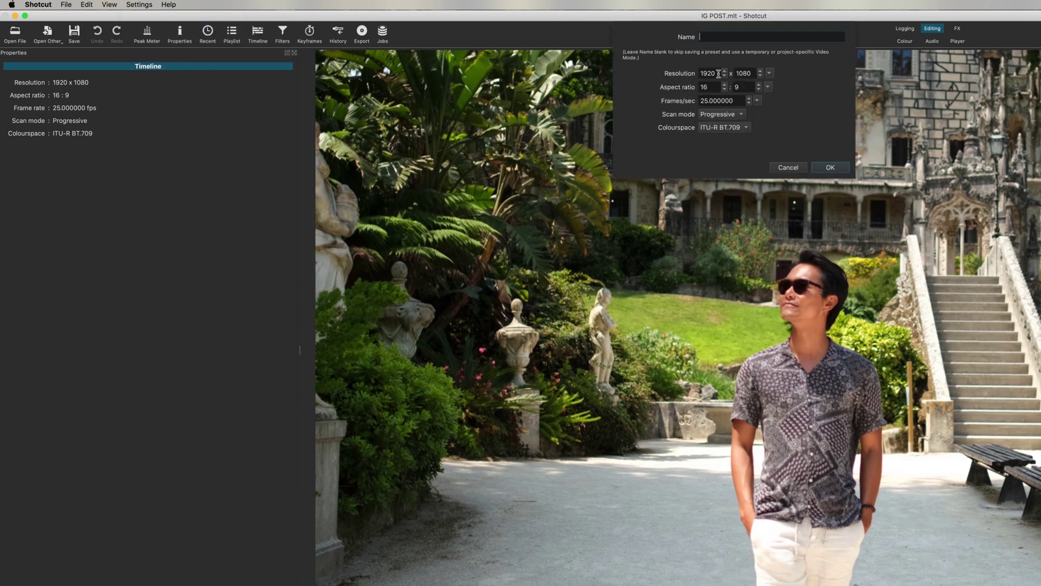
type("IG POST 4x5")
key("Tab")
type("1200")
key("Tab")
type("150")
key("Tab")
type("4")
key("Tab")
type("5")
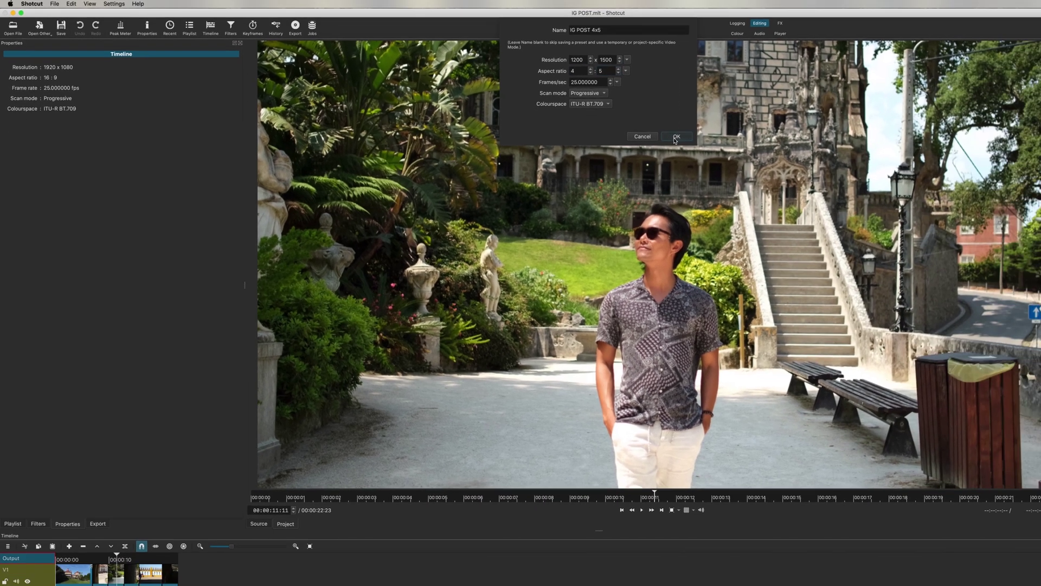
left_click(676, 137)
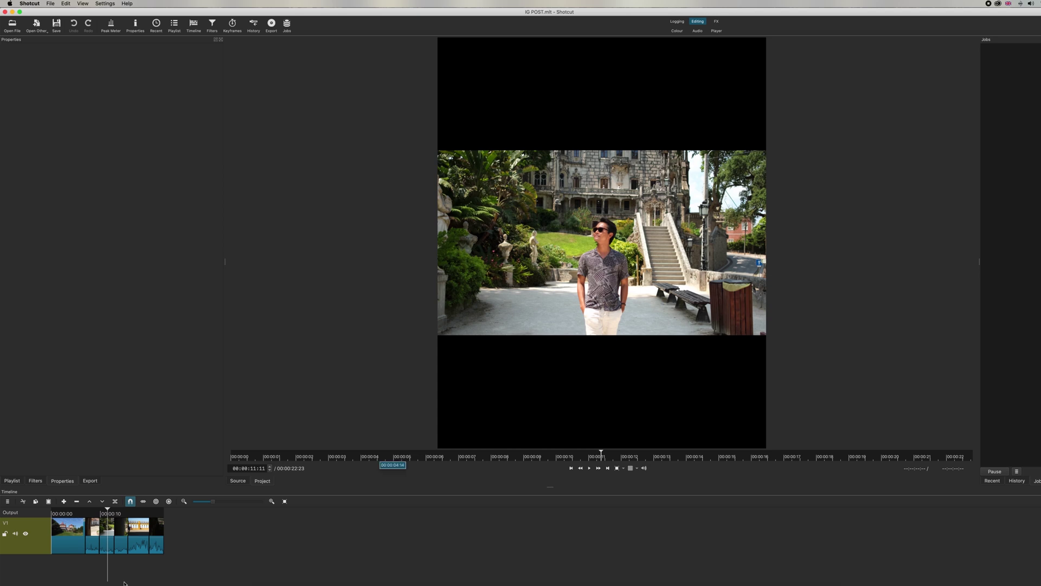
Step: Add the Size, Position & Rotate filter to the first timeline clip, DJI_0066.MP4
left_click(77, 513)
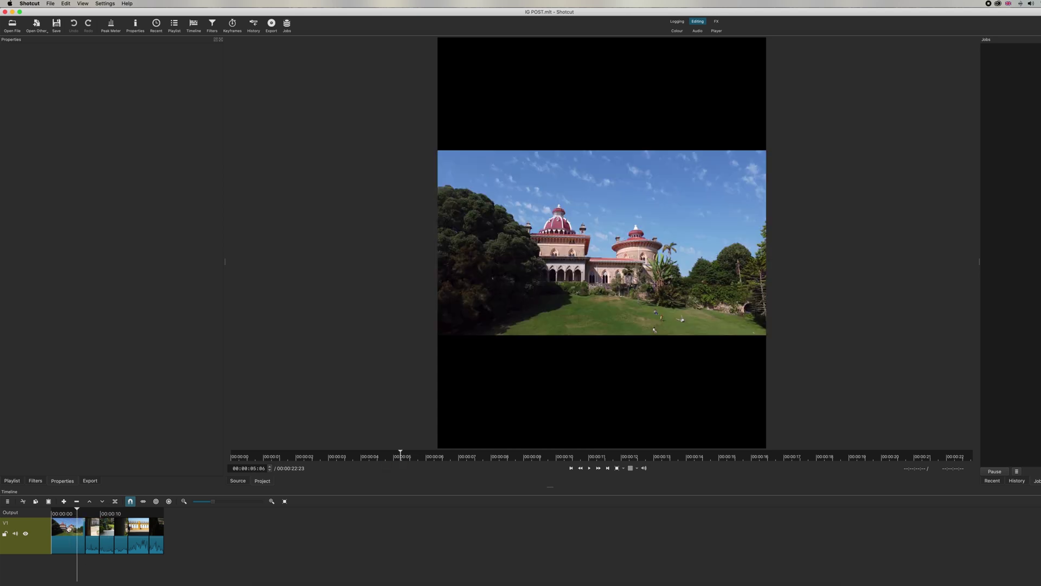
left_click(69, 531)
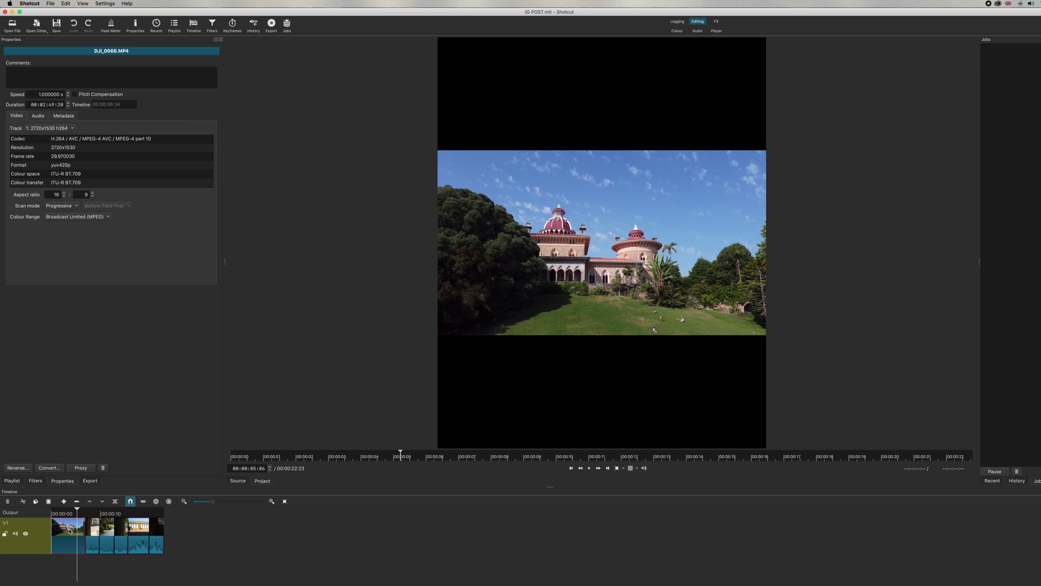
left_click(64, 513)
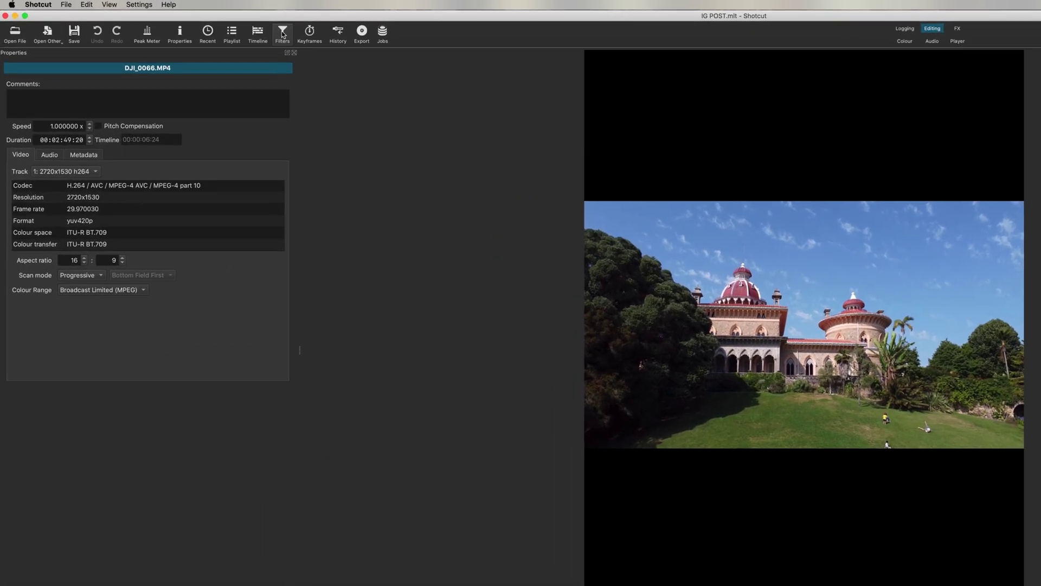
left_click(212, 24)
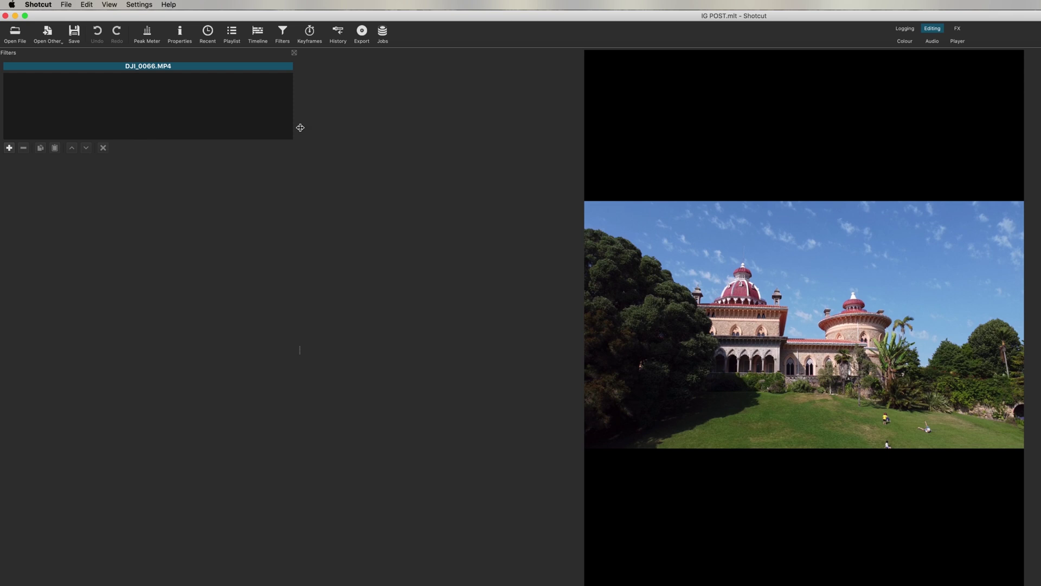
left_click(9, 148)
scroll(182, 303, "down", 15)
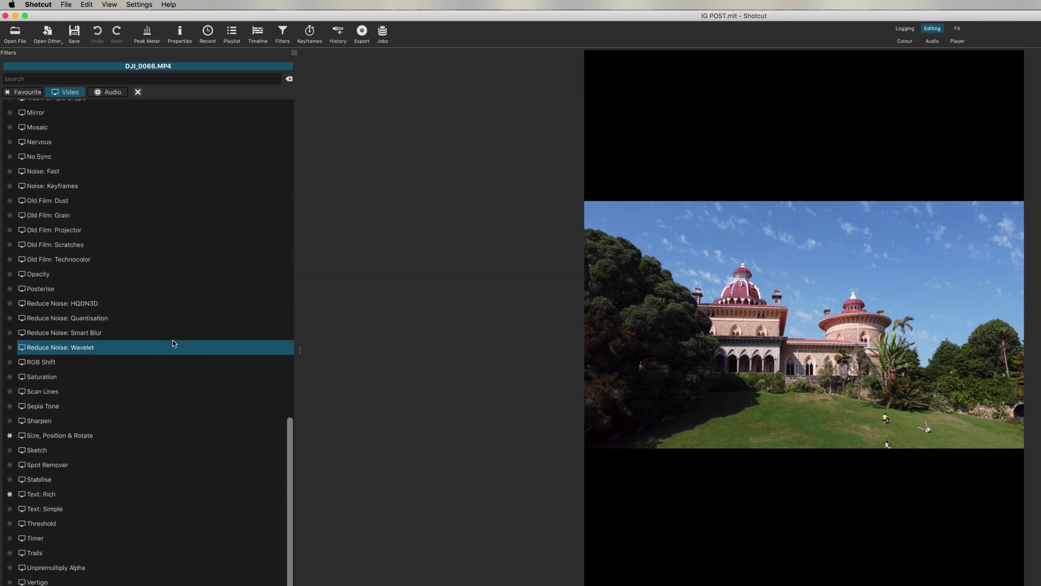
left_click(94, 437)
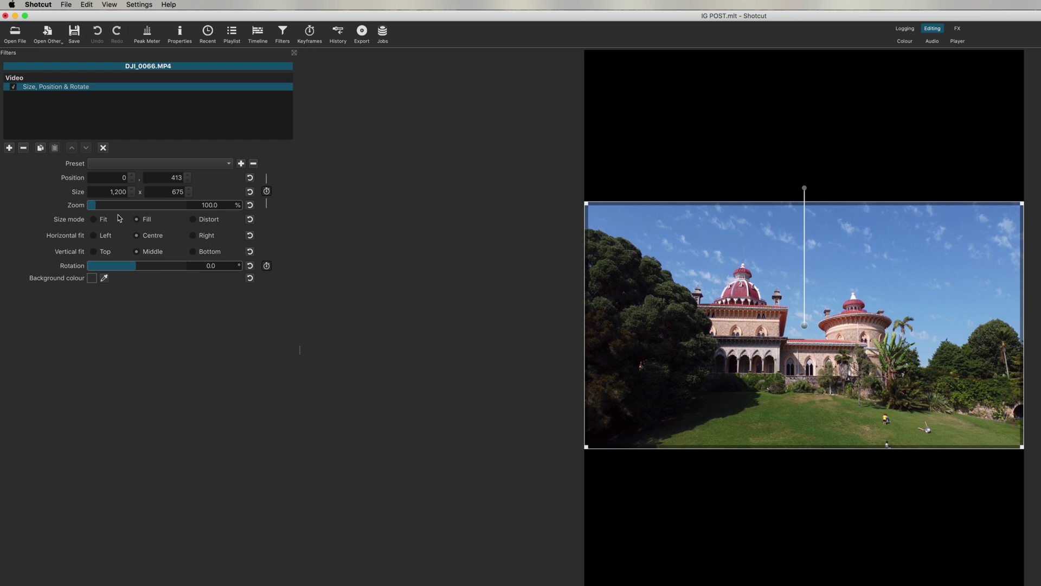
Step: Zoom DJI_0066.MP4 to about 237.9% so the image fills the 4:5 frame
left_click_drag(91, 205, 99, 210)
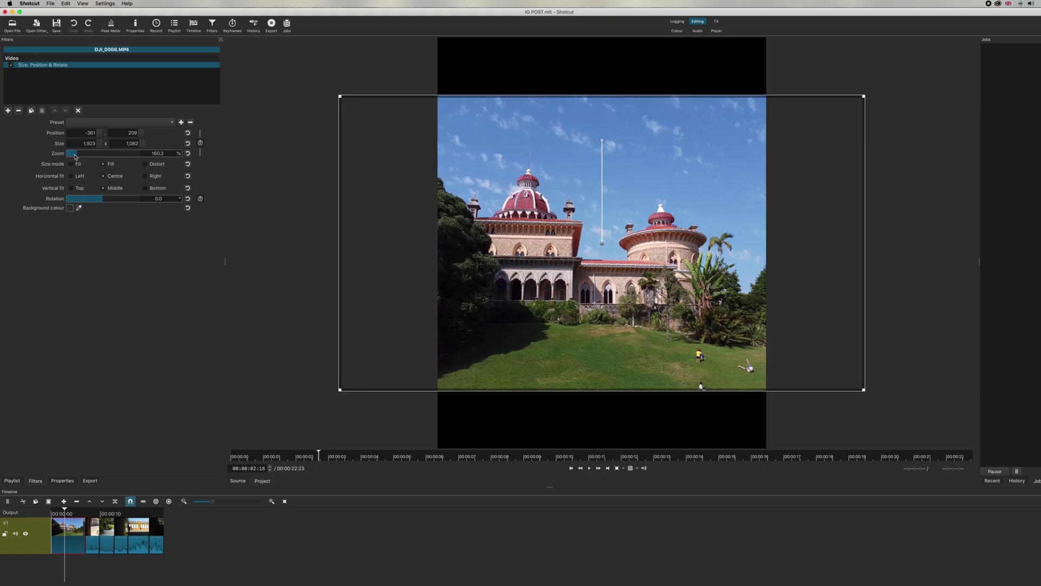
left_click_drag(75, 157, 85, 159)
scroll(100, 132, "up", 18)
scroll(100, 133, "up", 20)
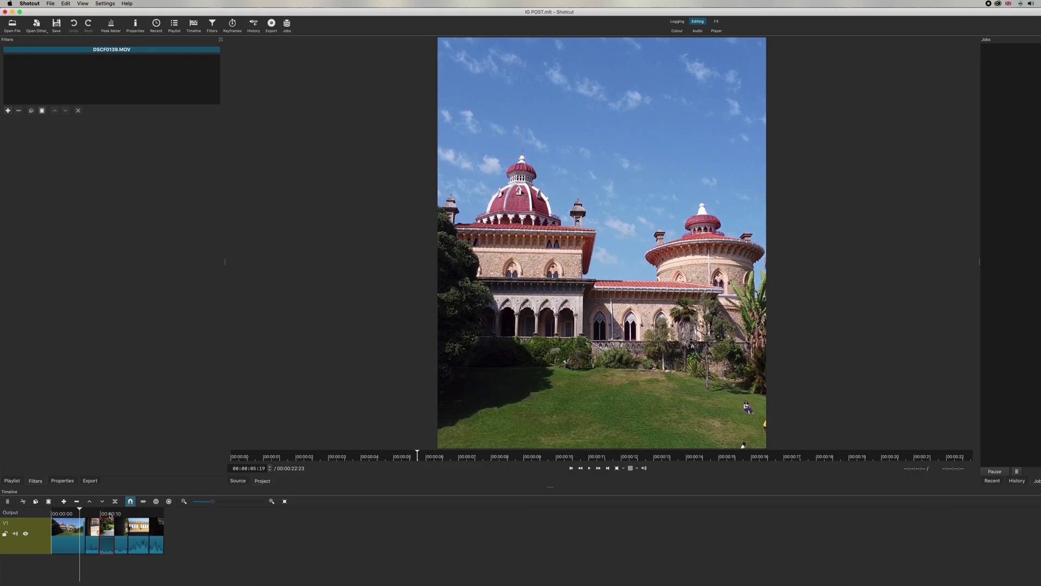
Step: Paste the copied Size, Position & Rotate filter onto the DSCF0139.MOV and DSCF0153.MOV clips in the timeline
left_click(108, 536)
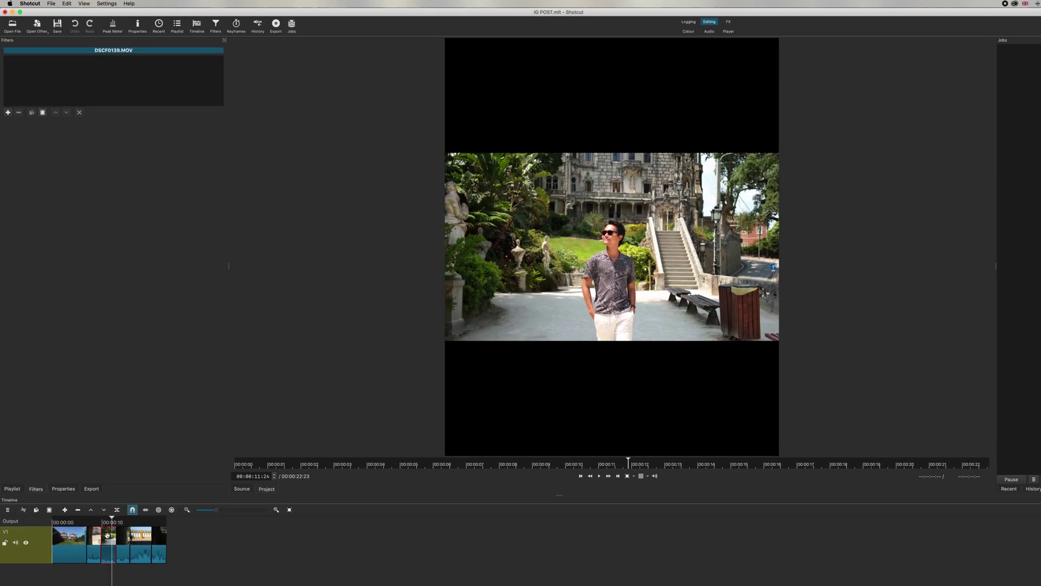
left_click(42, 113)
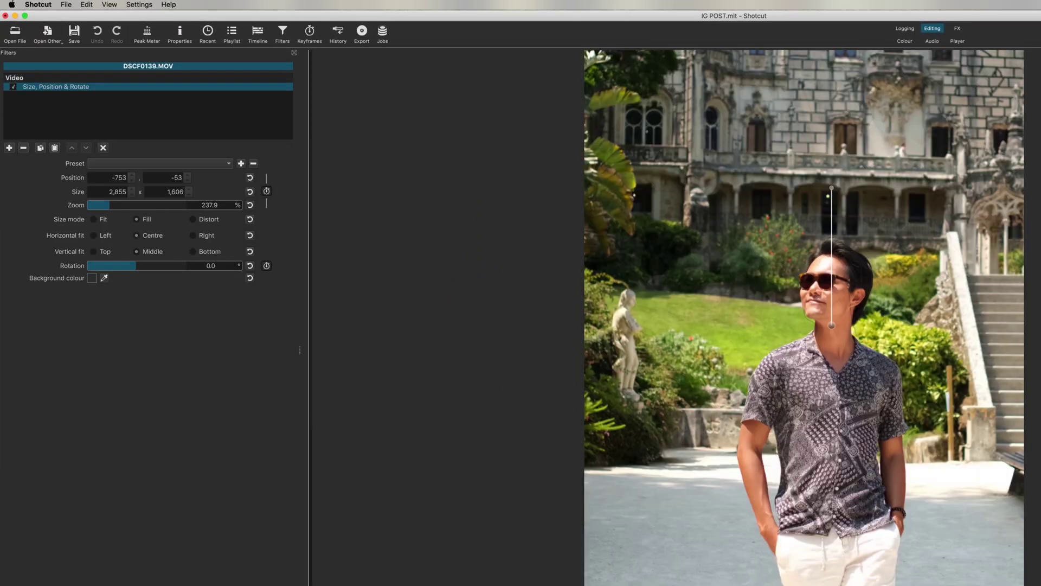
left_click(123, 534)
left_click(55, 147)
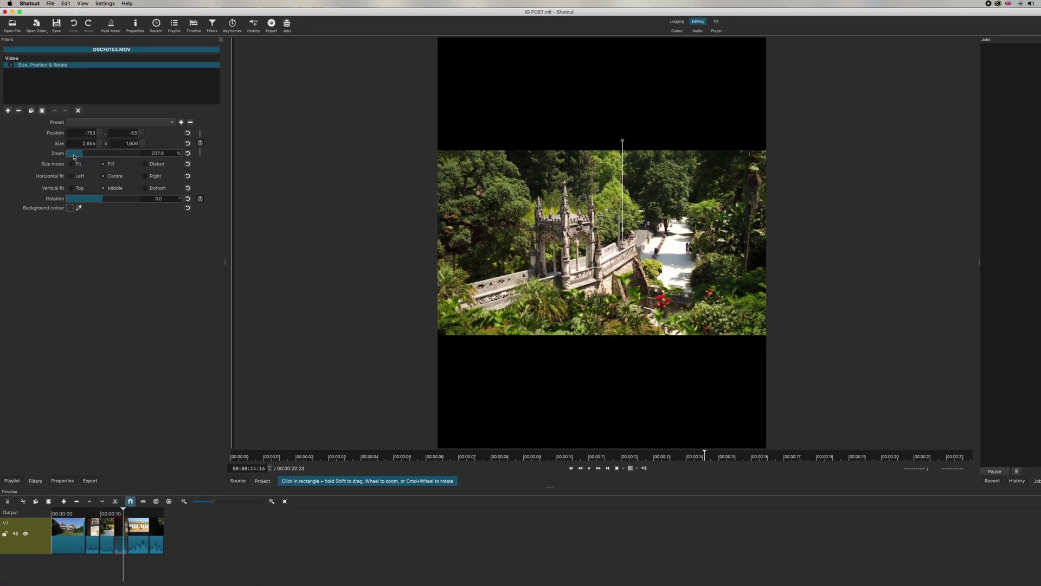
Step: Paste the copied filter onto the DSCF0305.MOV clip and shift its image slightly to the left within the frame
left_click(136, 528)
left_click(44, 111)
left_click(155, 523)
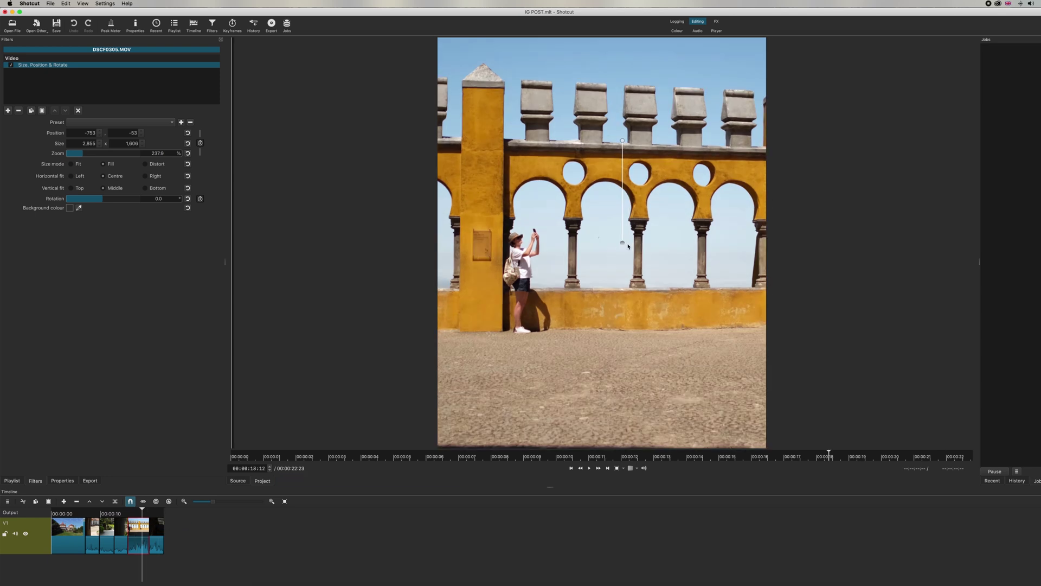
left_click_drag(628, 247, 601, 244)
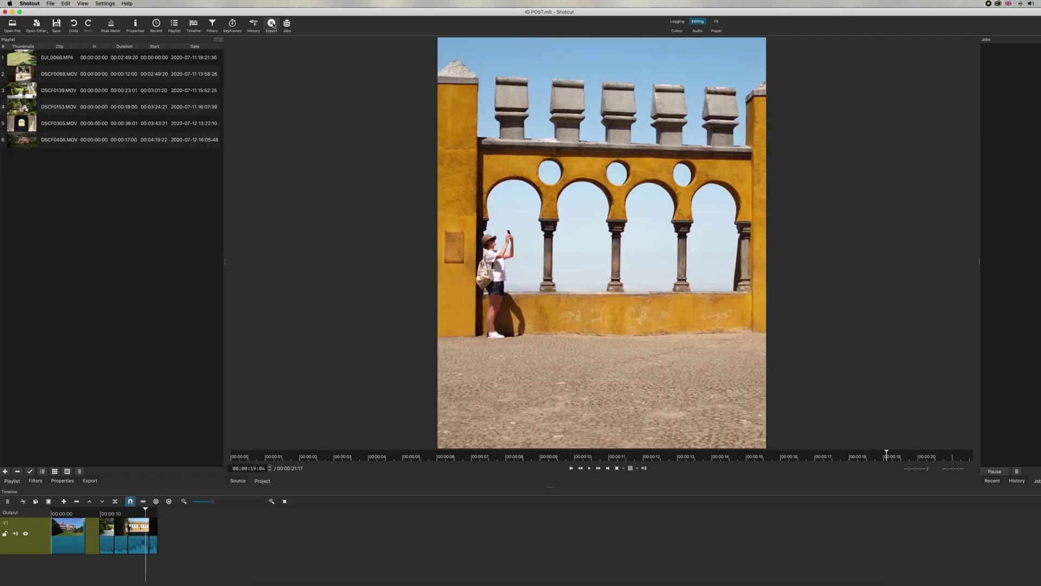
Step: Choose the H.264 High Profile preset for exporting the timeline and show its video settings
left_click(272, 24)
left_click(37, 98)
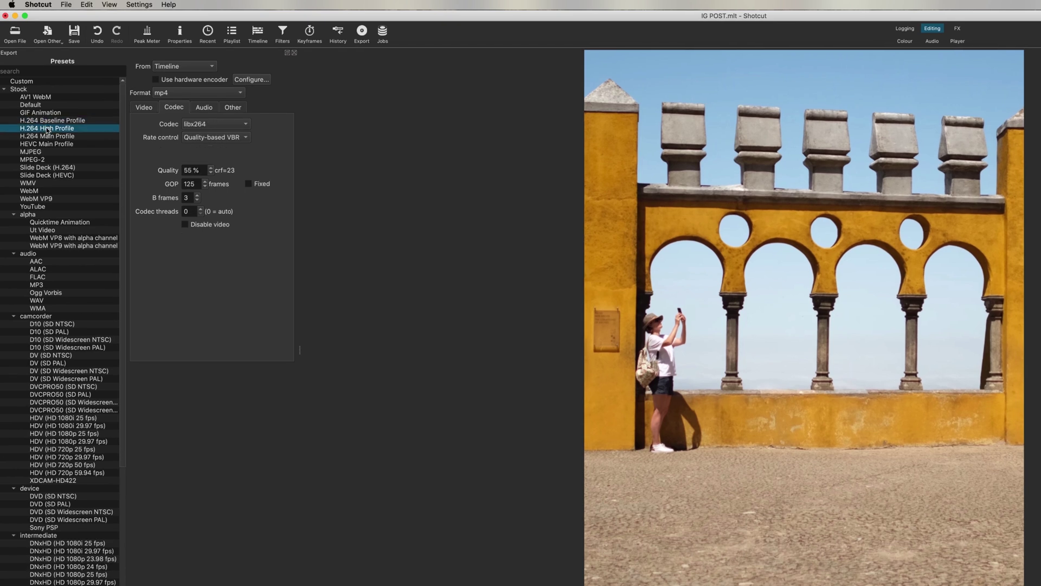
left_click(143, 107)
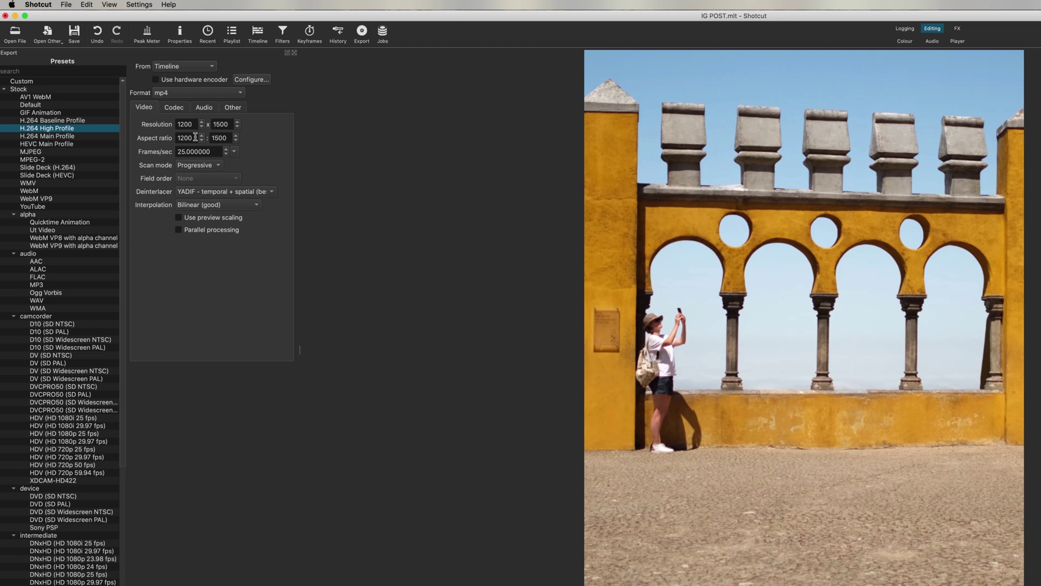
left_click(71, 130)
left_click(140, 105)
Step: Try changing the export aspect ratio to 4:5, and put back its original values
double_click(187, 138)
type("4")
key("Tab")
type("5")
double_click(187, 138)
type("120")
double_click(214, 138)
Step: Set the export's video codec to Default for format
left_click(173, 106)
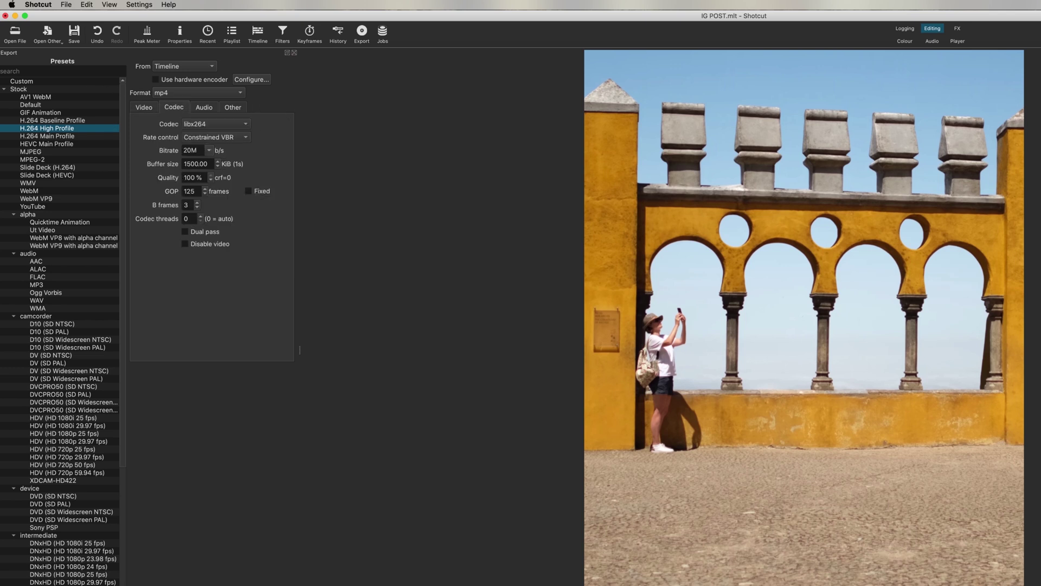
left_click(239, 124)
scroll(239, 125, "up", 10)
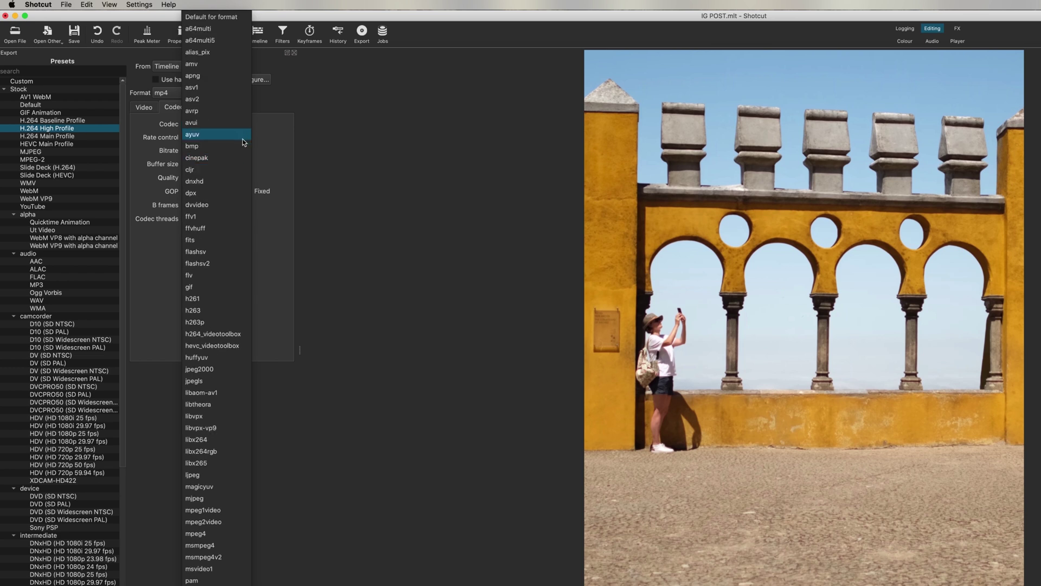
left_click(231, 18)
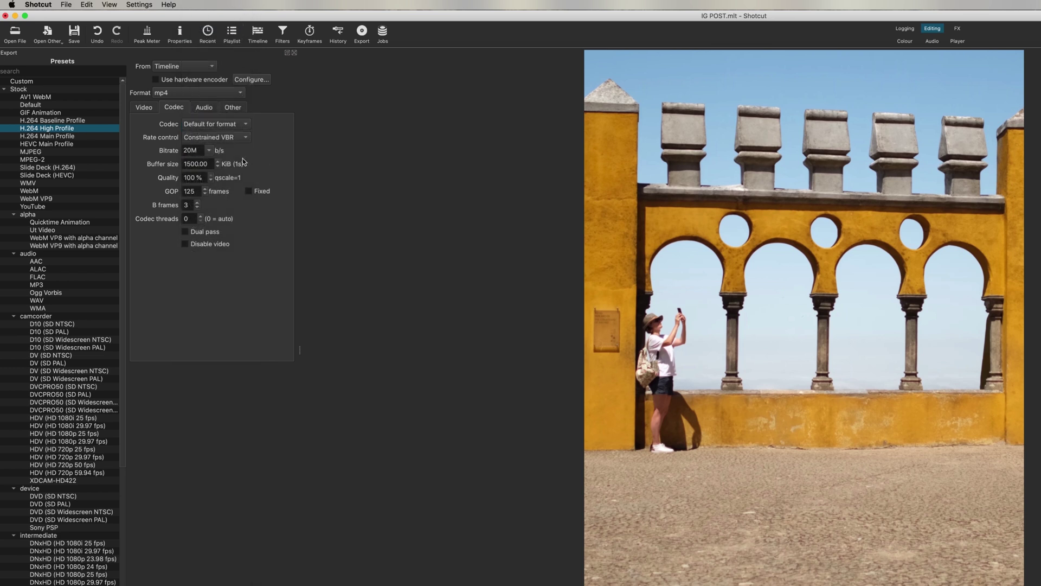
Step: Set the export's rate control to Constrained VBR with a bitrate of 20M
left_click(239, 139)
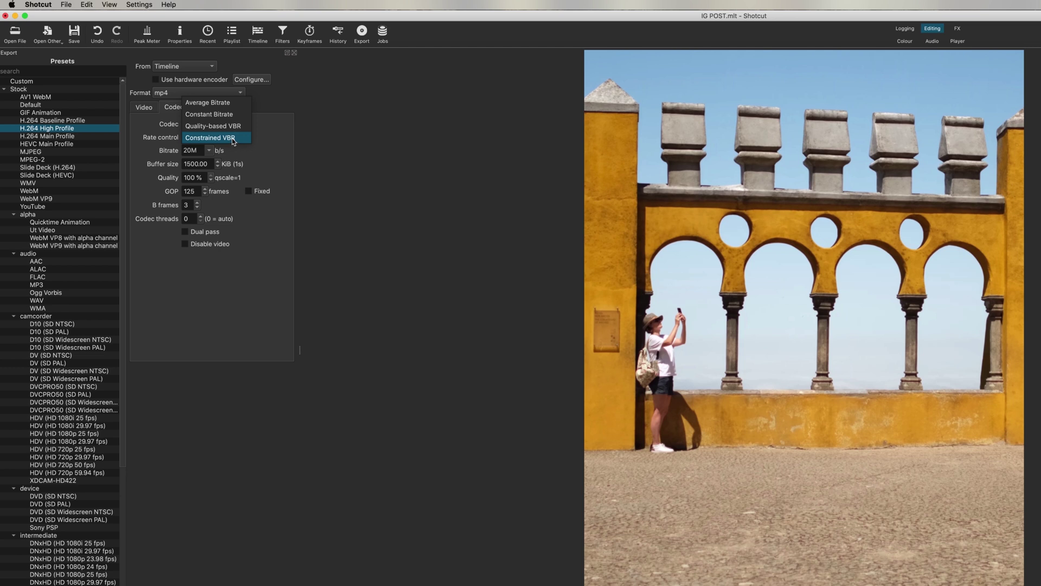
left_click(233, 138)
left_click_drag(198, 150, 135, 143)
type("20")
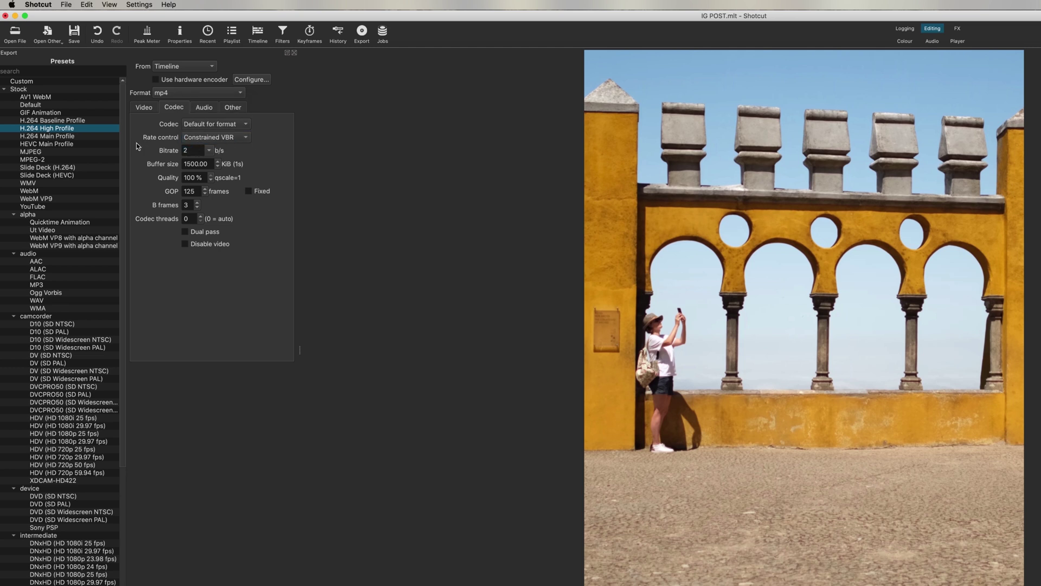
left_click(209, 150)
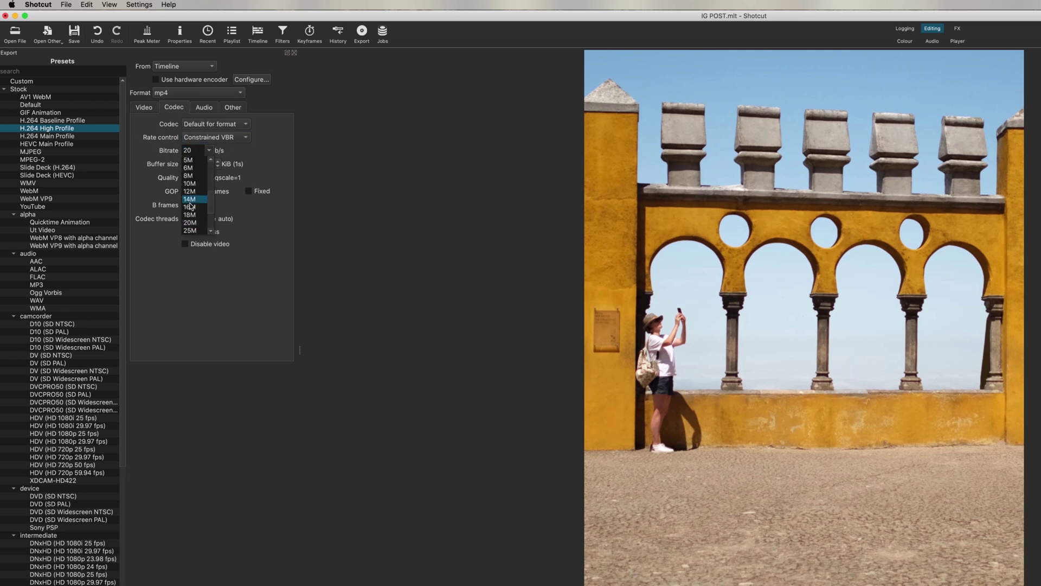
left_click(211, 184)
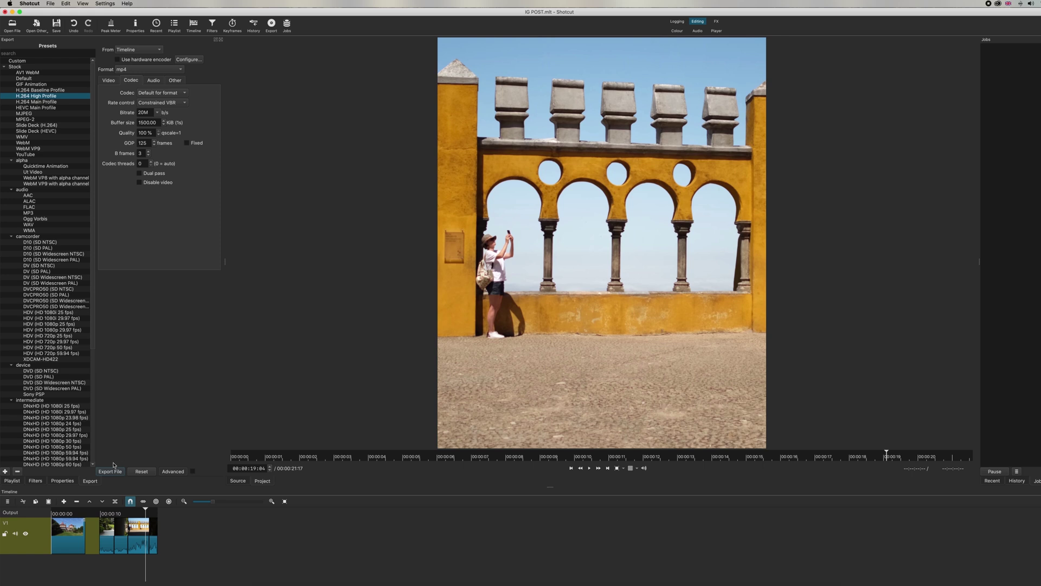
Step: Export the timeline as an mp4 file named IG POST 4x5 in the SHOTCUT folder
left_click(111, 470)
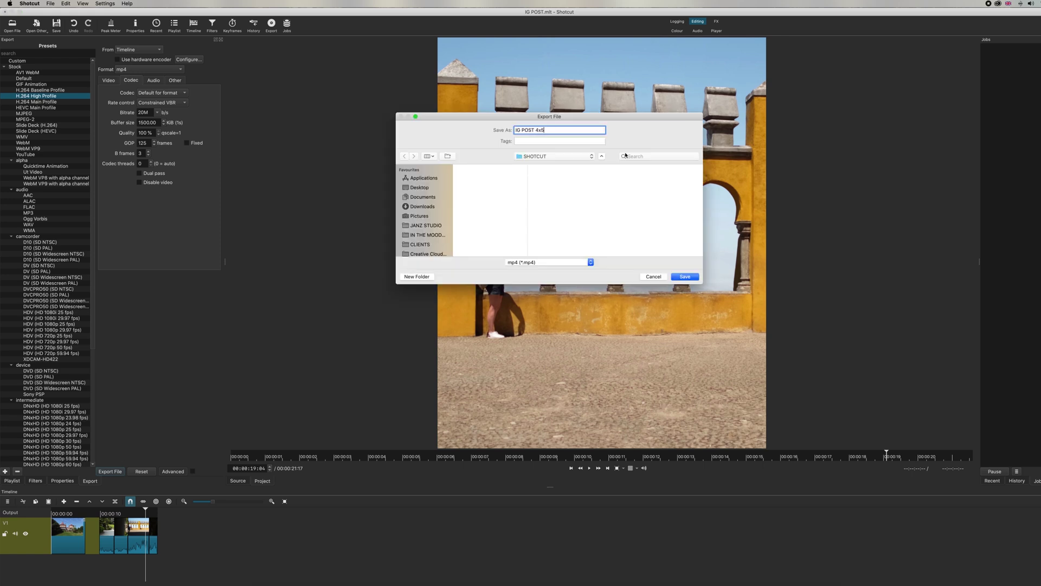
left_click(685, 276)
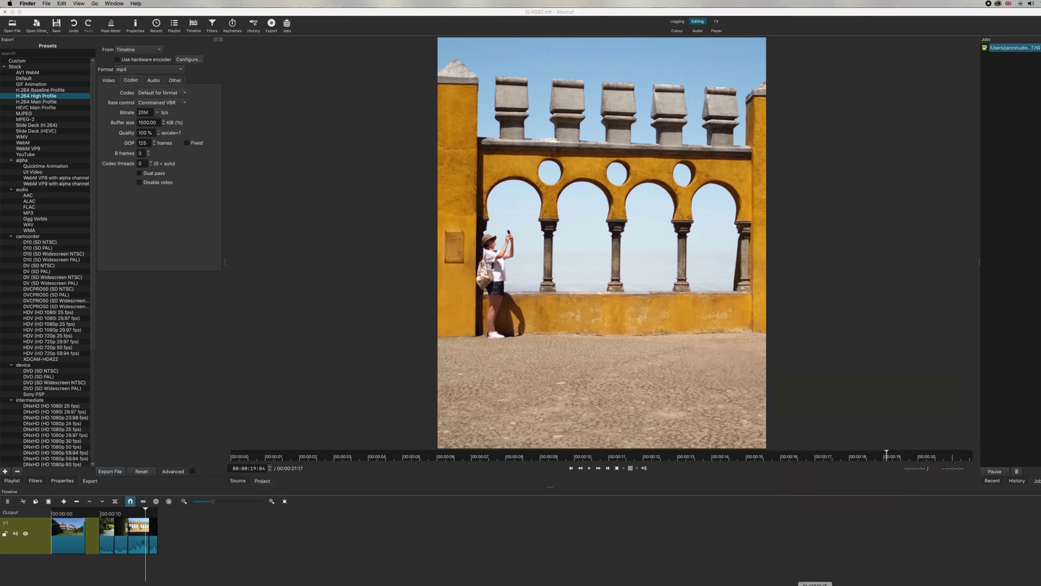
Step: Switch to Finder, preview the exported IG POST 4x5.mp4 in the SHOTCUT folder, and return to Shotcut
left_click(824, 584)
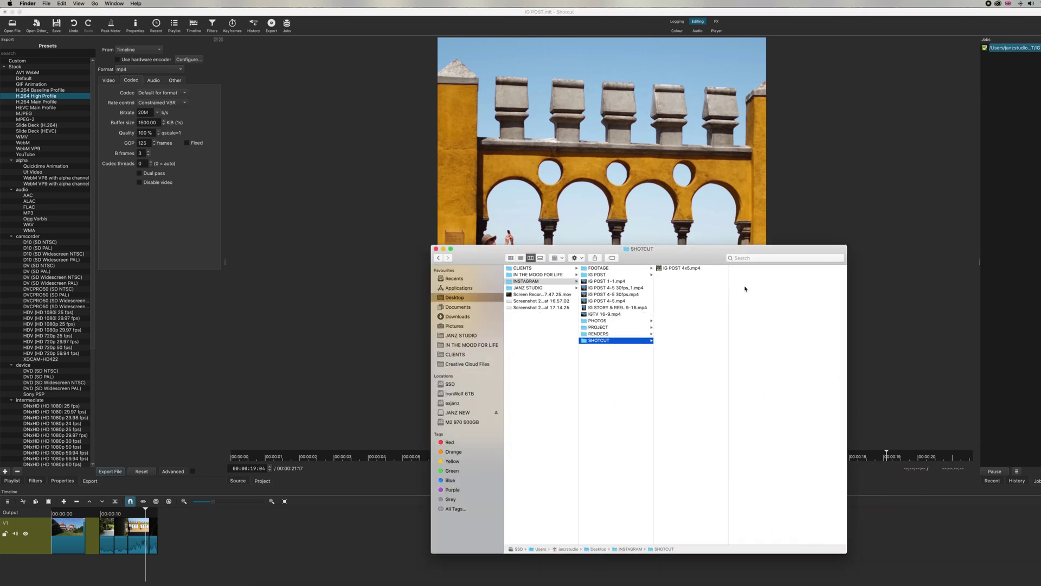
left_click(694, 269)
key("space")
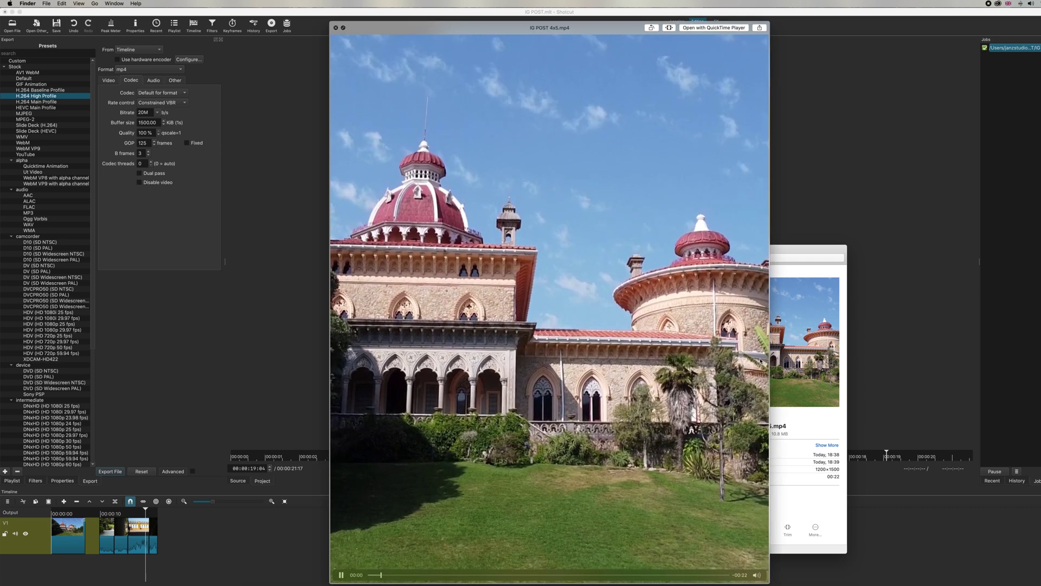
left_click(241, 331)
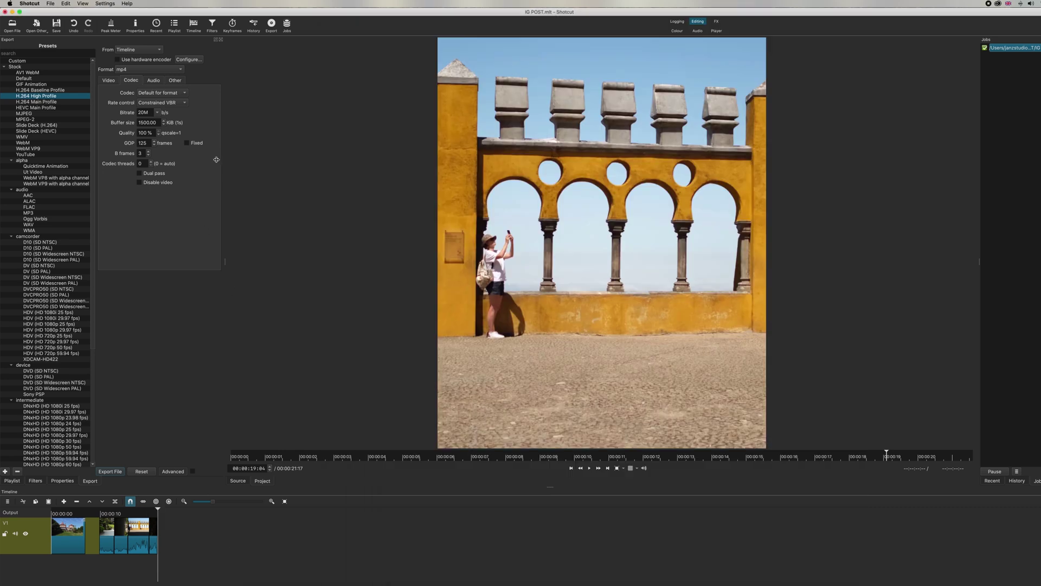
Step: Add a custom video mode named IG POST 1x1 with a 1200 x 1200 resolution and a 1:1 aspect ratio
left_click(105, 3)
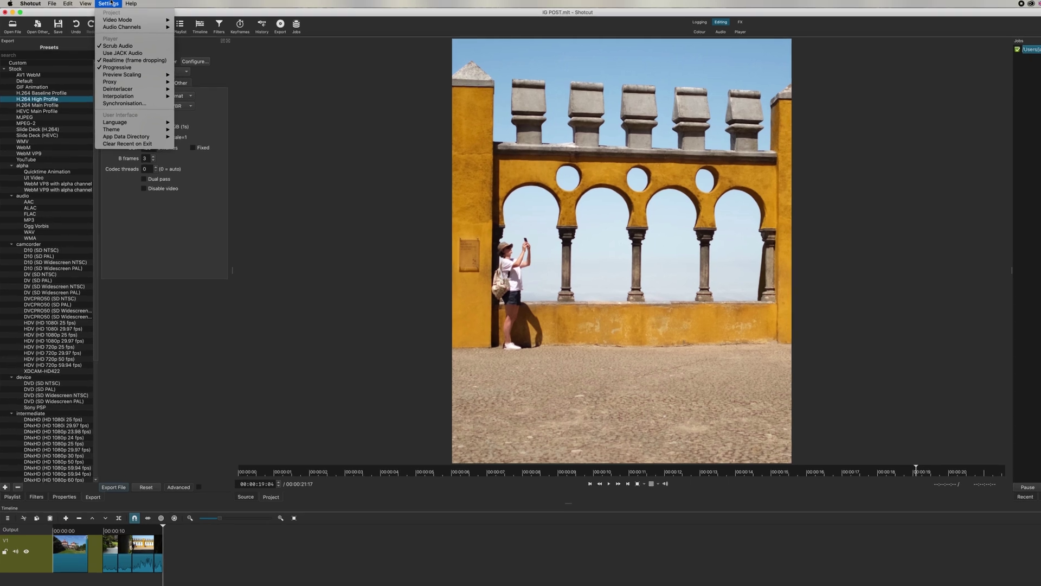
mouse_move(159, 26)
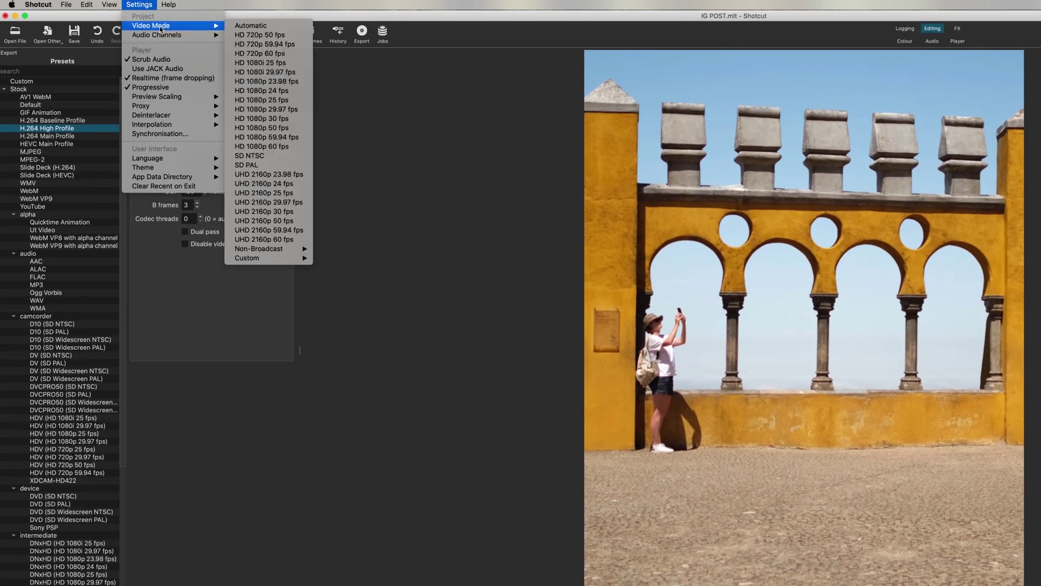
mouse_move(276, 262)
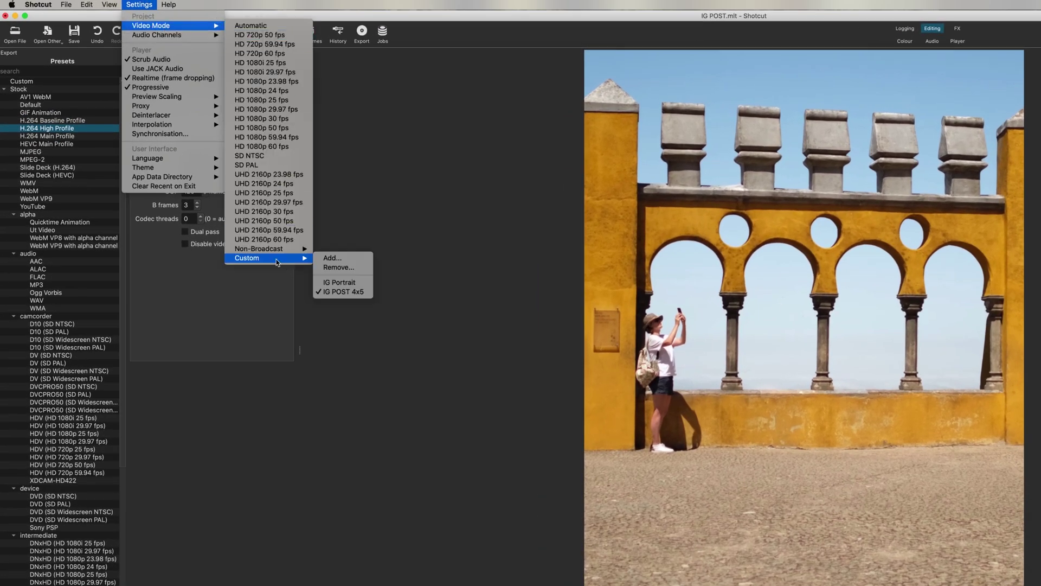
left_click(332, 258)
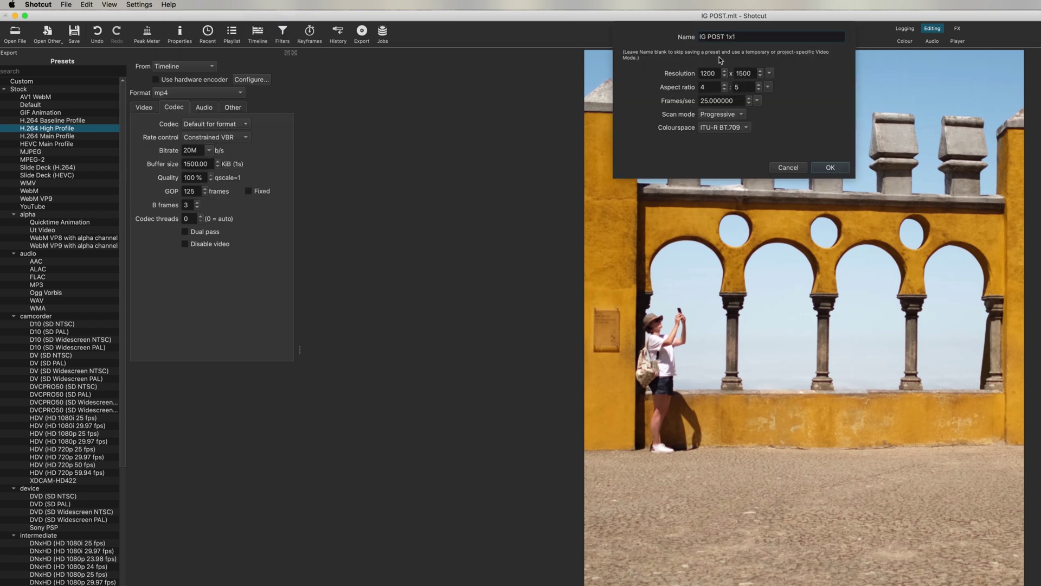
left_click_drag(754, 72, 699, 74)
type("120")
key("Tab")
type("1")
left_click_drag(743, 87, 711, 85)
type("1")
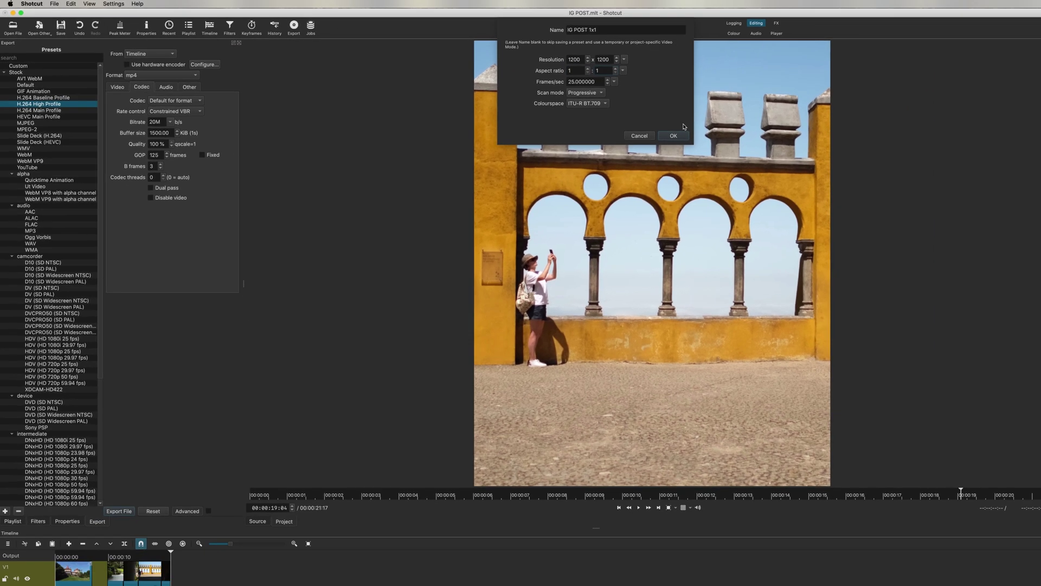
left_click(627, 125)
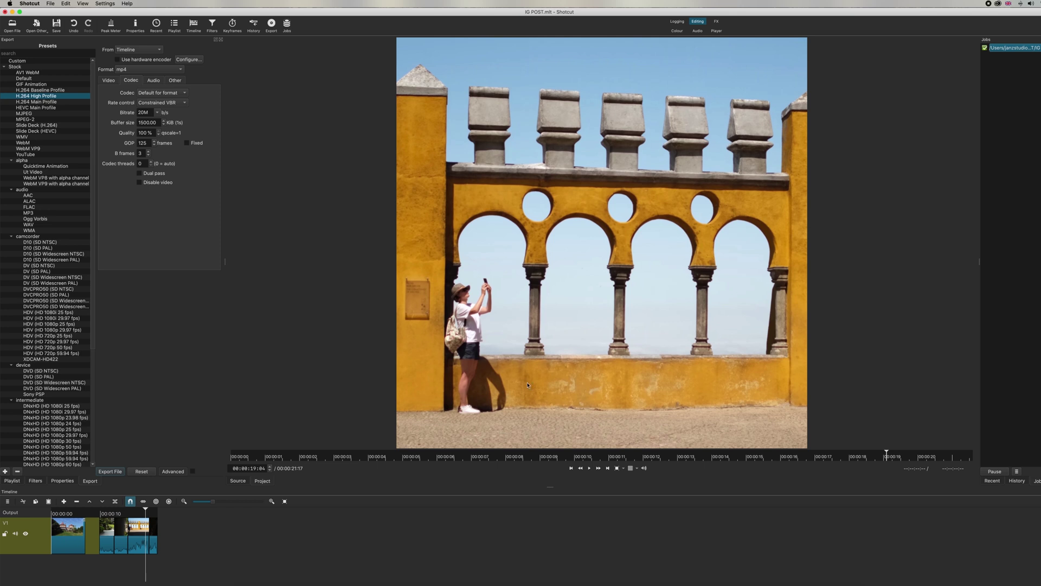
Step: Rescale and reposition the first clip, DJI_0066.MP4, with its Size, Position & Rotate filter to suit the square frame
left_click(67, 513)
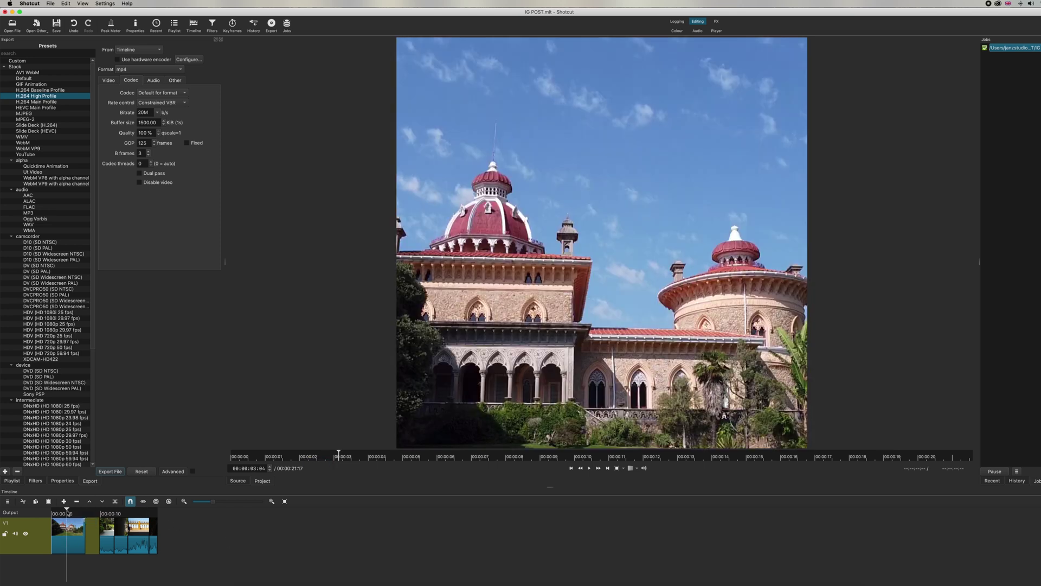
left_click(68, 535)
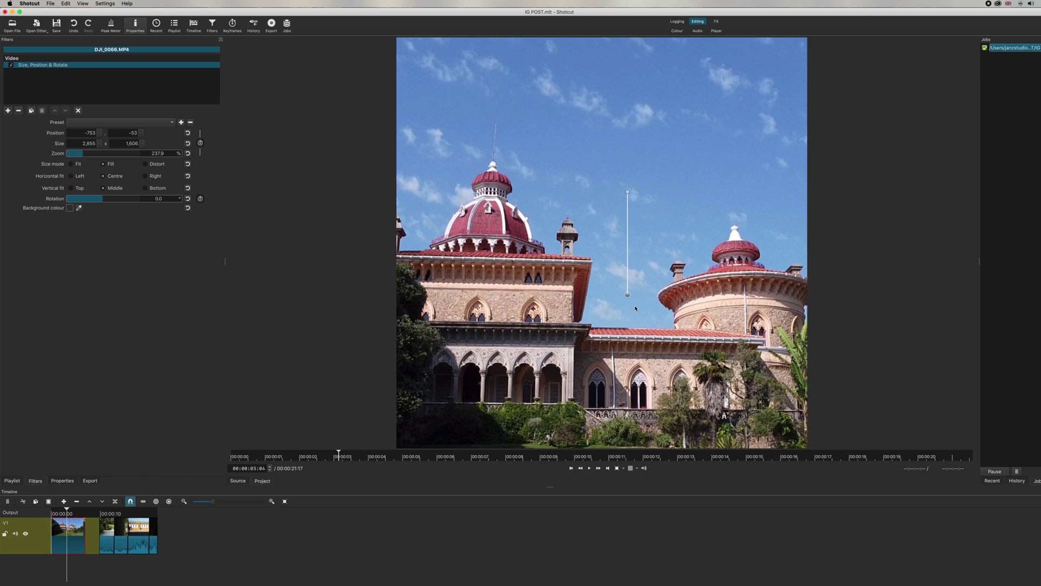
left_click_drag(87, 156, 79, 155)
left_click_drag(627, 293, 615, 242)
left_click_drag(82, 154, 84, 154)
Step: Adjust the zoom and position of the DSCF0153.MOV clip to reframe it for the square format
mouse_move(120, 546)
left_mouse_down()
mouse_move(107, 545)
mouse_move(134, 549)
left_mouse_up()
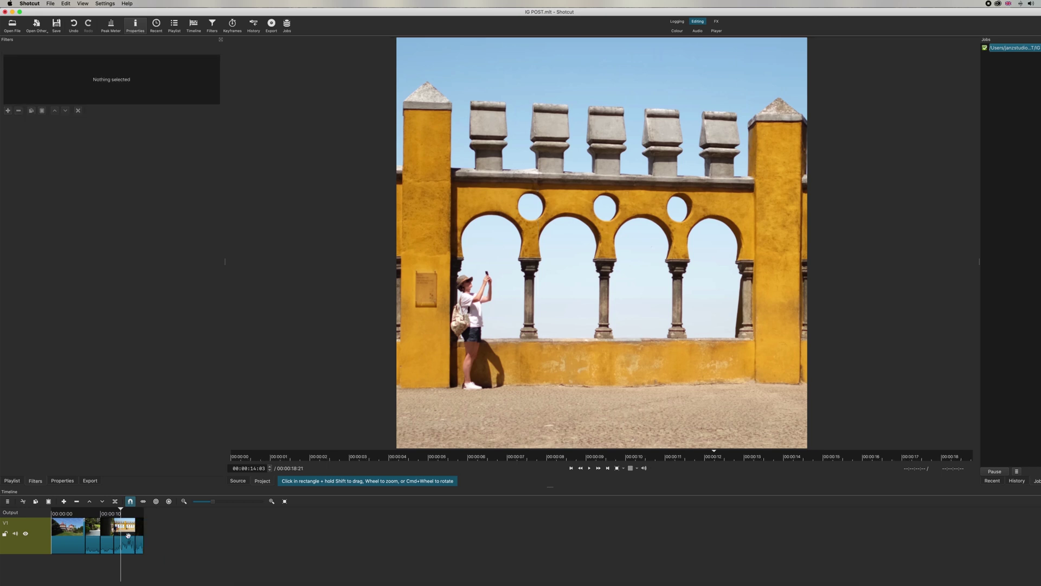
left_click_drag(98, 513, 107, 515)
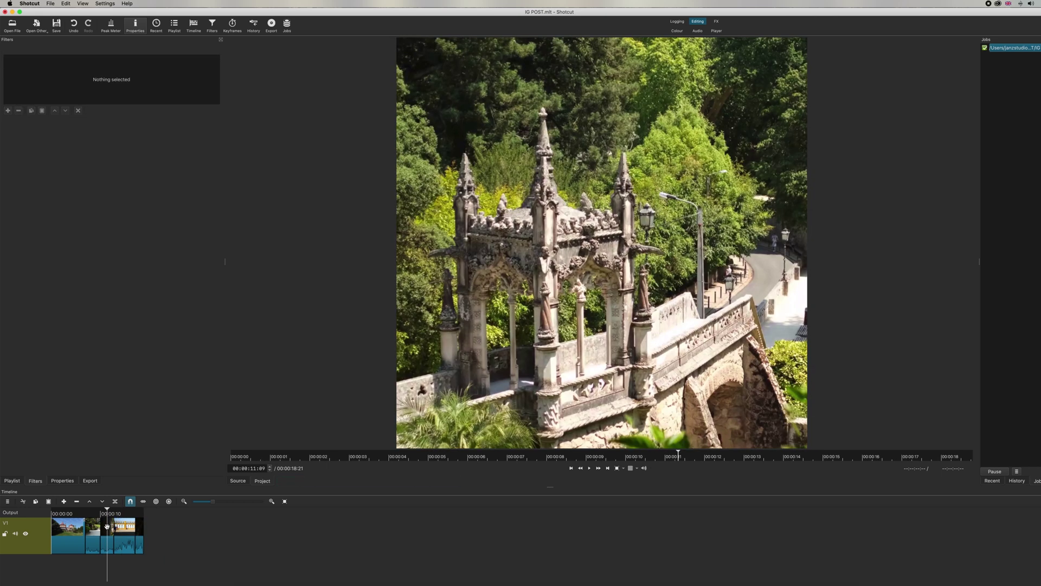
left_click(107, 527)
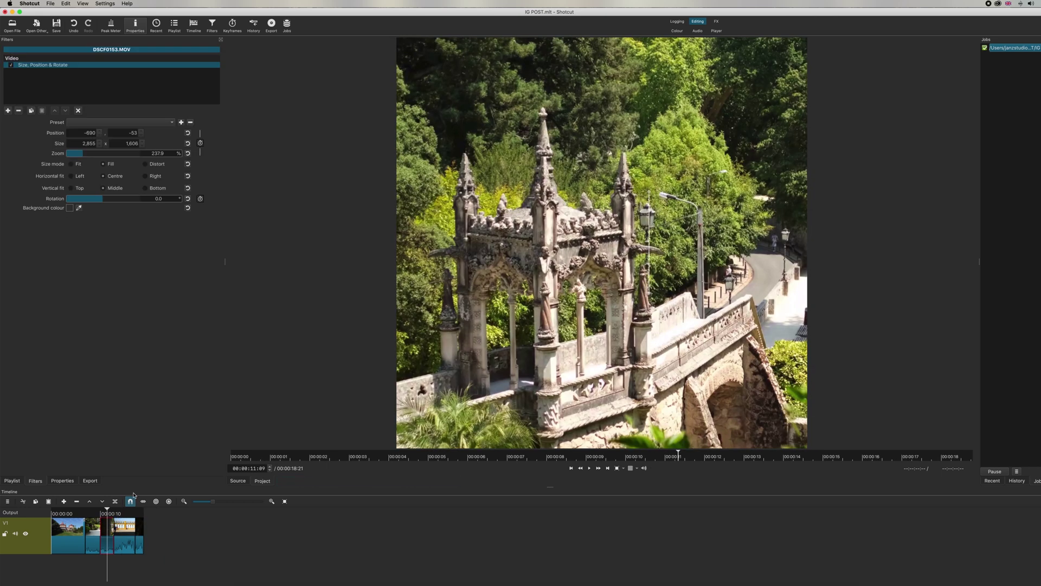
left_click(79, 156)
left_click_drag(649, 295, 622, 245)
left_click(81, 156)
Step: Open the export settings, check the video resolution, and set the codec to Default for format
left_click(79, 514)
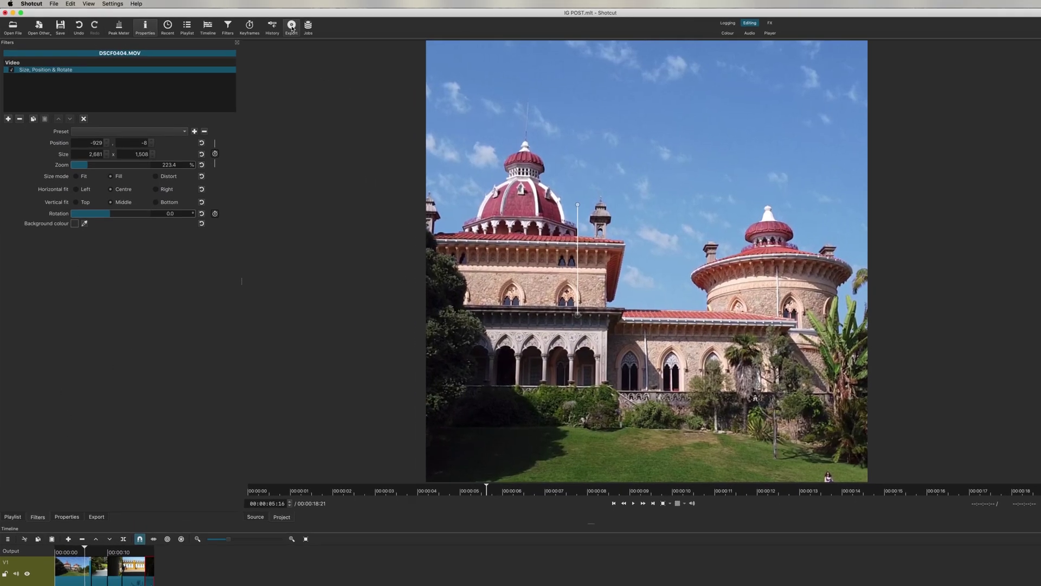
left_click(271, 25)
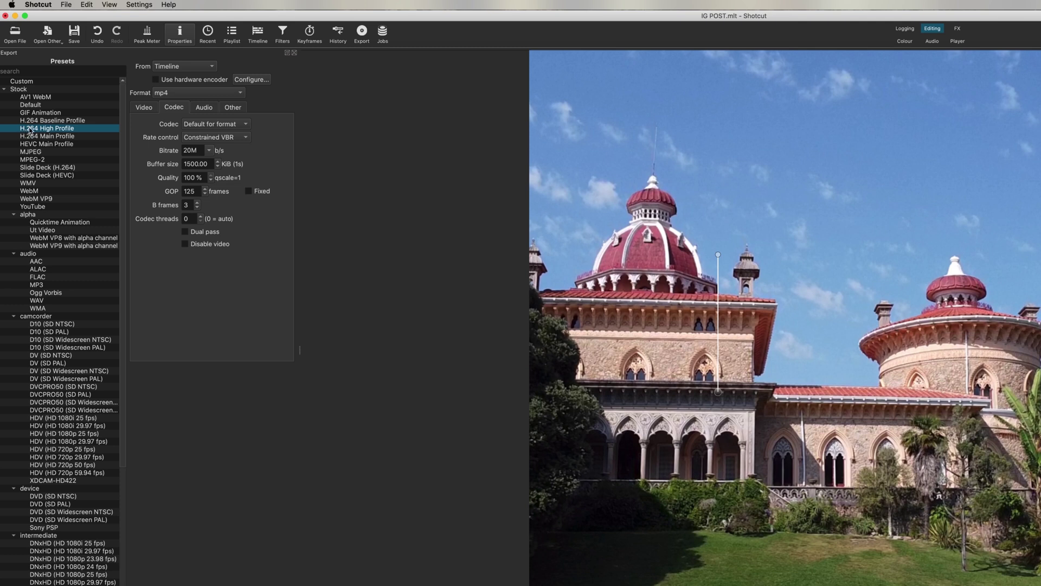
left_click(140, 108)
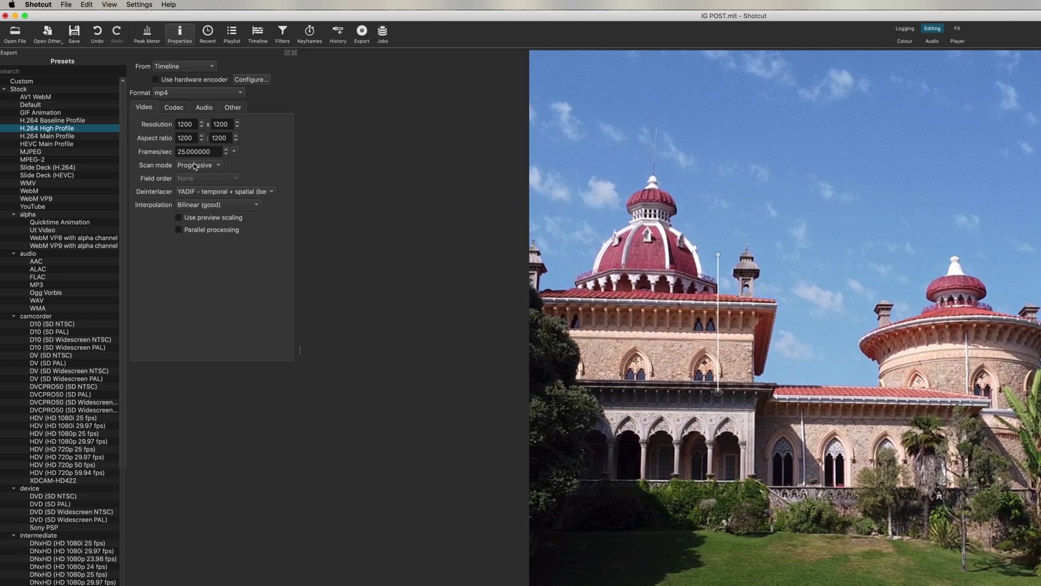
left_click(174, 107)
left_click(214, 124)
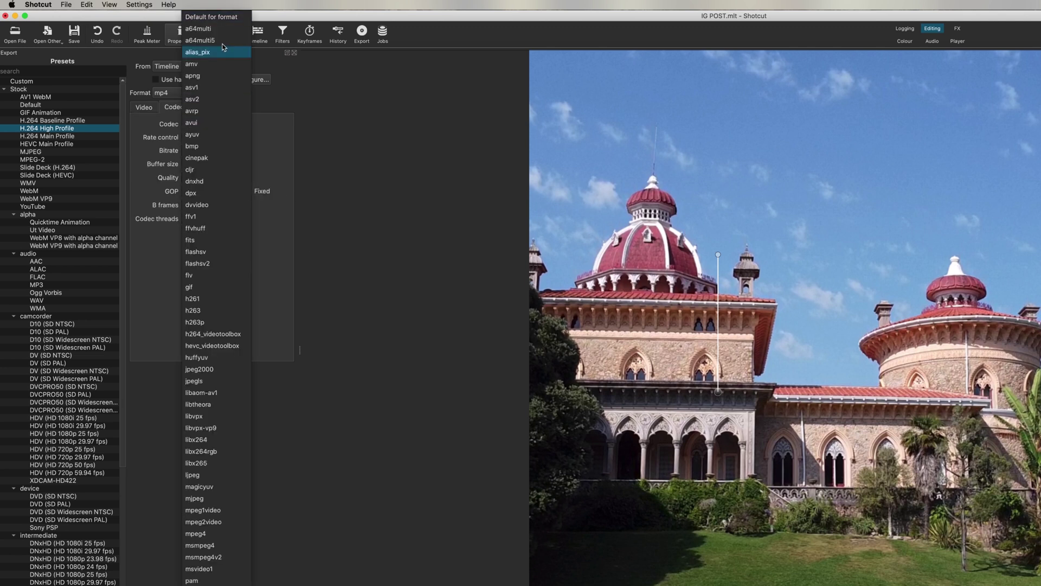
left_click(223, 21)
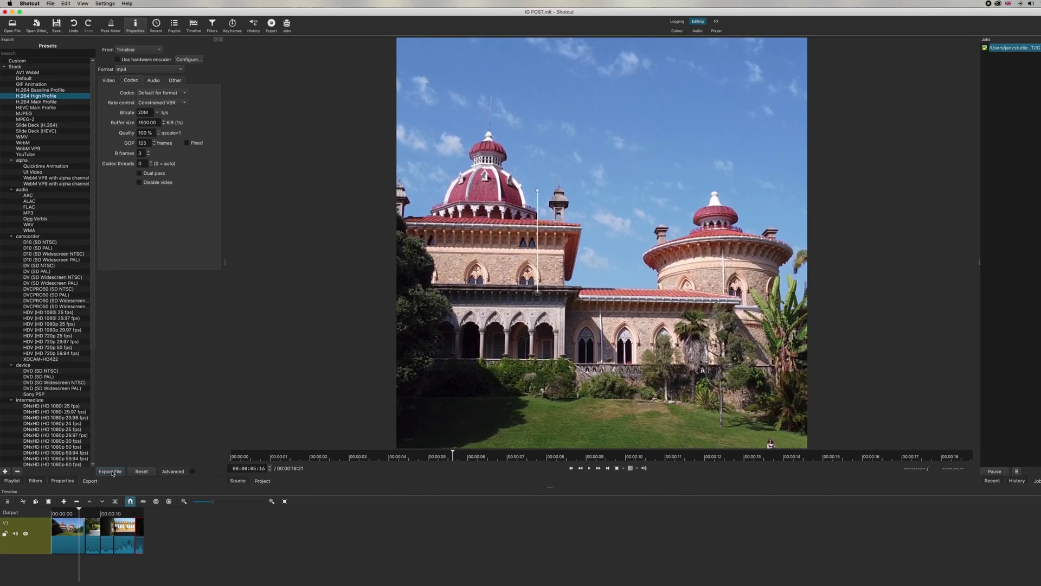
Step: Export the square timeline as an mp4 file named IG POST 1x1 in the SHOTCUT folder
left_click(111, 471)
left_click(539, 130)
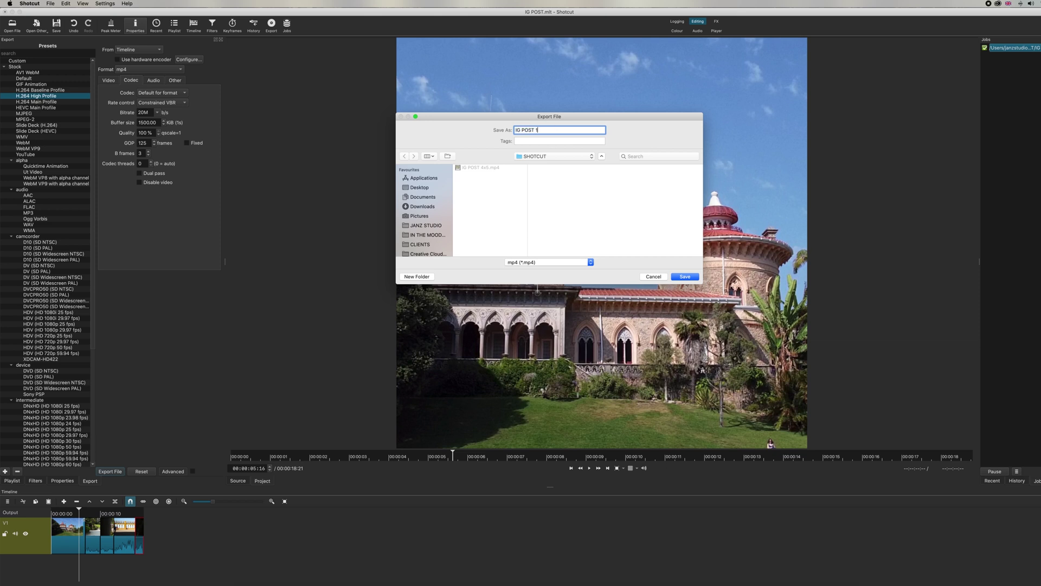
left_click(690, 278)
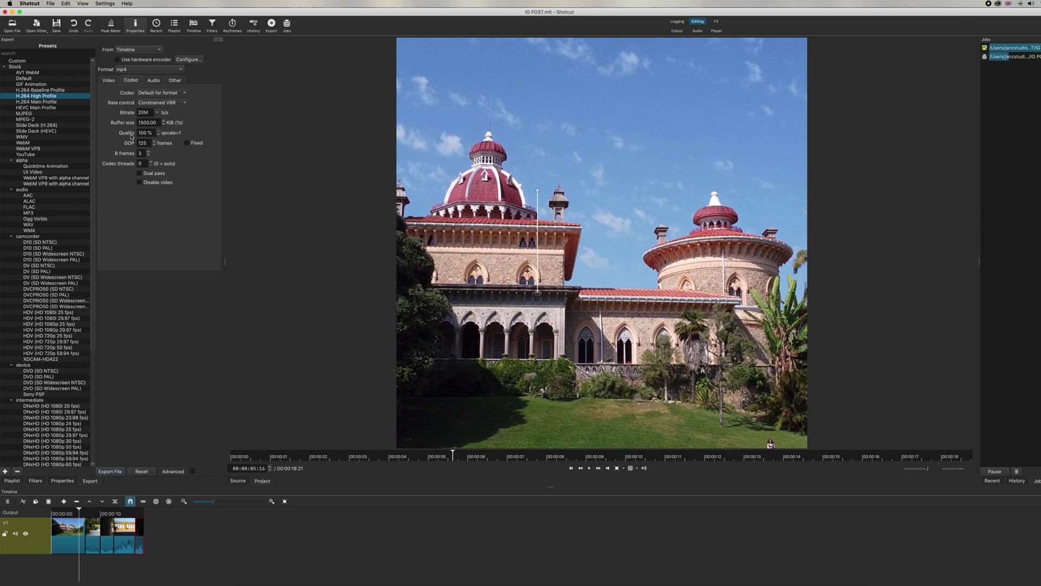
Step: Start a new custom video mode and name it IG STORY & REEL 9x16
left_click(105, 3)
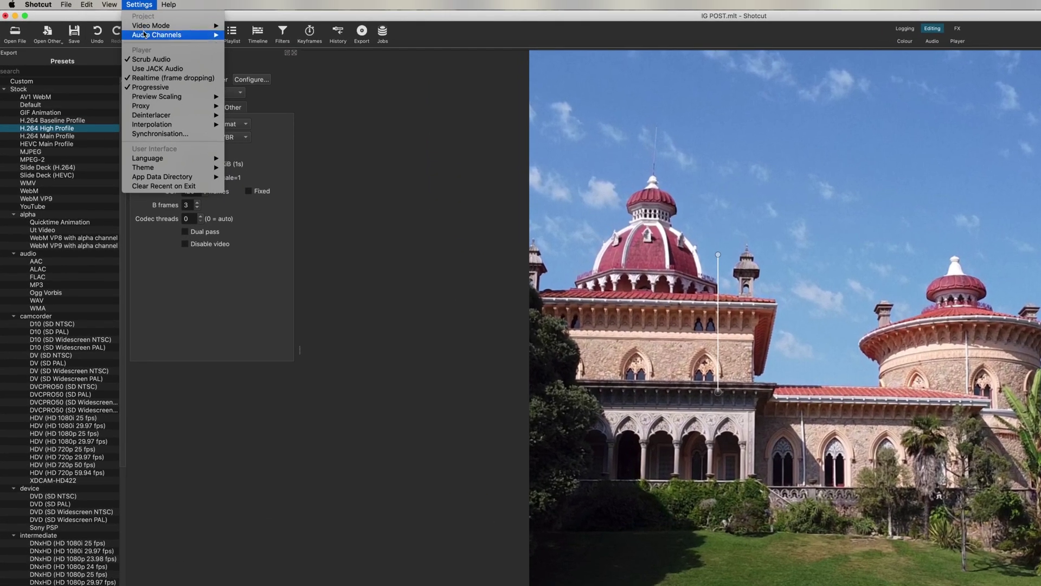
mouse_move(145, 25)
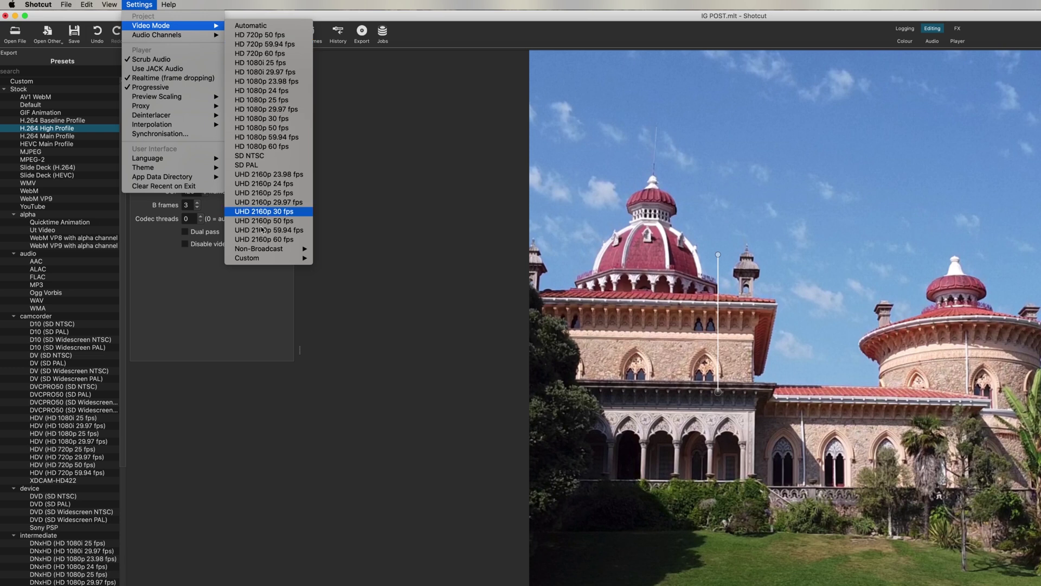
mouse_move(295, 258)
left_click(330, 258)
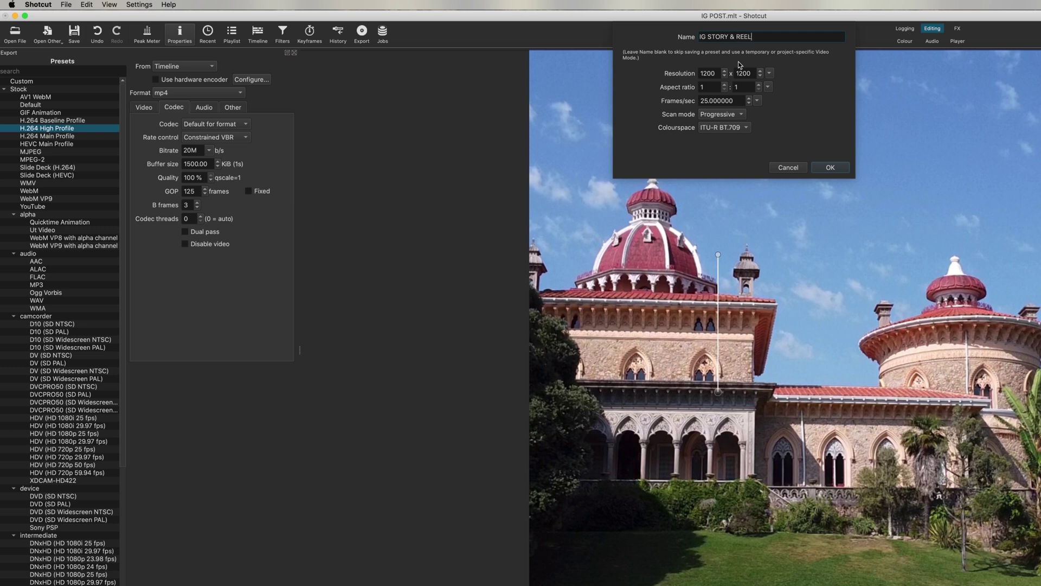
type("6")
Step: Give the new video mode a 1080 x 1920 resolution and a 9:16 aspect ratio, and apply it
key("Tab")
type("1080")
key("Tab")
type("1920")
key("Tab")
type("9")
key("Tab")
type("16")
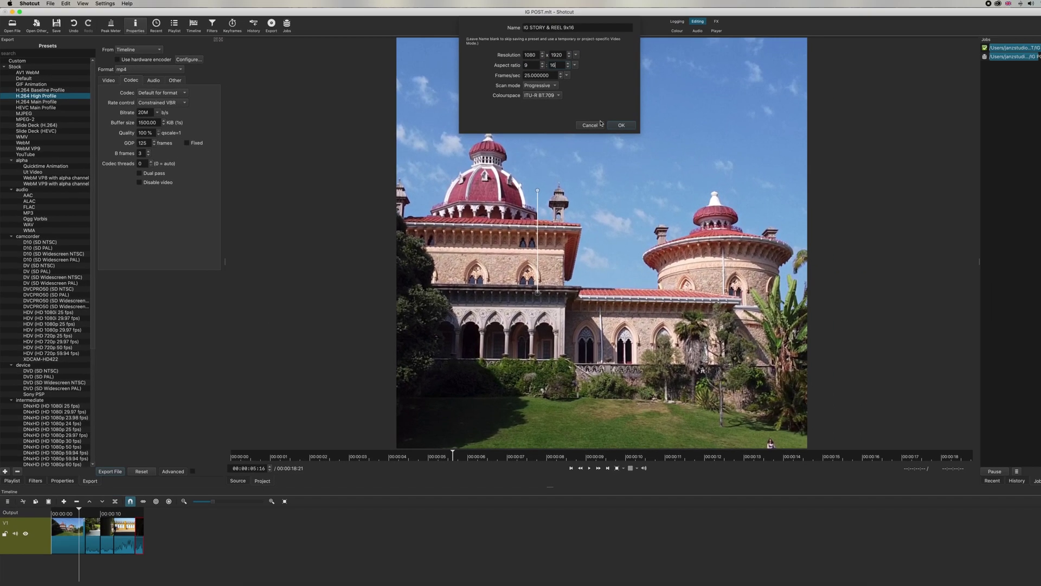
left_click(622, 125)
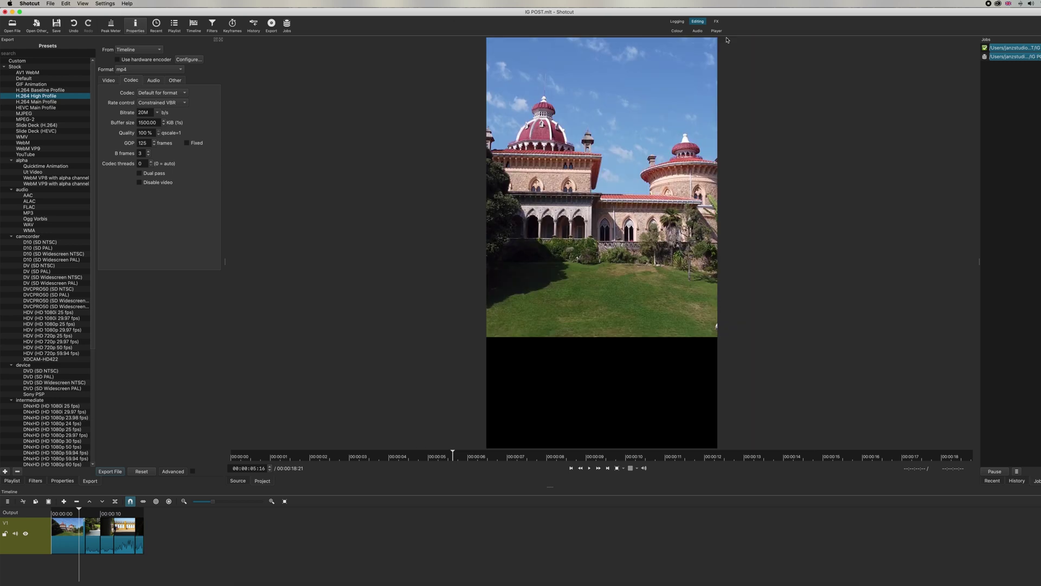
Step: Enlarge and reposition the first clip, DJI_0066.MP4, with its Size, Position & Rotate filter to fill the vertical frame
left_click(75, 526)
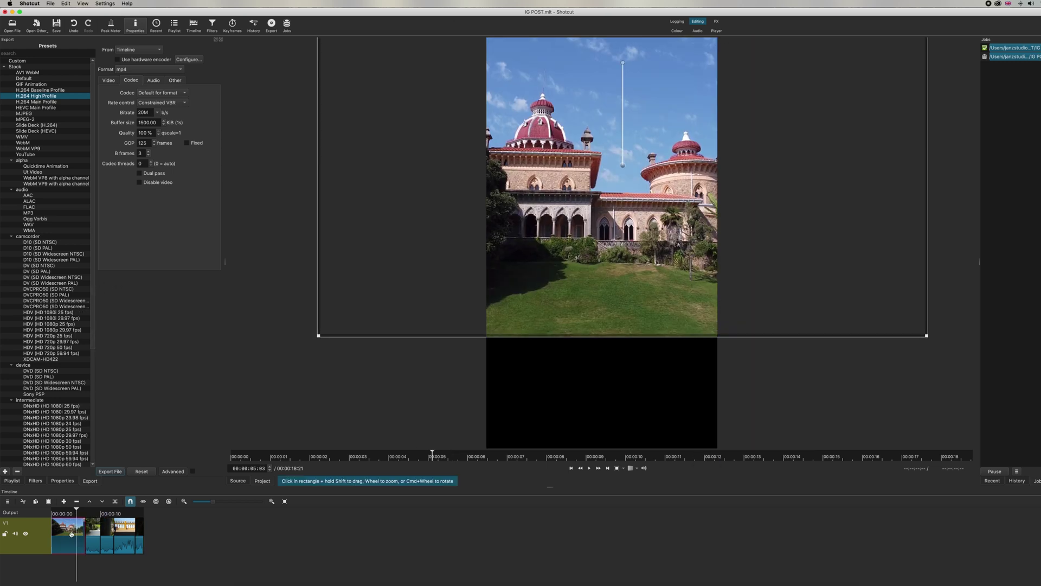
left_click(212, 25)
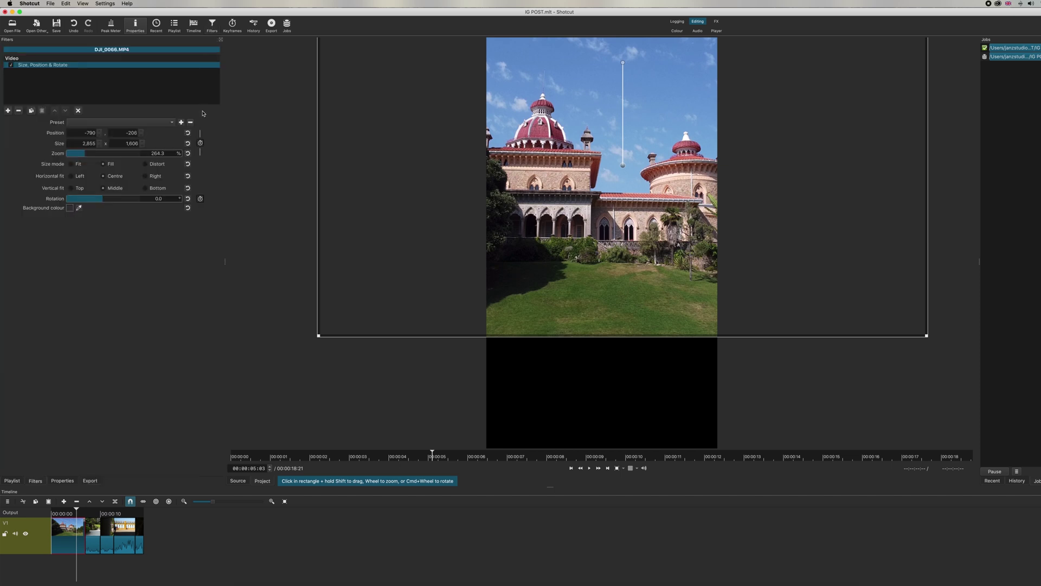
left_click_drag(623, 165, 610, 233)
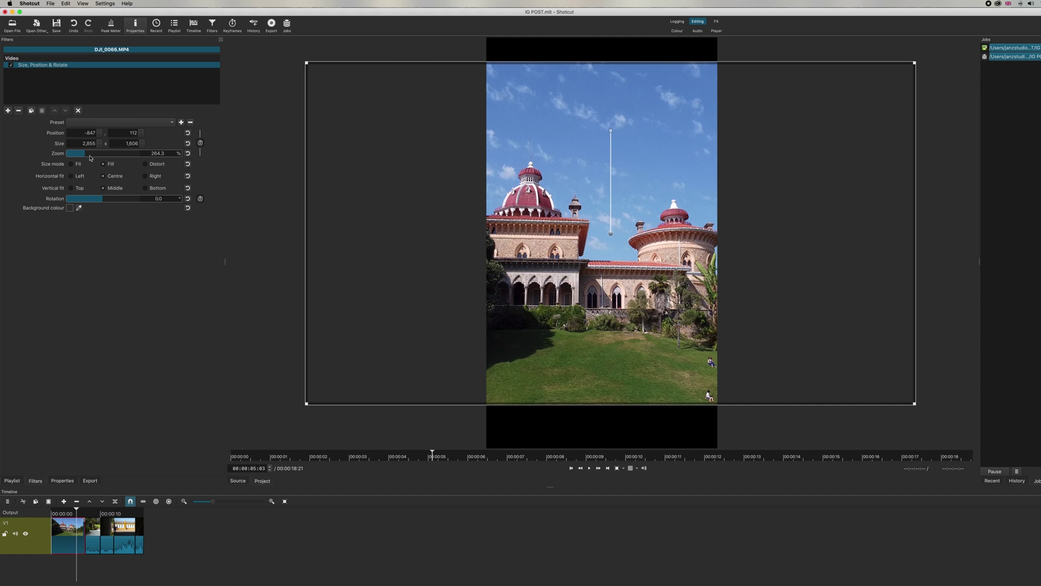
scroll(91, 159, "up", 5)
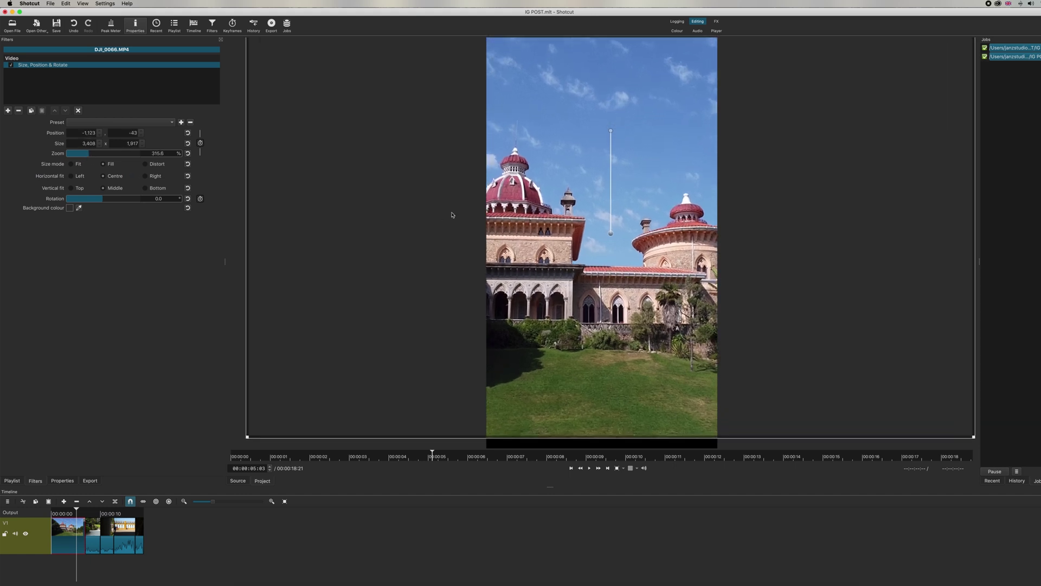
left_click_drag(612, 270, 615, 277)
left_click_drag(611, 234, 613, 245)
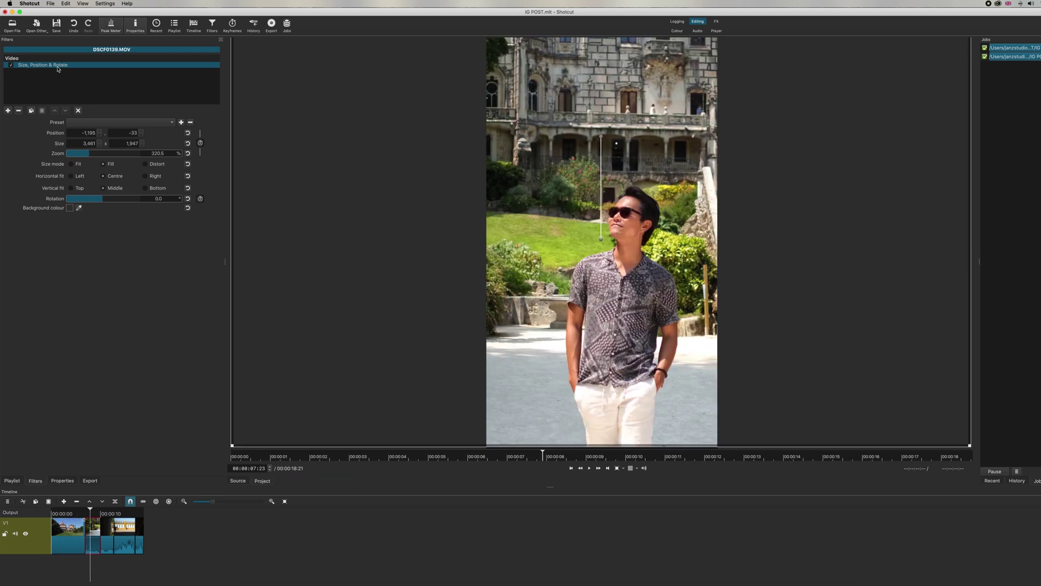
Step: Copy the Size, Position & Rotate filter from the DSCF0139.MOV clip and paste it onto the DSCF0305.MOV clip
left_click(31, 112)
left_click(126, 525)
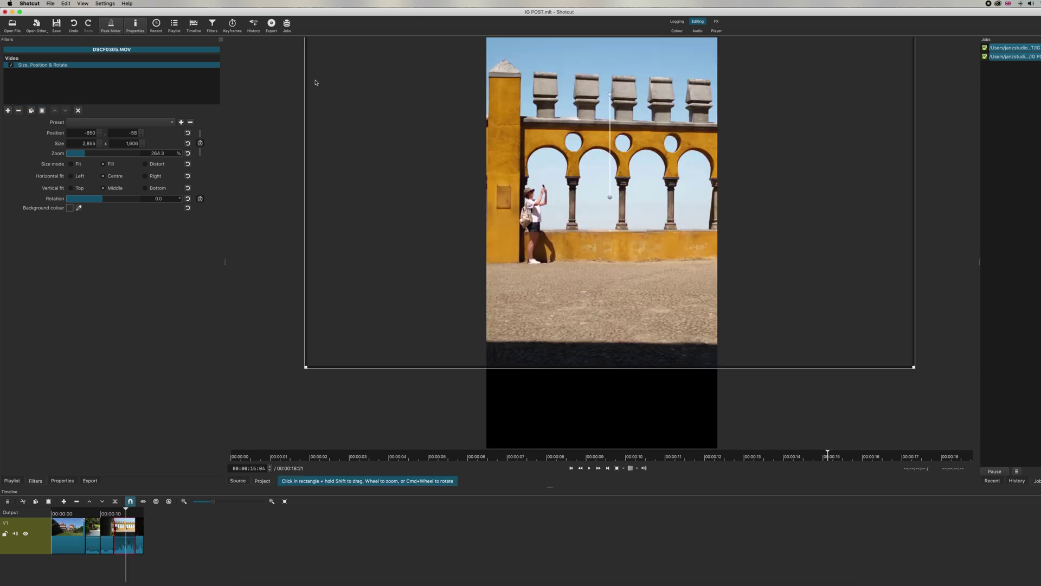
left_click(42, 112)
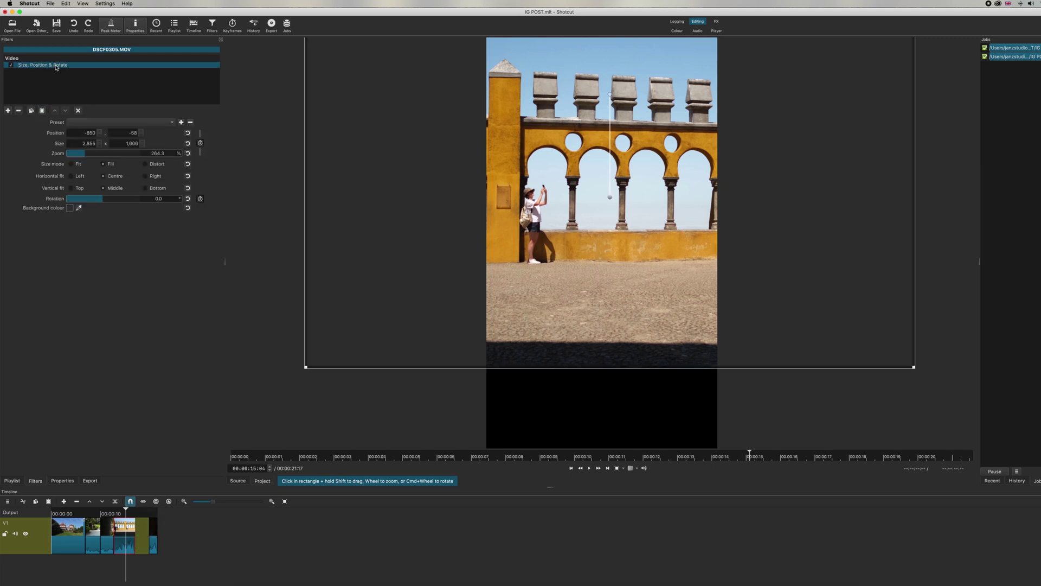
left_click(42, 110)
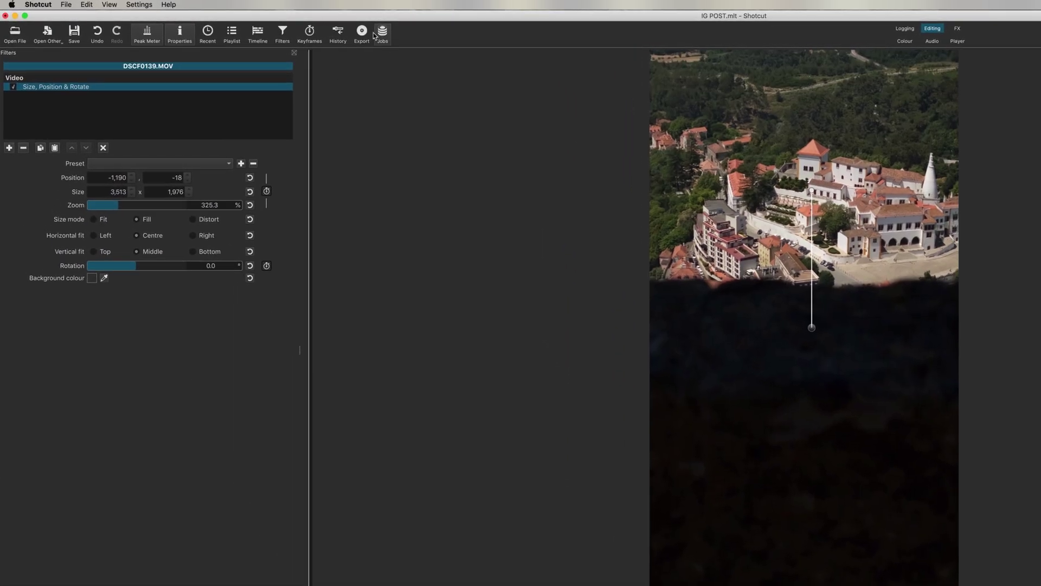
Step: Check the export's video and codec settings, and export the vertical timeline as IG STORY & REEL in the SHOTCUT folder
left_click(304, 27)
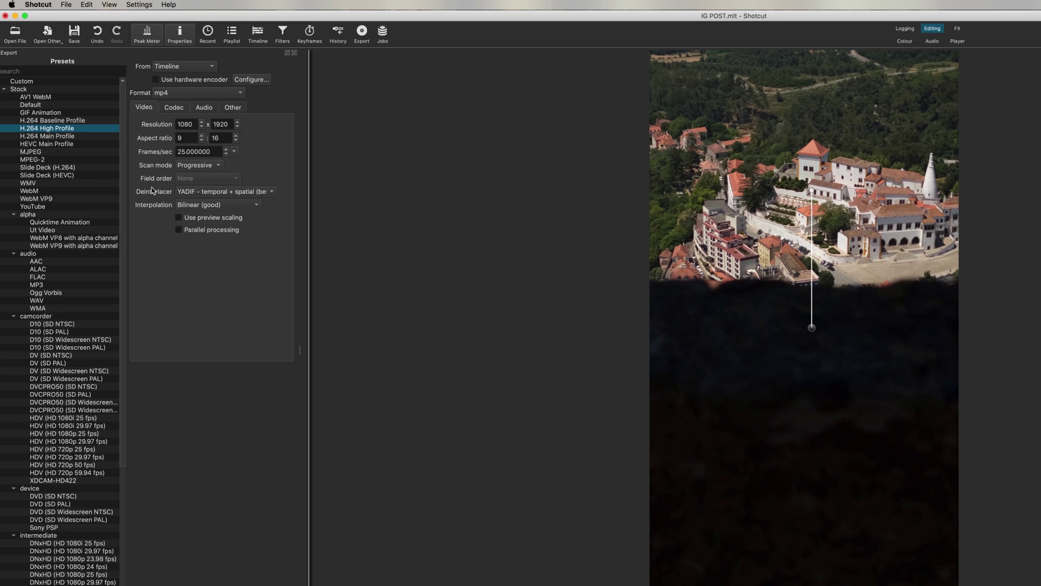
left_click(179, 108)
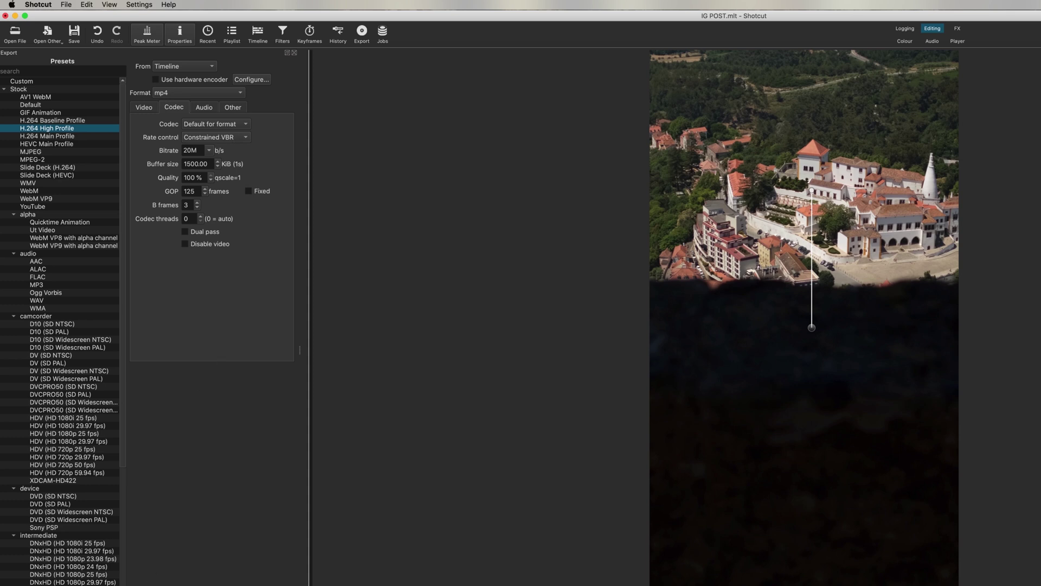
type("IG STORY")
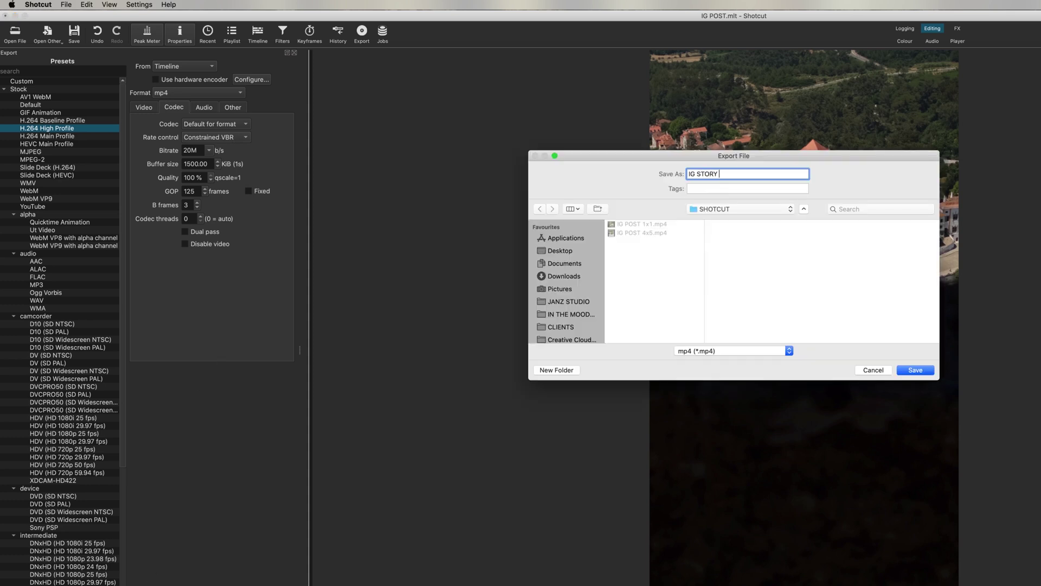
type(" & REEL")
left_click(928, 369)
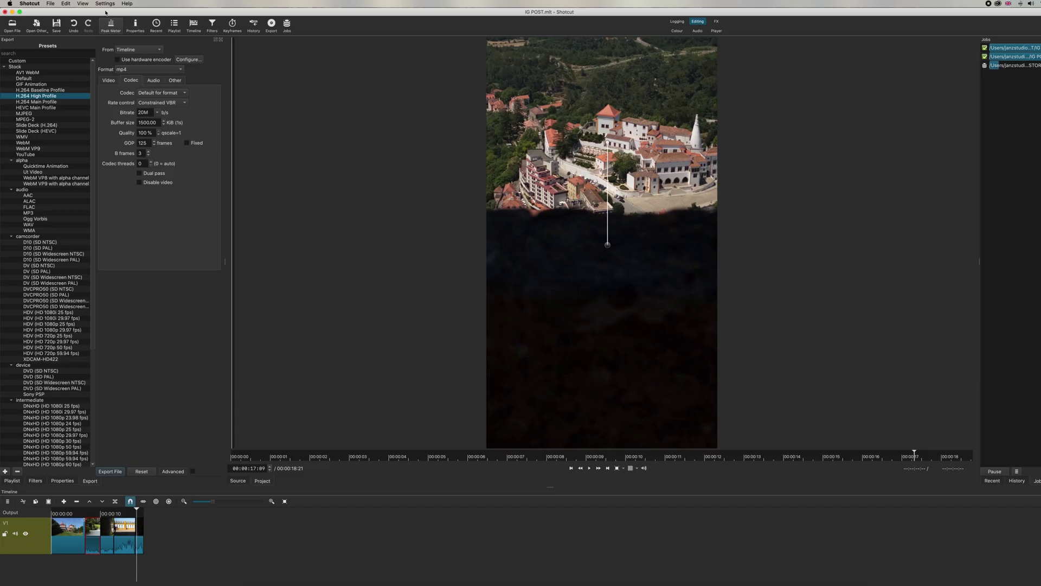
Step: Change the project's video mode to HD 1080p 25 fps for the horizontal version
left_click(105, 3)
mouse_move(123, 19)
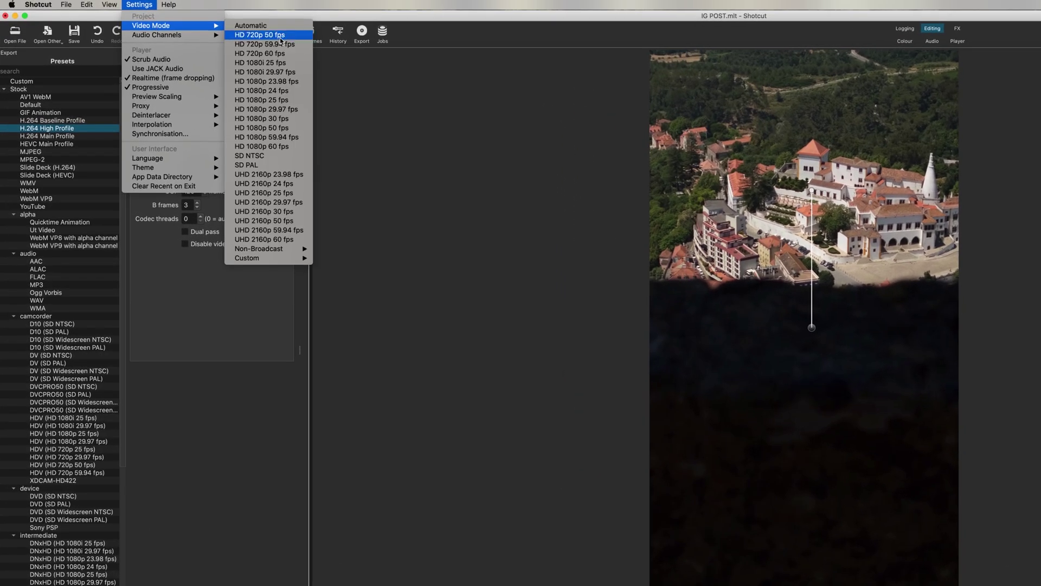
left_click(283, 103)
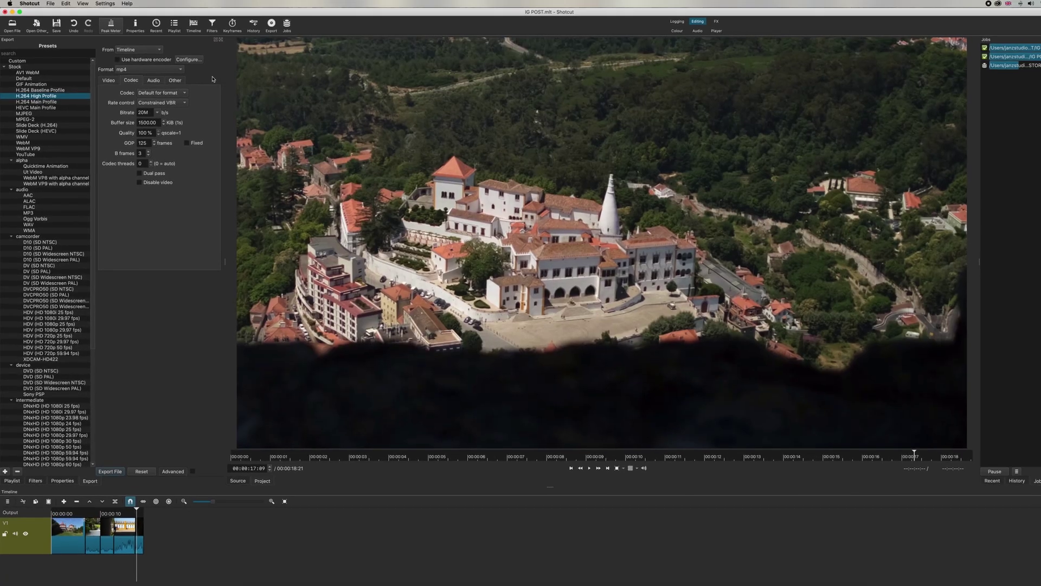
Step: Remove the Size, Position & Rotate filter from DJI_0066.MP4 and the other timeline clips, and check the resulting frames
left_click(83, 526)
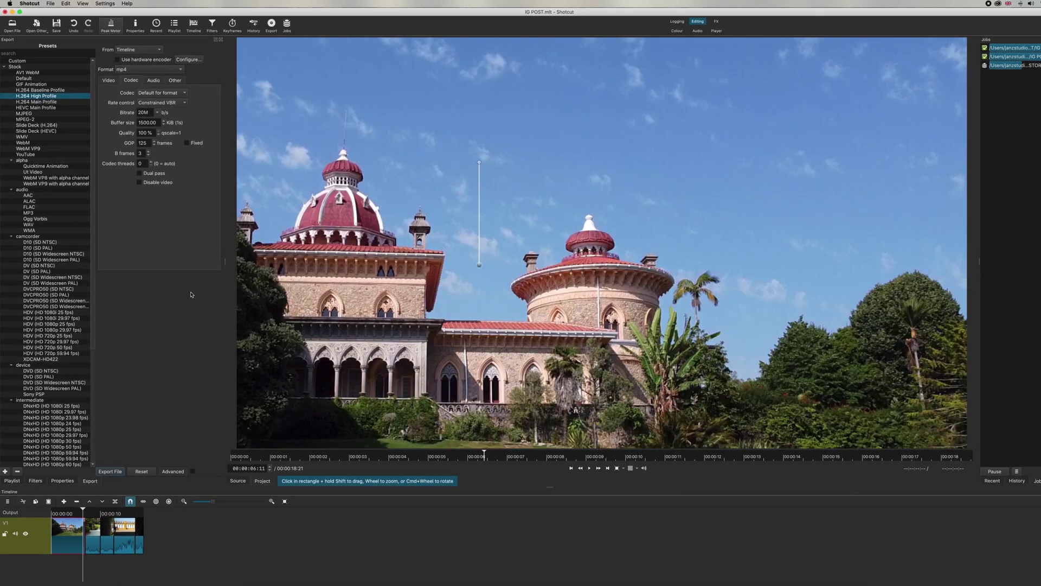
left_click(212, 25)
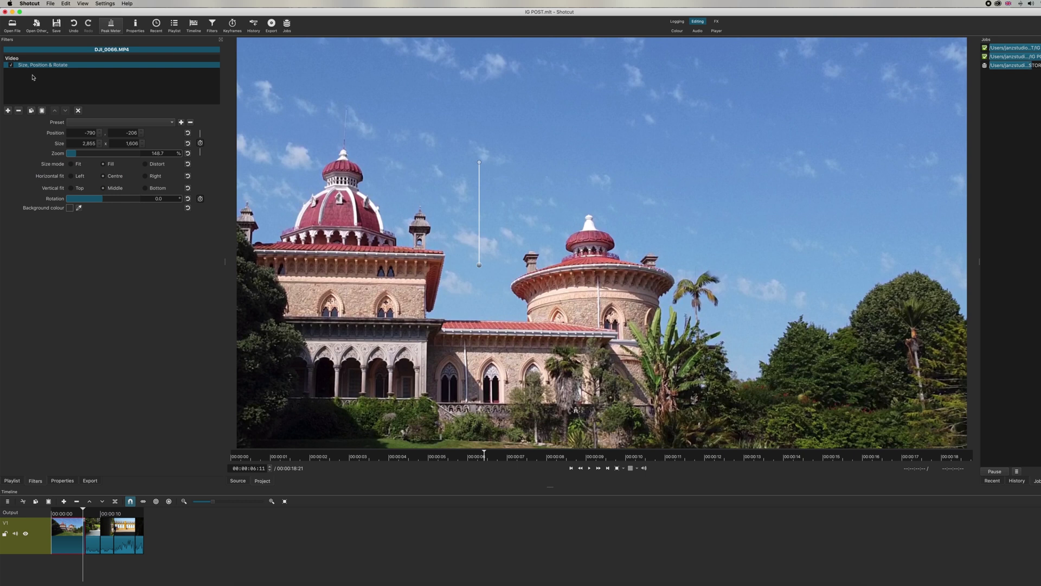
left_click(18, 111)
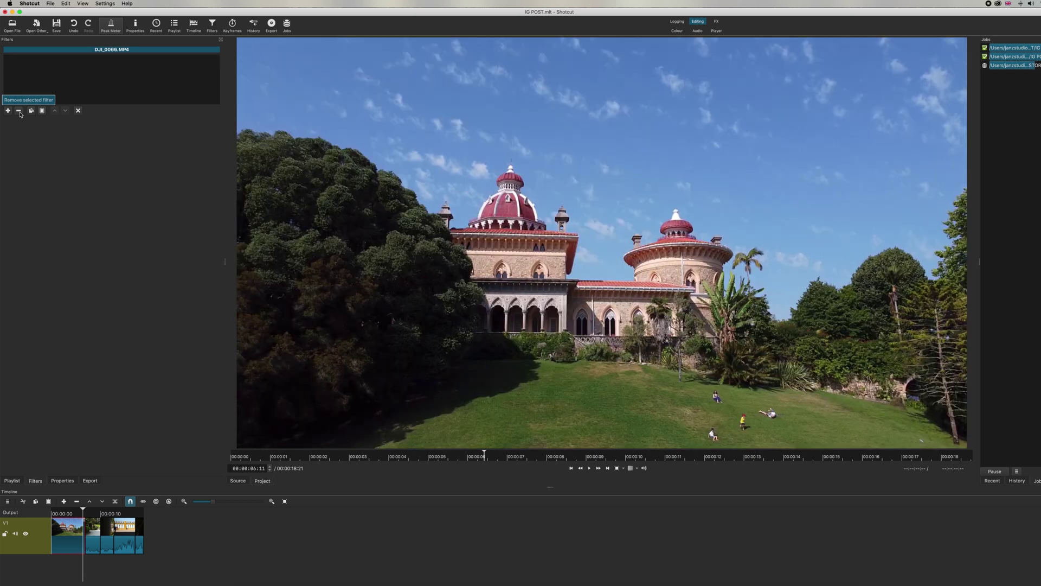
left_click(96, 514)
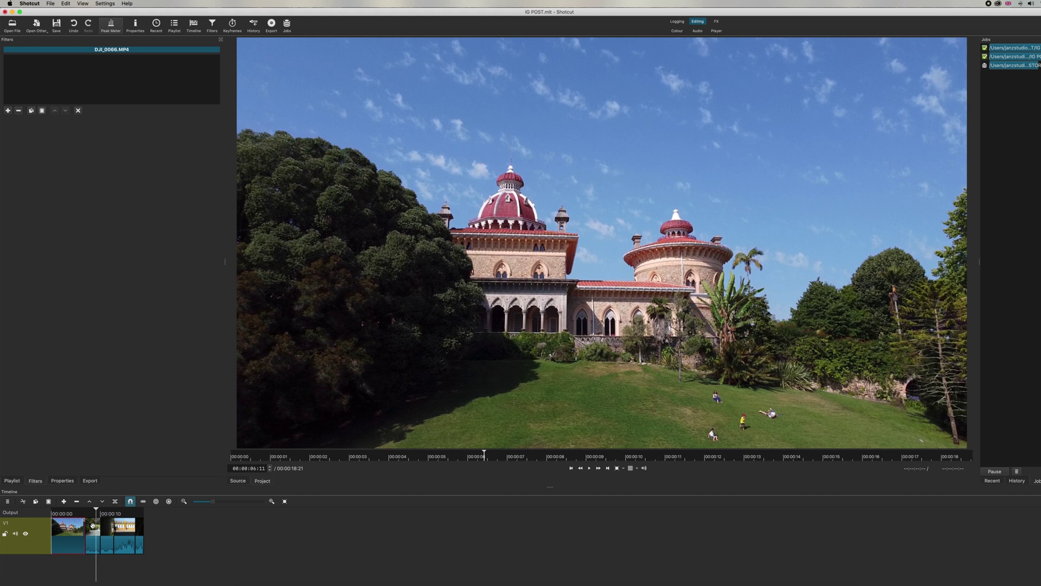
left_click(94, 526)
left_click(19, 110)
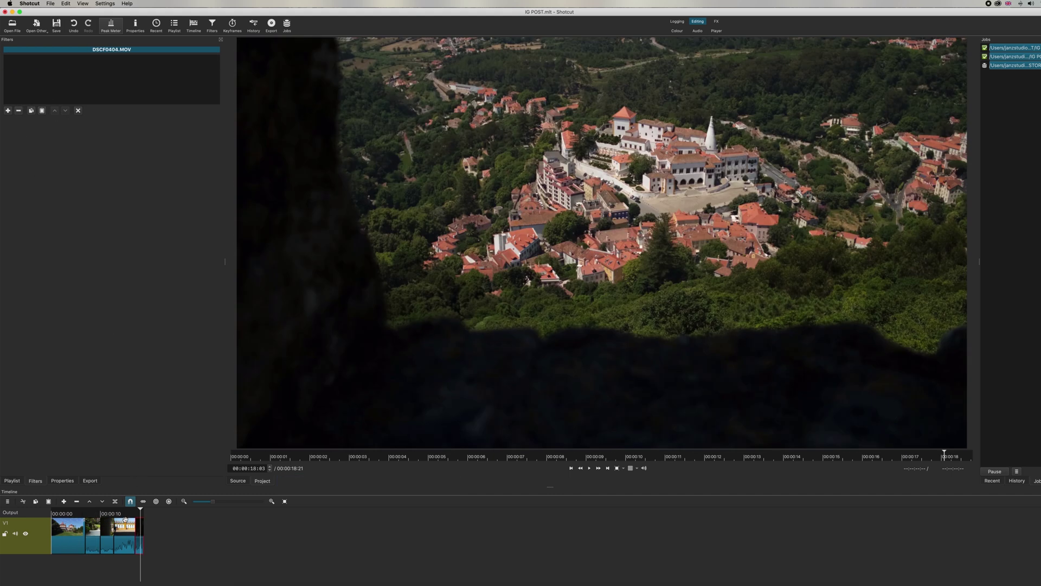
left_click(126, 518)
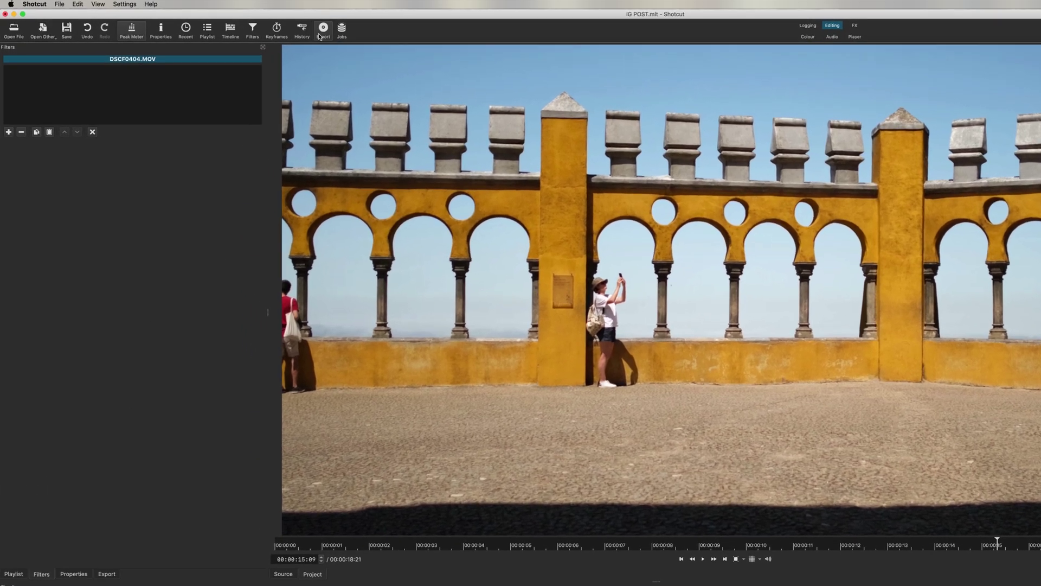
Step: Check the export's video settings, set the codec bitrate to 25M, and export the horizontal timeline as IGTV in the SHOTCUT folder
left_click(271, 25)
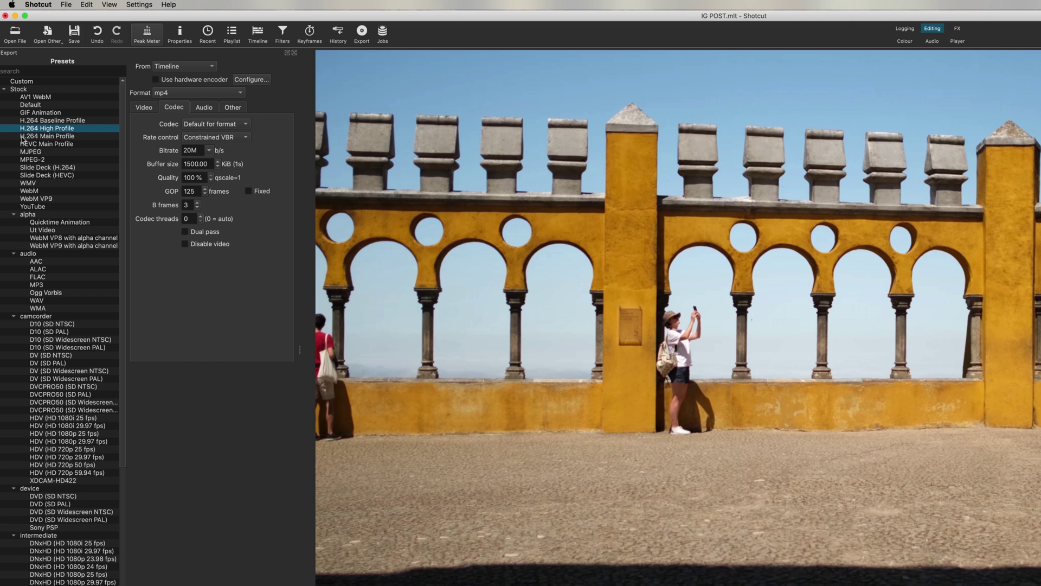
left_click(145, 109)
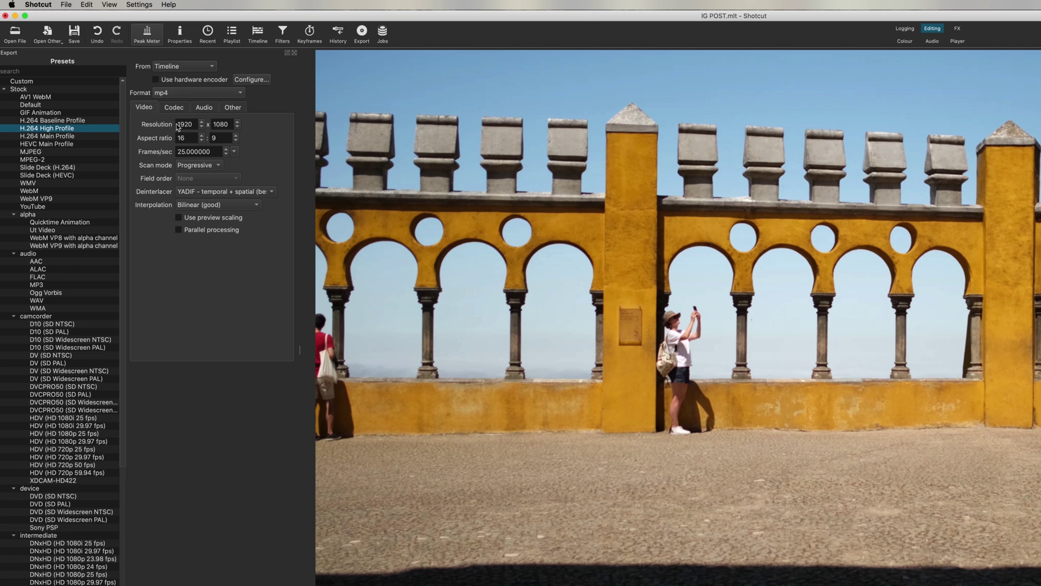
left_click(180, 109)
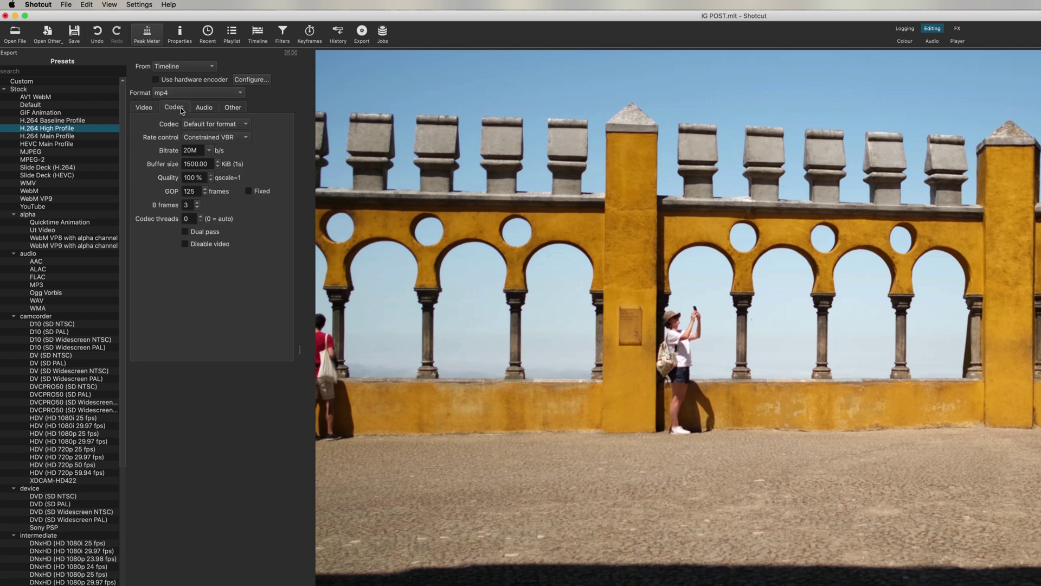
left_click(239, 139)
left_click(242, 138)
left_click(208, 150)
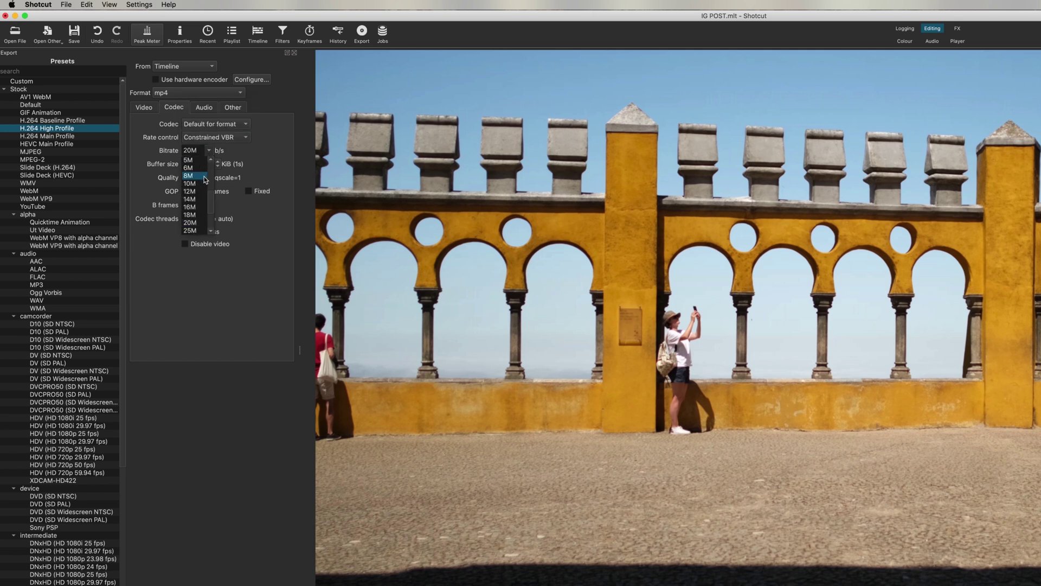
left_click(201, 231)
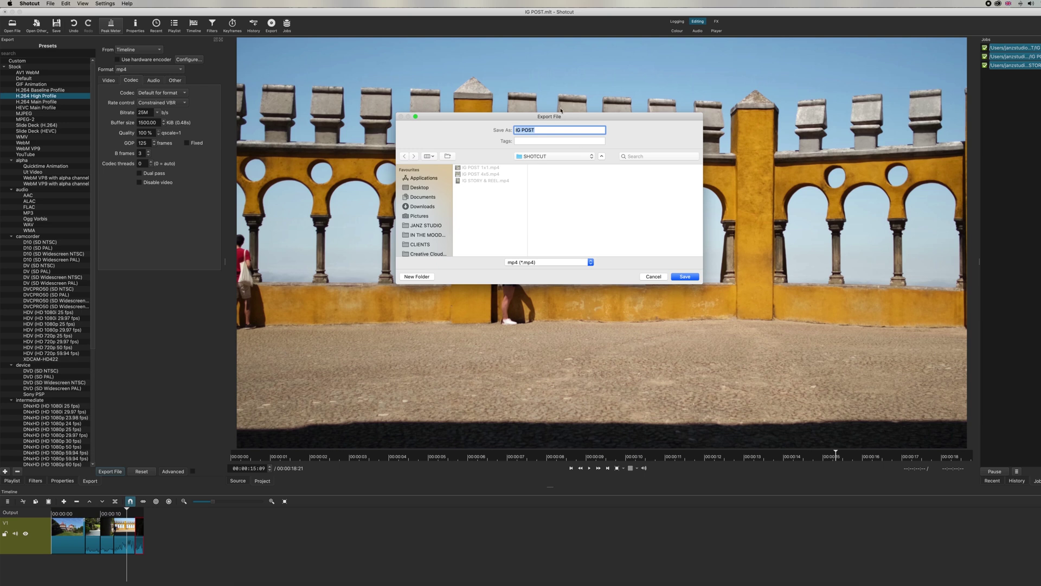
type("IGTV")
left_click(682, 277)
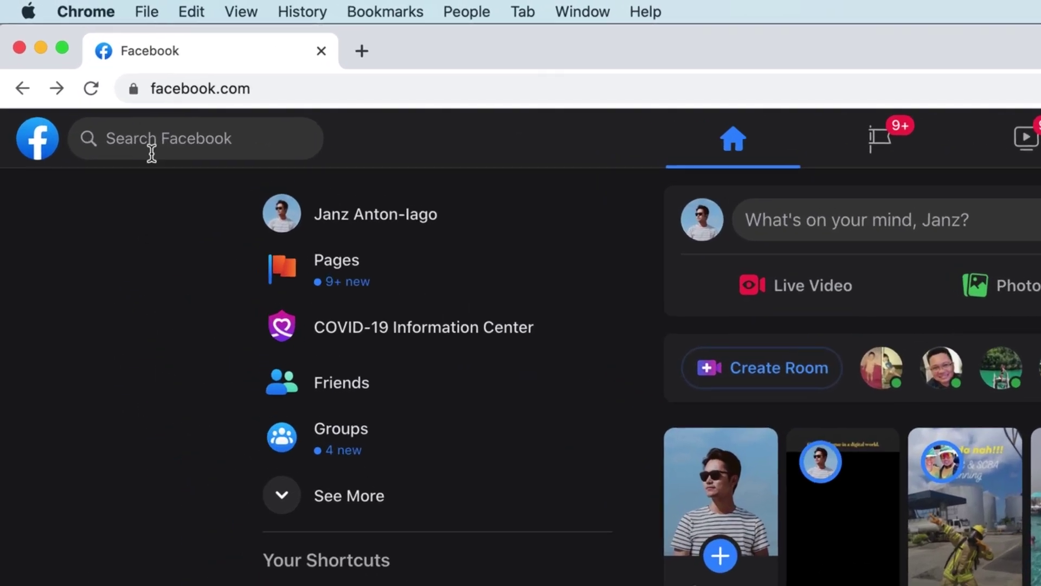
Step: Switch to Facebook in Chrome, search for "creator studio" and open the Creator Studio shortcut
left_click(151, 153)
type("creator studio")
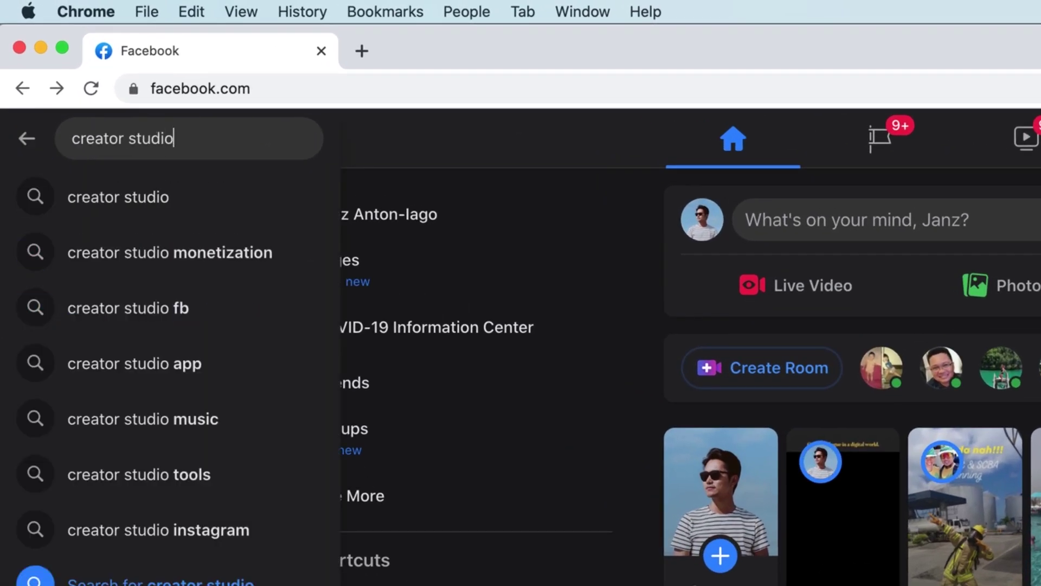
key("Return")
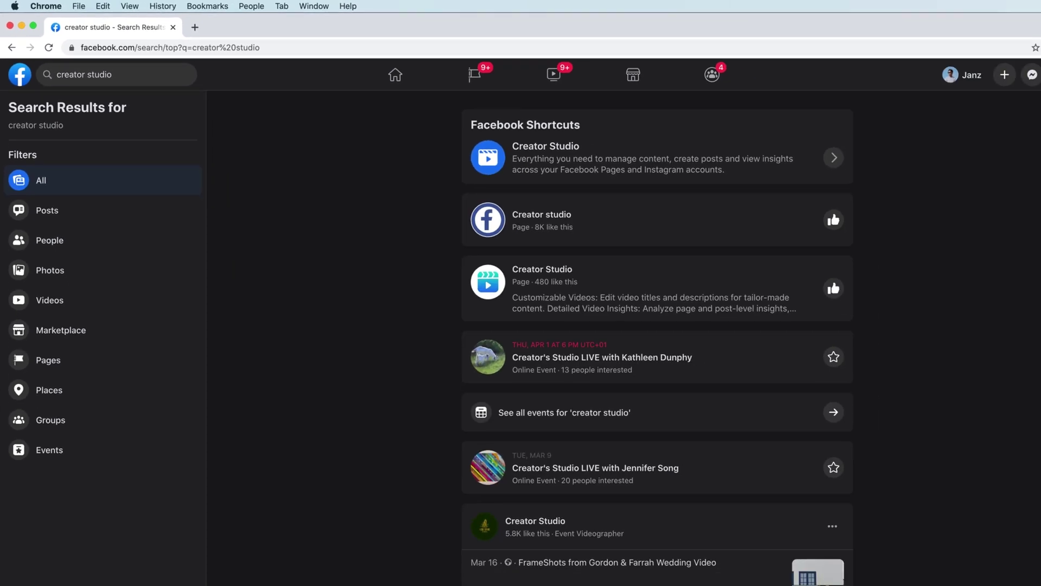
left_click(557, 149)
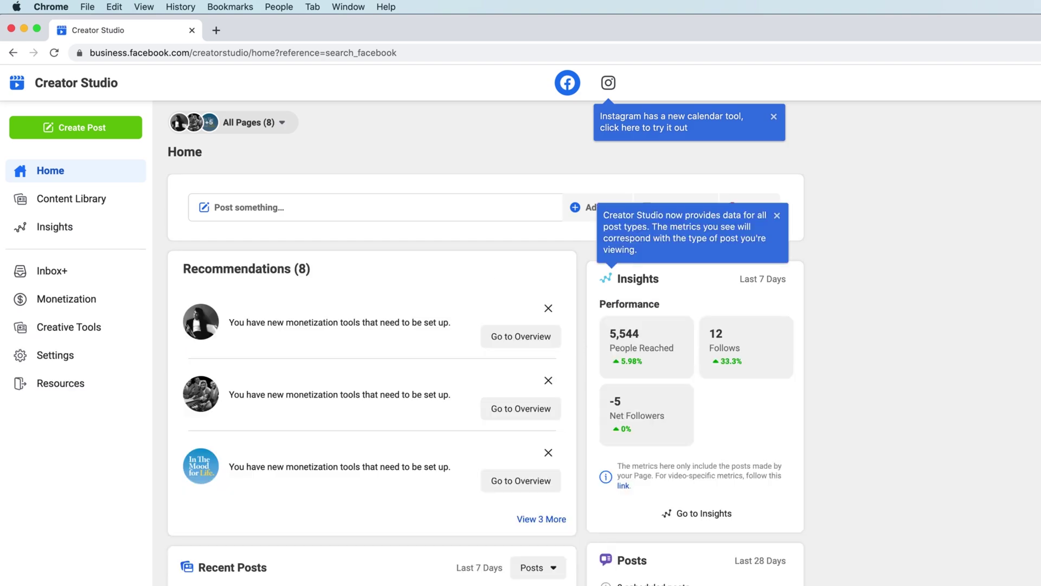
Step: Switch Creator Studio to the Instagram account and look through its video posts
left_click(609, 84)
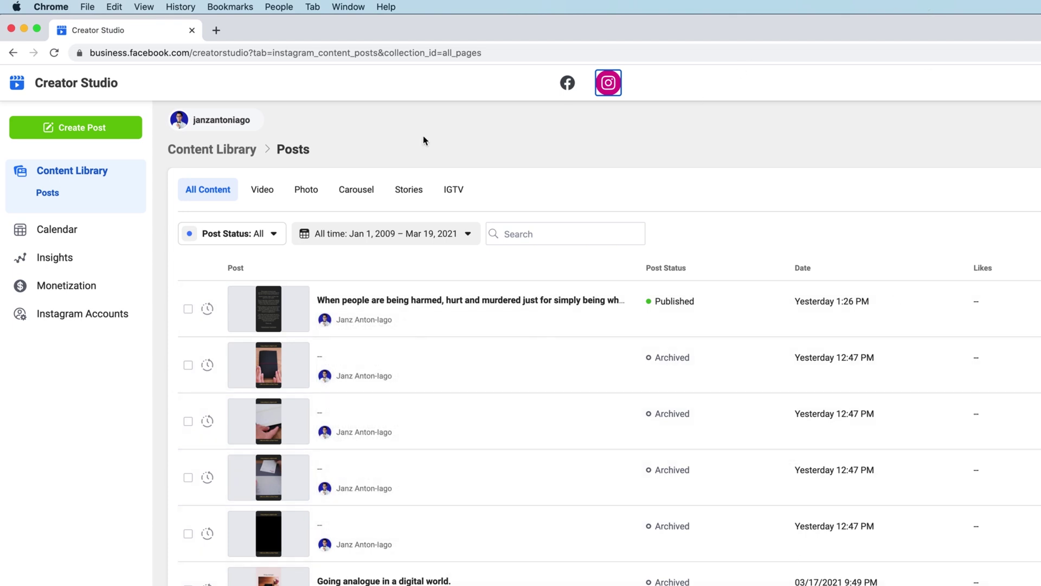
left_click(260, 200)
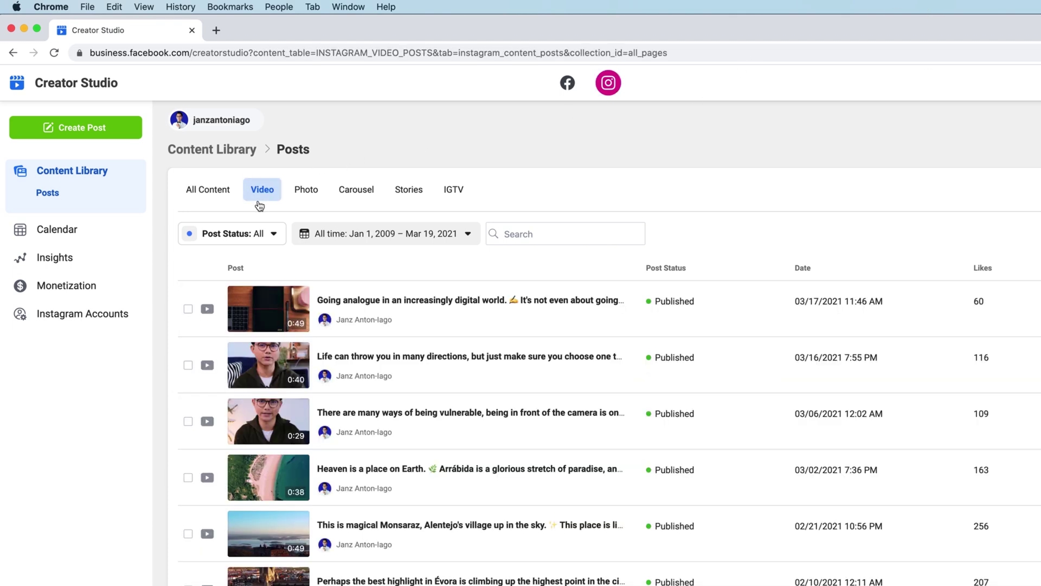
scroll(1027, 271, "down", 2)
scroll(1026, 272, "down", 10)
scroll(1026, 271, "up", 12)
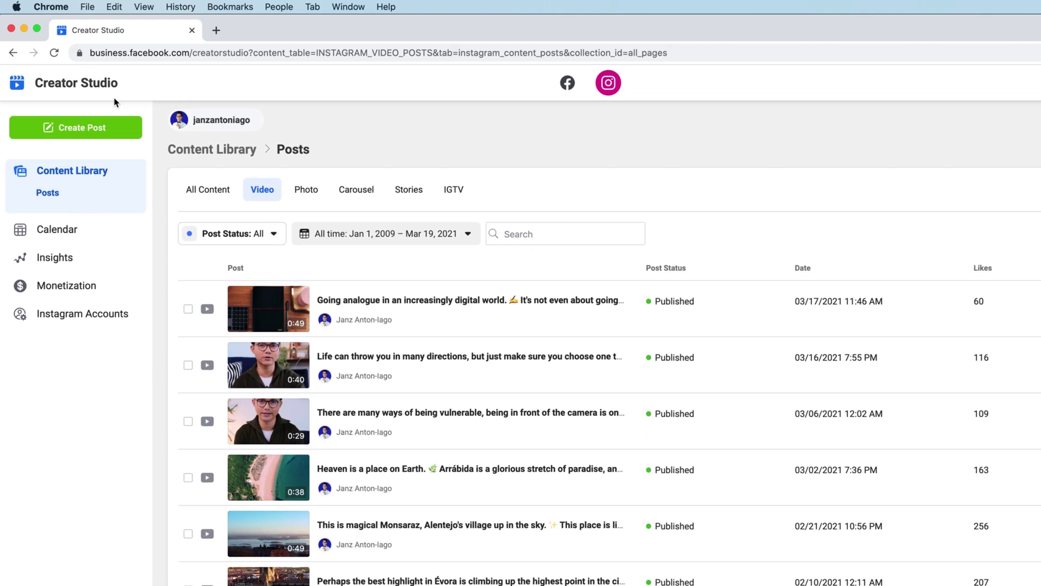
Step: Create an Instagram Feed post, review its advanced settings, and give it the caption "Sintra is amazing!" and the location Sintra, Portugal
left_click(93, 128)
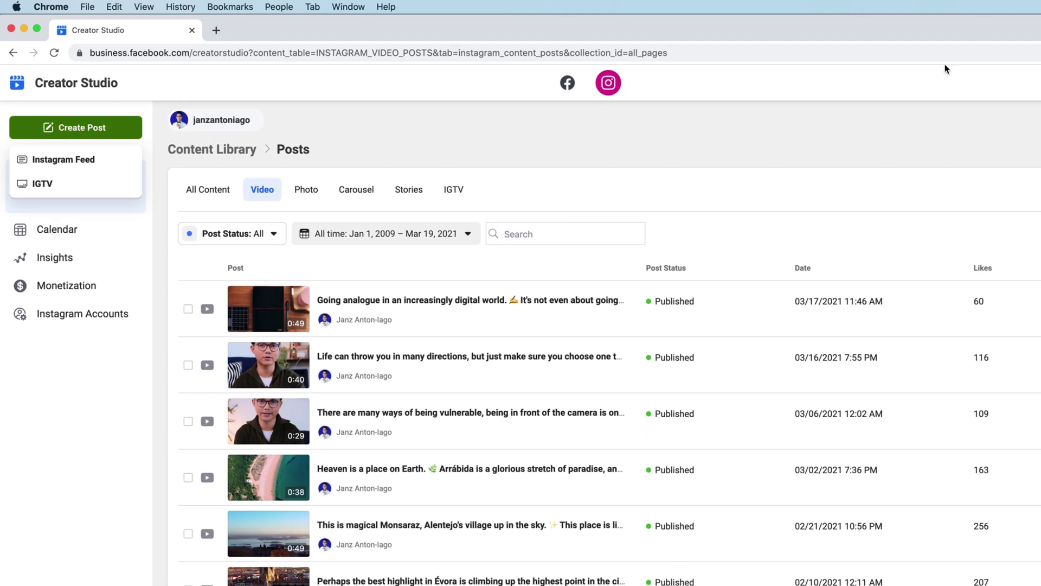
left_click(95, 158)
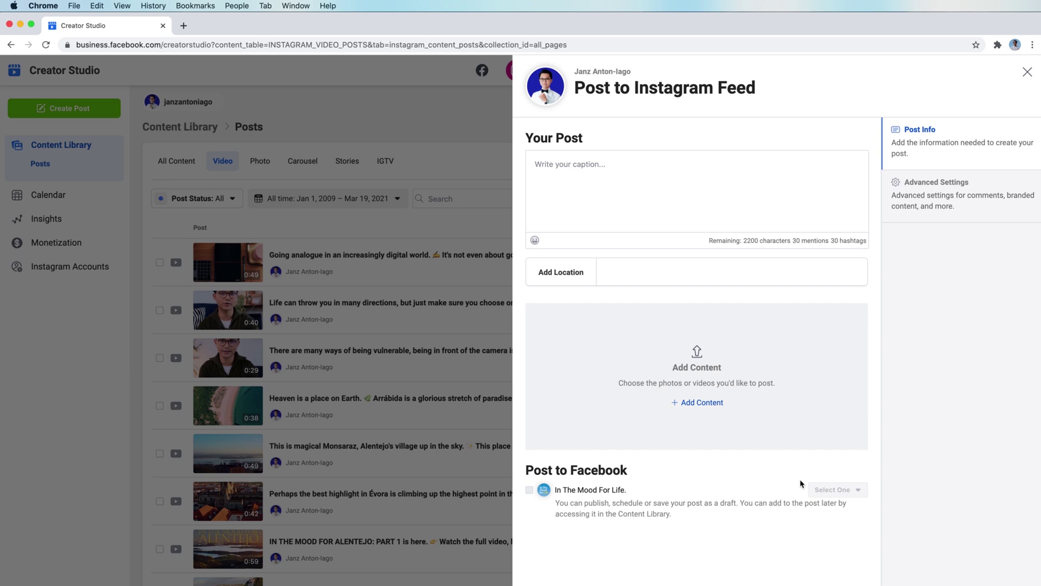
left_click(938, 211)
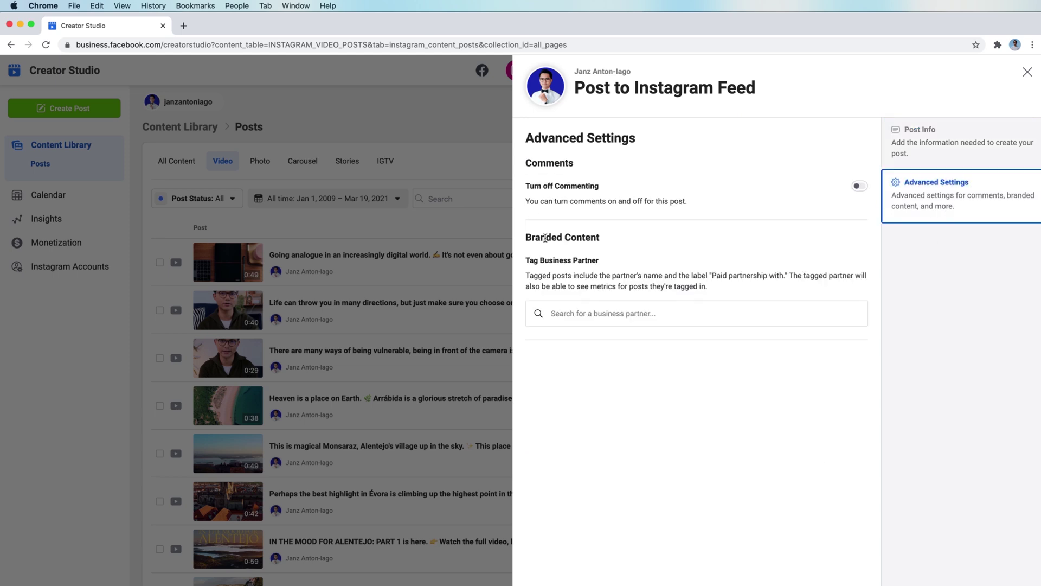
left_click(950, 149)
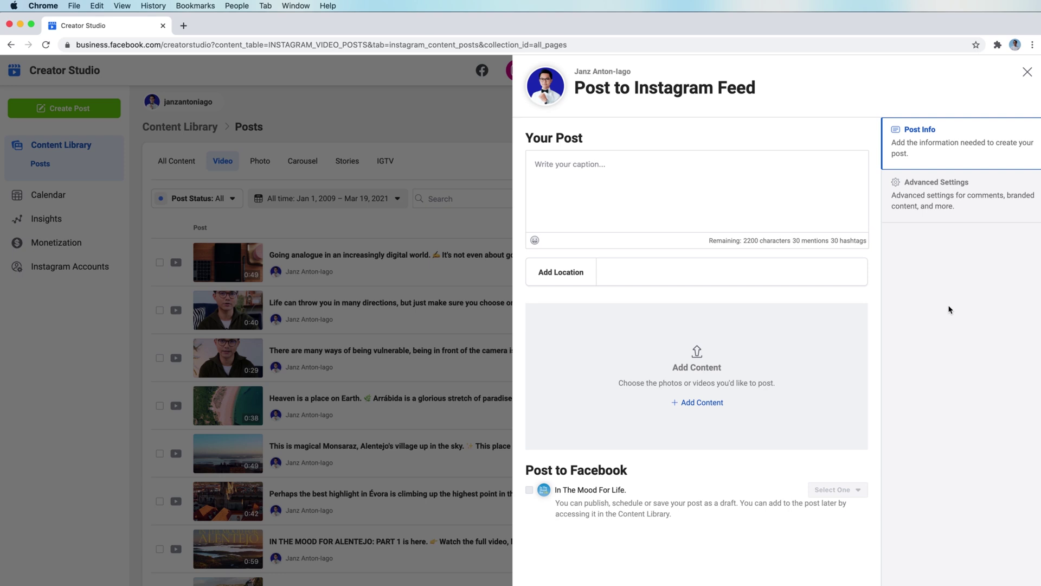
left_click(748, 180)
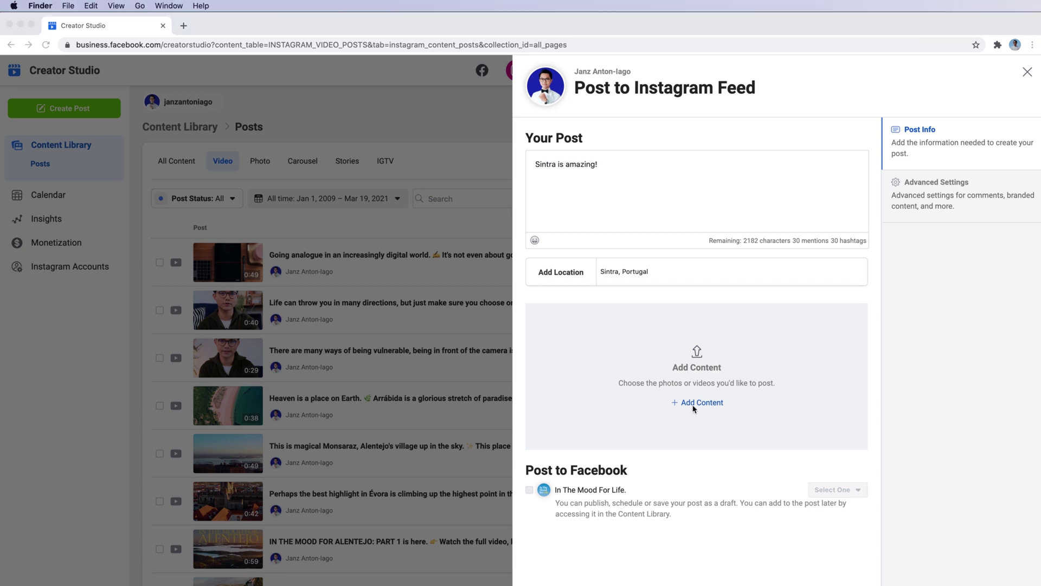
Step: Add the video IG POST 4-5.mp4 from the INSTAGRAM folder on the Desktop to the post as a file upload
double_click(691, 403)
left_click(724, 403)
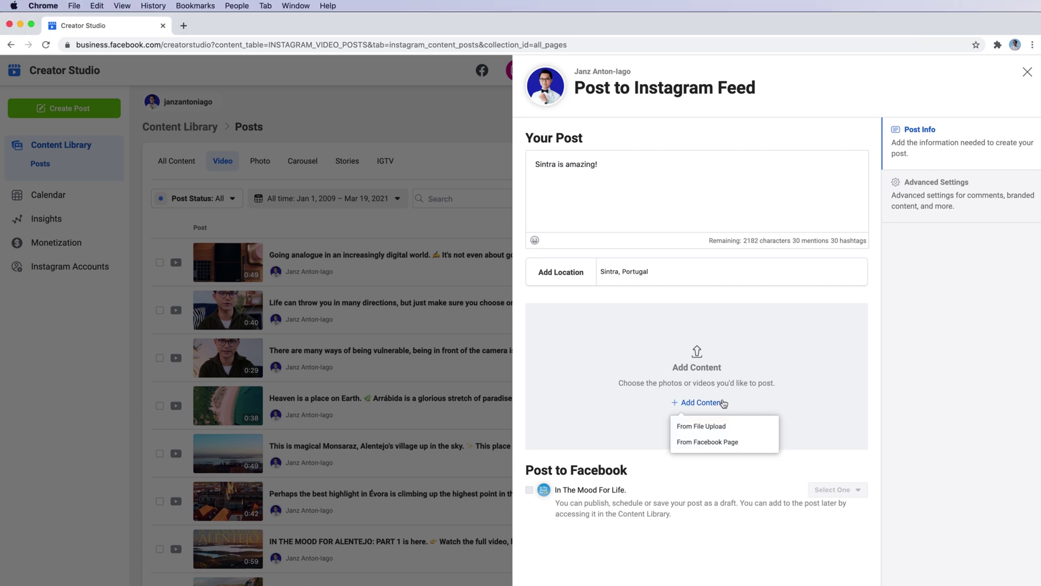
left_click(728, 428)
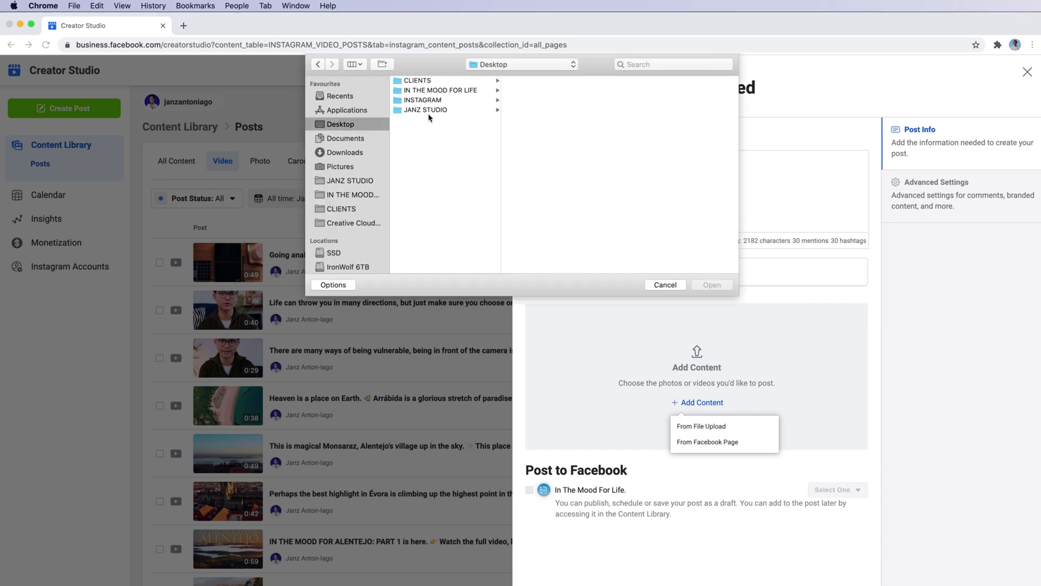
left_click(438, 101)
left_click(547, 92)
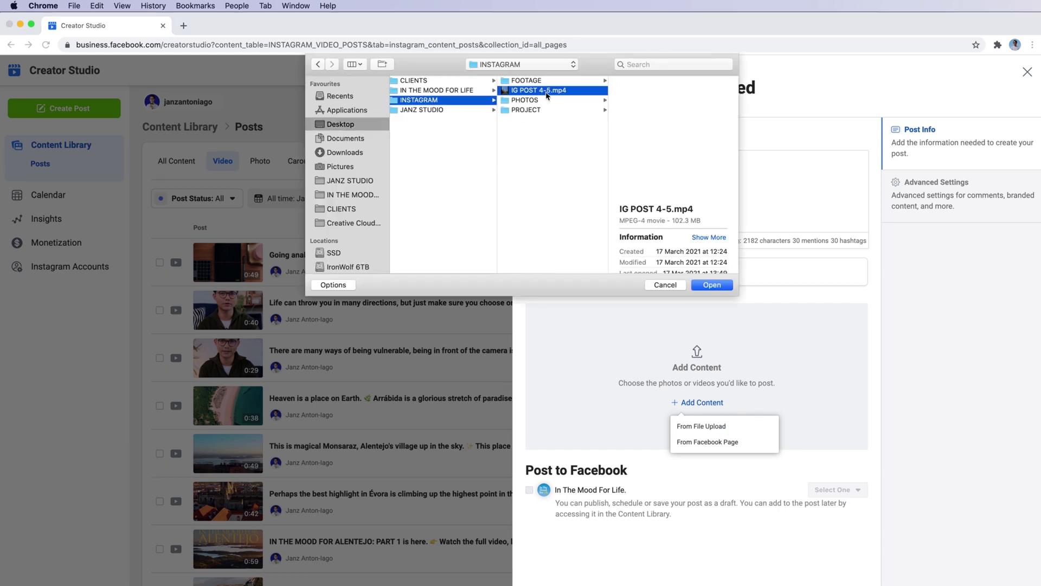
left_click(706, 285)
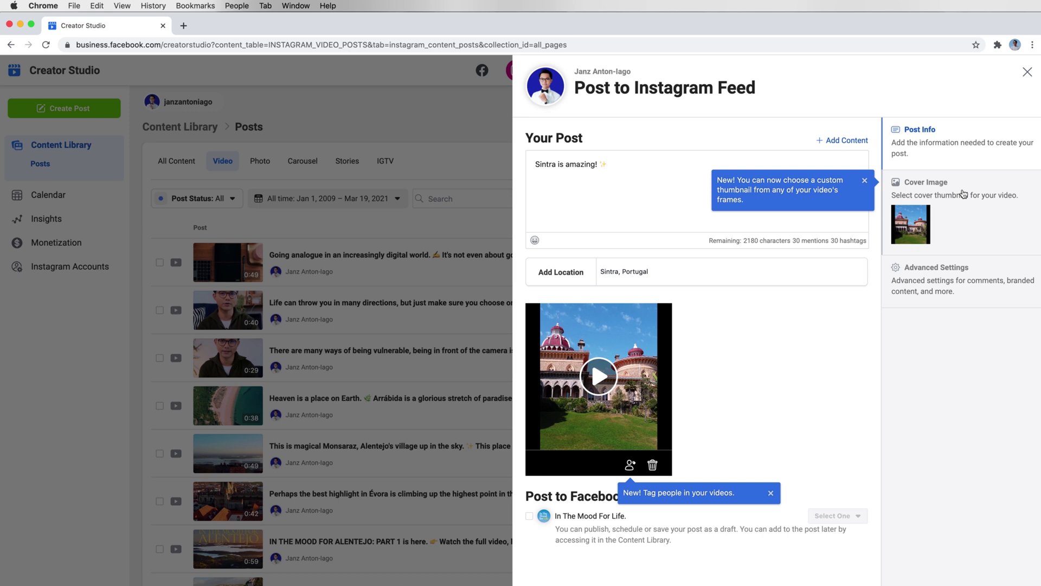
Step: Browse the auto-generated cover images offered for the post's video
left_click(963, 194)
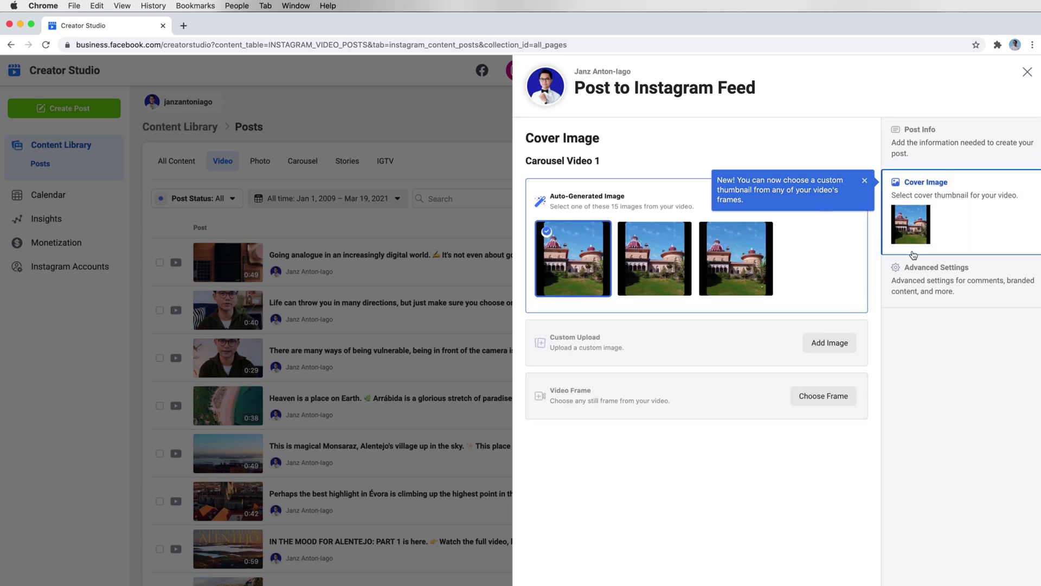
left_click(865, 182)
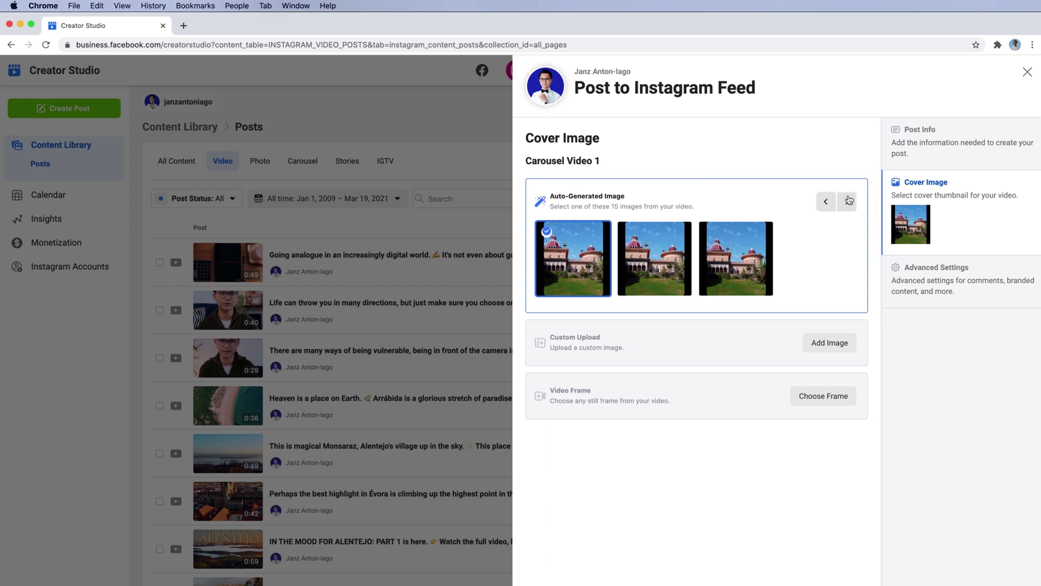
left_click(849, 201)
left_click(849, 200)
left_click(849, 201)
left_click(848, 201)
left_click(826, 201)
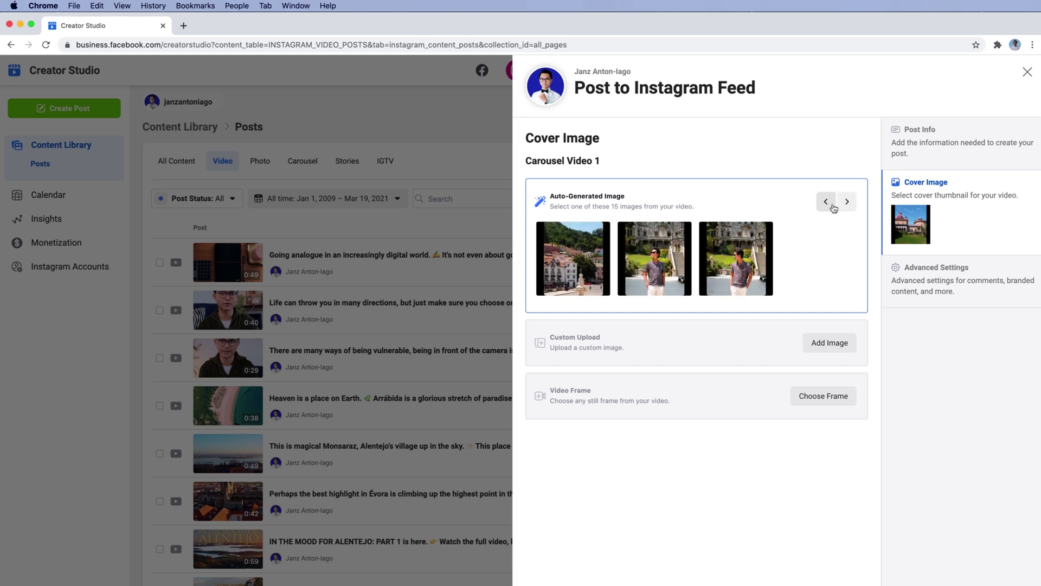
left_click(847, 201)
left_click(847, 201)
left_click(847, 201)
left_click(847, 201)
left_click(848, 203)
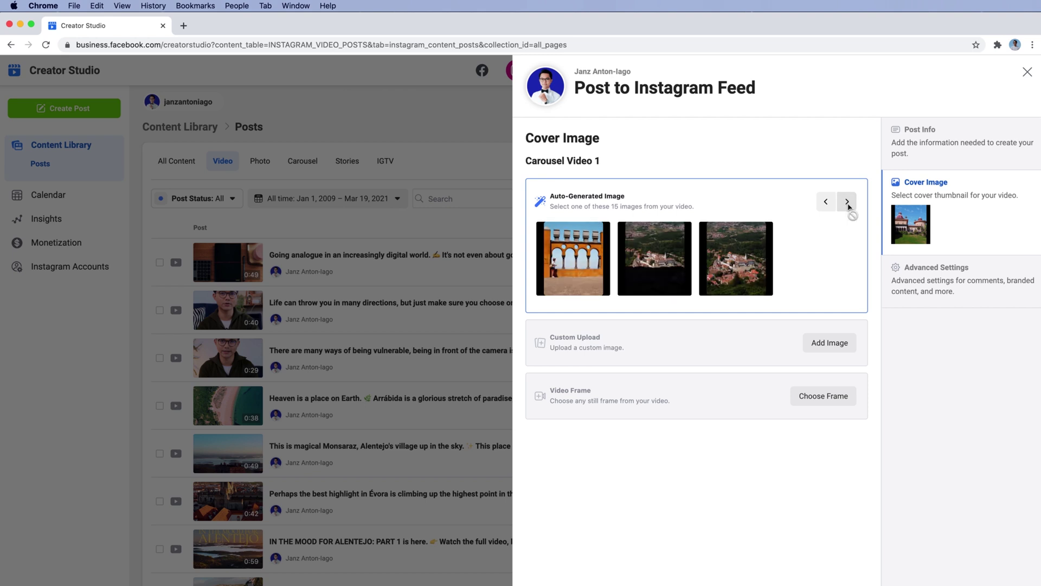
Step: Upload DSCF0313.jpg from the PHOTOS folder as the custom cover image for the post's video
left_click(829, 343)
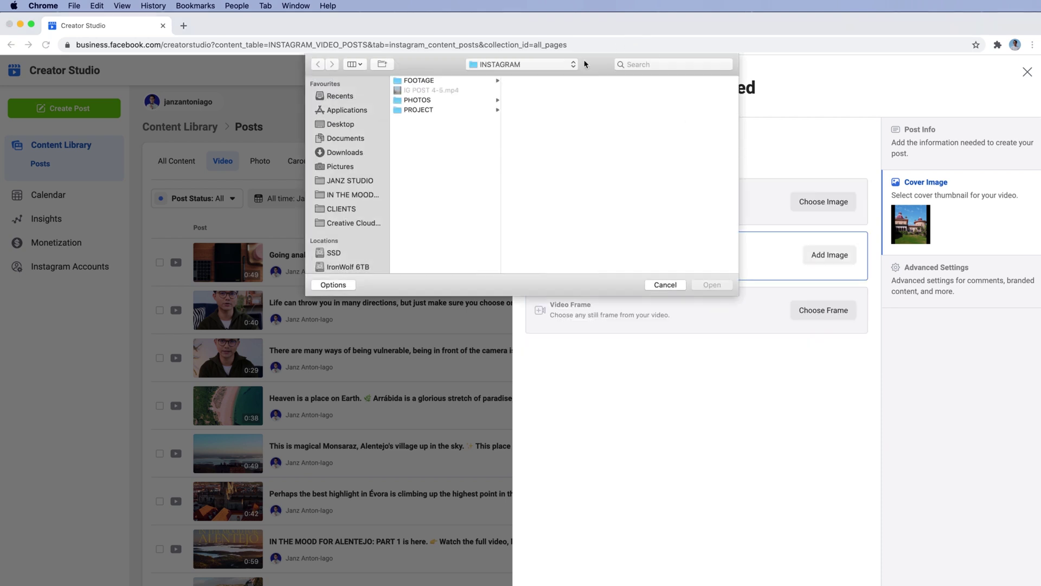
left_click(495, 105)
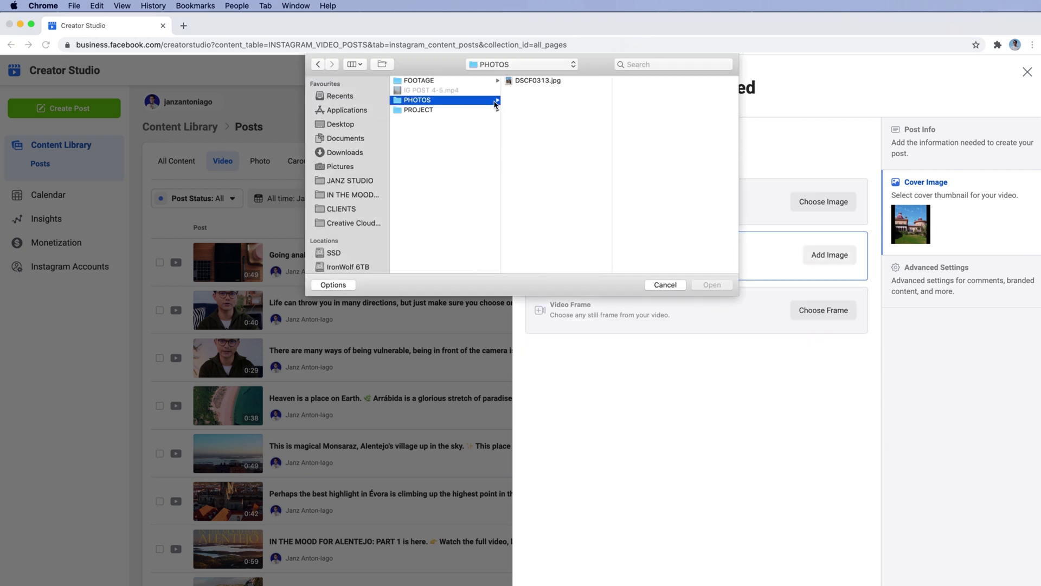
double_click(538, 81)
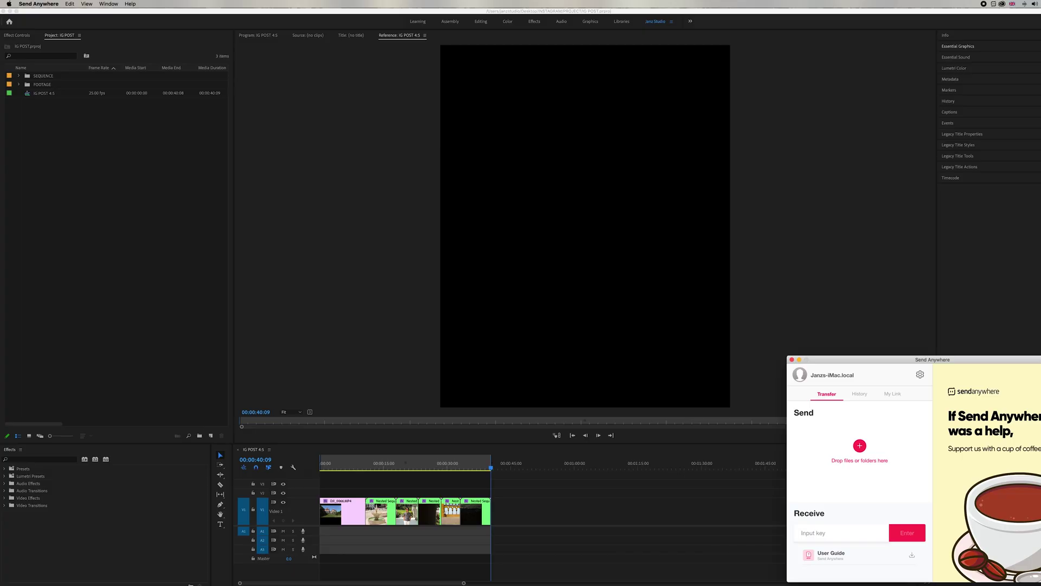
Step: Move the Send Anywhere app window fully into view, then search the web for "sendanywhere" in Chrome and open the Send Anywhere website
left_click_drag(1040, 361, 972, 375)
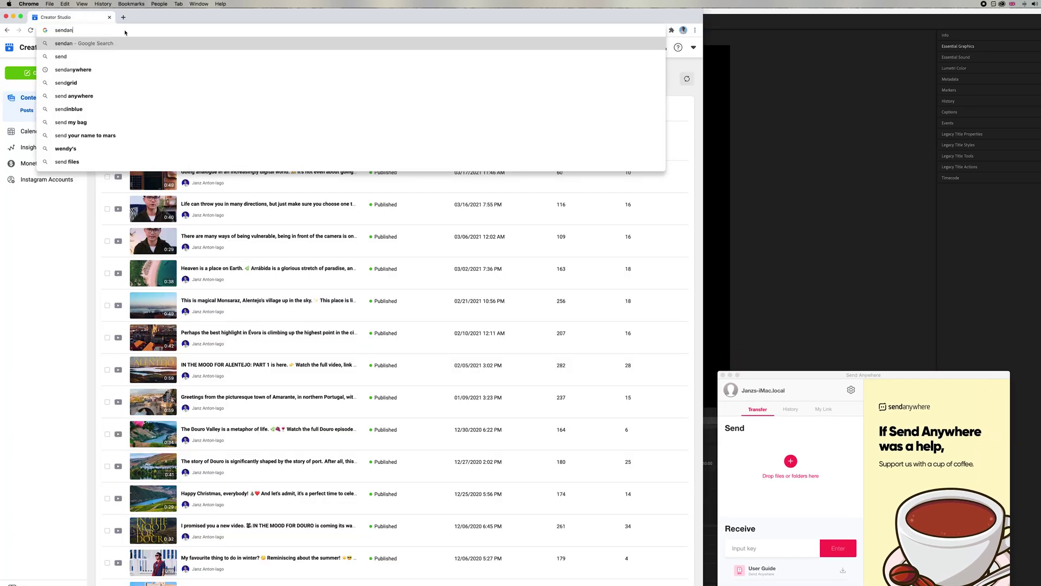
type("ywhere")
key("Return")
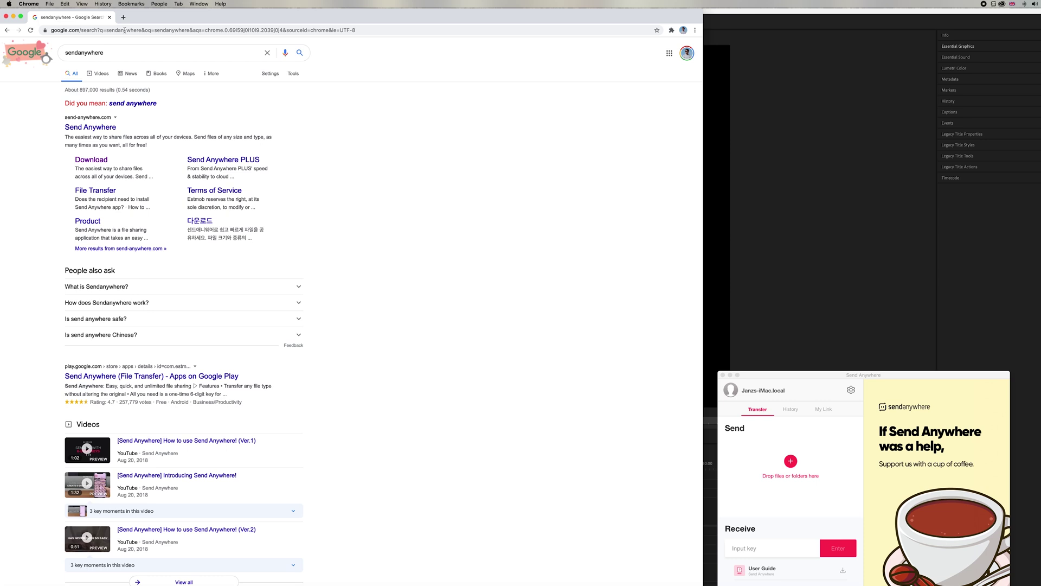
left_click(105, 131)
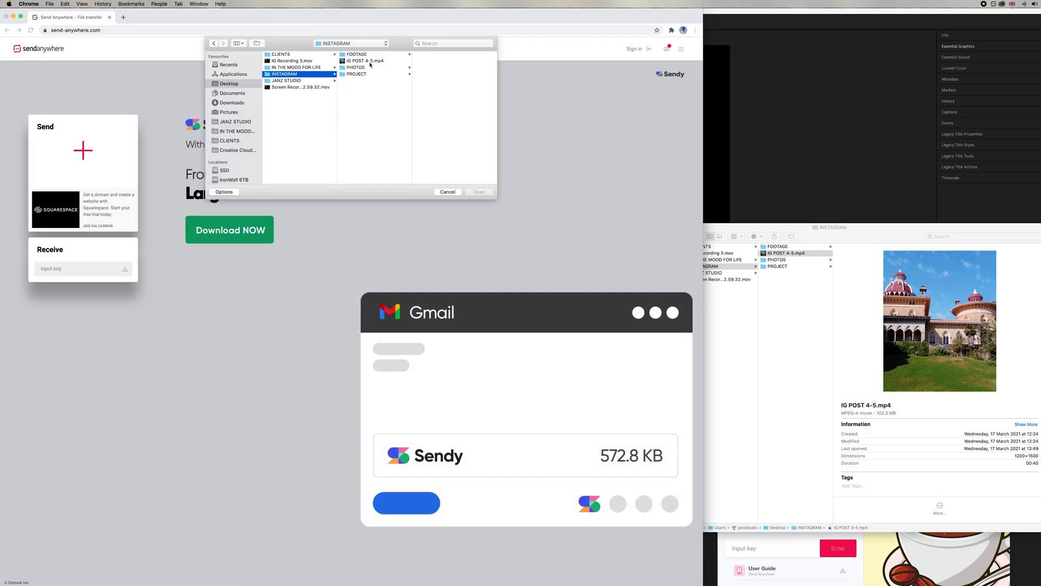
Step: Send IG POST 4-5.mp4 from the INSTAGRAM folder by direct transfer on the website, and add the same file to the Send Anywhere desktop app
double_click(368, 61)
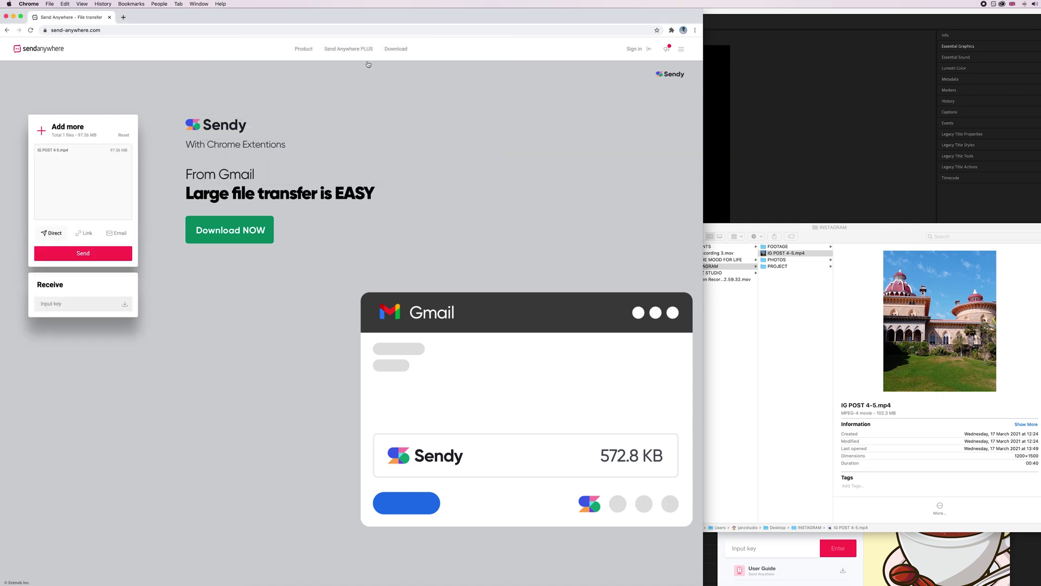
left_click(128, 255)
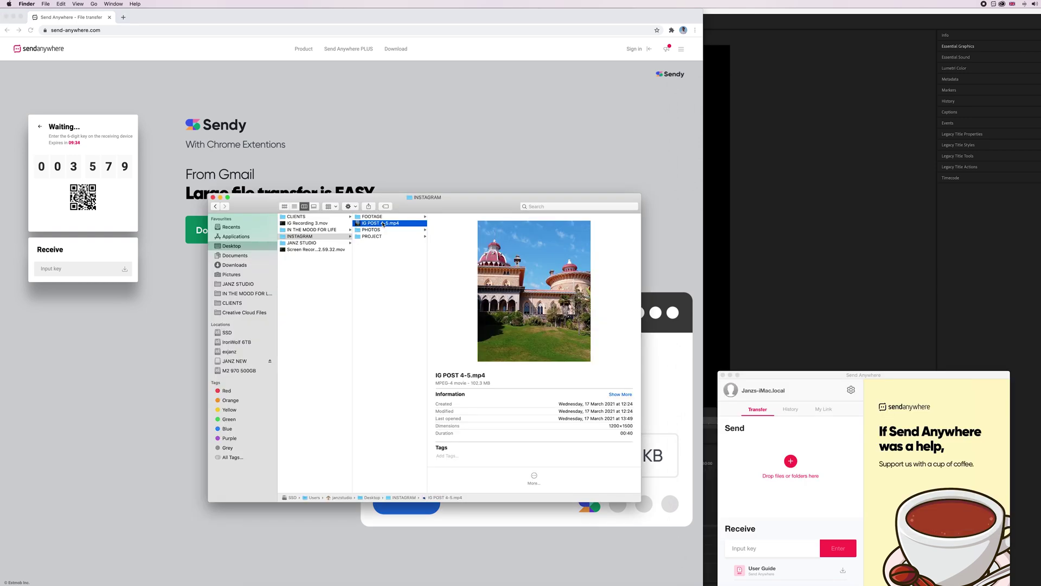
left_click_drag(383, 224, 761, 489)
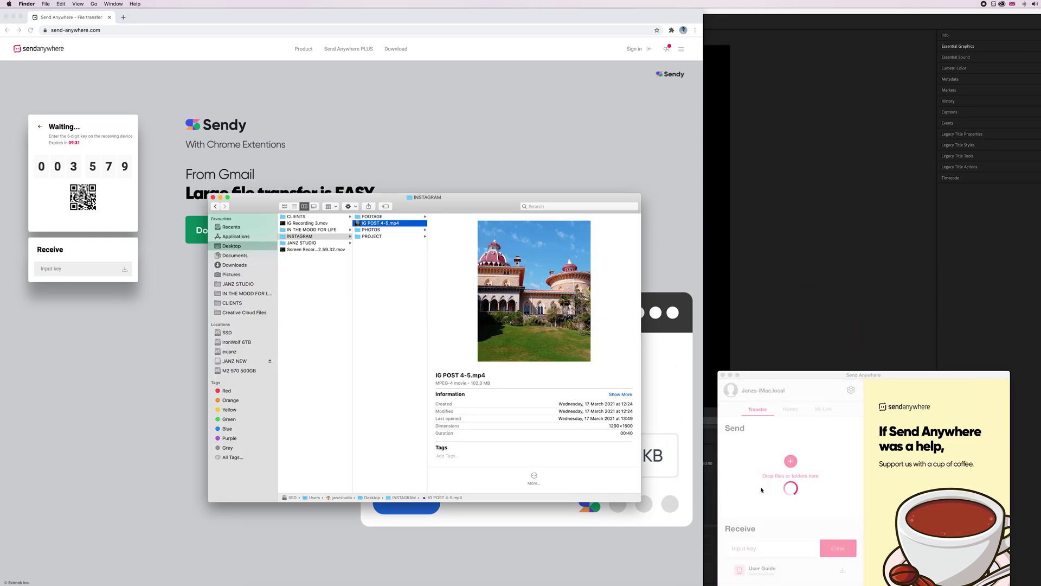